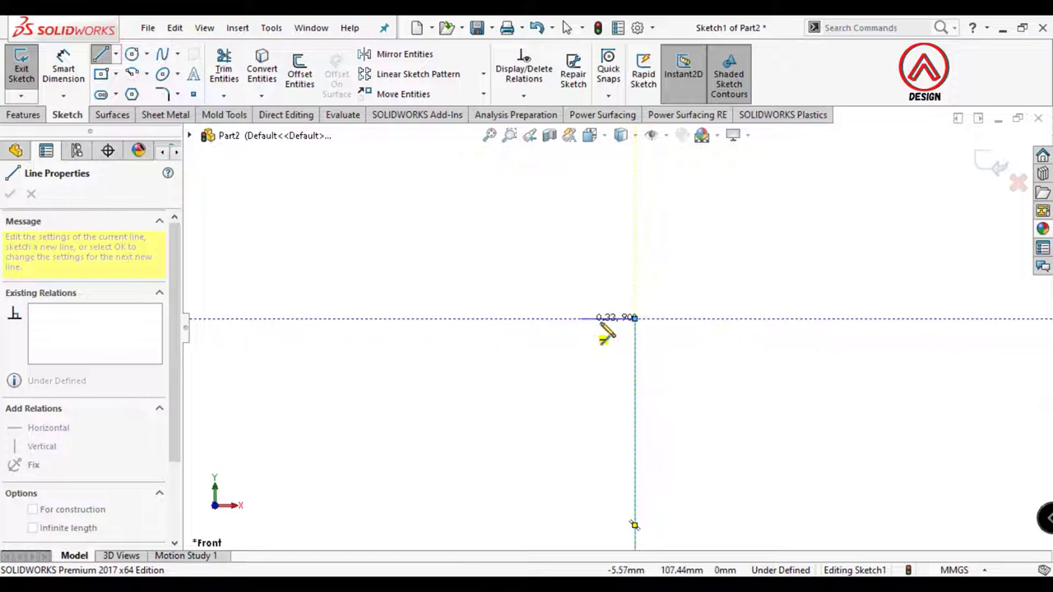
Sketch a small outward ridge at the top of the profile's vertical line, with sloping lines about 0.4 mm long and a short vertical edge
scroll(574, 306, "down", 3)
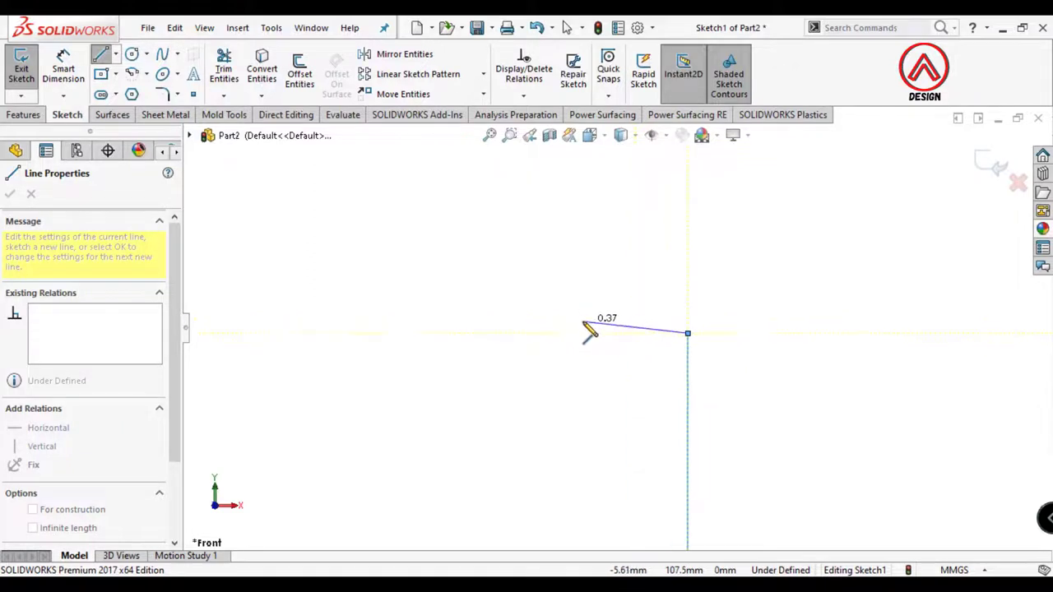
left_click(572, 319)
left_click(572, 279)
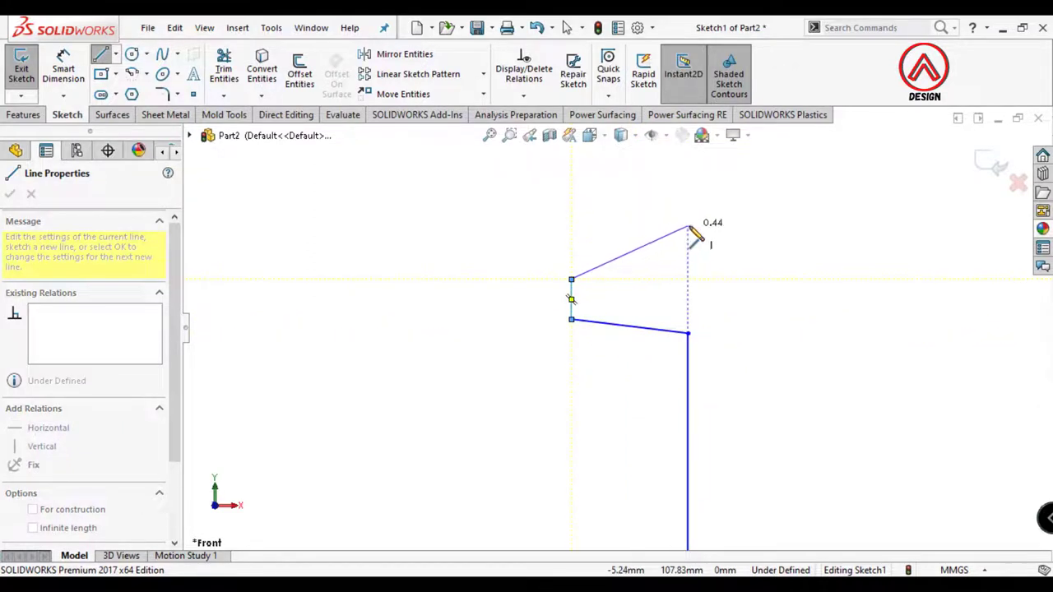
scroll(637, 212, "up", 5)
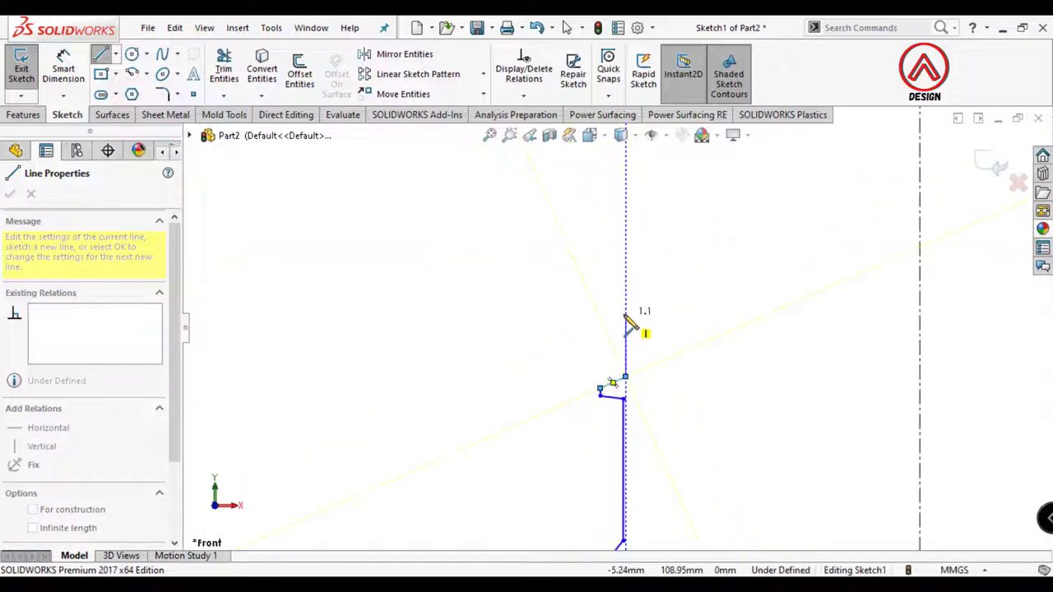
Continue with a vertical line about 1.1 mm long and a second, smaller outward ridge with sloping edges about 0.3 mm long
scroll(604, 327, "up", 1)
scroll(592, 324, "down", 5)
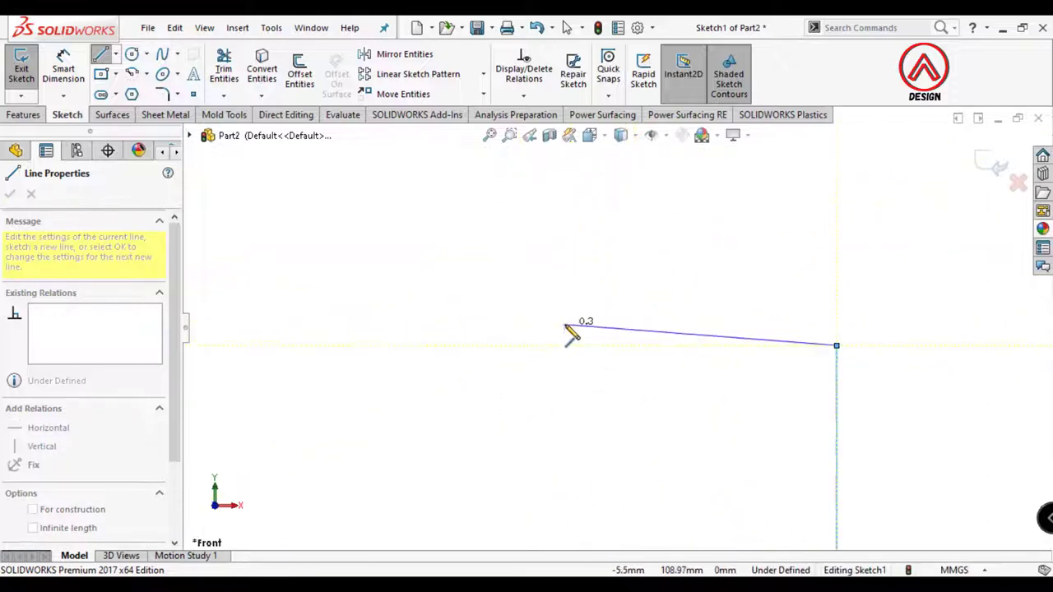
left_click(568, 327)
scroll(613, 329, "up", 3)
left_click(602, 304)
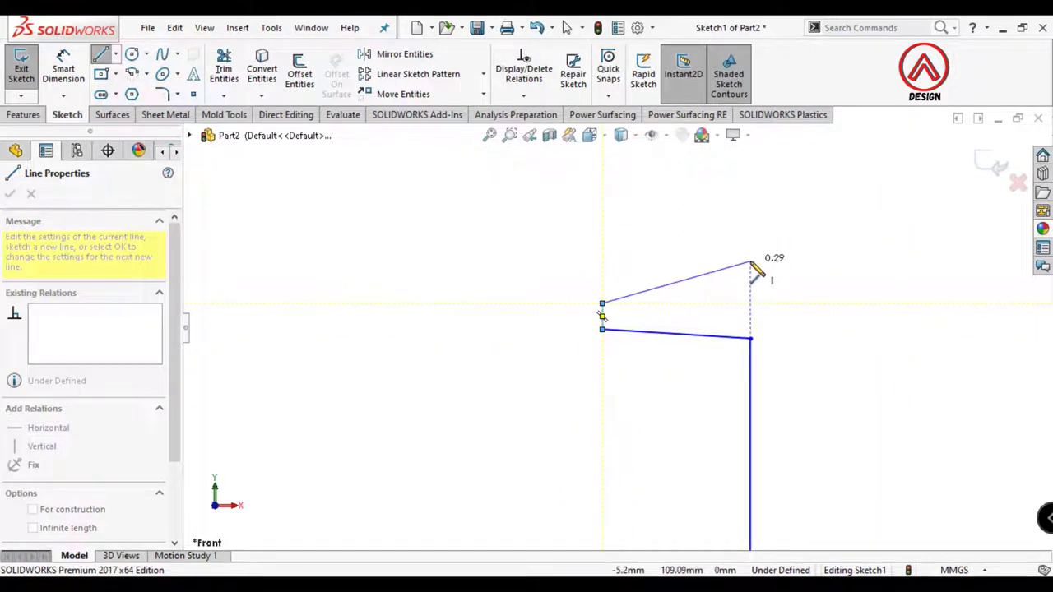
left_click(750, 263)
Extend the profile vertically above the upper ridge, run a horizontal top line about 4.95 mm to the centerline, and draw down the axis to the origin
scroll(625, 309, "up", 5)
left_click(631, 324)
left_click(631, 222)
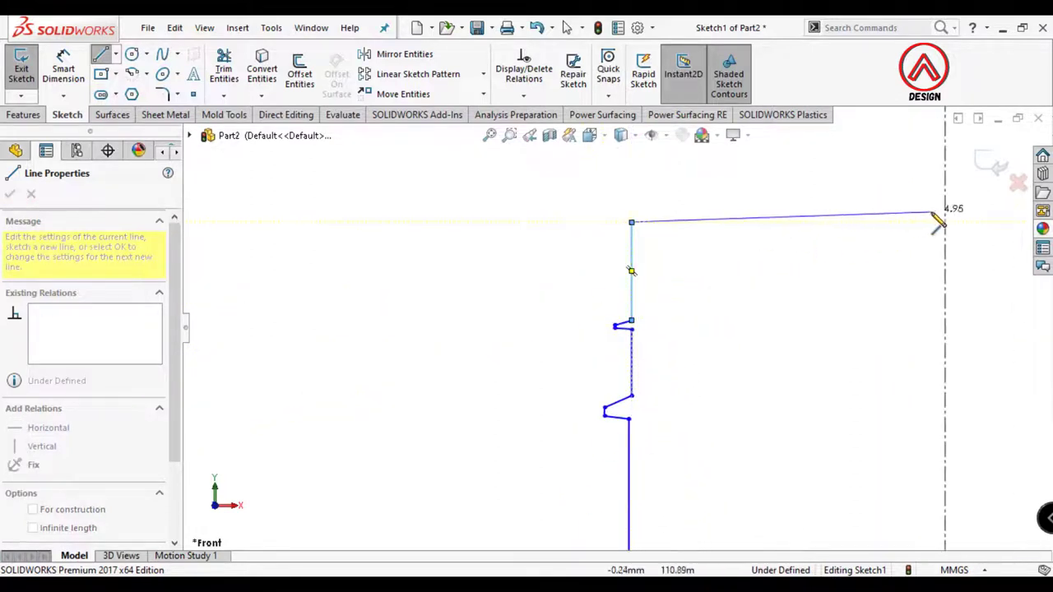
left_click(945, 221)
scroll(847, 379, "up", 10)
scroll(629, 461, "up", 3)
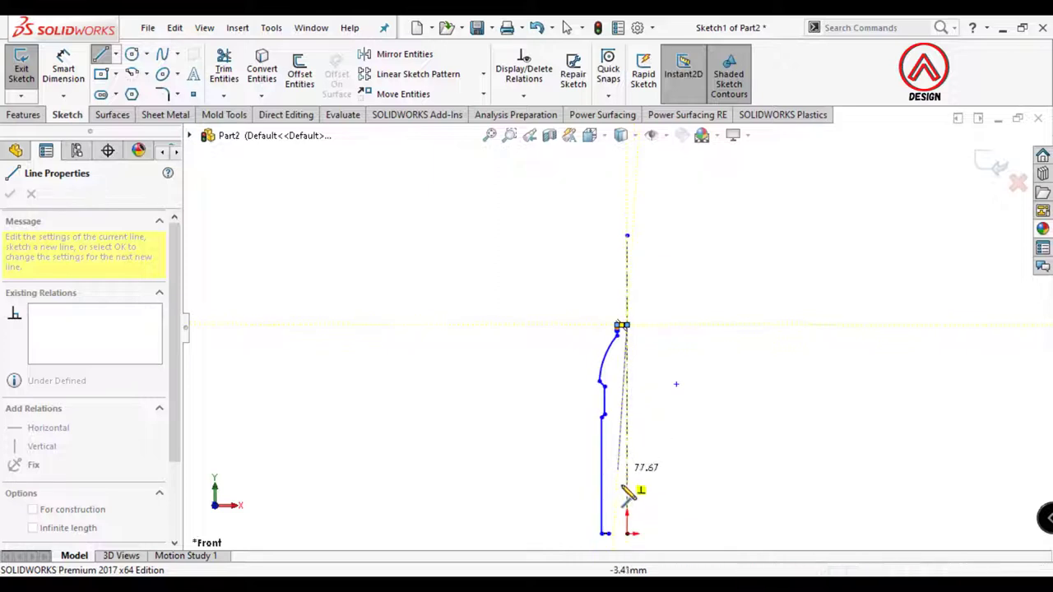
scroll(627, 515, "down", 4)
left_click(633, 510)
key("Escape")
Sketch a horizontal construction line about 3.7 mm long from the axis, about 3.15 mm above the origin, towards the profile's outer wall
scroll(630, 527, "down", 6)
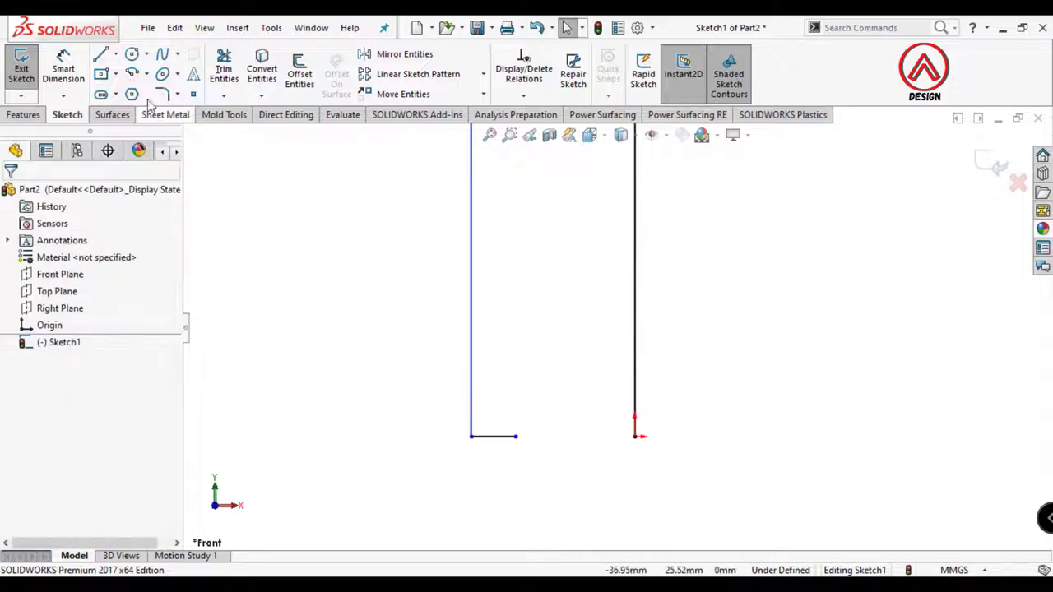
left_click(115, 53)
left_click(136, 90)
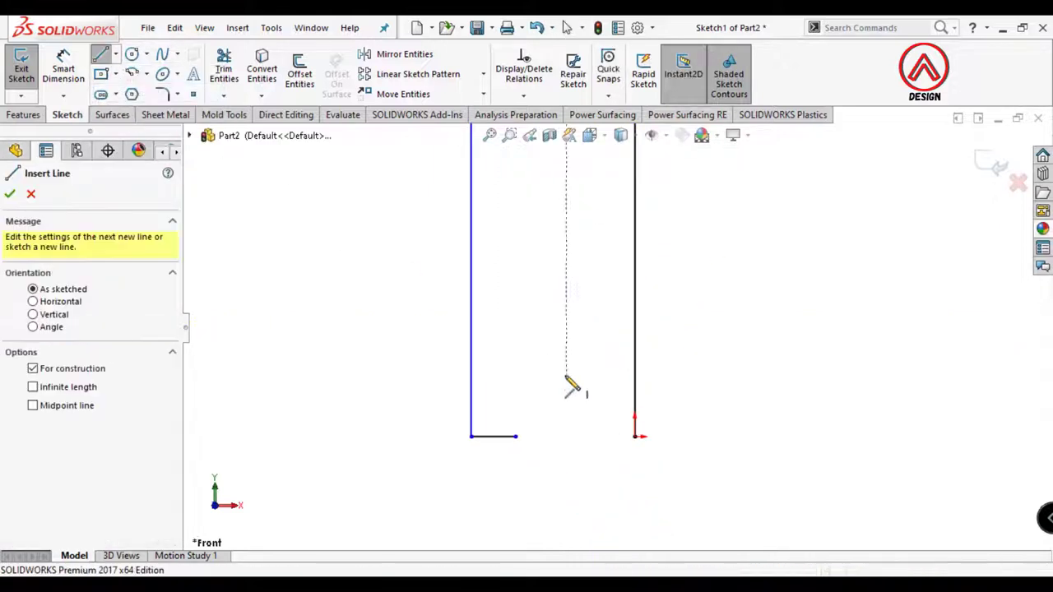
left_click(634, 400)
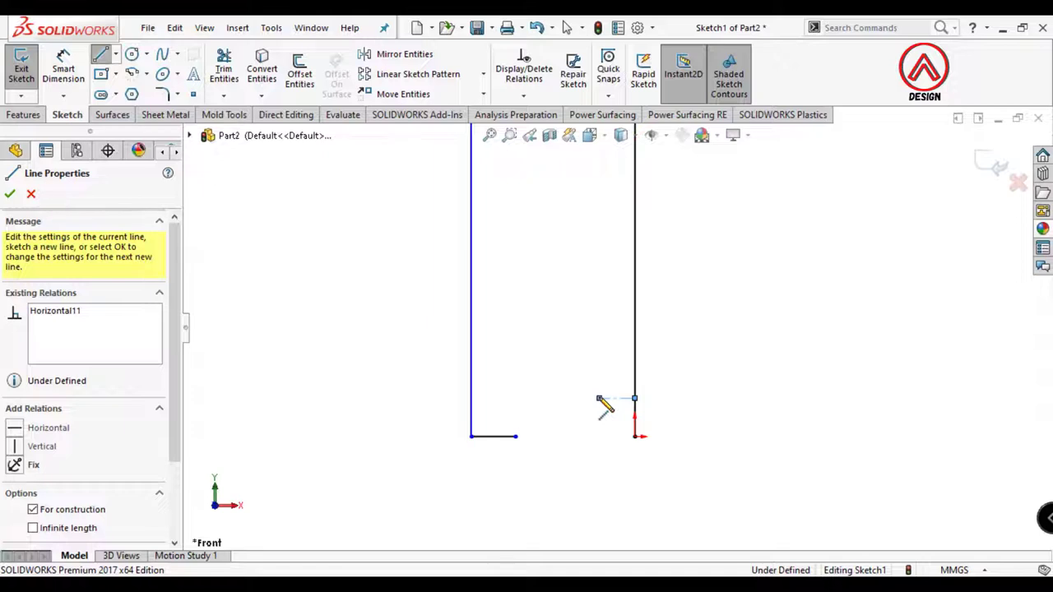
left_click(598, 398)
key("Escape")
Draw a three-point arc of about 10.8 mm radius from the base line's inner end up towards the horizontal construction line
scroll(597, 412, "down", 3)
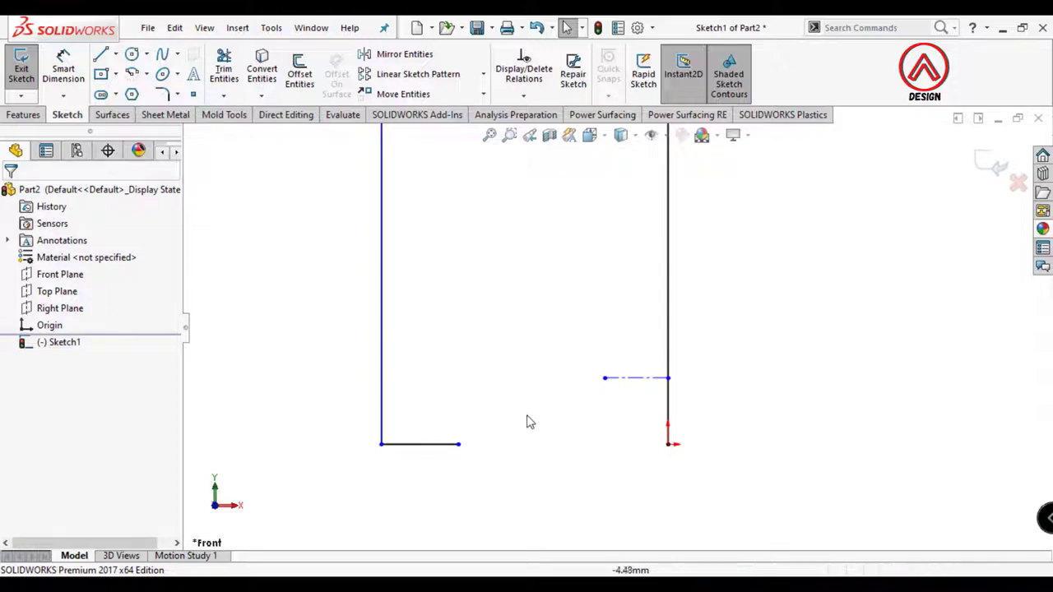
left_click(133, 74)
left_click(118, 251)
left_click(458, 445)
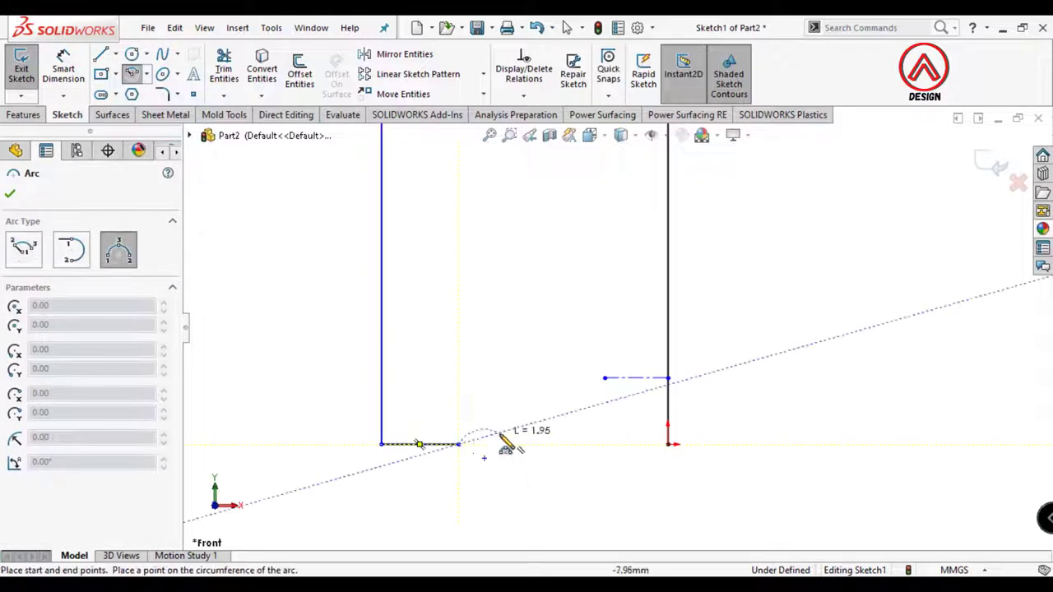
scroll(499, 434, "down", 3)
left_click(617, 368)
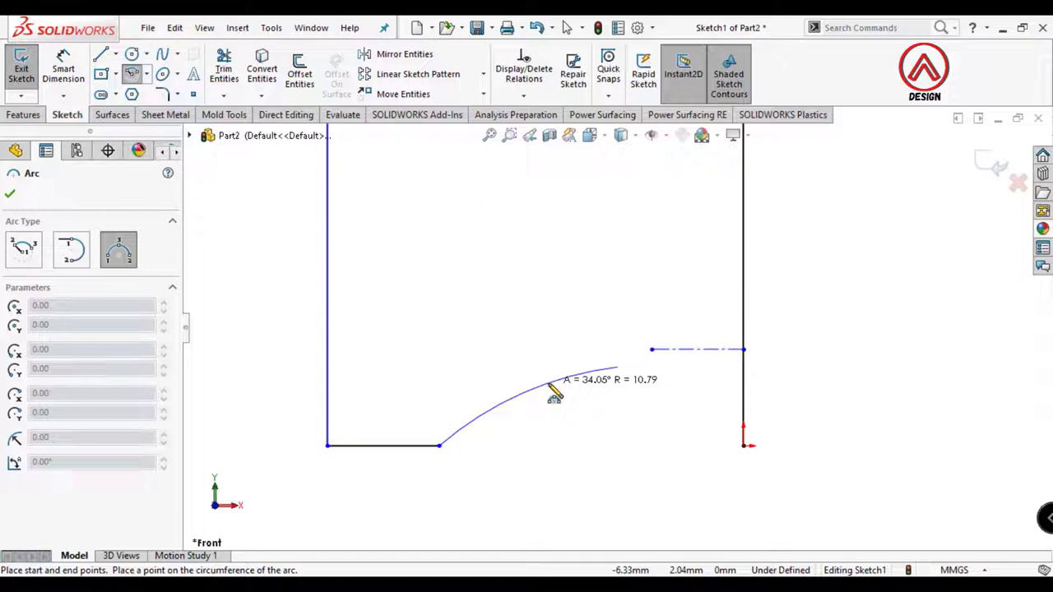
left_click(555, 395)
scroll(699, 369, "down", 1)
key("Escape")
Lengthen the horizontal construction line slightly and move the arc's upper endpoint onto it so they are coincident
left_click(598, 340)
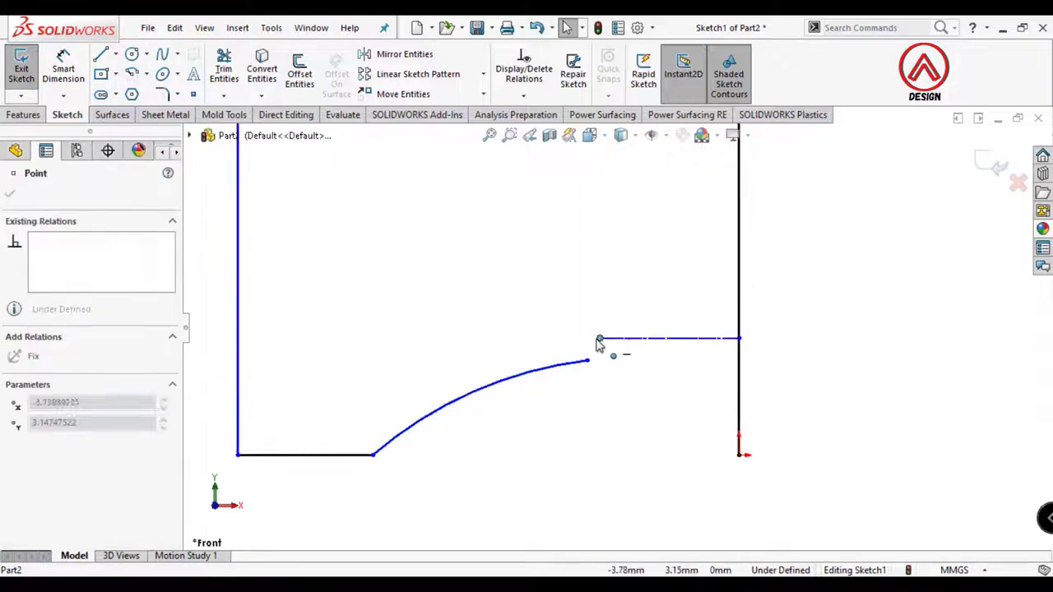
left_click(586, 359)
mouse_move(586, 359)
left_mouse_down()
mouse_move(587, 346)
mouse_move(598, 349)
left_mouse_up()
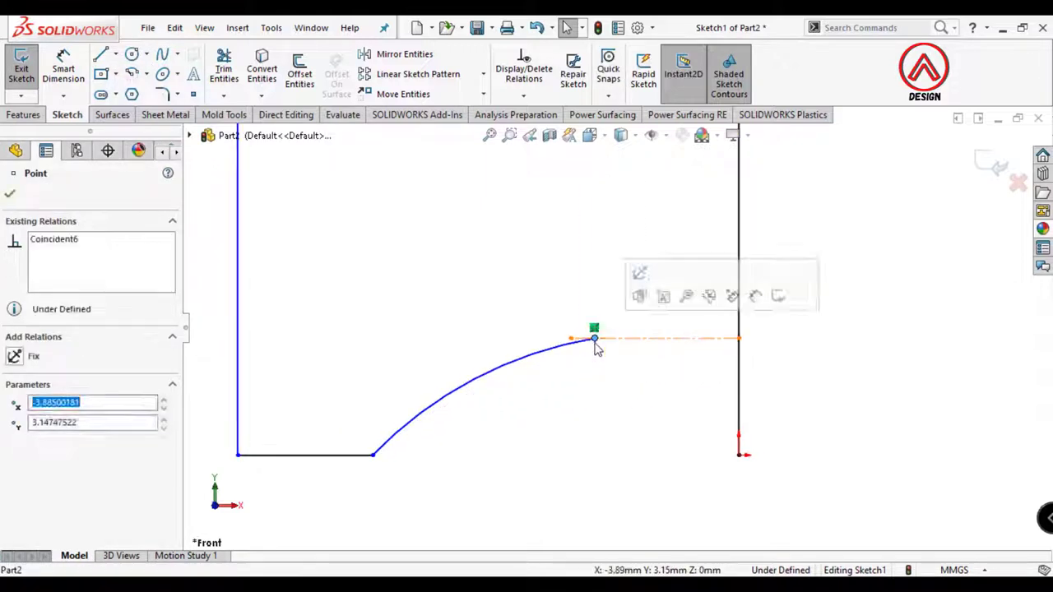
key("Escape")
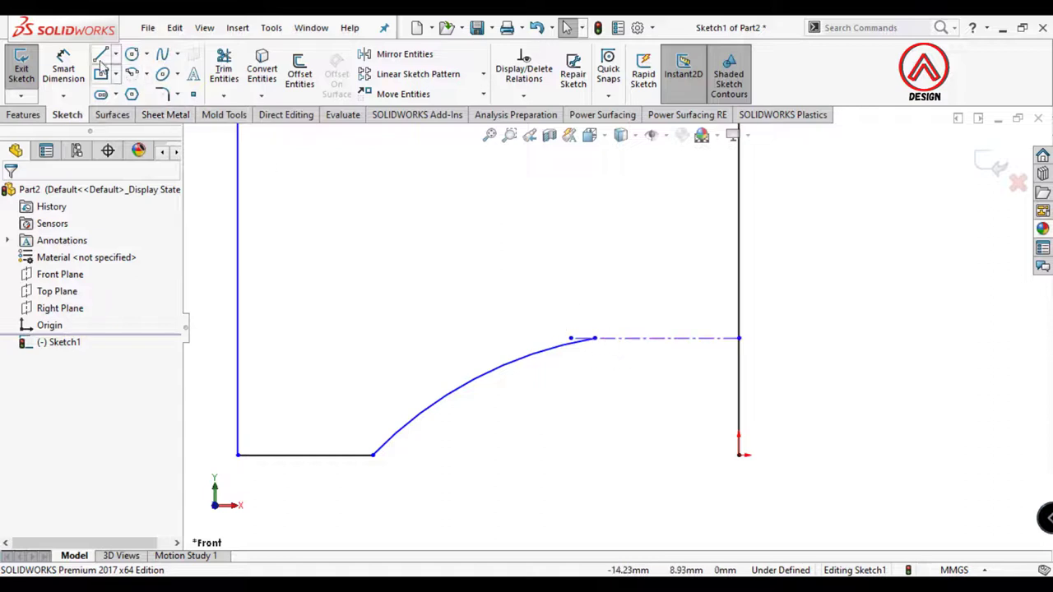
Dimension the horizontal construction line 5 mm above the origin
left_click(63, 70)
left_click(716, 338)
left_click(740, 454)
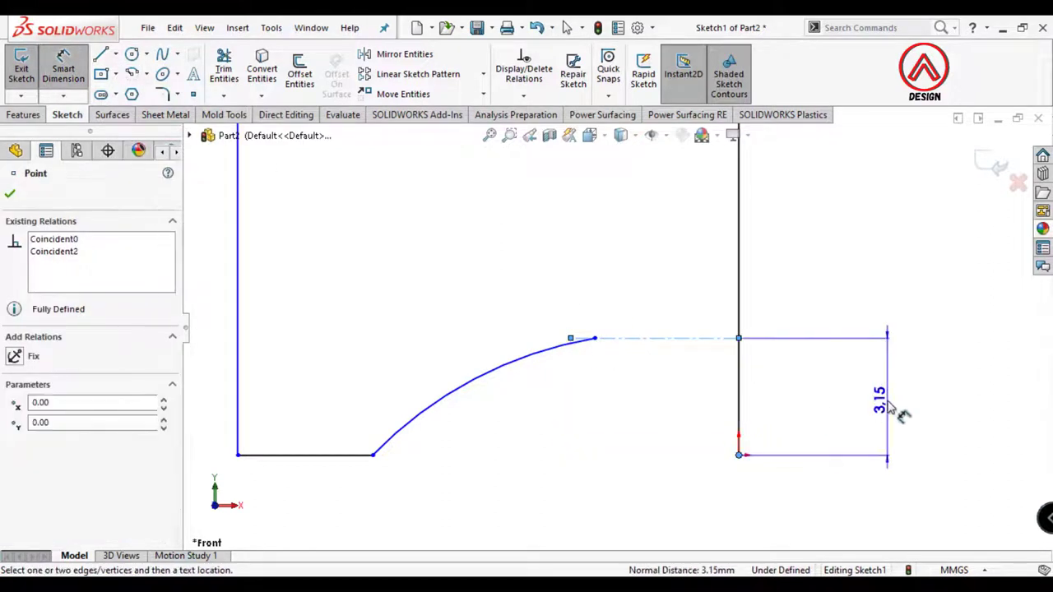
left_click(888, 407)
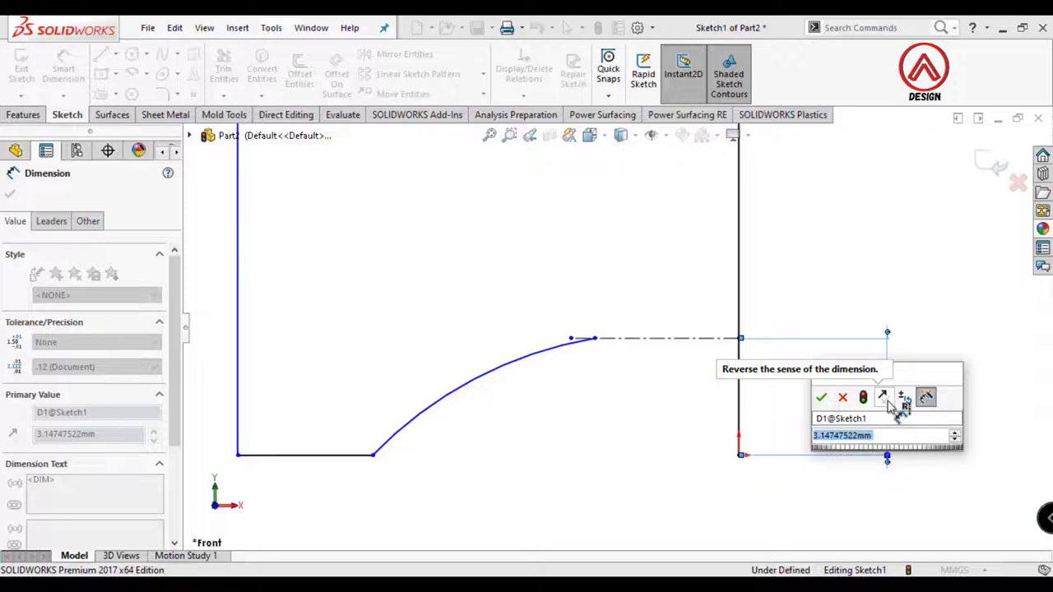
type("5")
key("Return")
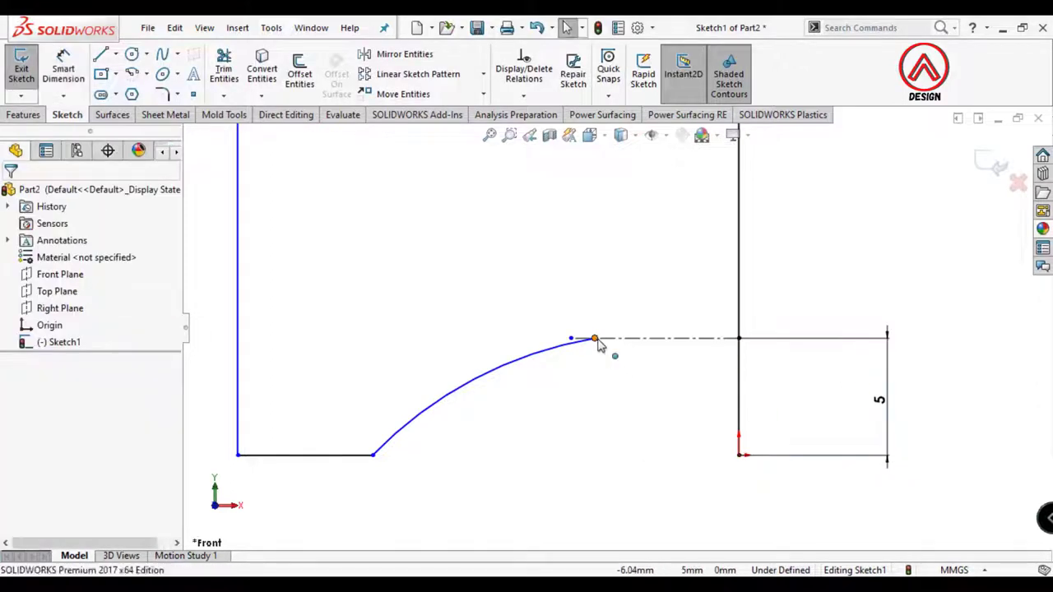
Make the base arc tangent to the horizontal construction line at its upper end
left_click(596, 339)
left_click(679, 273)
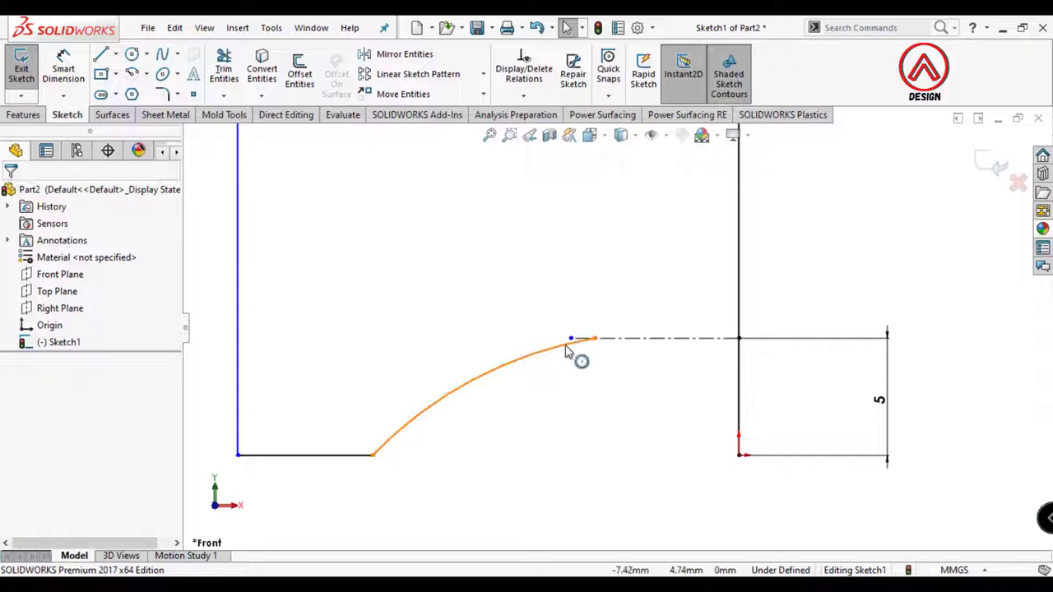
left_click(566, 345)
scroll(567, 346, "down", 4)
left_click(587, 330, "ctrl")
left_click(631, 261)
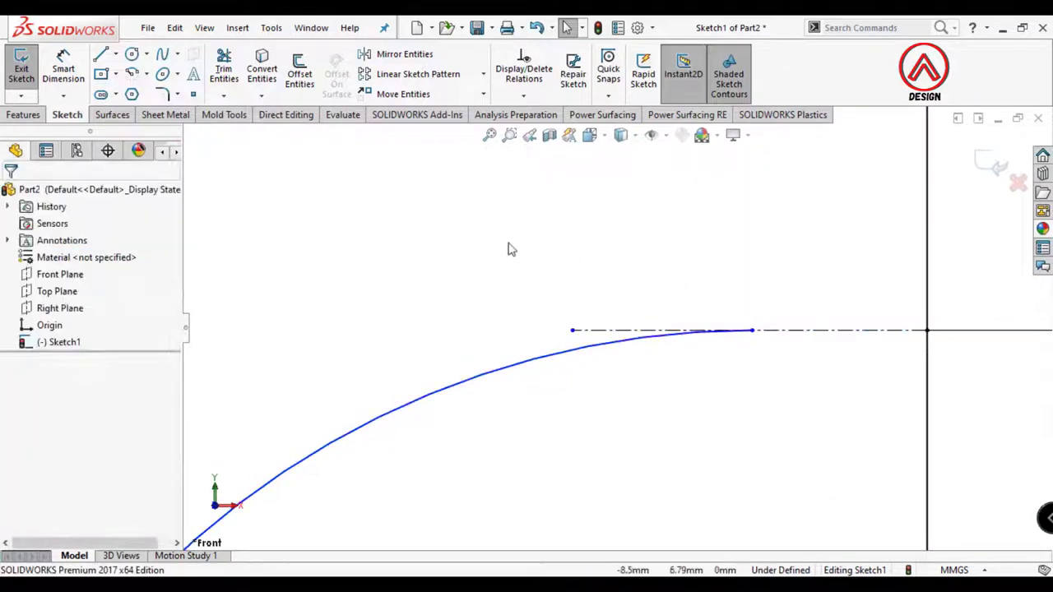
Draw a second three-point arc of about 4.3 mm radius from the first arc's upper end down to the vertical axis
key("f")
scroll(594, 324, "up", 4)
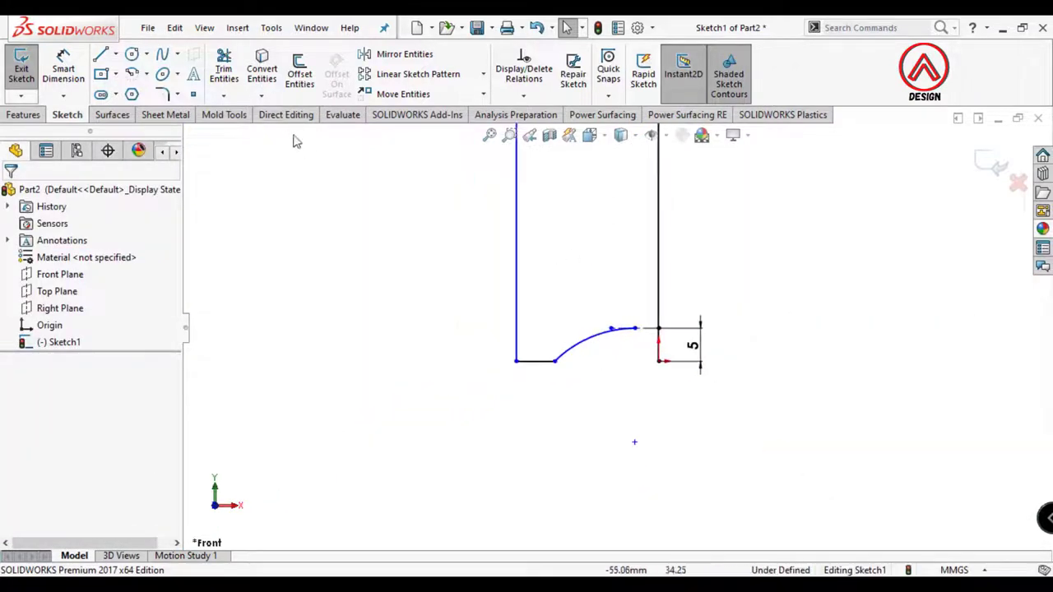
scroll(607, 321, "up", 4)
scroll(647, 324, "down", 6)
scroll(616, 350, "down", 3)
left_click(132, 73)
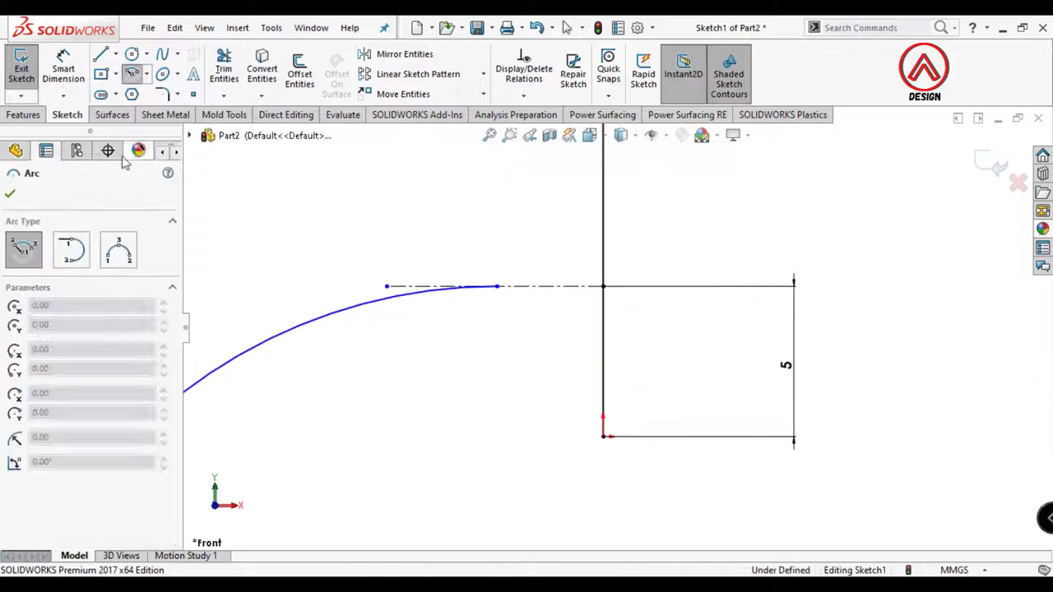
left_click(119, 250)
left_click(497, 287)
left_click(605, 333)
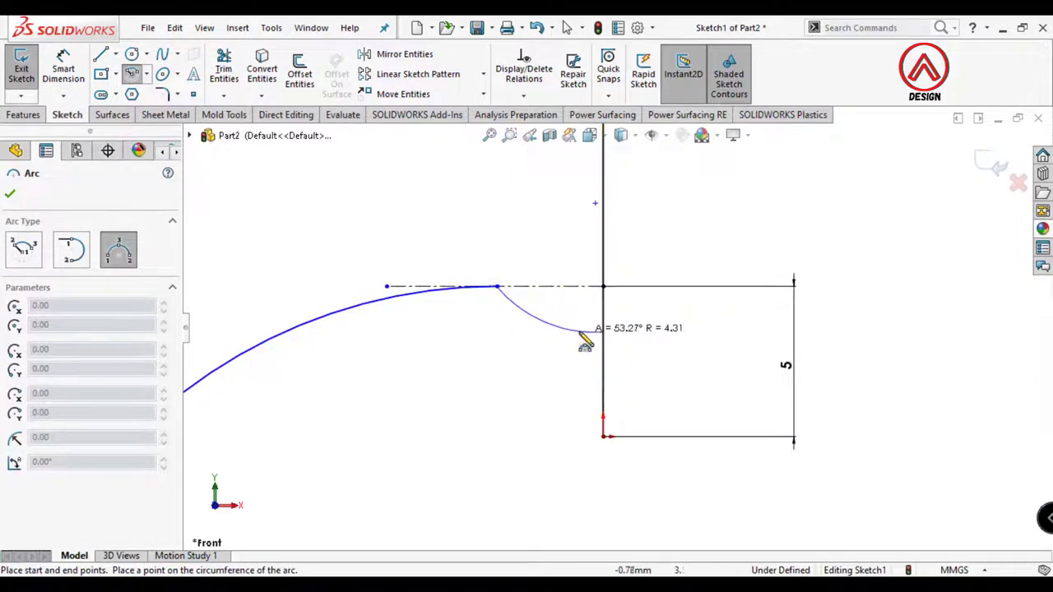
left_click(574, 338)
key("Escape")
Sketch a horizontal centerline from the second arc's lower end on the axis towards the outer wall
left_click(115, 54)
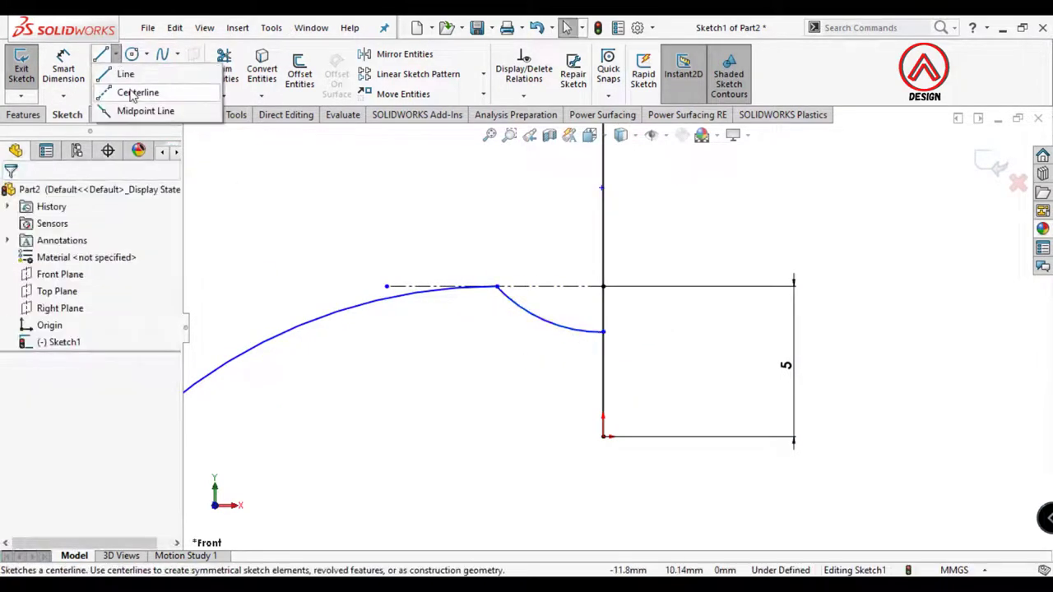
left_click(141, 89)
left_click(603, 333)
scroll(505, 327, "down", 3)
left_click(519, 339)
key("Escape")
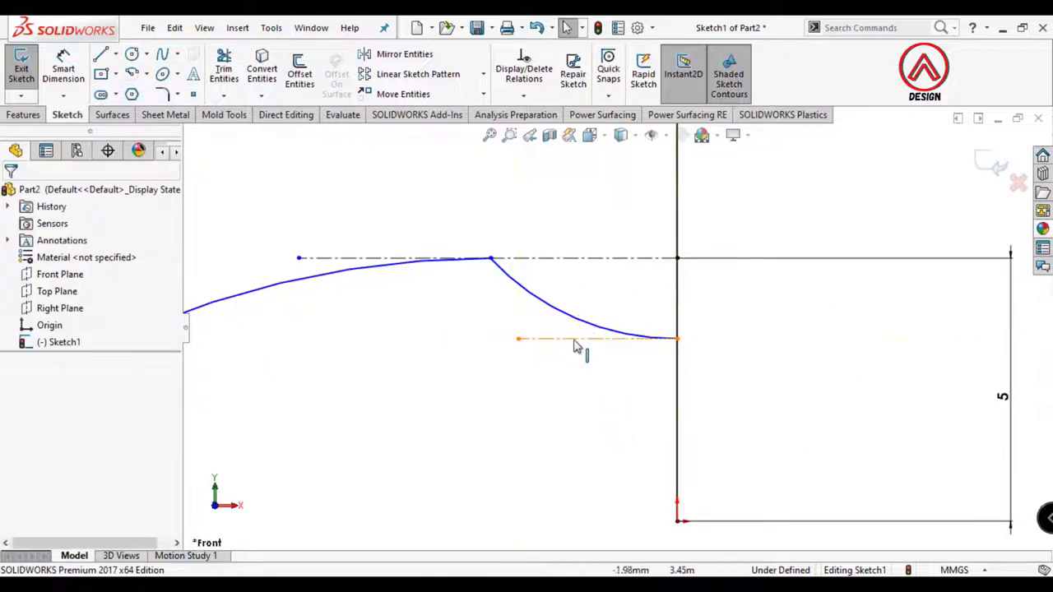
Make the second arc tangent to the lower horizontal centerline
left_click(576, 340)
left_click(597, 329, "ctrl")
left_click(622, 247)
left_click(561, 274)
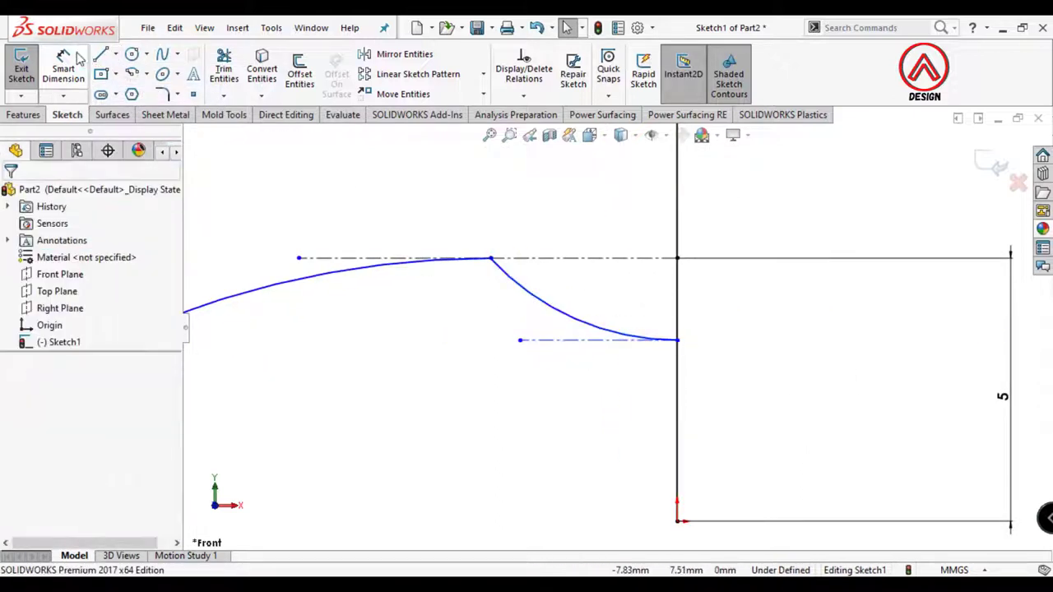
Dimension the second arc's endpoint on the axis 4 mm above the origin
left_click(75, 62)
left_click(677, 340)
left_click(677, 521)
left_click(855, 469)
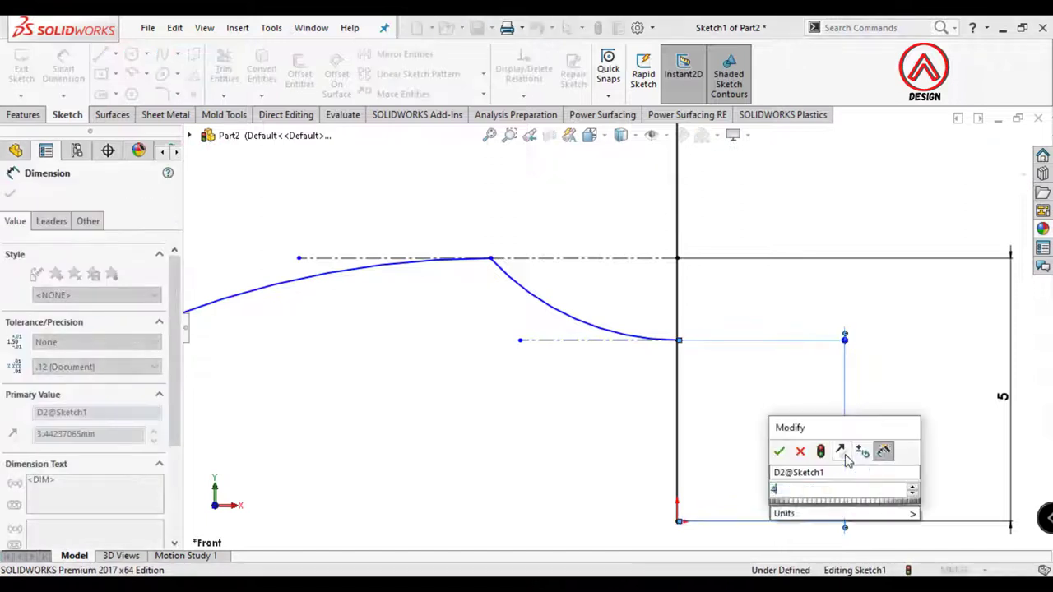
type("4")
key("Return")
Add a doubled diameter dimension between the lower outer wall and the centerline and set it to 56 mm
scroll(689, 372, "up", 5)
scroll(627, 294, "up", 8)
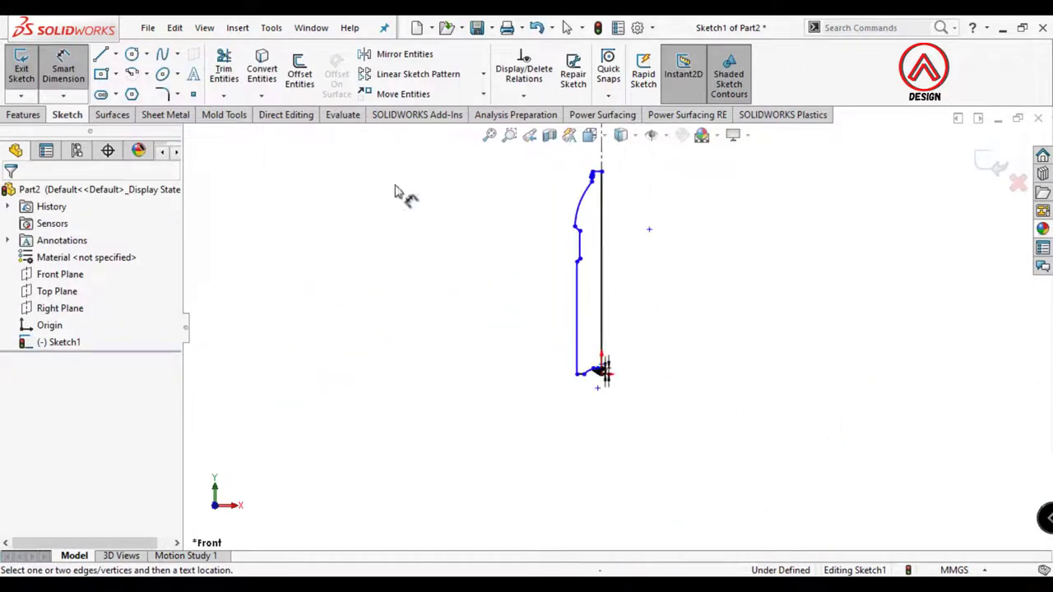
scroll(687, 321, "down", 4)
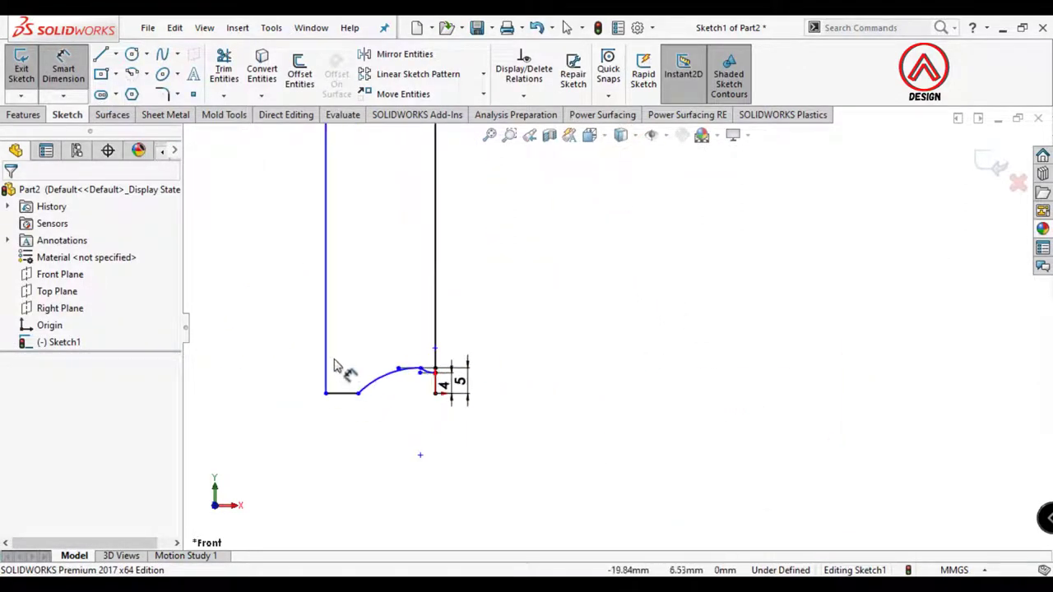
left_click(327, 366)
scroll(588, 212, "up", 3)
scroll(599, 225, "down", 1)
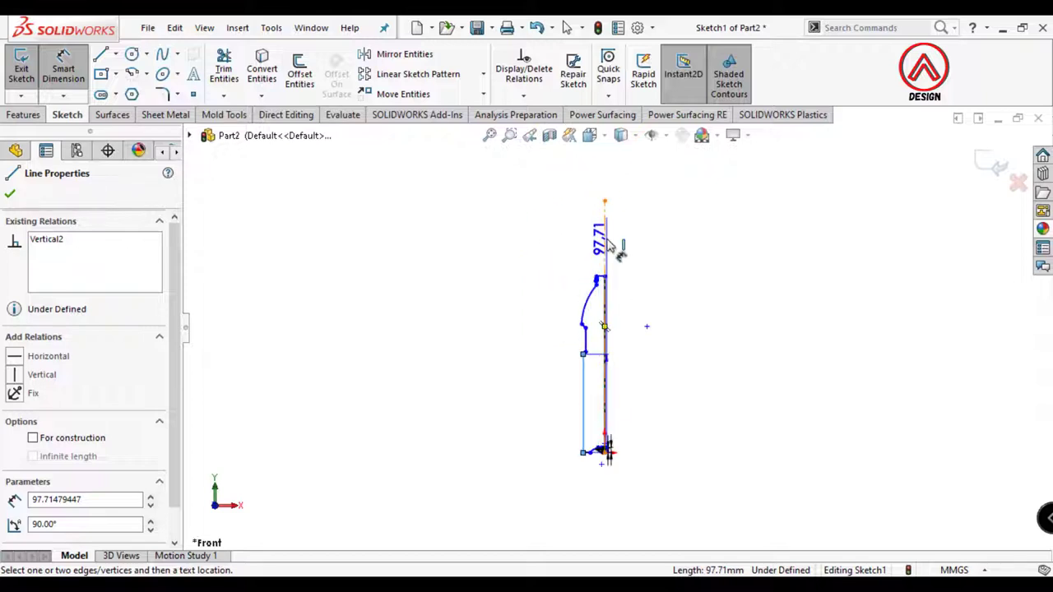
left_click(608, 245)
scroll(587, 488, "down", 4)
left_click(585, 484)
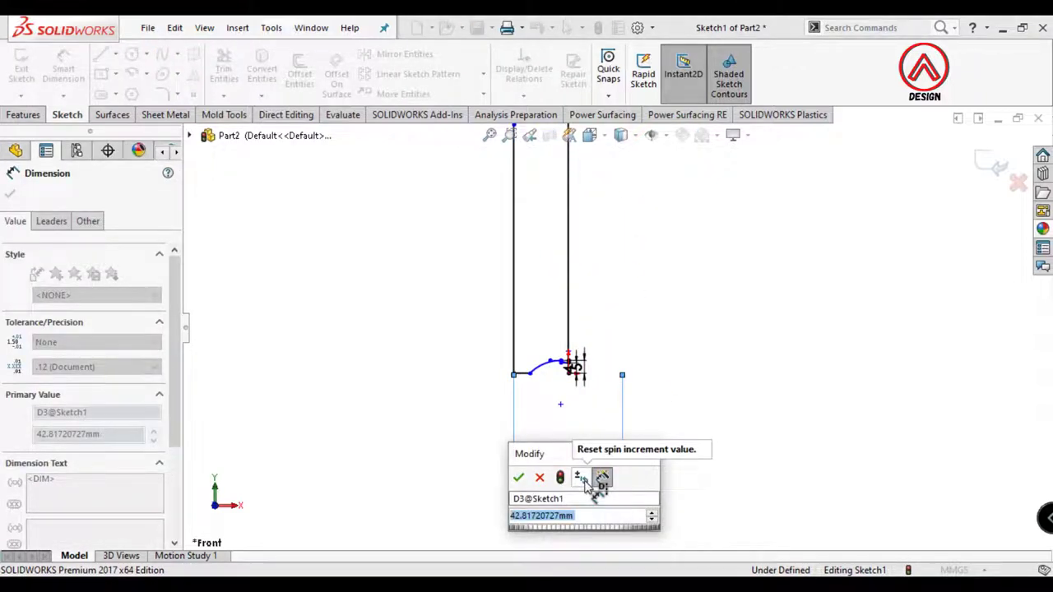
type("56")
key("Return")
Dimension the overall profile height between the top horizontal edge and the base line at 174 mm
scroll(583, 419, "up", 5)
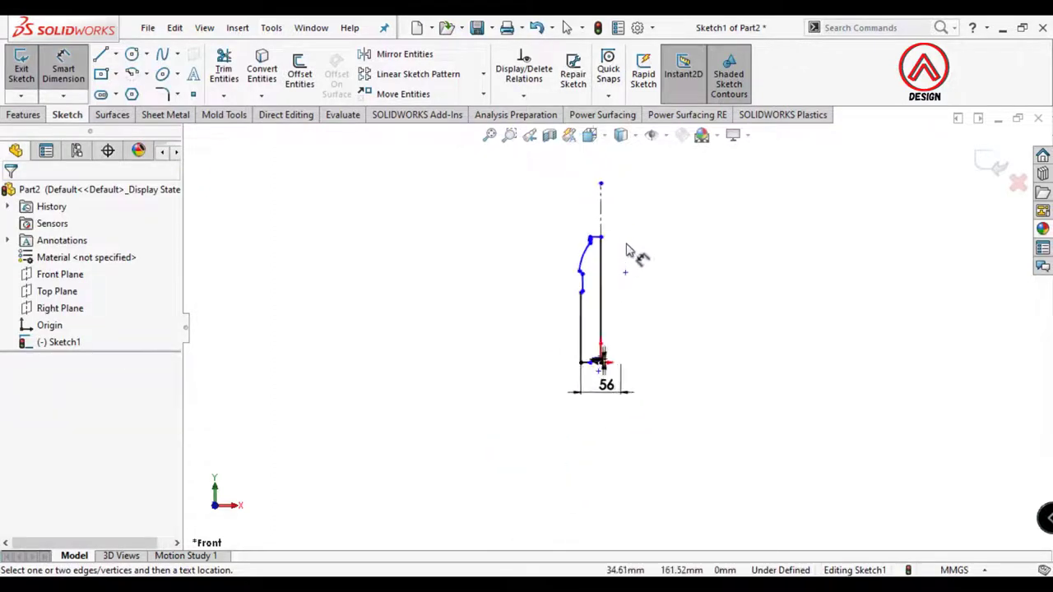
scroll(614, 239, "down", 6)
left_click(558, 236)
scroll(581, 329, "up", 4)
scroll(586, 412, "down", 2)
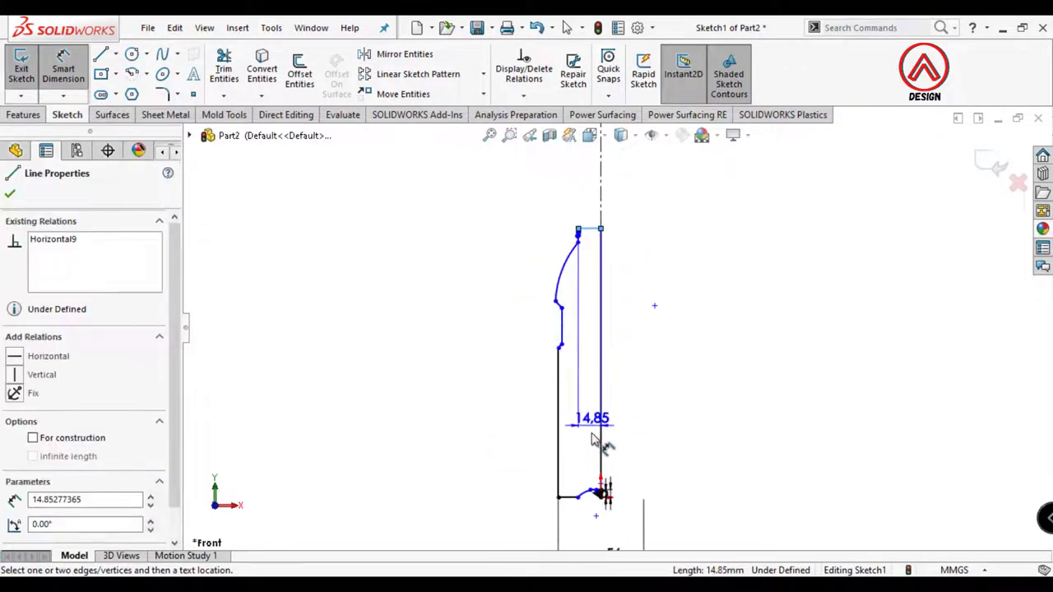
left_click(559, 497)
left_click(493, 333)
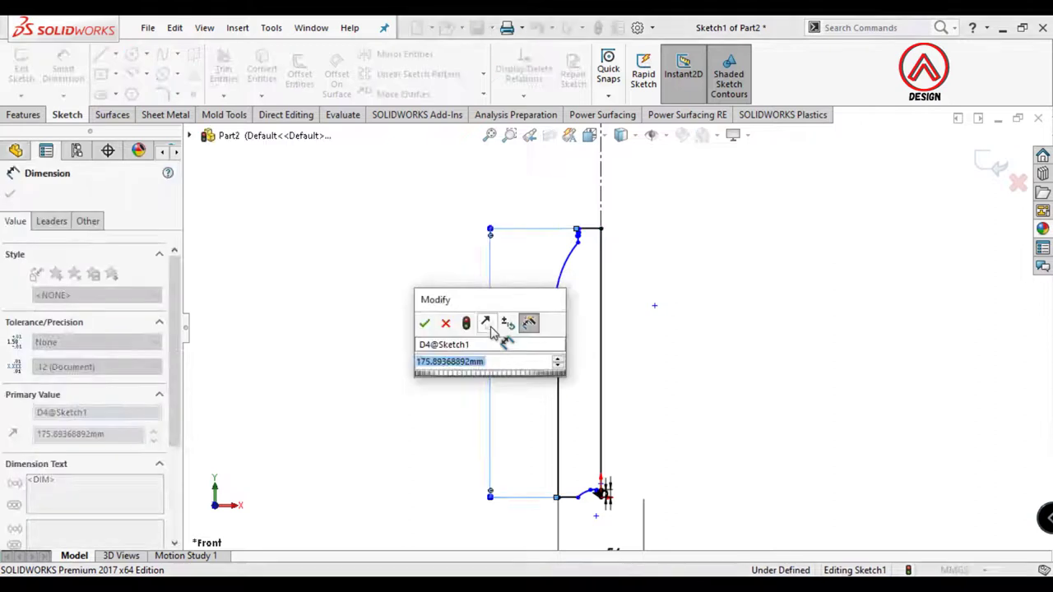
type("174")
key("Return")
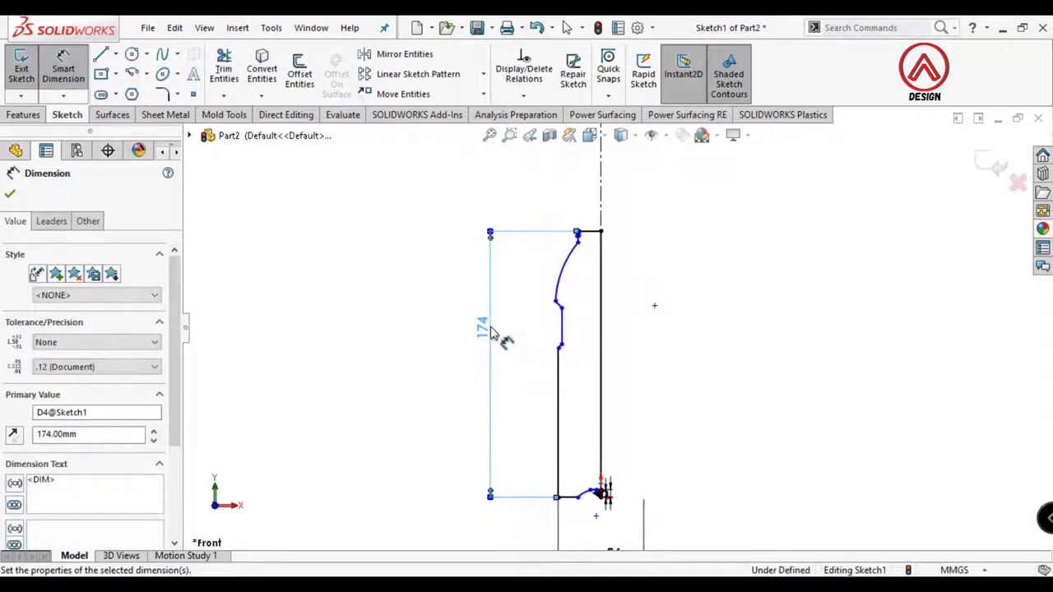
scroll(610, 473, "down", 2)
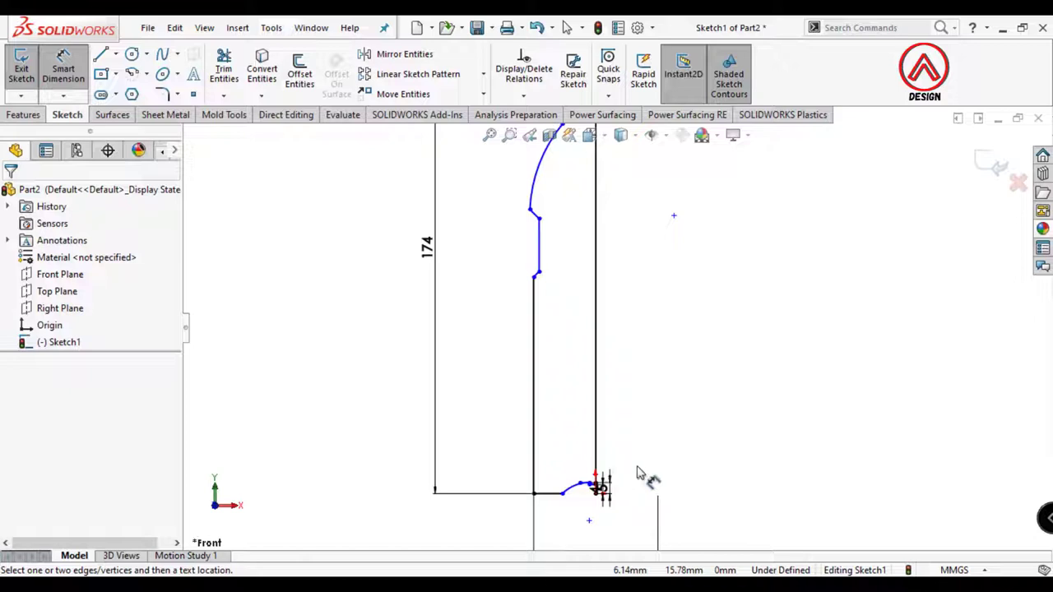
Add a doubled diameter dimension between the first bottom arc's outer end and the centerline and set it to 35.5 mm
scroll(671, 477, "down", 3)
scroll(533, 486, "up", 2)
scroll(529, 485, "down", 1)
left_click(529, 420)
scroll(609, 317, "up", 6)
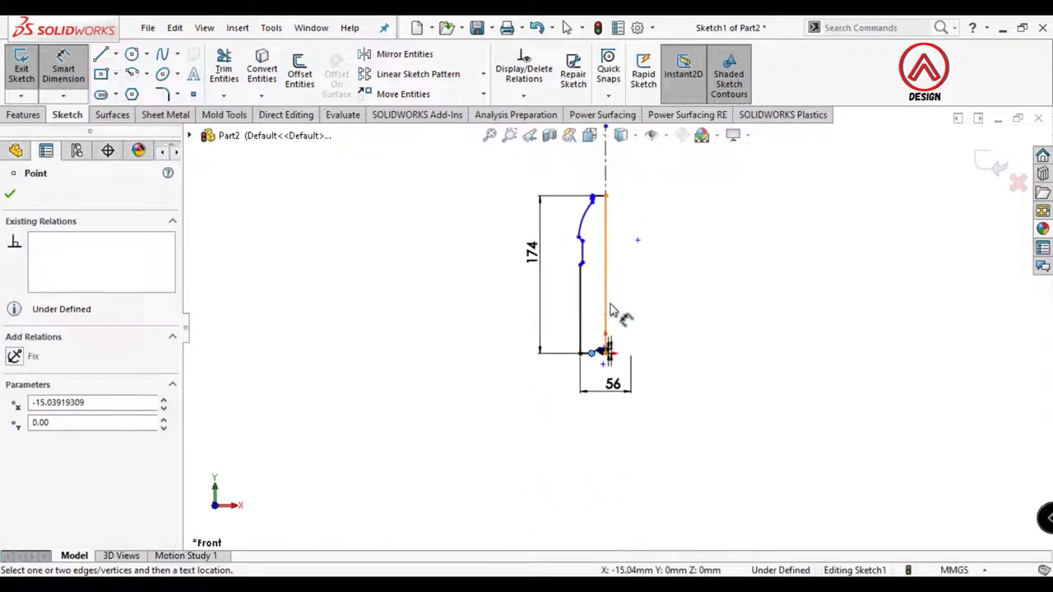
left_click(606, 226)
scroll(606, 352, "down", 4)
left_click(637, 461)
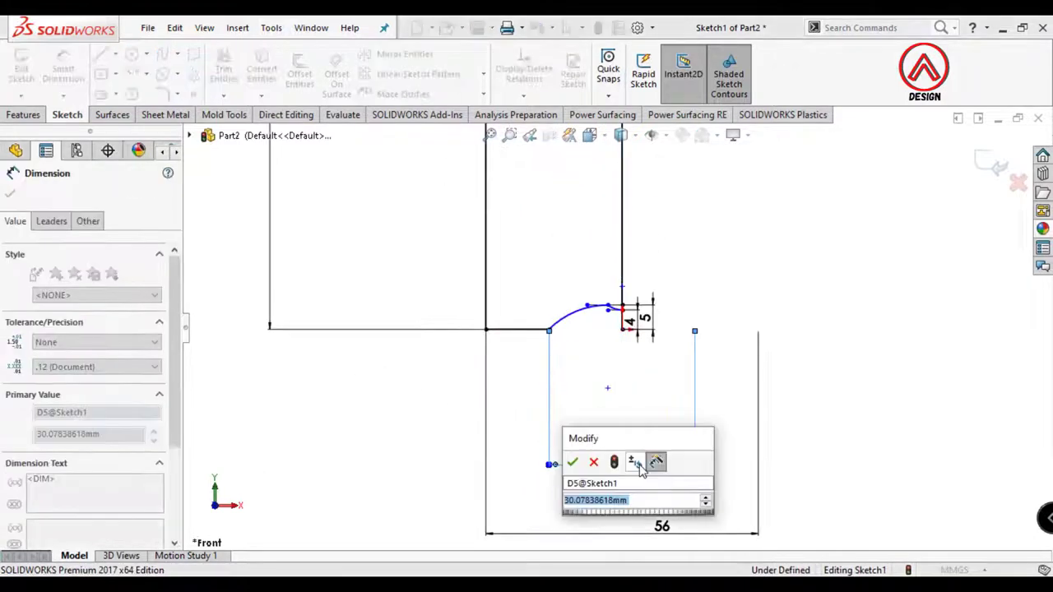
type("35.5")
key("Return")
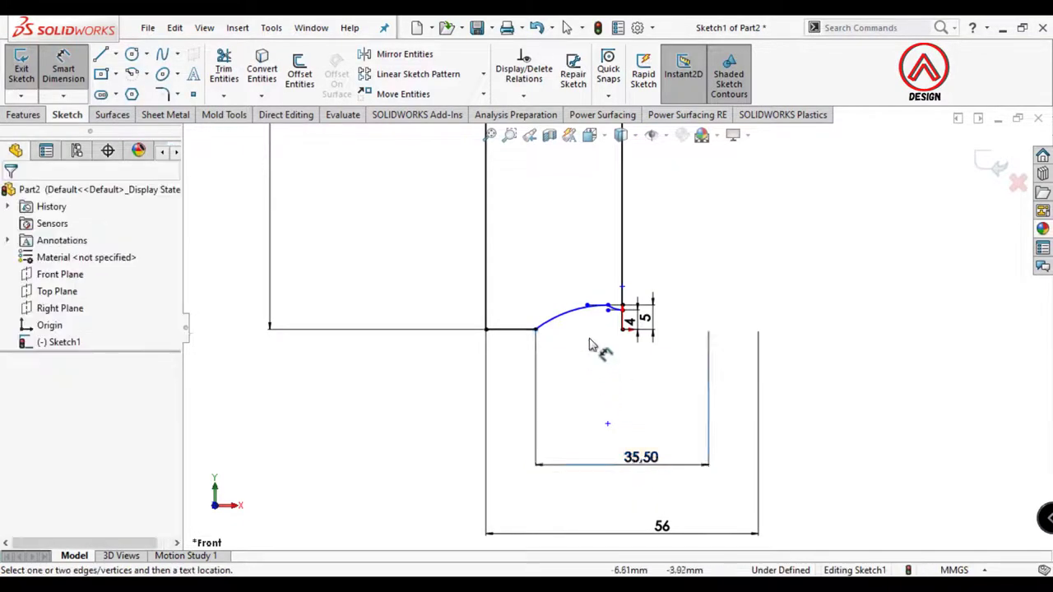
Dimension the larger bottom arc with a radius of 22 mm
scroll(589, 344, "down", 3)
left_click(540, 291)
left_click(469, 236)
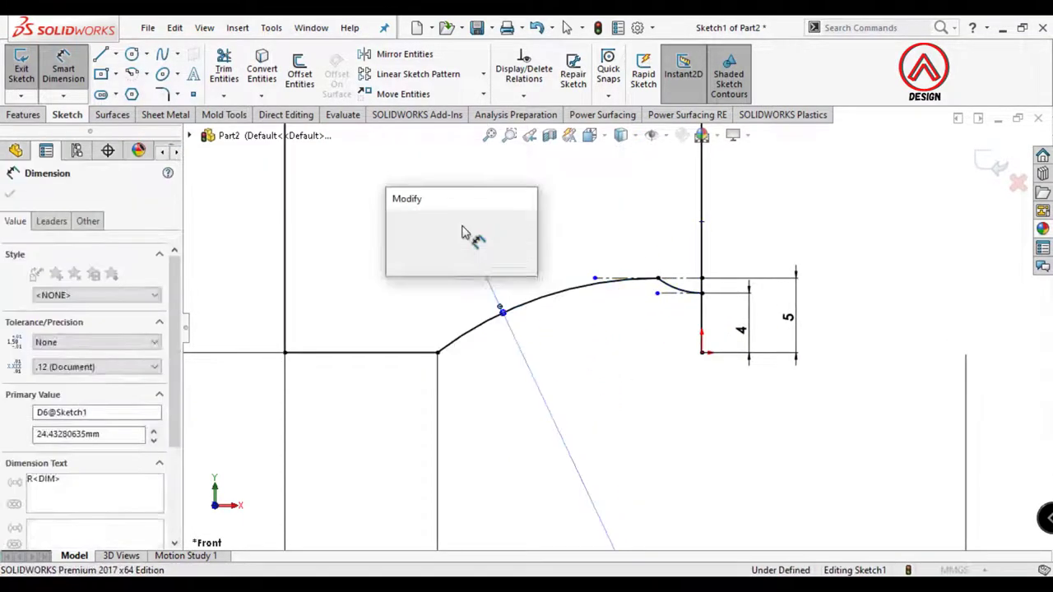
key("Return")
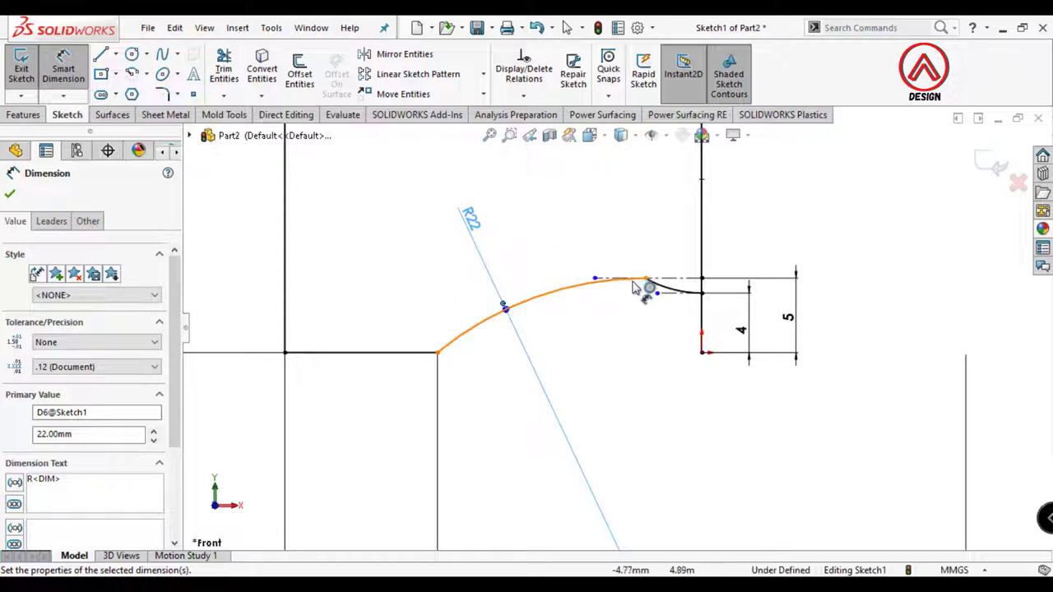
left_click(640, 365)
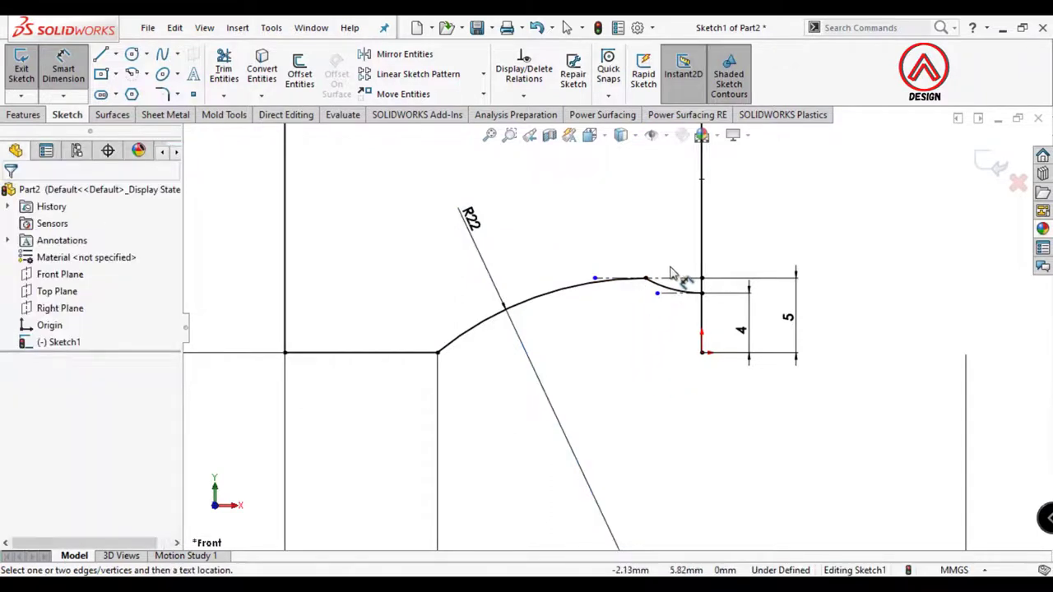
Add a 6 mm sketch fillet at the corner between the lower outer wall and the base line
scroll(673, 273, "down", 3)
scroll(626, 316, "up", 3)
scroll(547, 304, "up", 4)
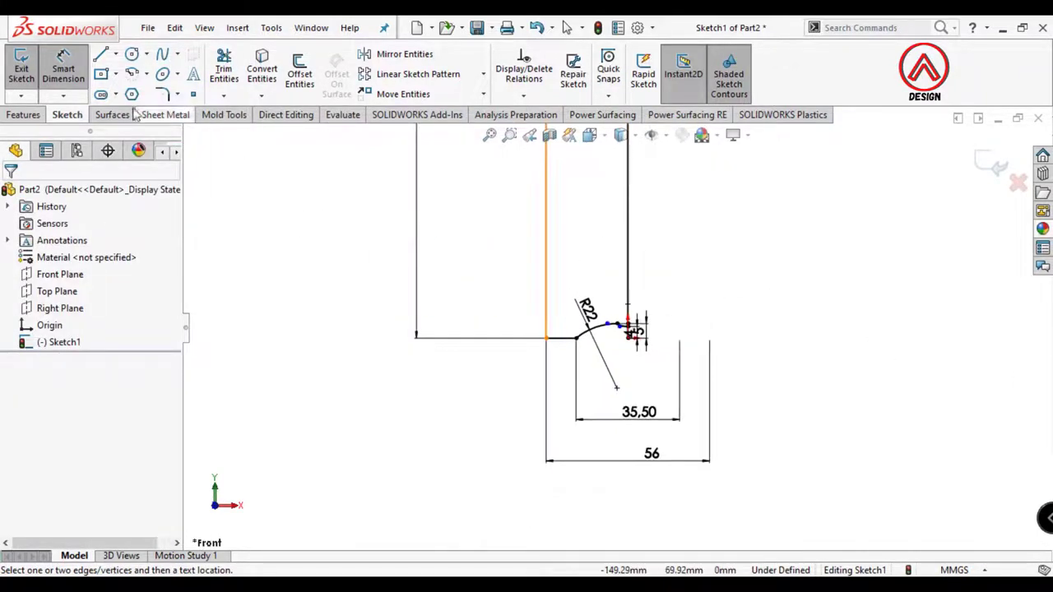
left_click(163, 96)
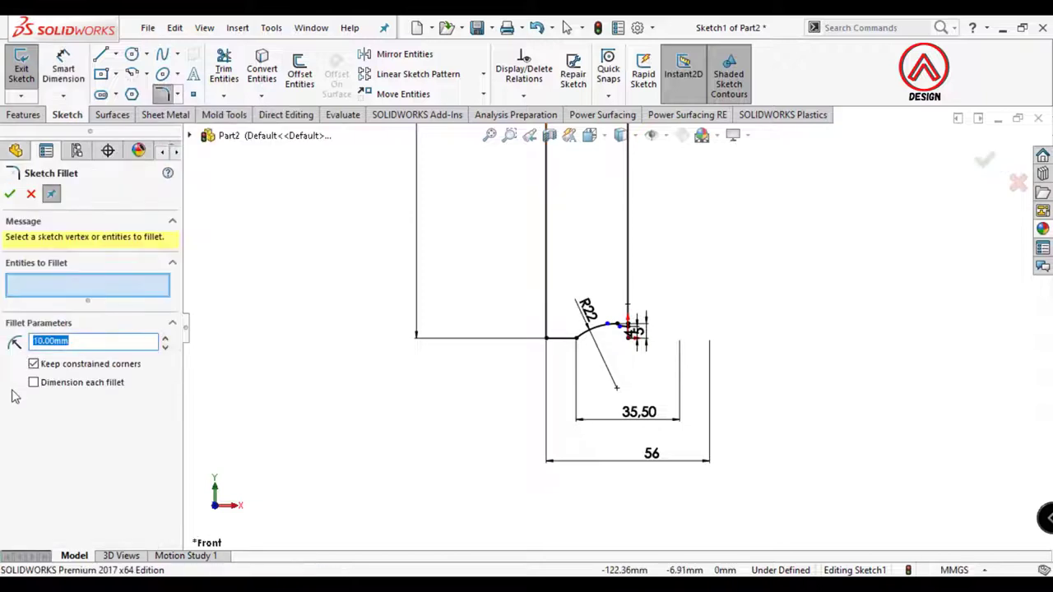
type("6")
left_click(547, 336)
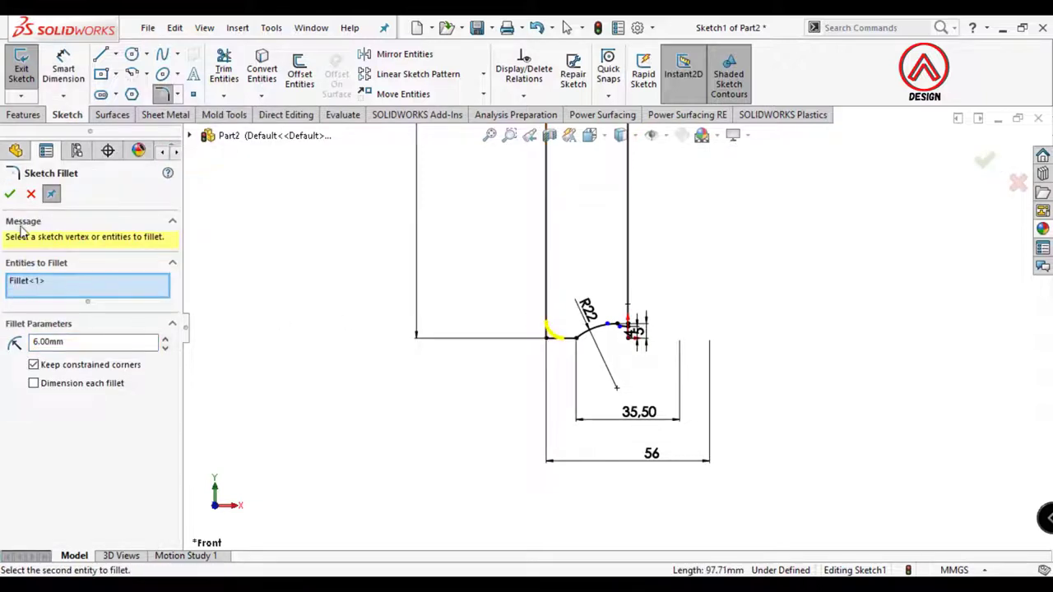
scroll(648, 222, "up", 6)
scroll(648, 222, "down", 4)
Dimension the height from the origin to the upper end of the lower outer wall at 72 mm
left_click(55, 66)
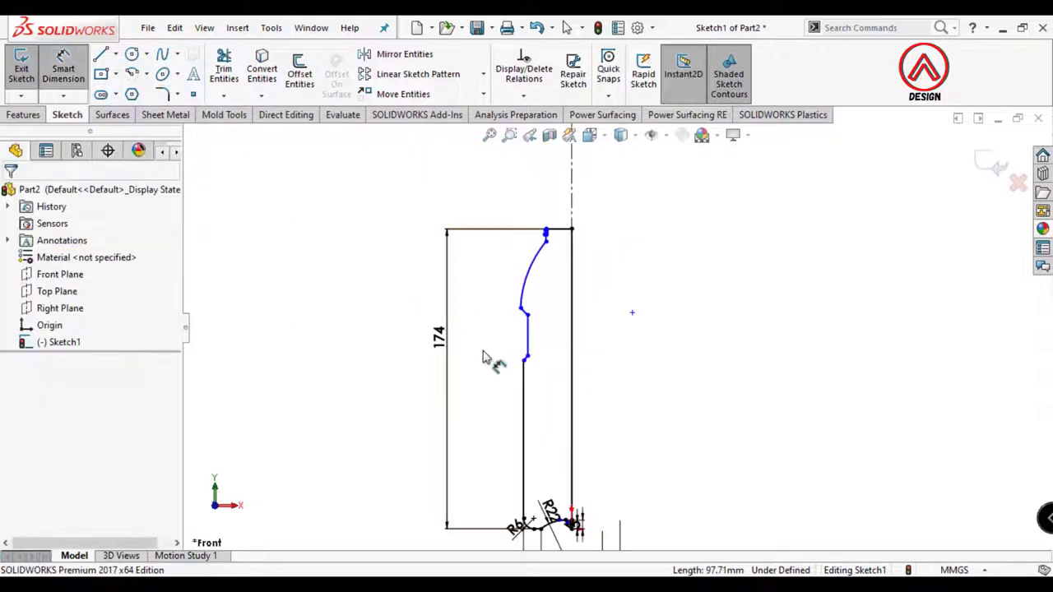
scroll(581, 535, "down", 3)
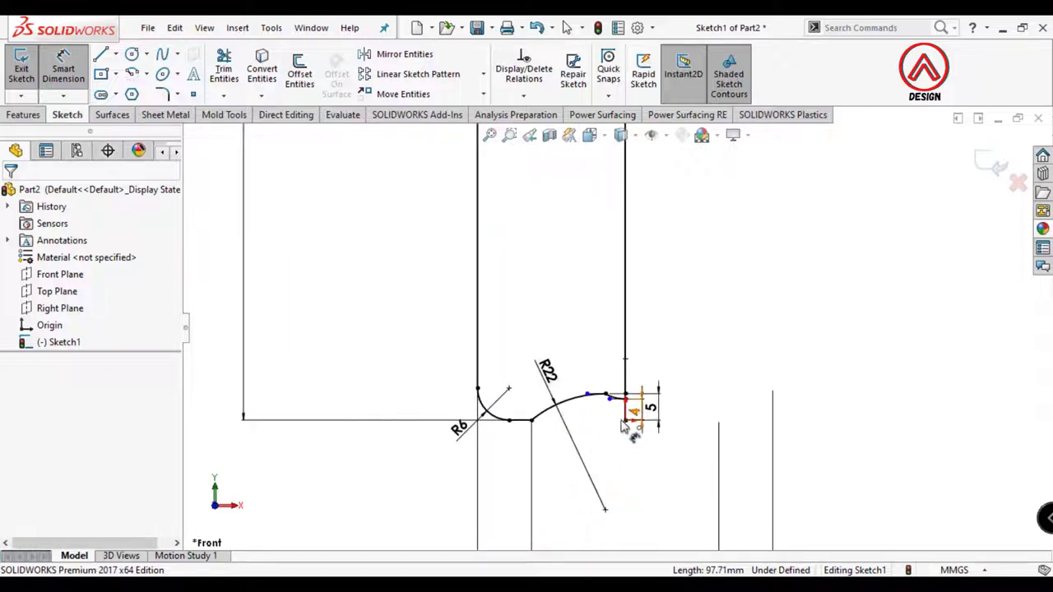
scroll(650, 412, "down", 4)
left_click(586, 387)
scroll(575, 374, "up", 6)
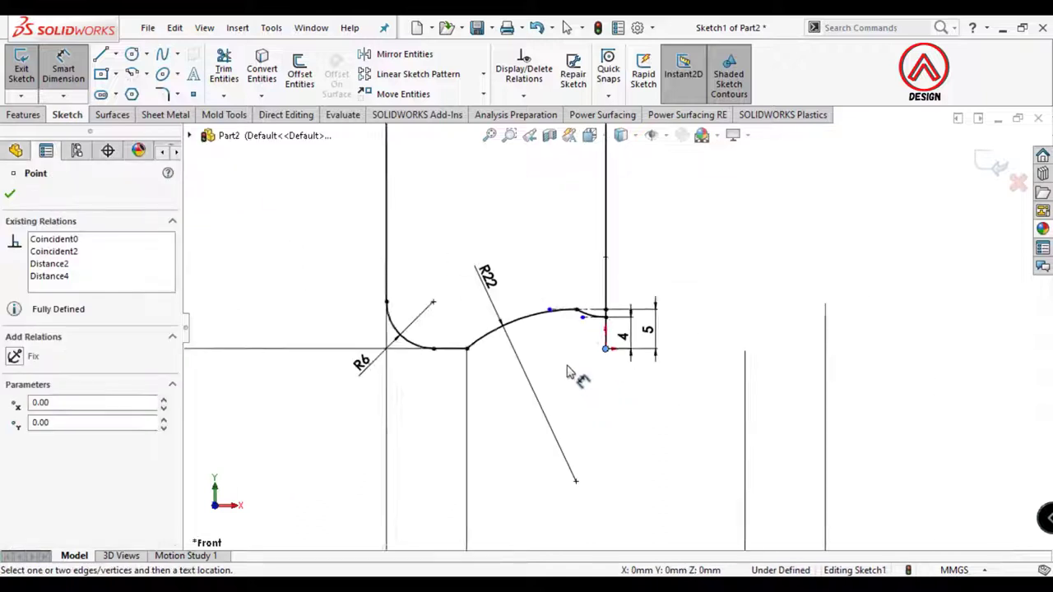
scroll(585, 210, "down", 3)
left_click(624, 292)
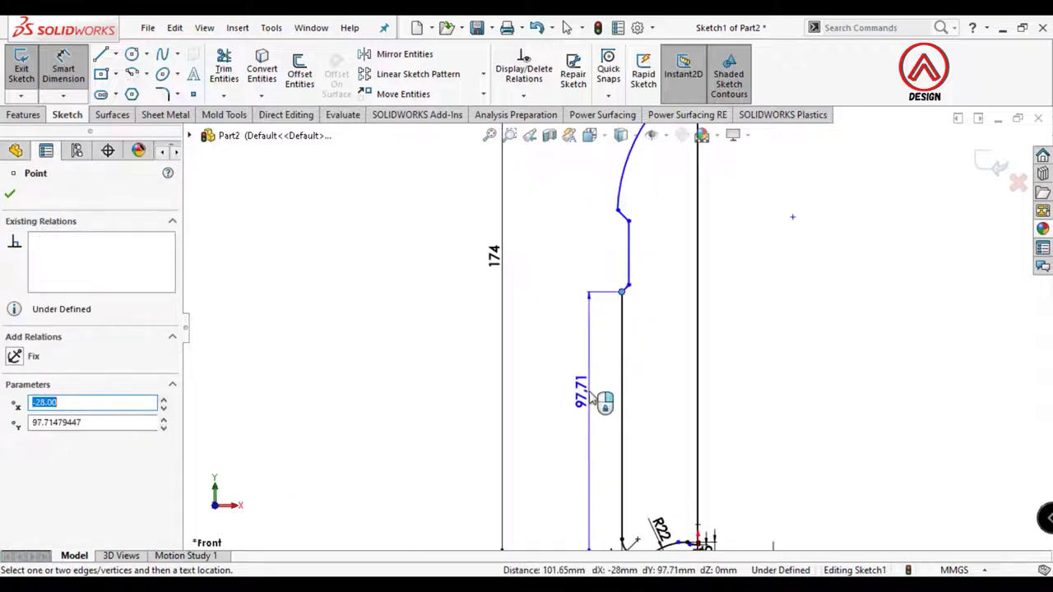
left_click(581, 411)
type("720")
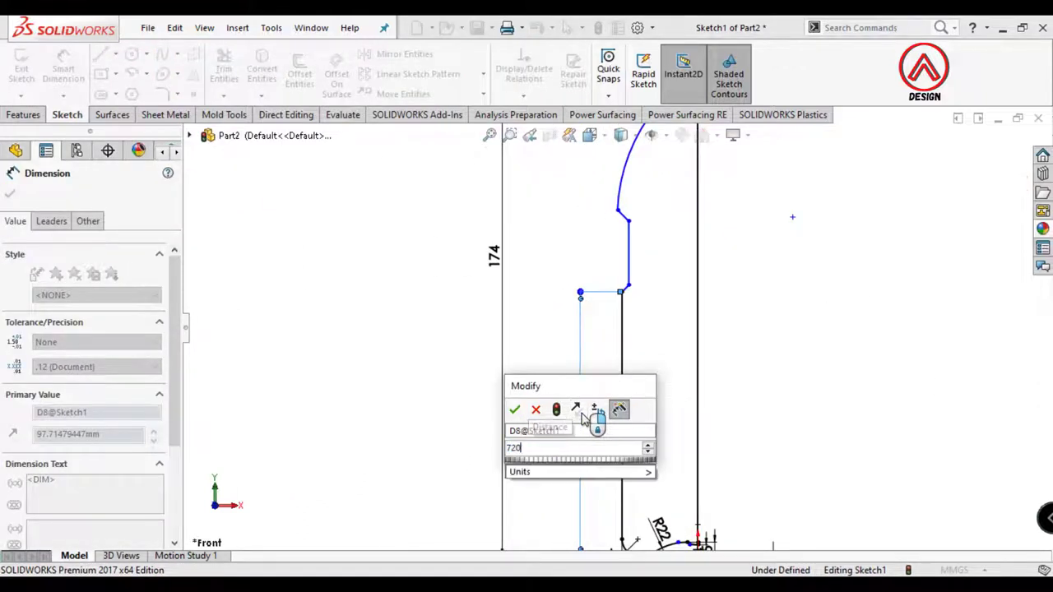
key("Return")
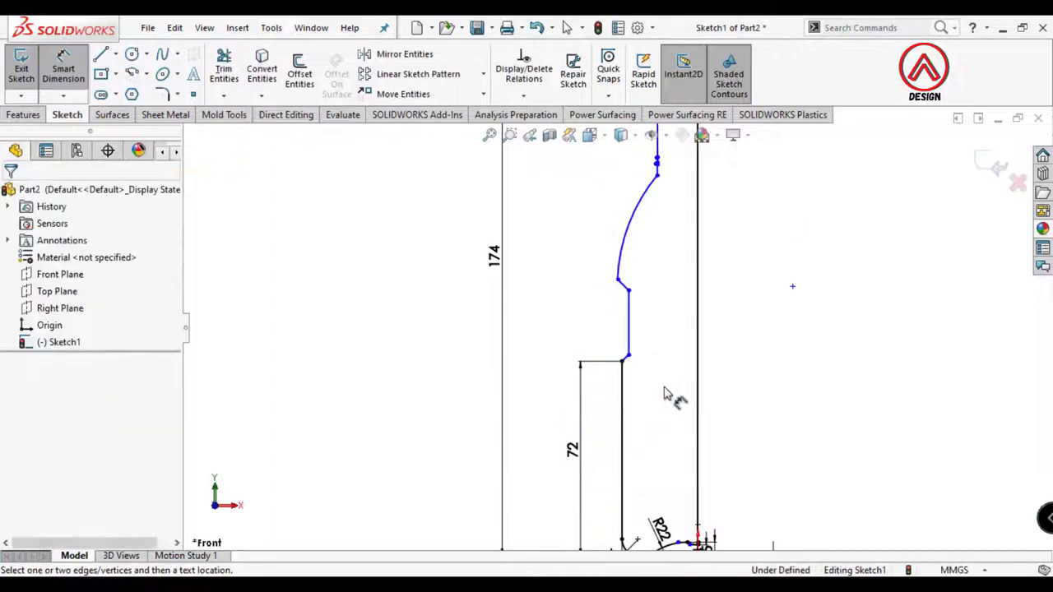
scroll(663, 362, "down", 3)
scroll(576, 382, "down", 4)
left_click(568, 360)
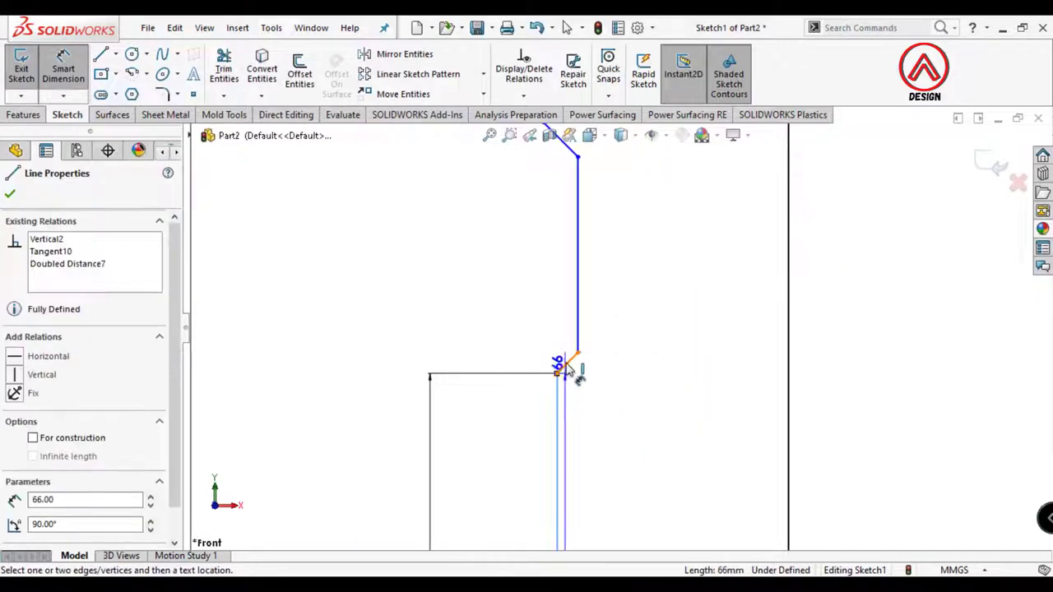
scroll(570, 360, "down", 2)
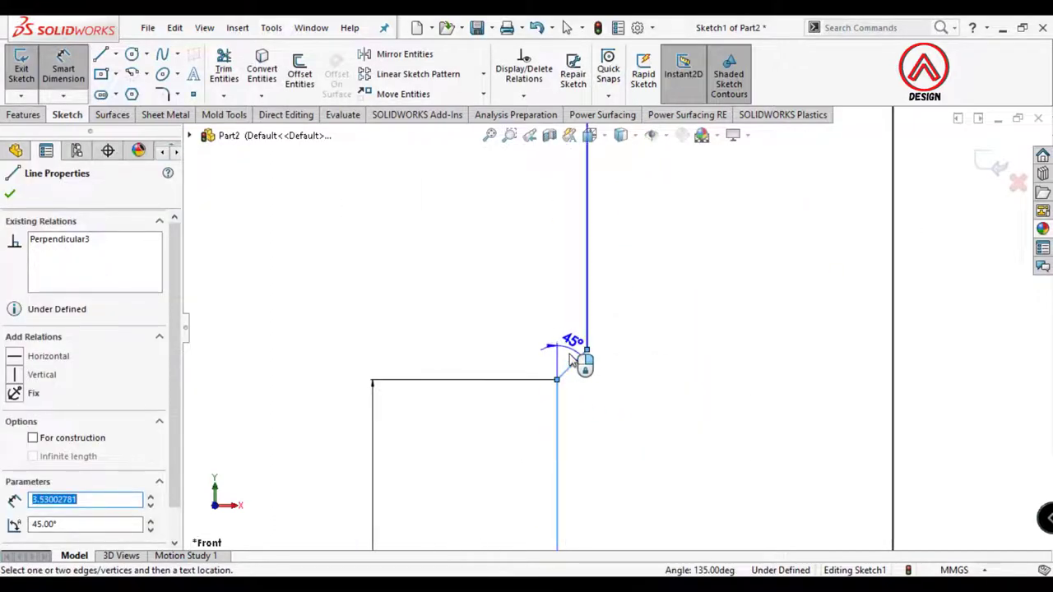
scroll(569, 359, "down", 2)
key("Escape")
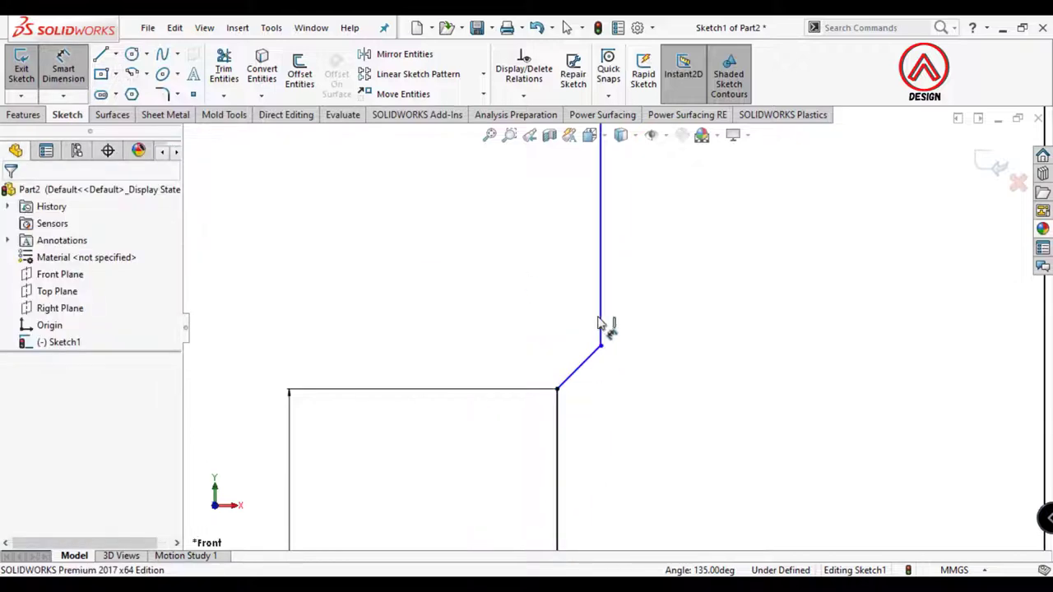
Dimension the horizontal offset between the lower outer wall and the recessed vertical wall above it at 1.5 mm
left_click(600, 325)
left_click(557, 423)
left_click(650, 463)
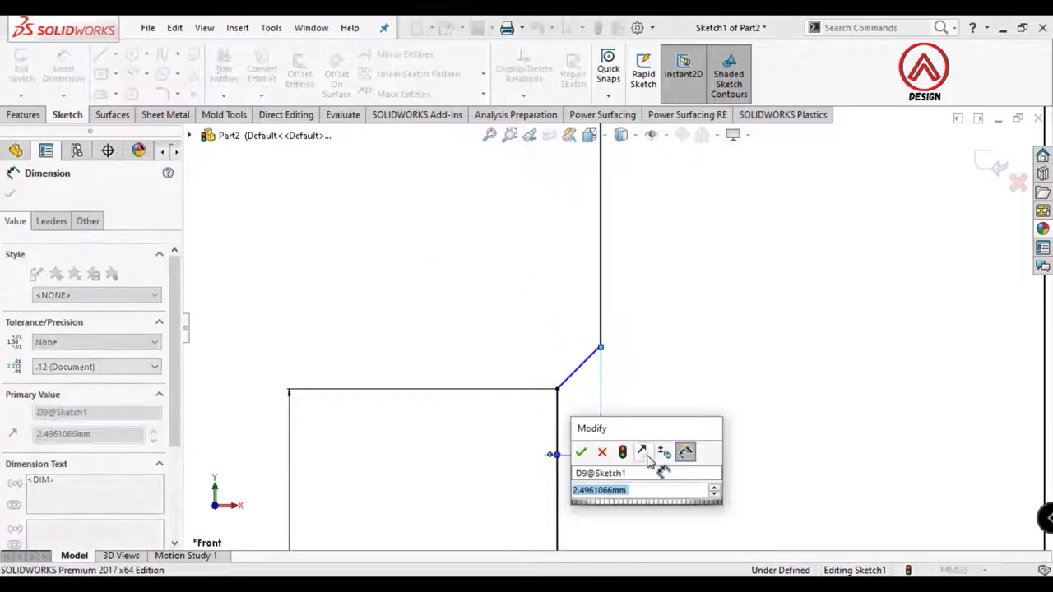
type("1.5")
key("Return")
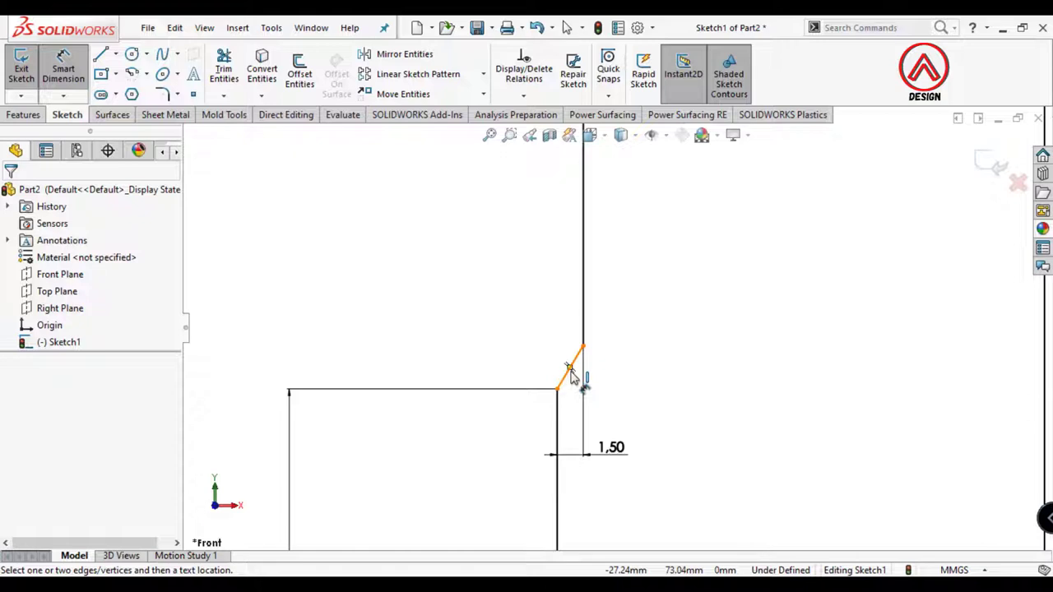
Dimension the angle between the short slanted line and the recessed vertical wall at 150°
left_click(574, 374)
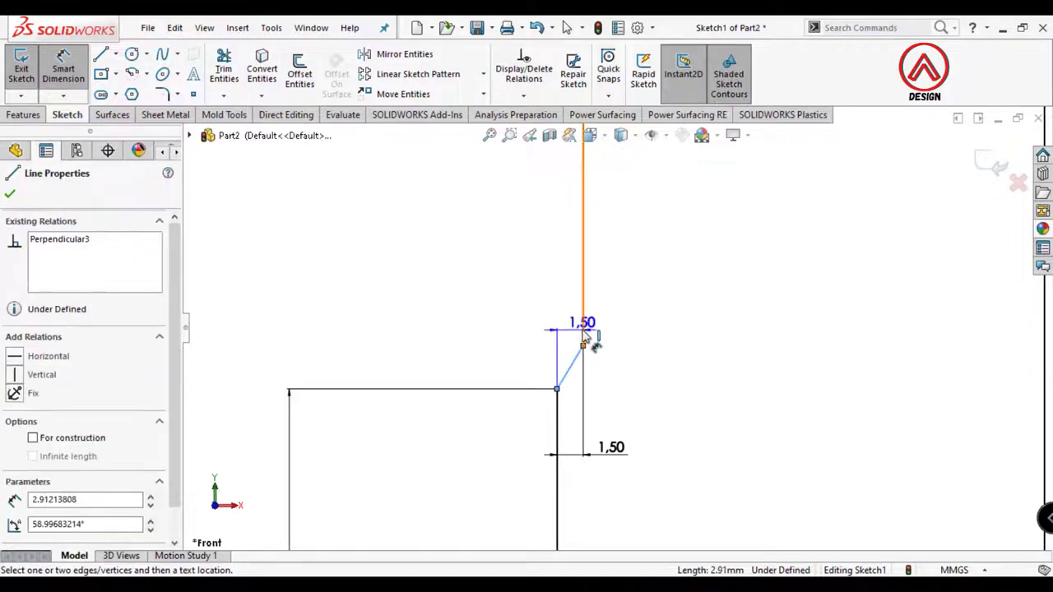
left_click(586, 336)
left_click(562, 322)
type("150")
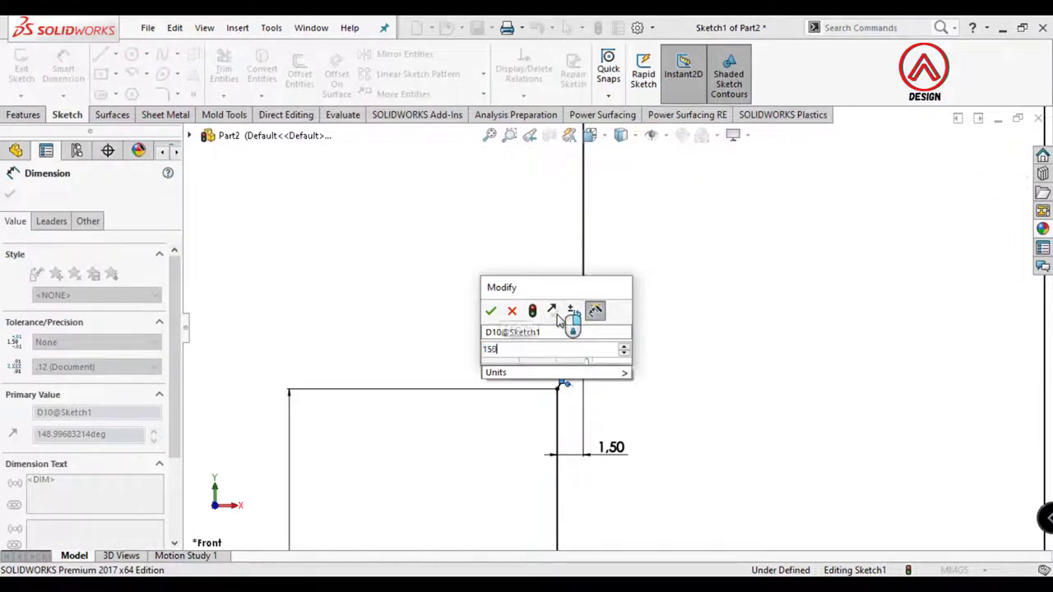
key("Return")
key("Escape")
scroll(658, 348, "up", 5)
scroll(634, 281, "down", 1)
scroll(584, 263, "down", 2)
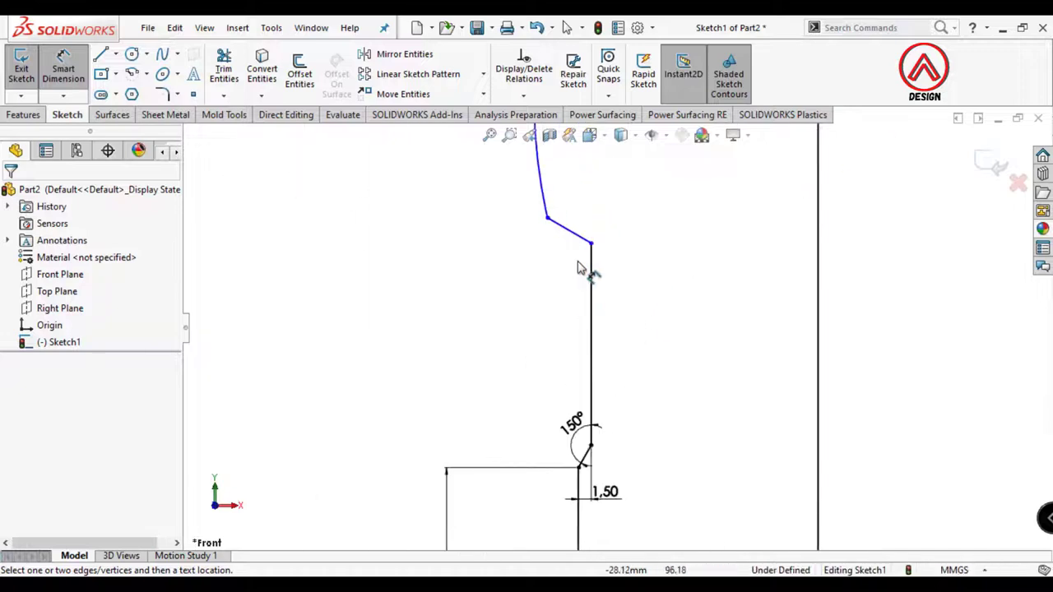
scroll(587, 272, "up", 1)
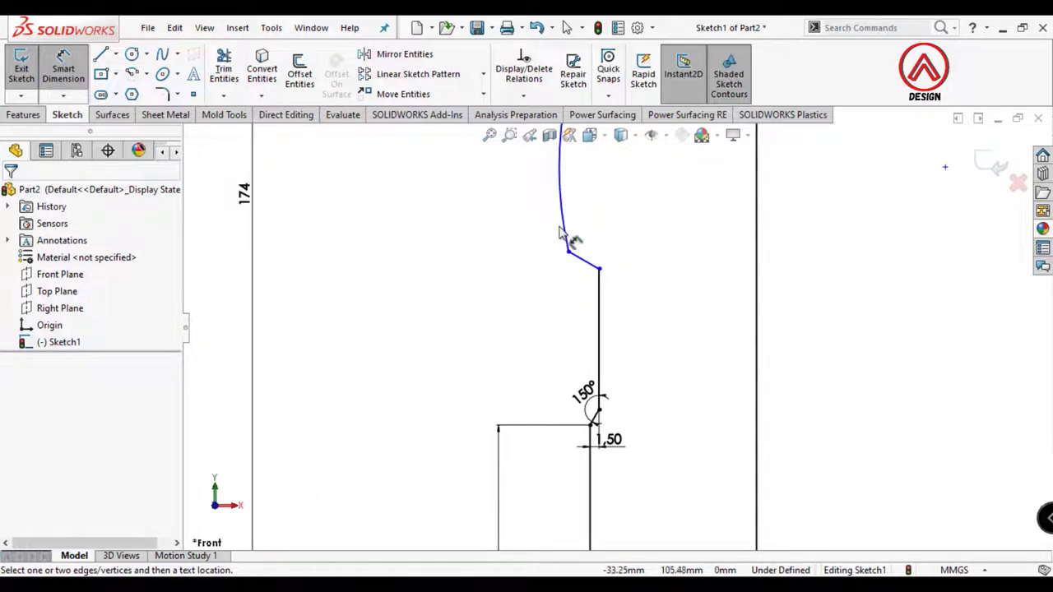
left_click(567, 251)
key("Escape")
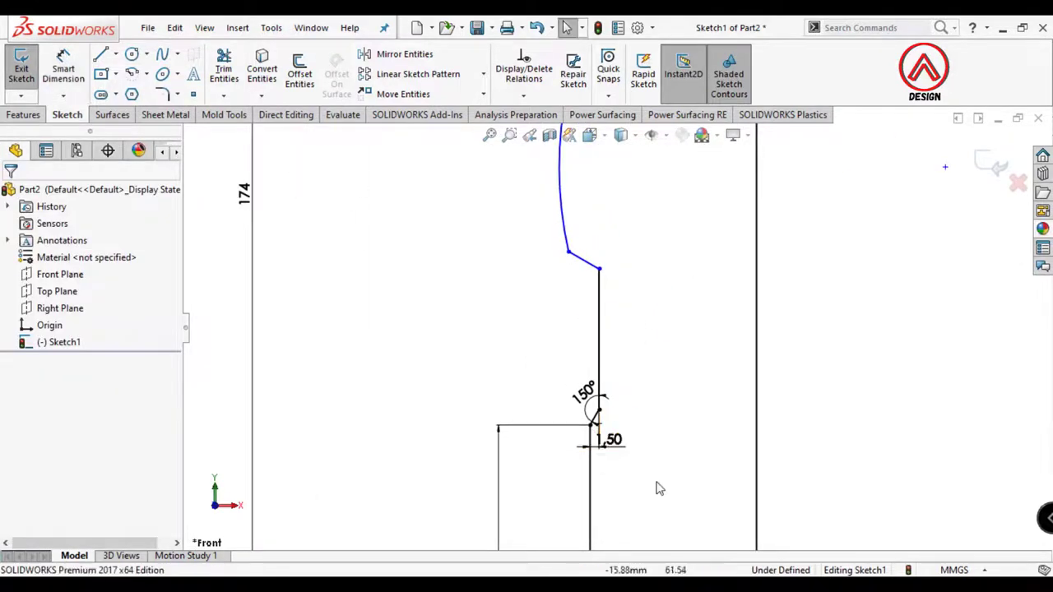
scroll(654, 487, "up", 1)
left_click(596, 471)
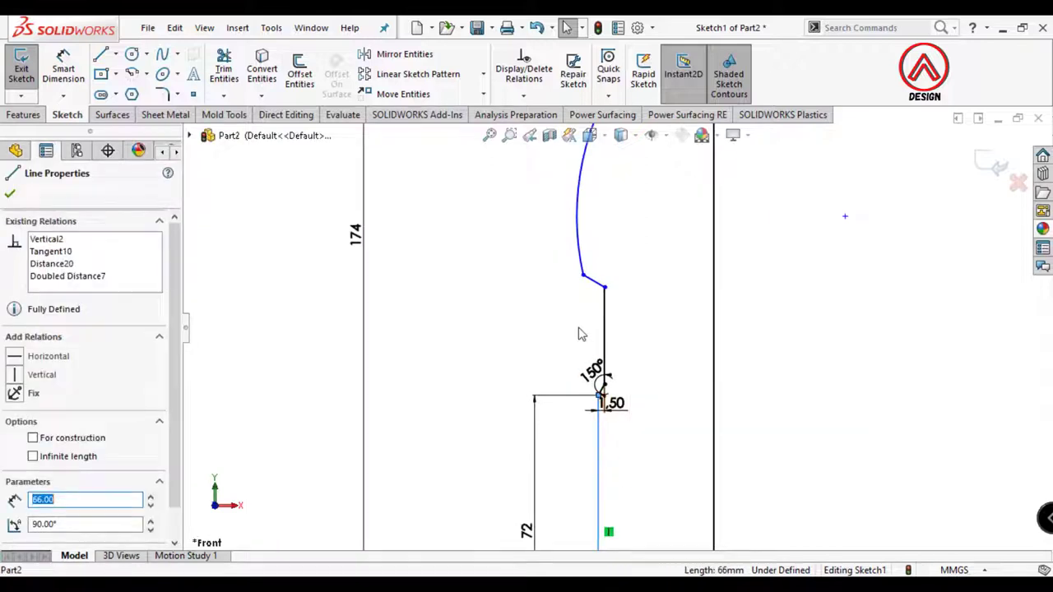
left_click(583, 277, "ctrl")
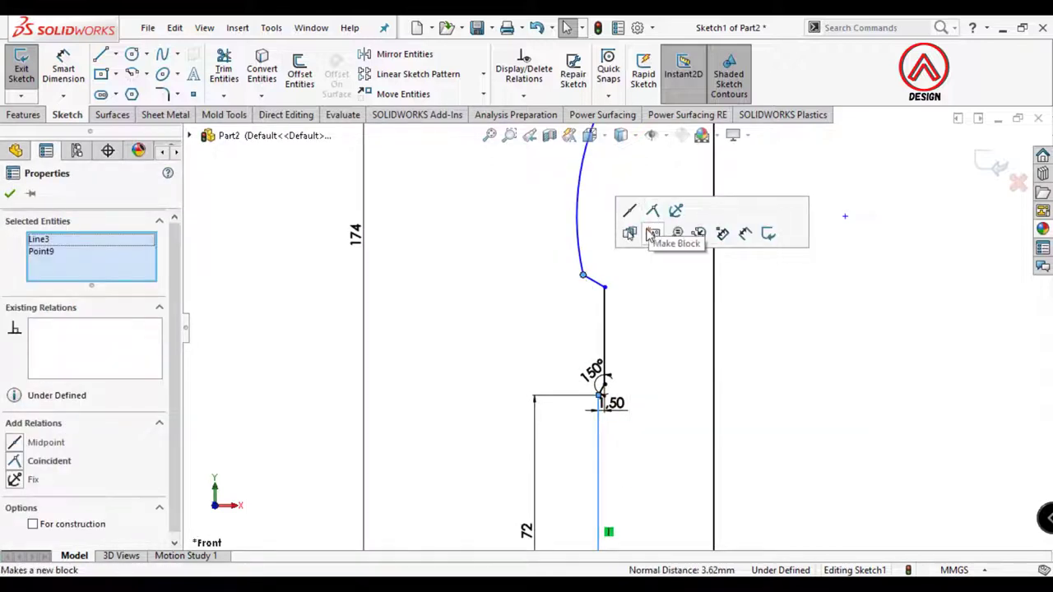
left_click(665, 381)
Move the large upper arc's lower endpoint slightly up and inward towards the recessed wall
scroll(631, 321, "up", 4)
scroll(630, 318, "down", 4)
left_click(555, 307)
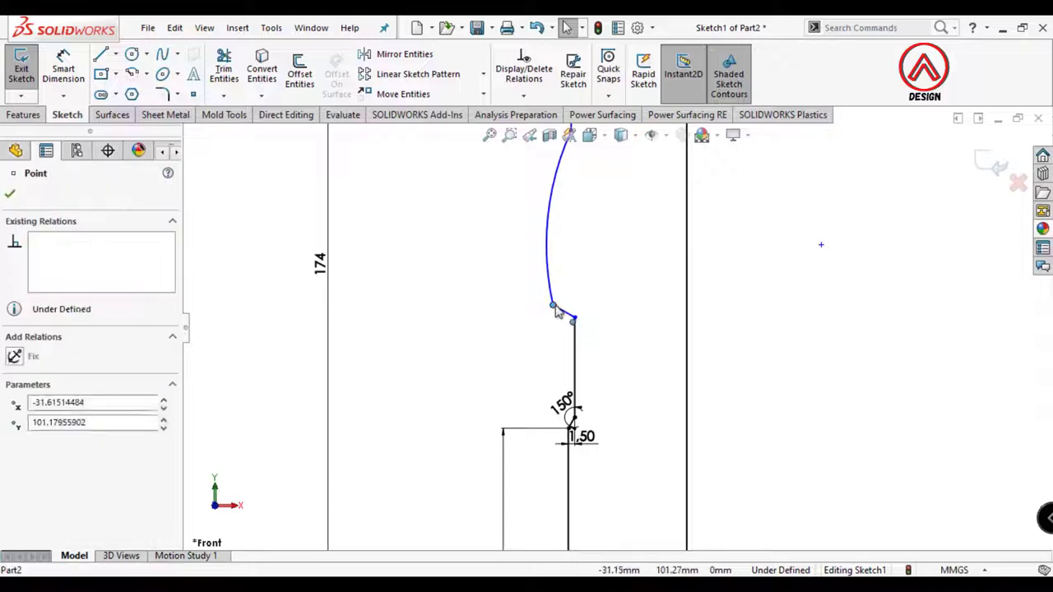
left_click_drag(555, 306, 561, 291)
left_click(606, 320)
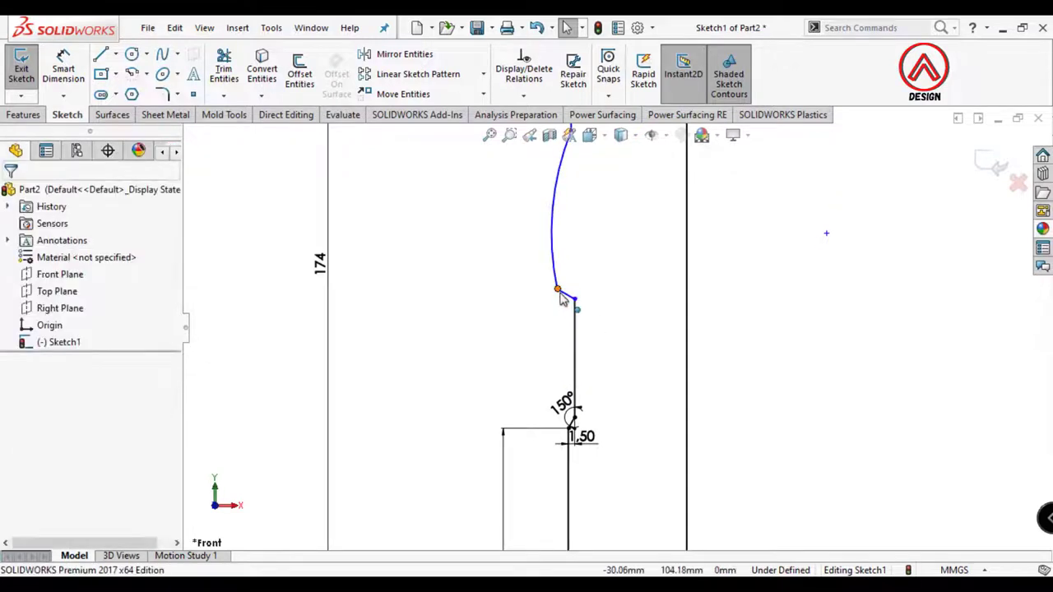
Draw a vertical construction centerline upward from the large upper arc's lower endpoint
left_click(117, 55)
left_click(137, 94)
left_click(557, 289)
scroll(544, 140, "down", 2)
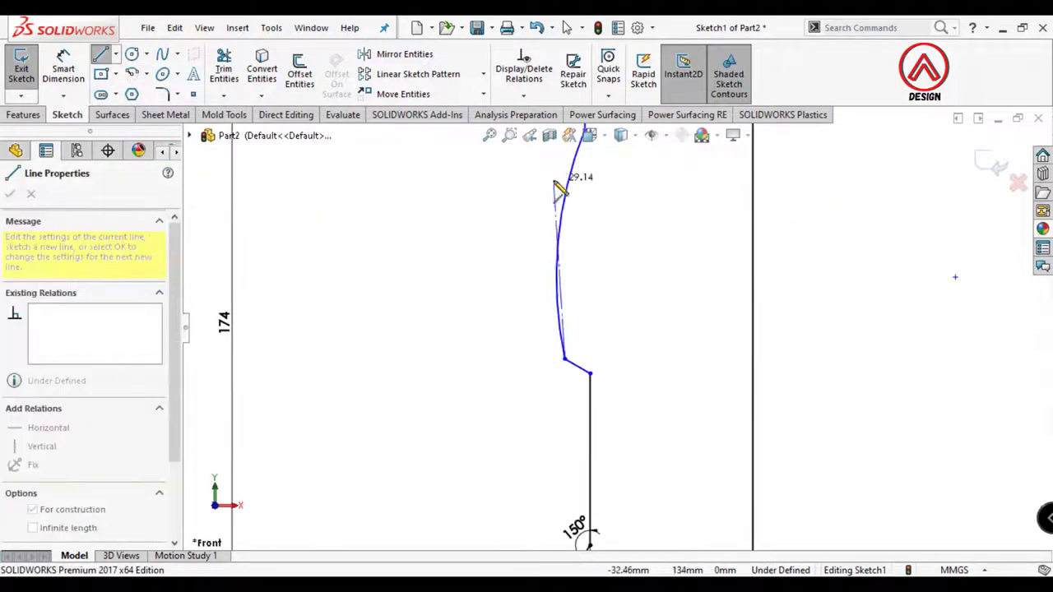
left_click(564, 155)
key("Escape")
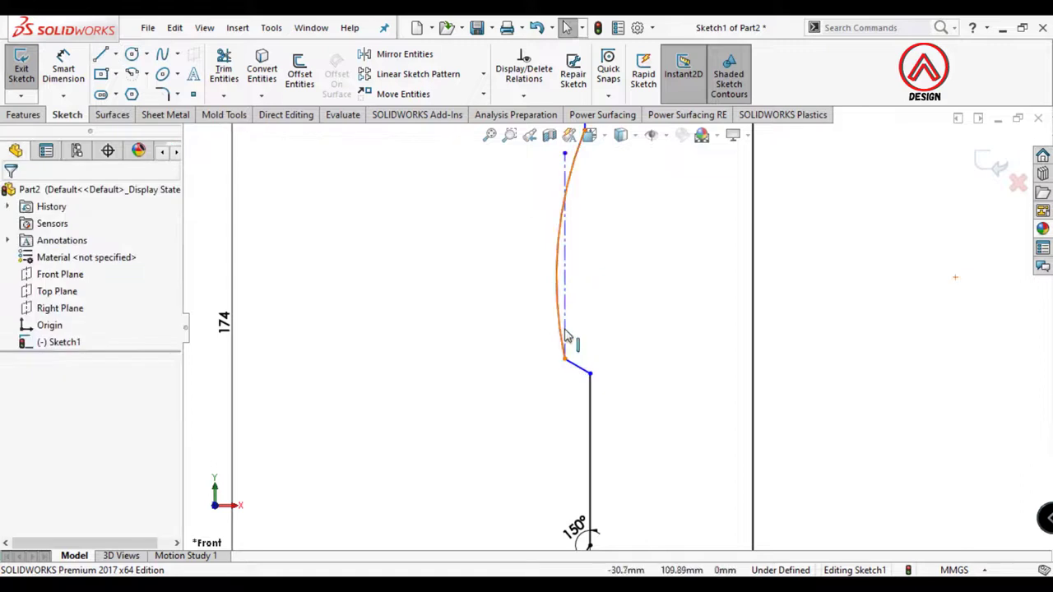
Make the new construction centerline collinear with the lower outer wall
left_click(566, 303)
scroll(569, 312, "up", 5)
left_click(602, 464, "ctrl")
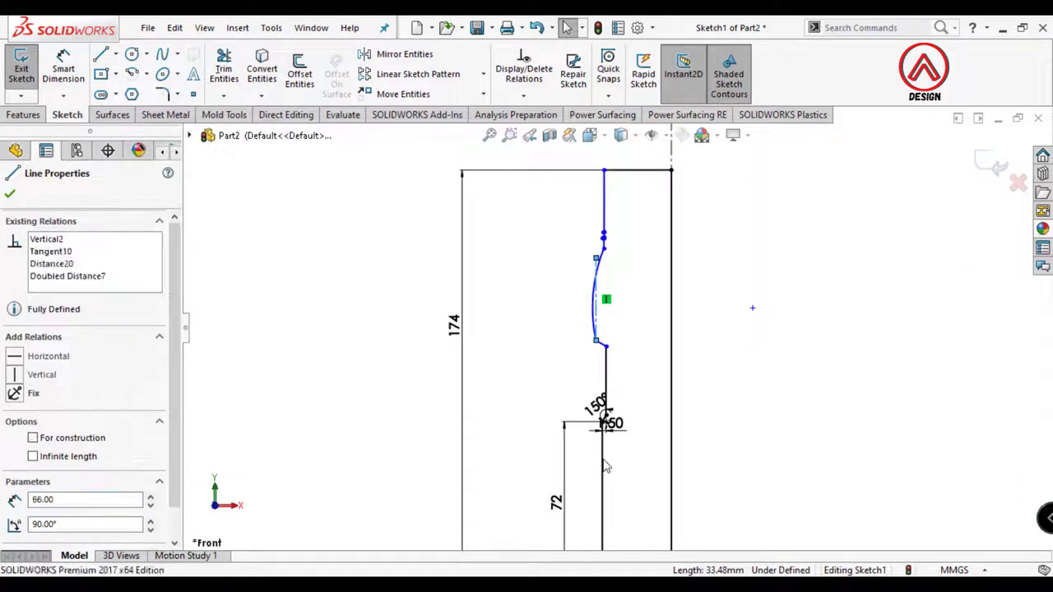
left_click(693, 392)
left_click(758, 307)
scroll(633, 325, "down", 5)
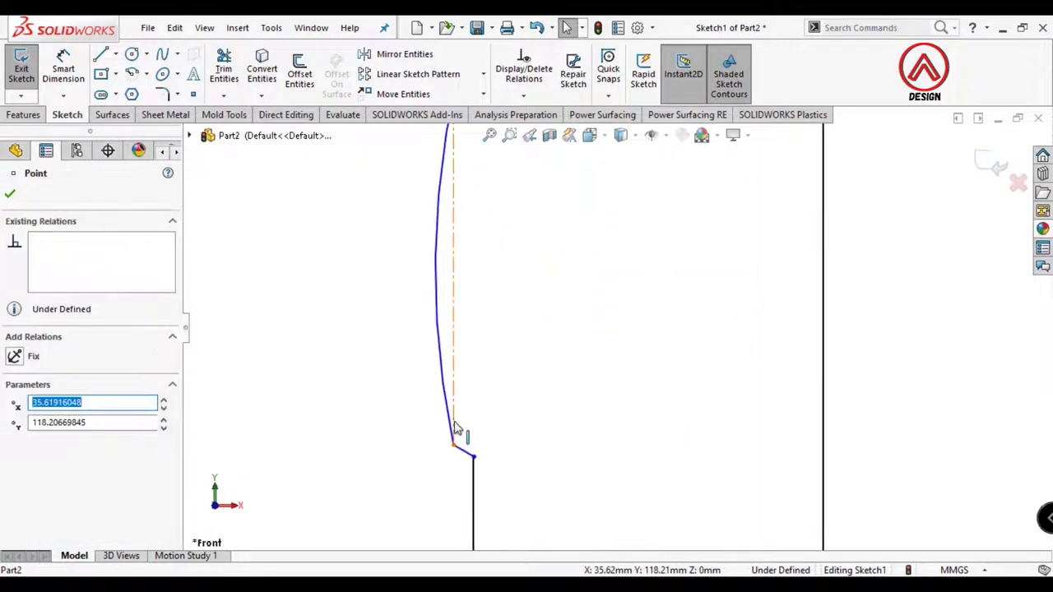
left_click(63, 69)
left_click(454, 445)
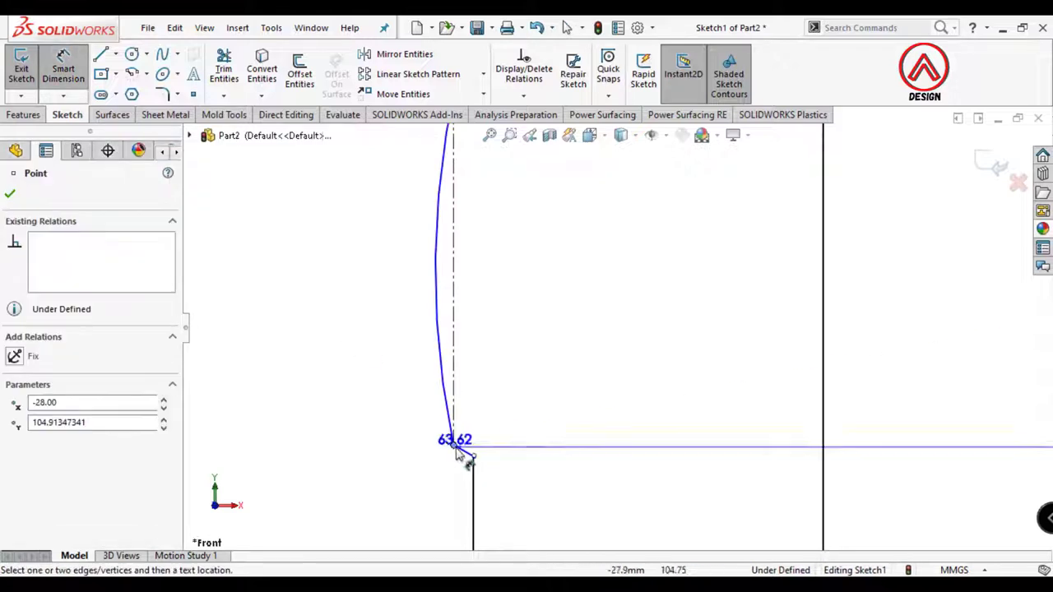
scroll(462, 457, "up", 5)
key("Escape")
scroll(611, 444, "down", 3)
scroll(609, 421, "down", 3)
left_click(538, 398)
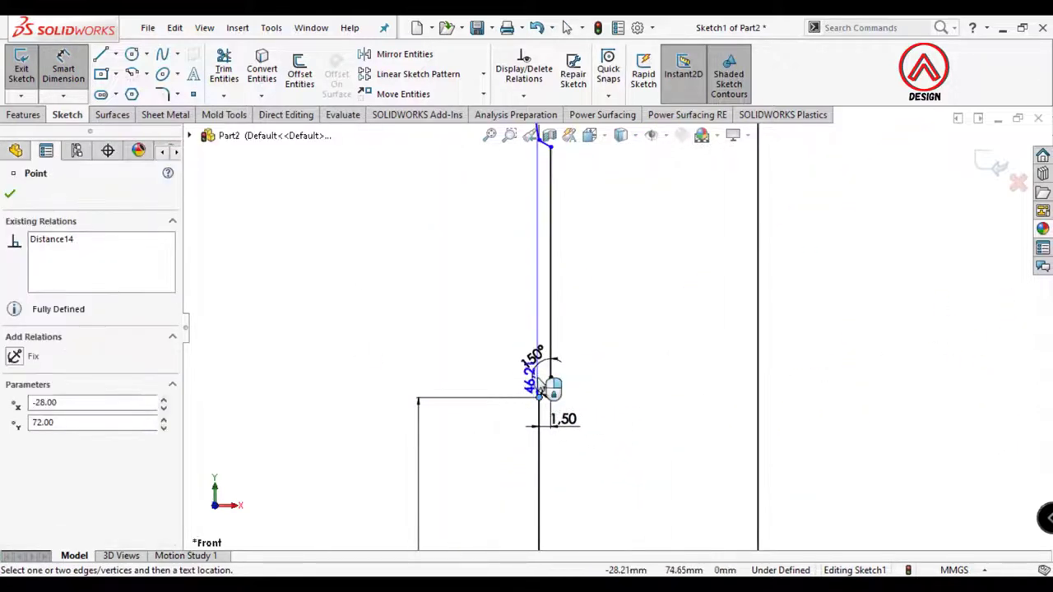
scroll(550, 378, "up", 3)
key("Escape")
key("Escape")
left_click(573, 371)
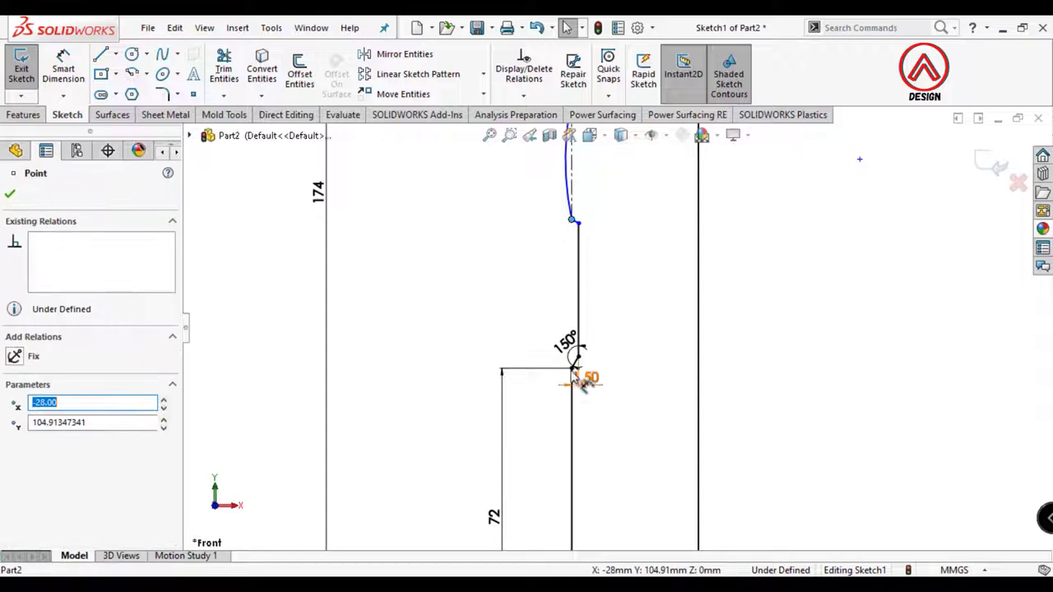
scroll(585, 375, "down", 2)
scroll(504, 346, "up", 2)
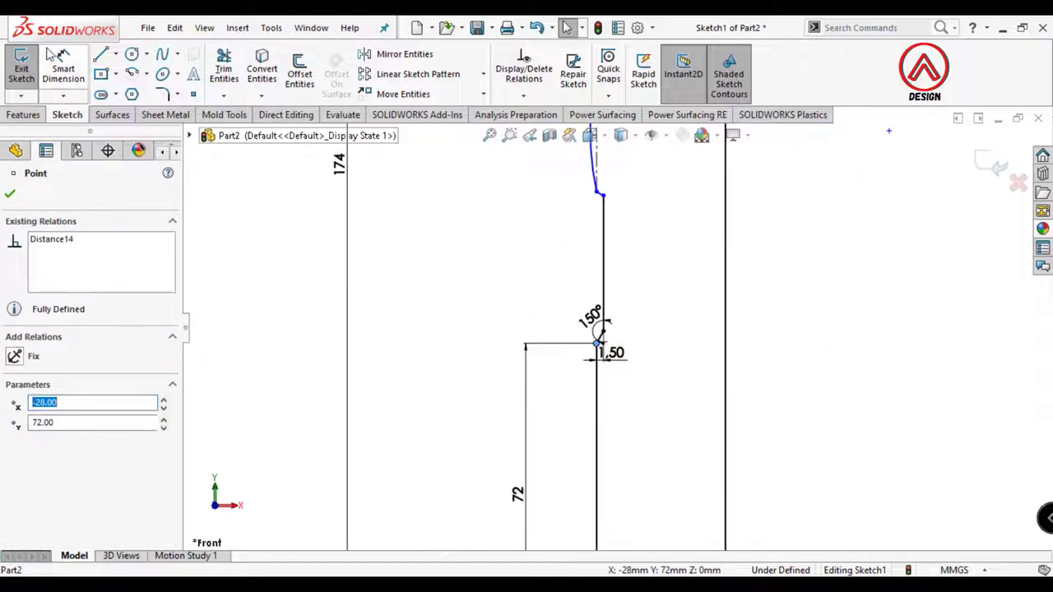
Dimension the vertical distance from the lower outer wall's upper end to the large arc's lower endpoint at 35 mm
left_click(63, 66)
left_click(596, 193)
scroll(596, 247, "down", 3)
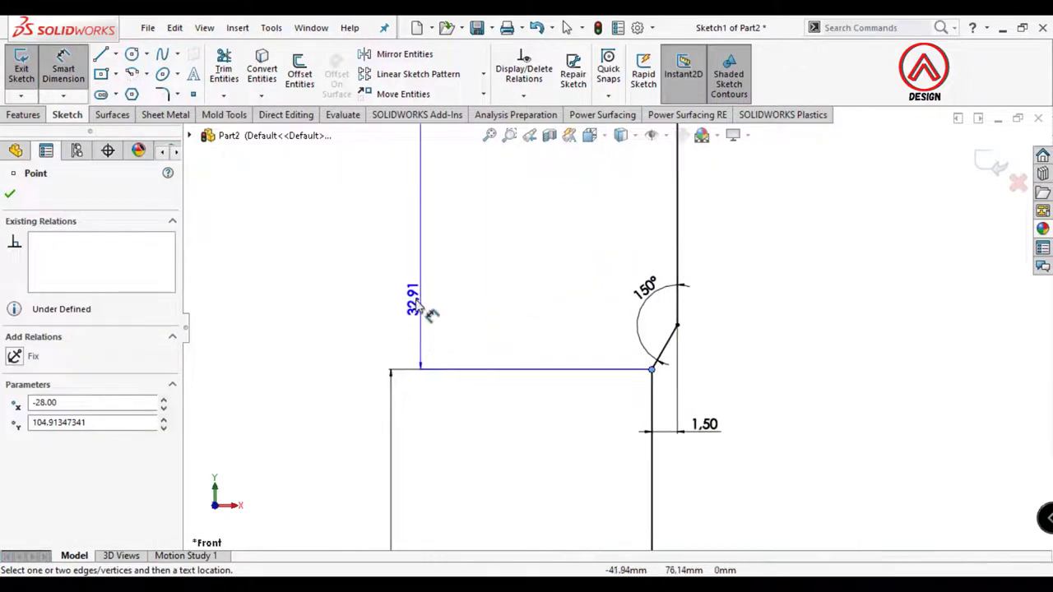
scroll(431, 310, "up", 1)
left_click(451, 248)
type("35")
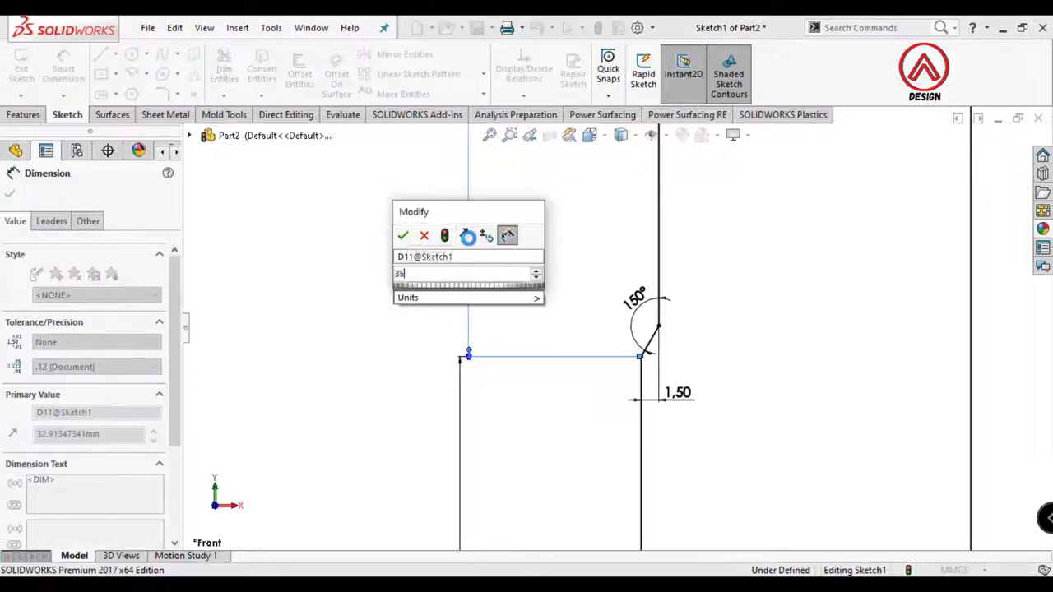
key("Return")
scroll(625, 224, "up", 2)
scroll(597, 249, "down", 5)
key("Escape")
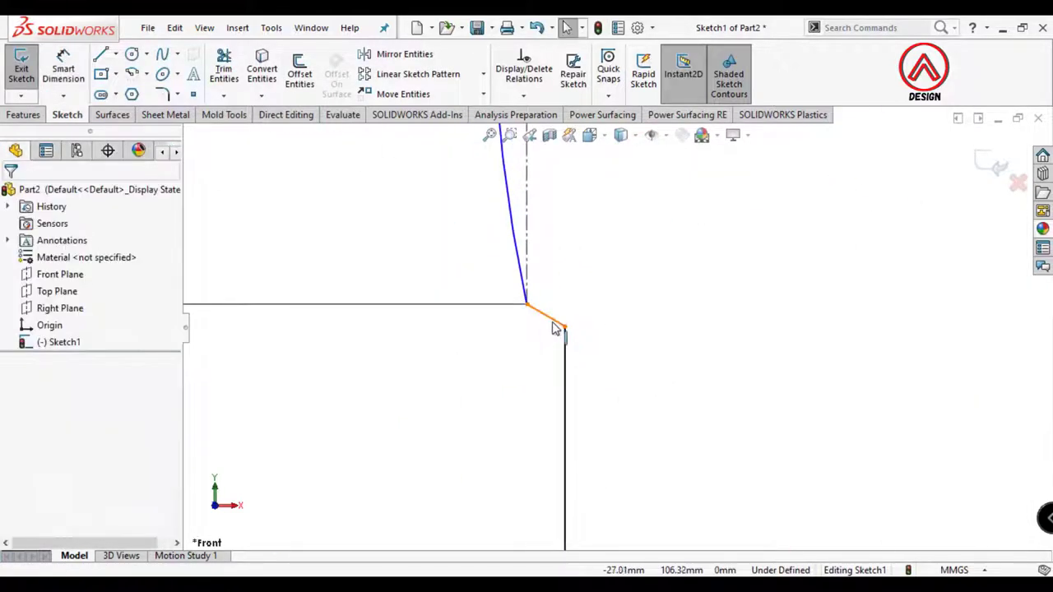
Dimension the angle between the short slanted line below the large arc and the recessed vertical wall at 150°
left_click(553, 320)
left_click(558, 317)
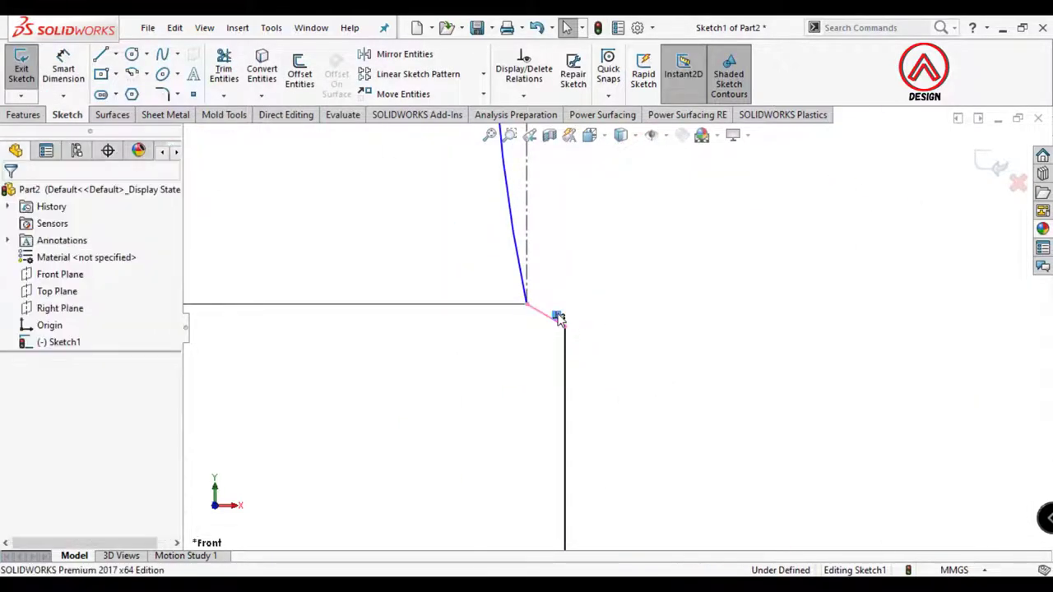
left_click(70, 85)
left_click(547, 317)
left_click(564, 356)
left_click(556, 362)
type("1")
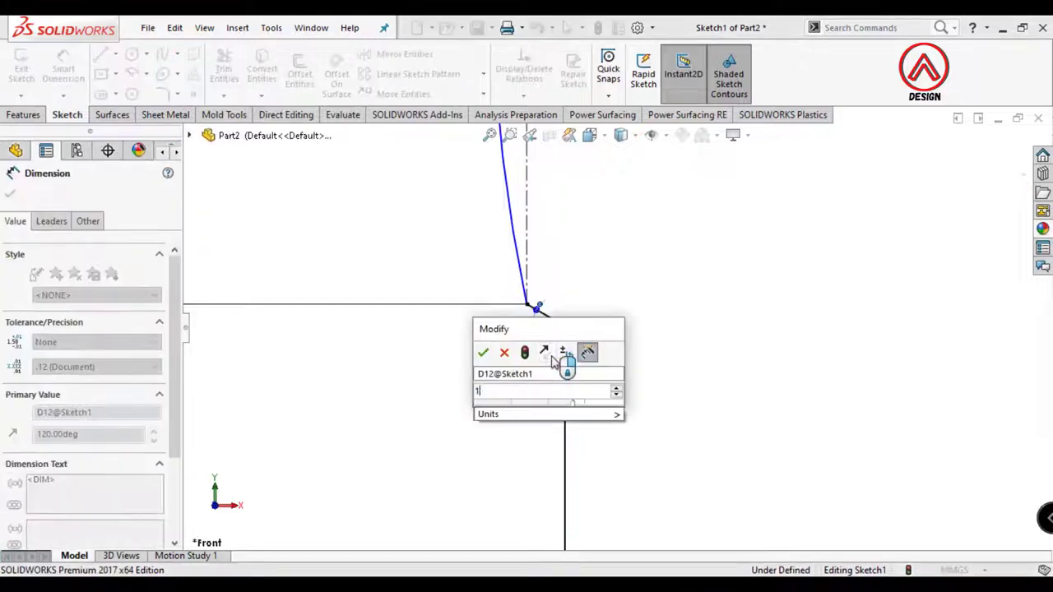
type("50")
key("Return")
left_click(688, 345)
Move the vertical neck wall at the upper end of the profile inward towards the centerline
scroll(685, 342, "up", 3)
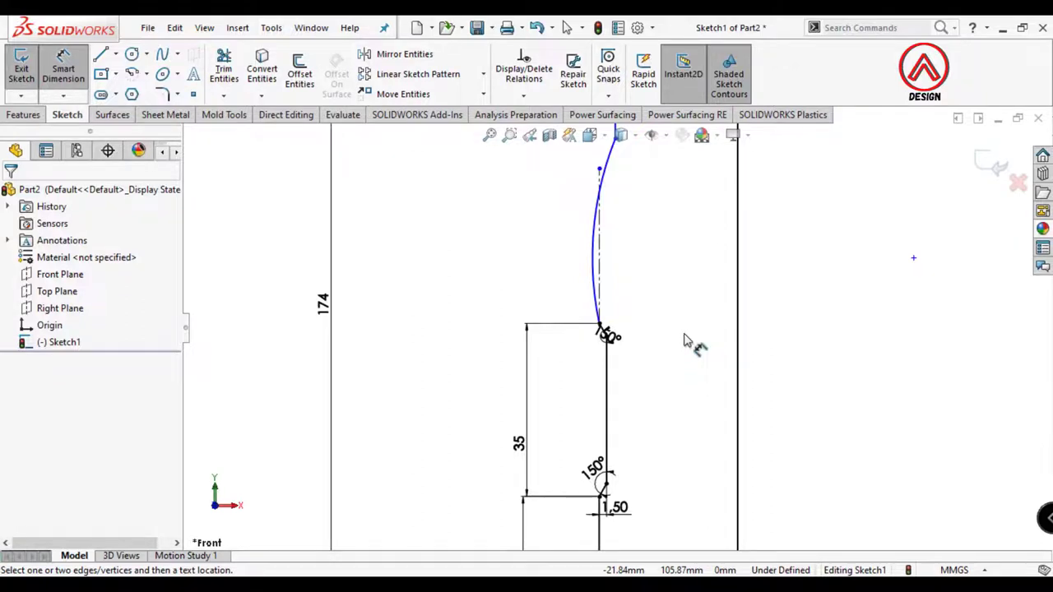
scroll(671, 306, "up", 4)
scroll(595, 230, "down", 3)
key("Escape")
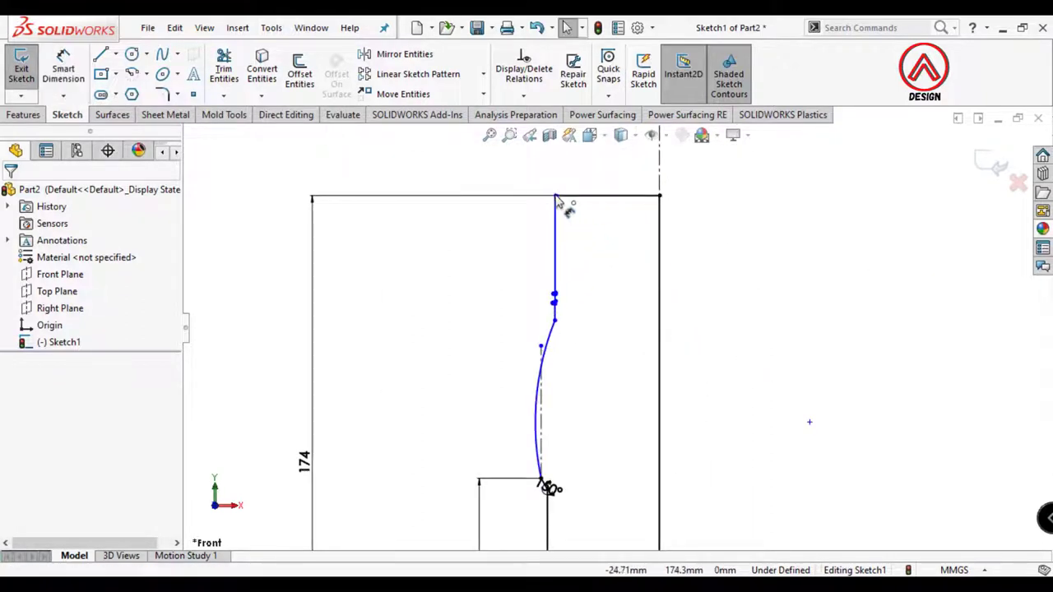
left_click_drag(557, 222, 599, 229)
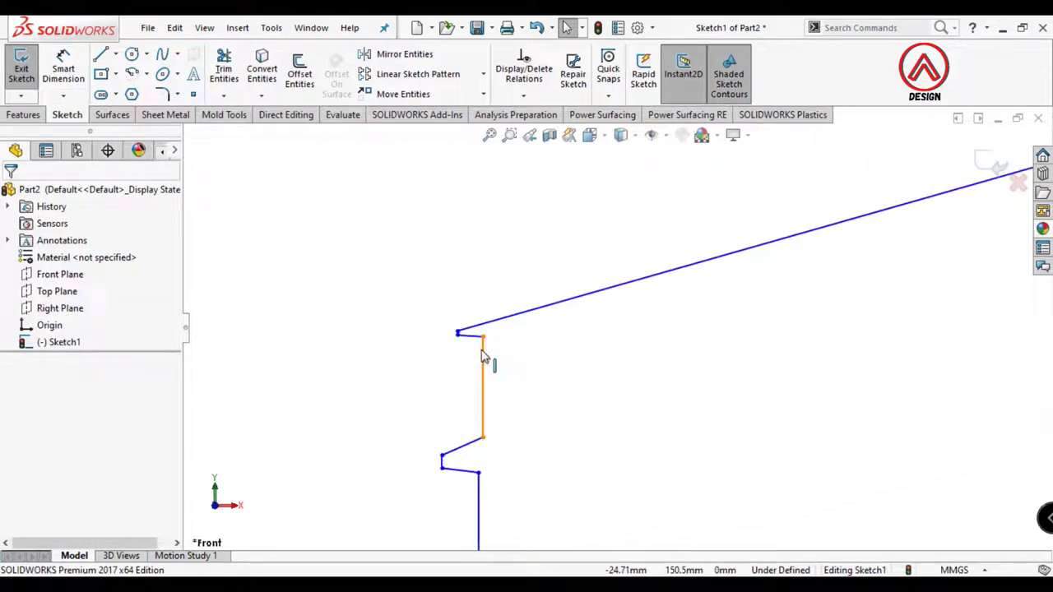
Make the short vertical line between the two neck ribs collinear with the neck wall above them
scroll(506, 362, "up", 2)
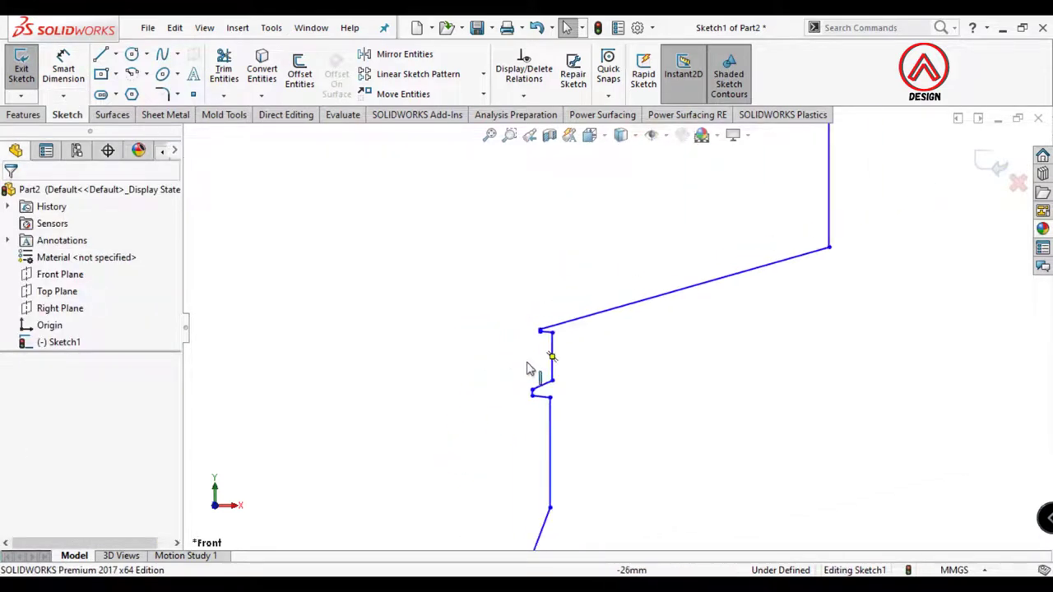
left_click(552, 346)
left_click(830, 206, "ctrl")
left_click(893, 135)
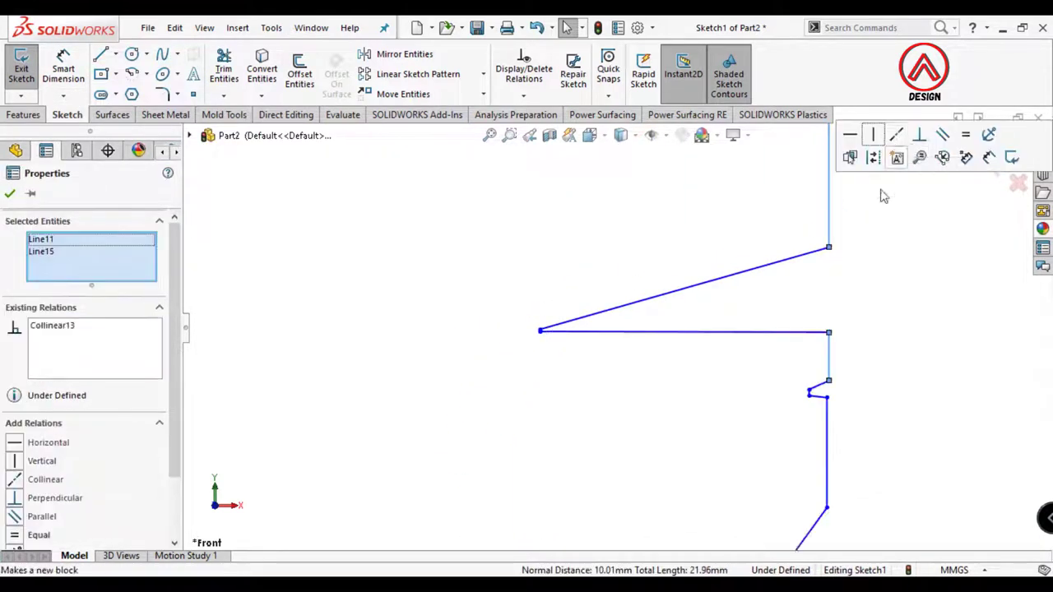
left_click(863, 222)
Reposition the corner points of the two neck ribs so both ribs project only slightly outward from the neck wall
scroll(812, 294, "up", 4)
scroll(588, 337, "down", 6)
scroll(529, 313, "down", 4)
left_click_drag(521, 285, 894, 199)
scroll(756, 276, "up", 5)
mouse_move(637, 323)
left_mouse_down()
mouse_move(692, 297)
mouse_move(704, 306)
left_mouse_up()
scroll(723, 359, "down", 4)
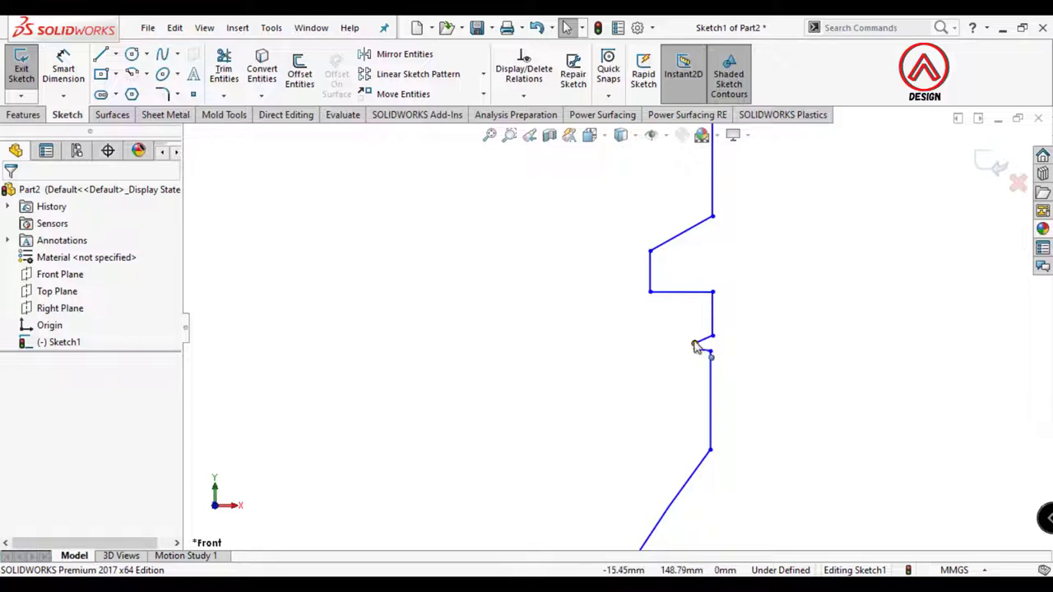
mouse_move(695, 344)
left_mouse_down()
mouse_move(659, 317)
mouse_move(713, 311)
left_mouse_up()
left_click(567, 340)
Dimension the neck wall about the centerline as a 25 mm diameter
scroll(524, 336, "up", 7)
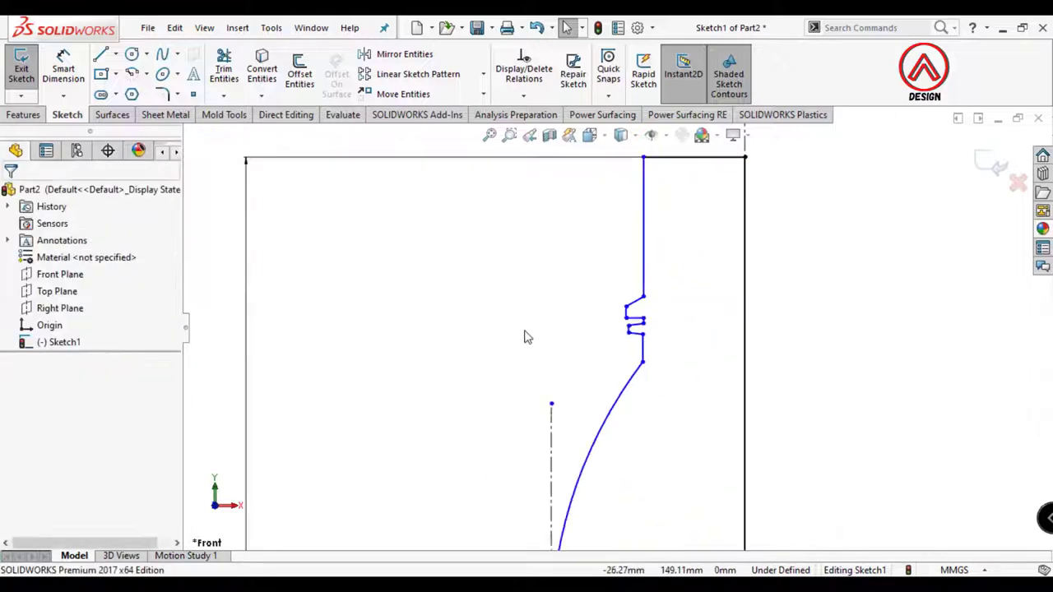
left_click(64, 68)
scroll(576, 255, "up", 1)
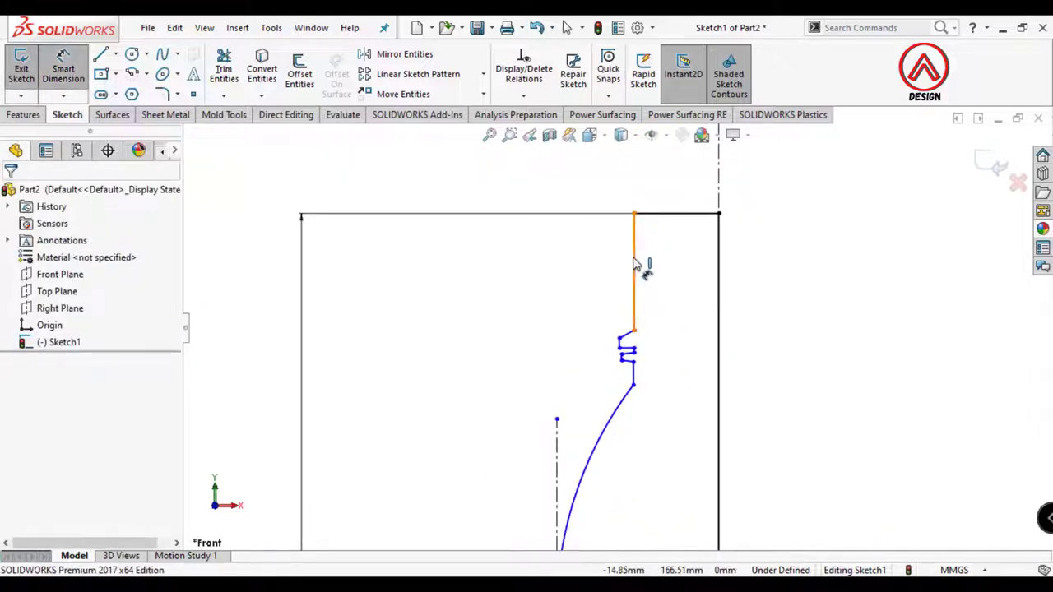
left_click(634, 263)
left_click(752, 189)
type("25")
key("Return")
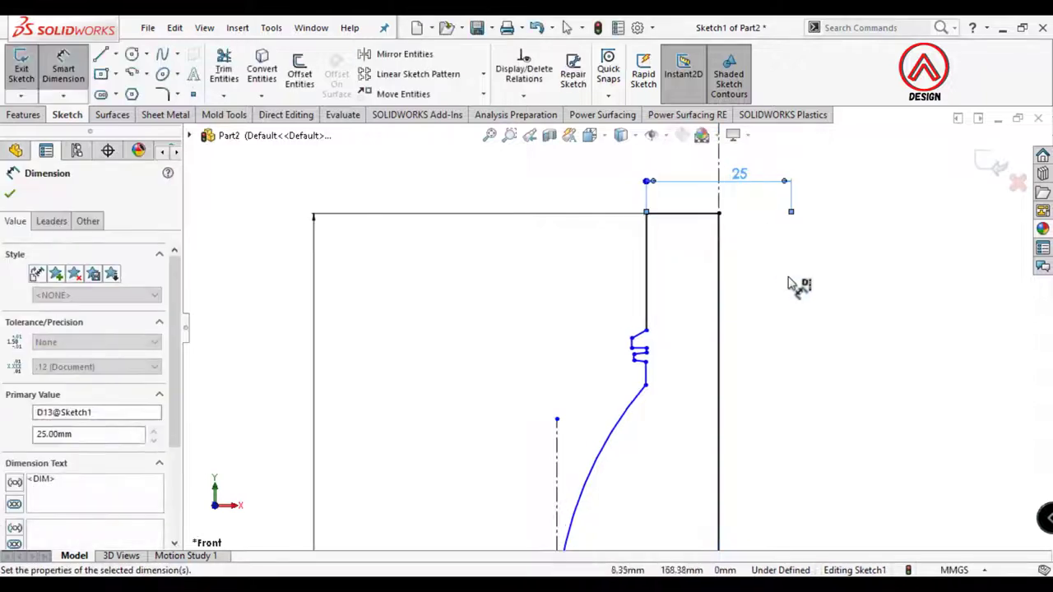
left_click(749, 321)
Dimension the height from the profile's top edge to the upper rib's lower inner corner at 14 mm
scroll(644, 324, "down", 2)
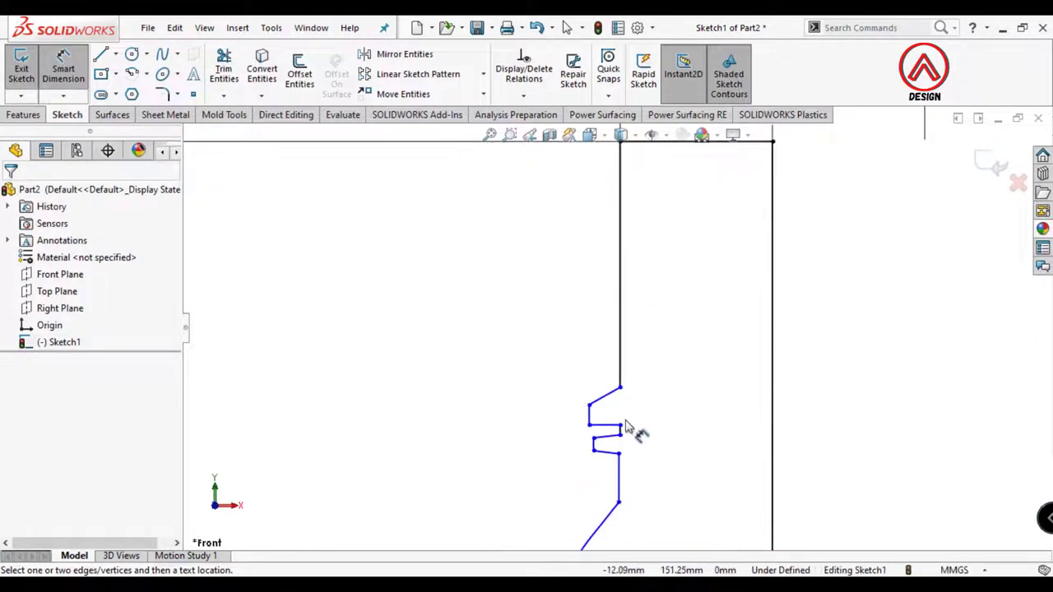
left_click(621, 425)
scroll(623, 316, "up", 3)
scroll(621, 344, "down", 2)
scroll(646, 196, "up", 1)
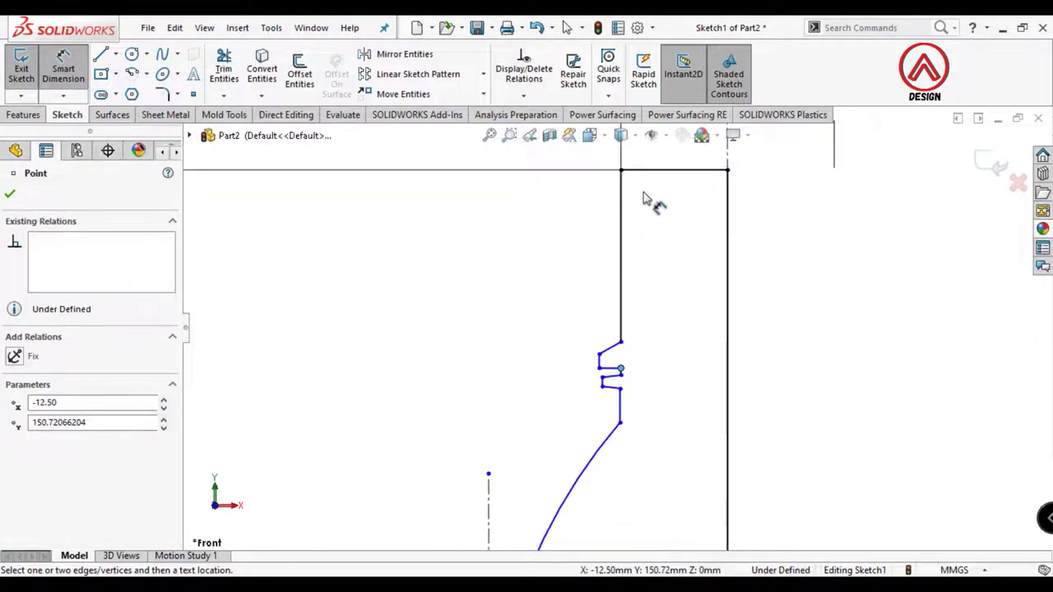
left_click(649, 170)
left_click(505, 245)
type("14")
key("Return")
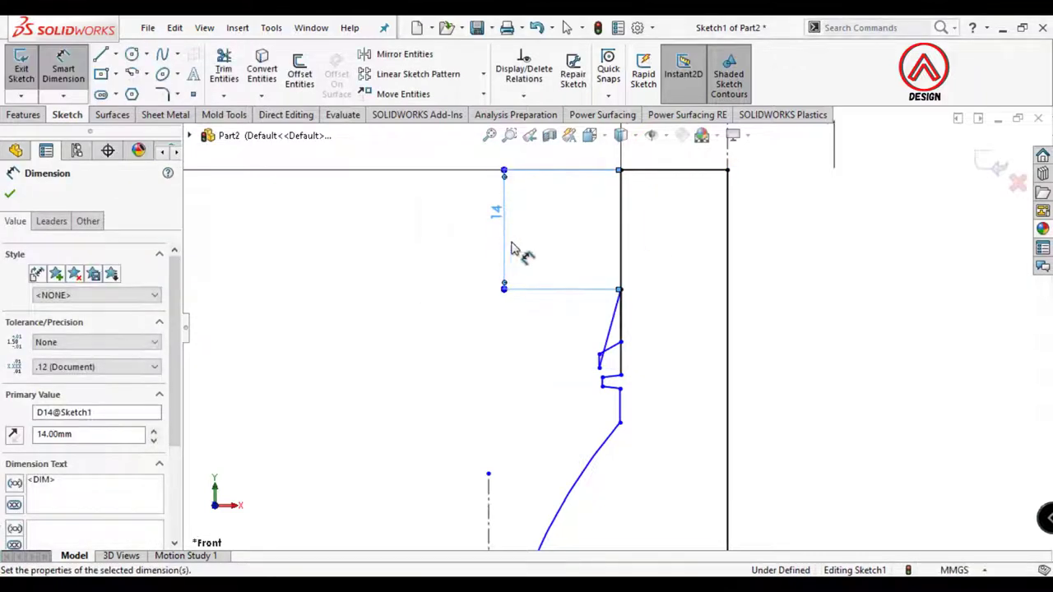
key("Escape")
Move the upper rib's remaining corner points up to the 14 mm level so the rib regains its outward-projecting shape
left_click_drag(599, 355, 585, 258)
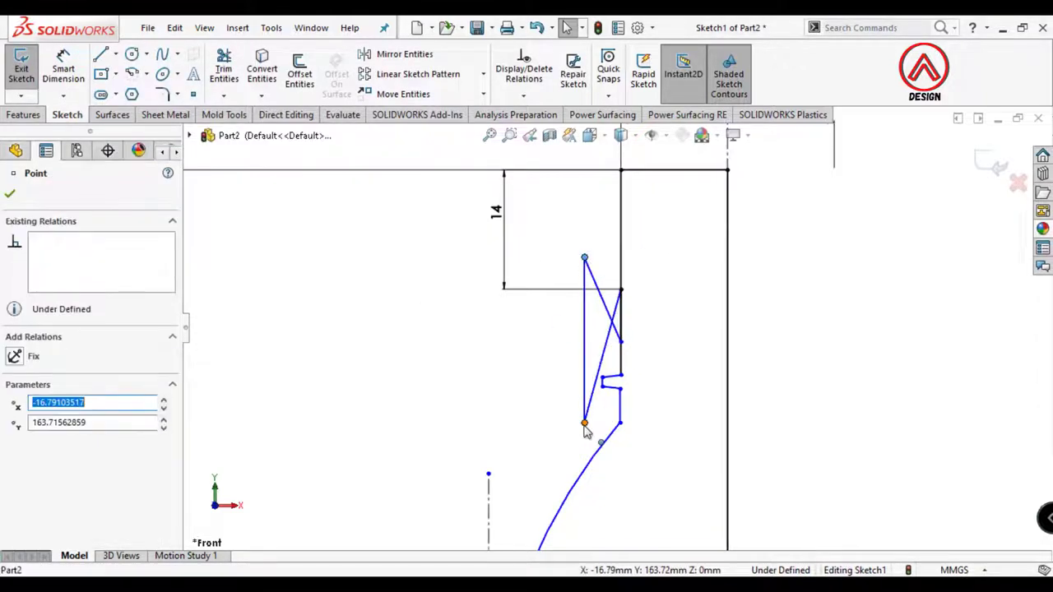
mouse_move(585, 424)
left_mouse_down()
mouse_move(603, 255)
mouse_move(597, 266)
left_mouse_up()
scroll(607, 294, "down", 2)
left_click_drag(629, 375, 628, 235)
mouse_move(594, 294)
left_mouse_down()
mouse_move(590, 243)
mouse_move(594, 285)
left_mouse_up()
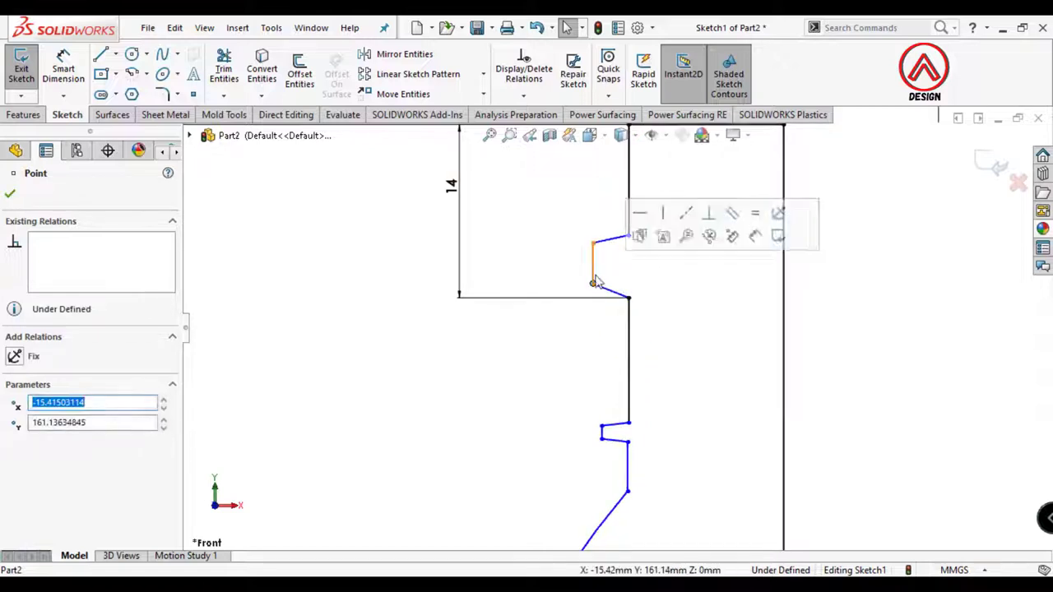
left_click(618, 248)
left_click_drag(629, 237, 592, 269)
left_click(514, 278)
Dimension the angle between the upper rib's lower edge and the neck wall below it at 92°
left_click(73, 77)
scroll(612, 295, "down", 5)
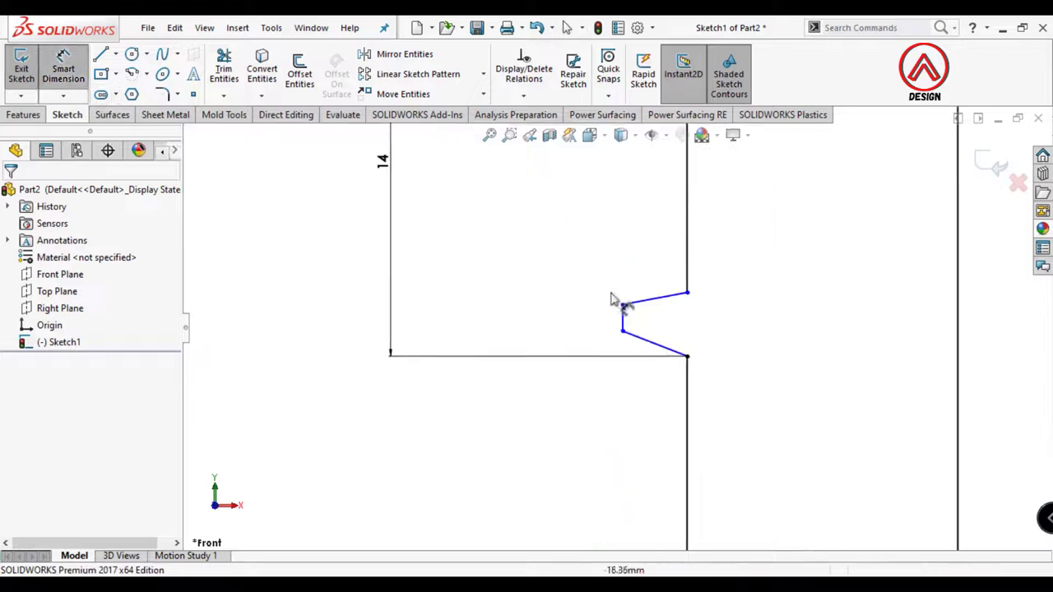
left_click(679, 352)
left_click(701, 383)
left_click(691, 395)
type("92")
key("Return")
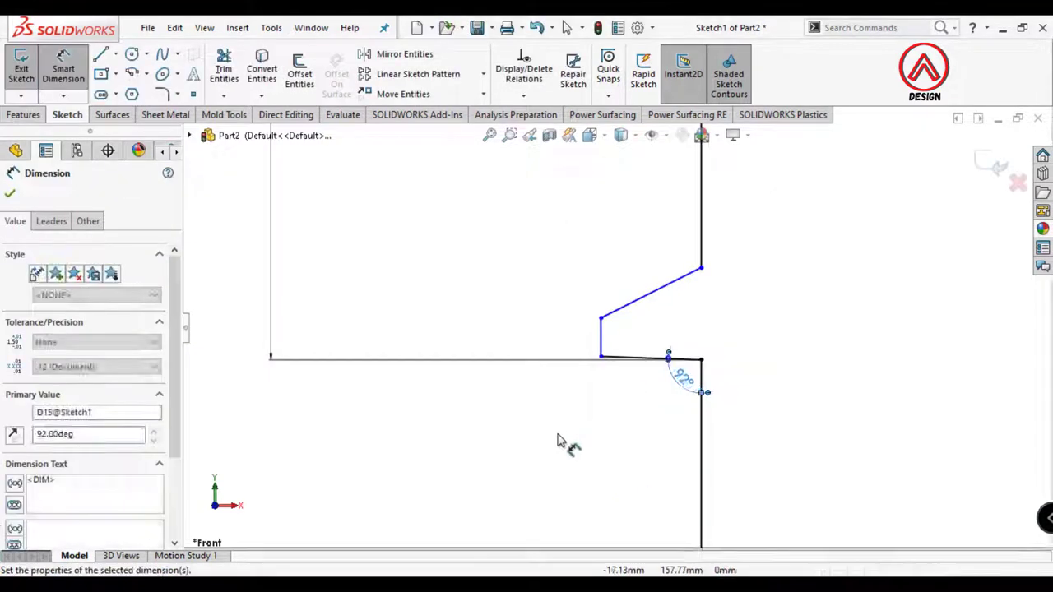
left_click(580, 427)
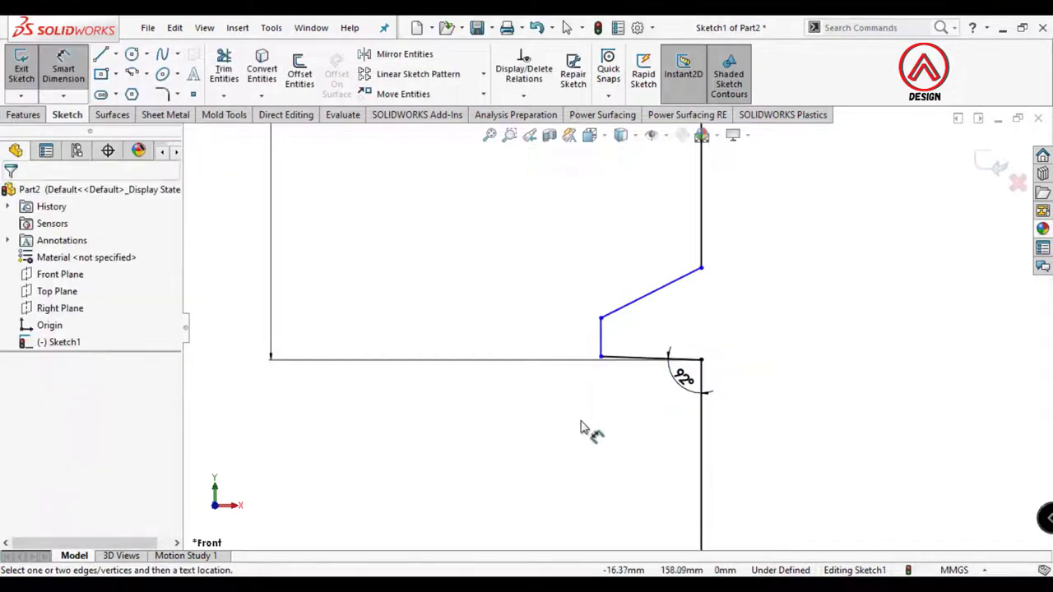
Dimension the upper rib's outer vertical edge about the centerline as a 28 mm diameter
left_click(601, 338)
scroll(615, 328, "up", 6)
left_click(710, 235)
left_click(743, 188)
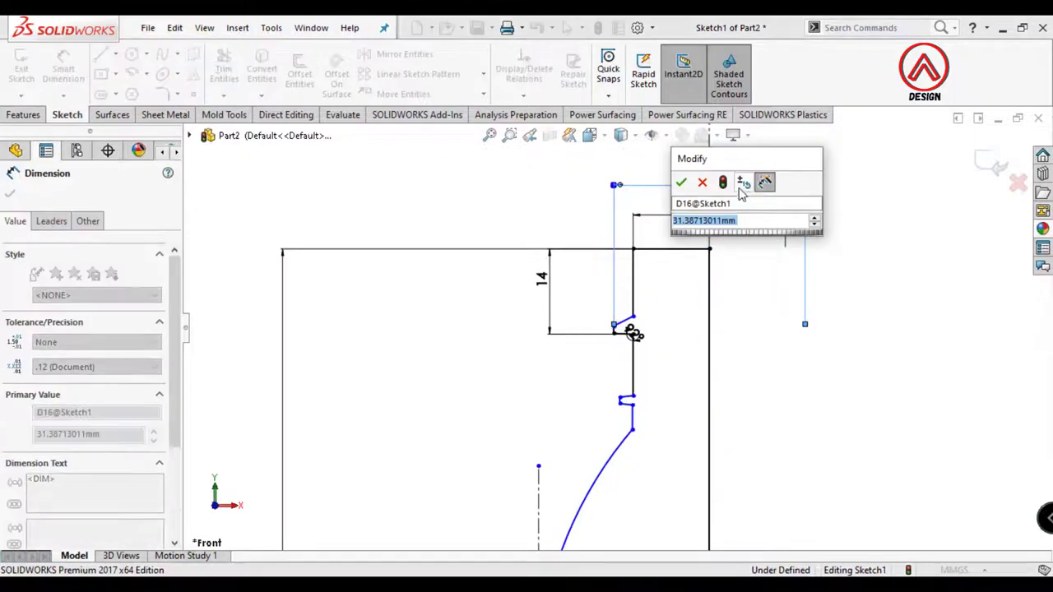
key("Return")
left_click(747, 337)
Dimension the length of the upper rib's outer vertical edge at 1 mm
scroll(646, 348, "down", 5)
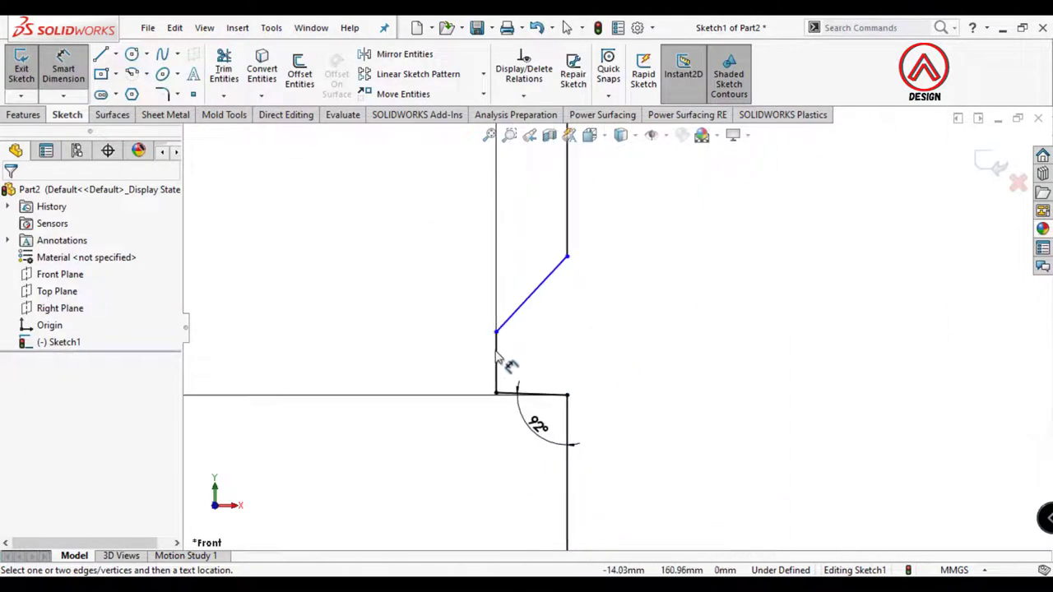
left_click(497, 349)
left_click(440, 362)
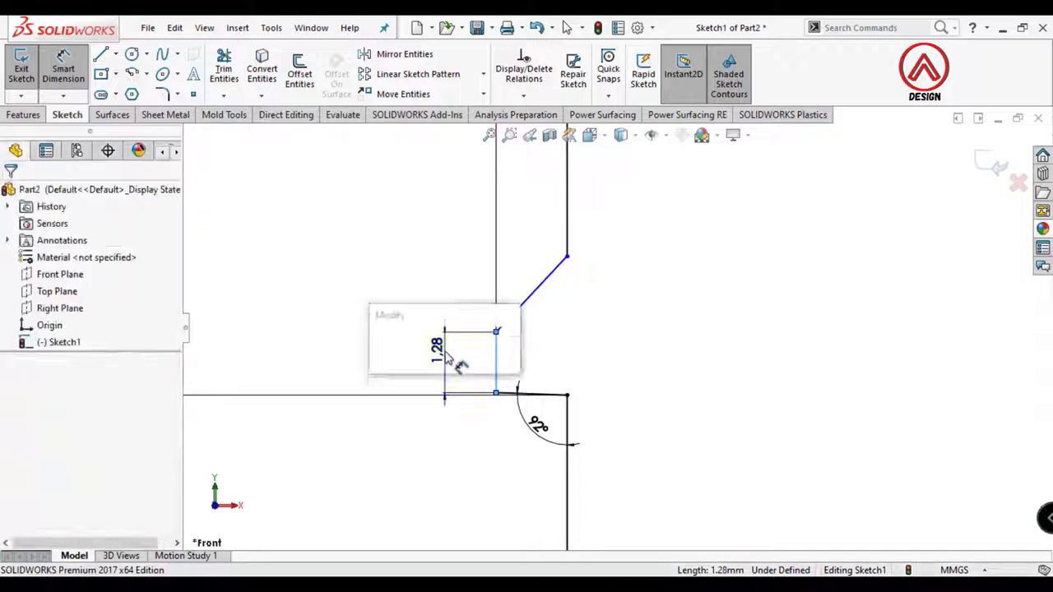
type("1")
key("Return")
left_click(606, 282)
Dimension the vertical distance between the upper rib's two inner corners at 2.5 mm
left_click(556, 381)
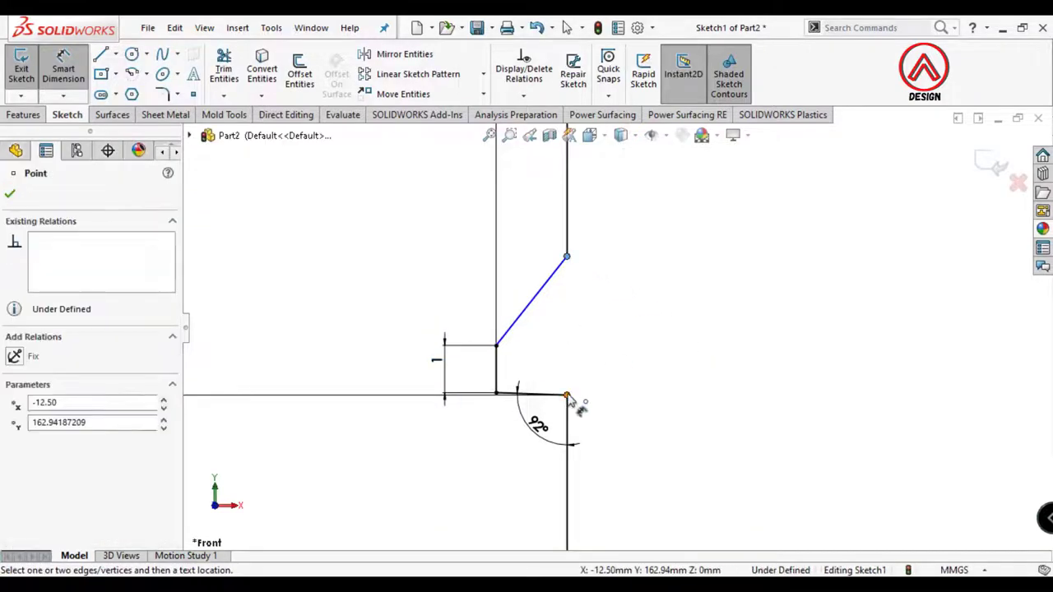
left_click(567, 396)
left_click(663, 340)
type("2.5")
key("Return")
left_click(640, 449)
scroll(639, 450, "up", 8)
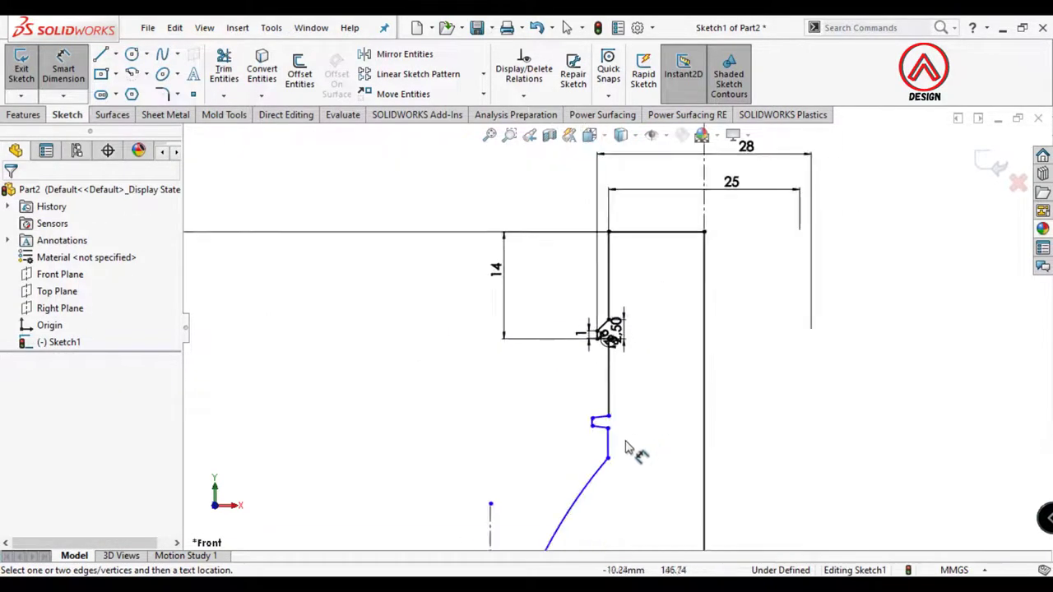
left_click(607, 429)
scroll(611, 432, "down", 2)
scroll(617, 370, "up", 3)
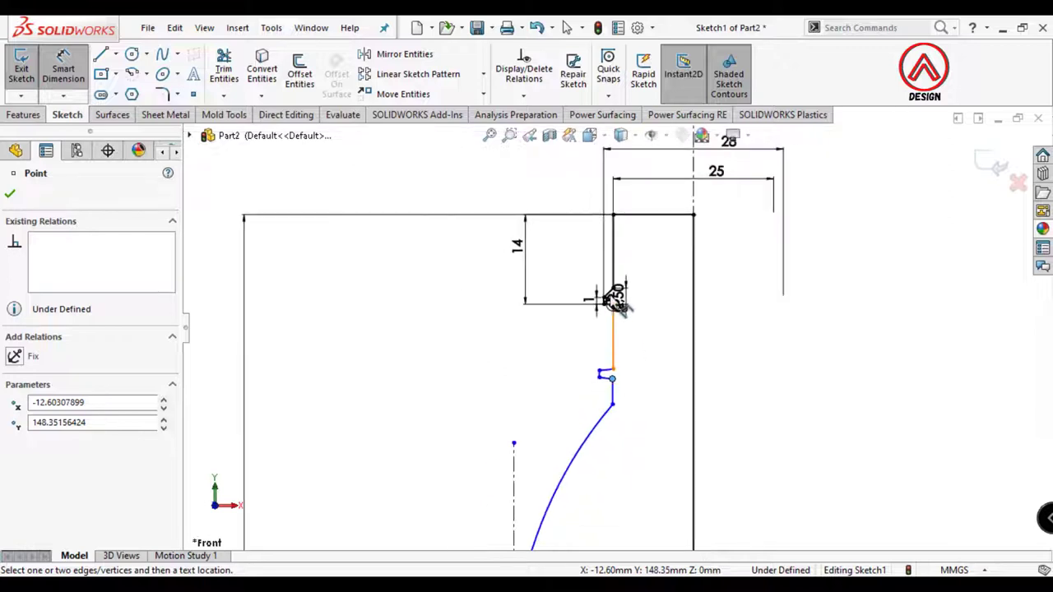
scroll(615, 370, "down", 2)
key("Escape")
Dimension the short neck wall below the lower rib about the centerline as a 26 mm diameter
left_click(64, 72)
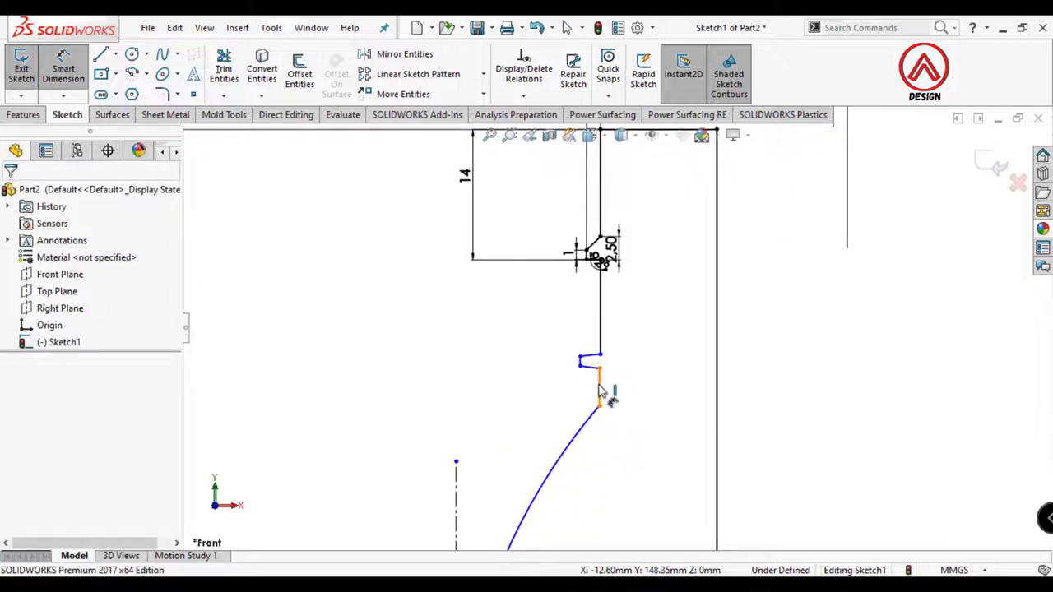
left_click(601, 392)
scroll(615, 331, "up", 3)
left_click(675, 197)
left_click(716, 457)
type("26")
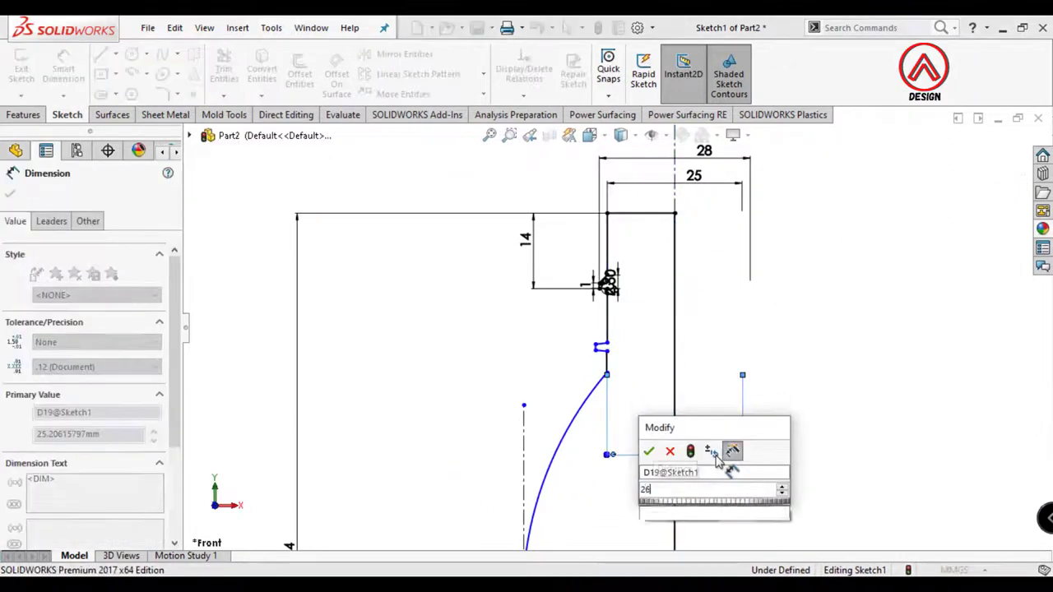
key("Return")
Dimension the vertical distance between the lower rib's two inner corners at 2.5 mm
scroll(629, 362, "down", 5)
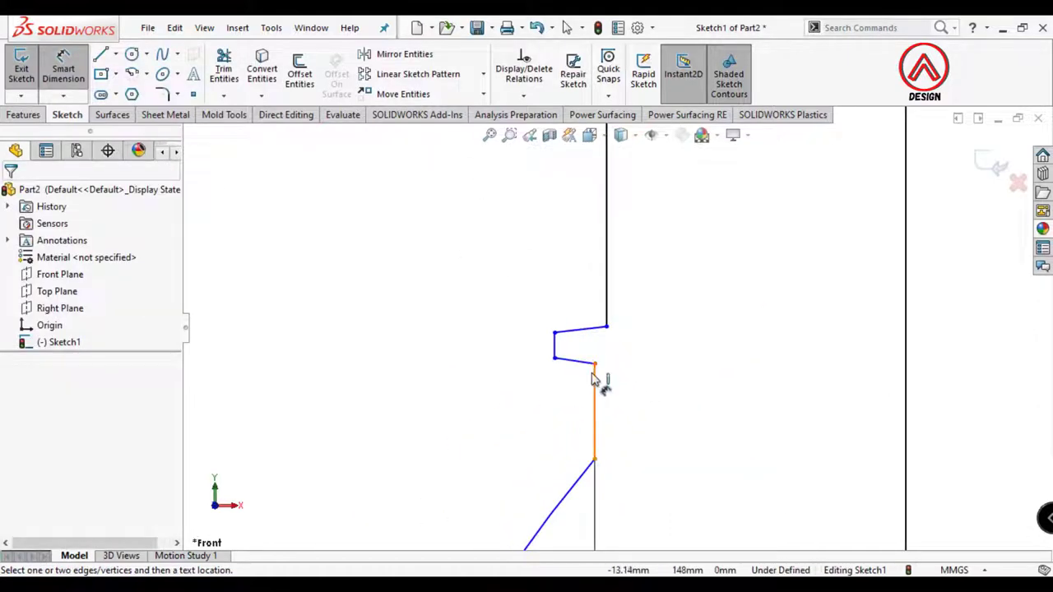
left_click(595, 362)
left_click(606, 327)
left_click(728, 349)
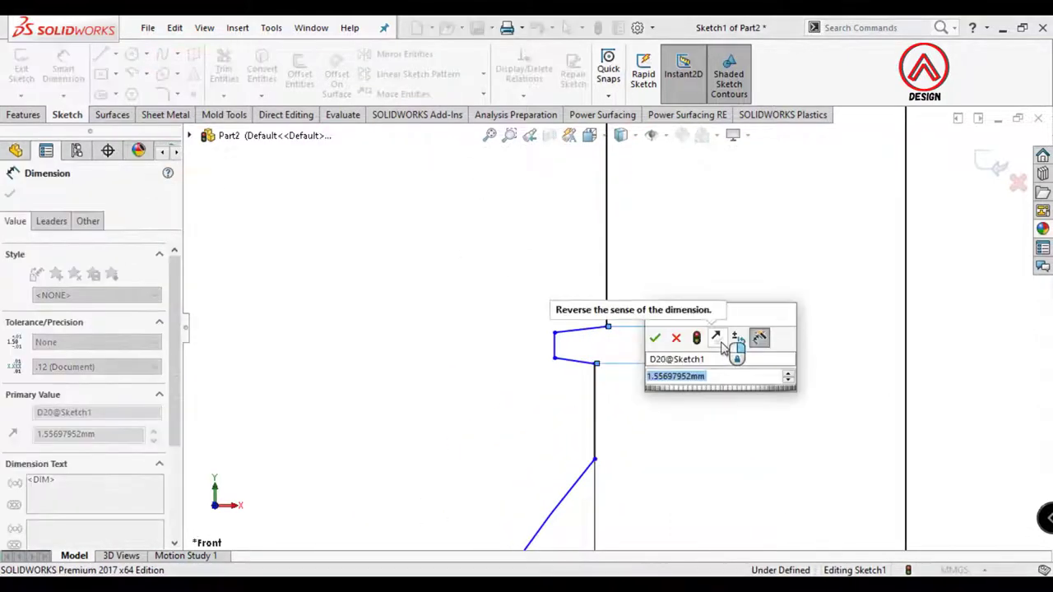
type("2.5")
key("Return")
Dimension the angle between the lower rib's lower edge and the neck wall below it at 92°
left_click(594, 389)
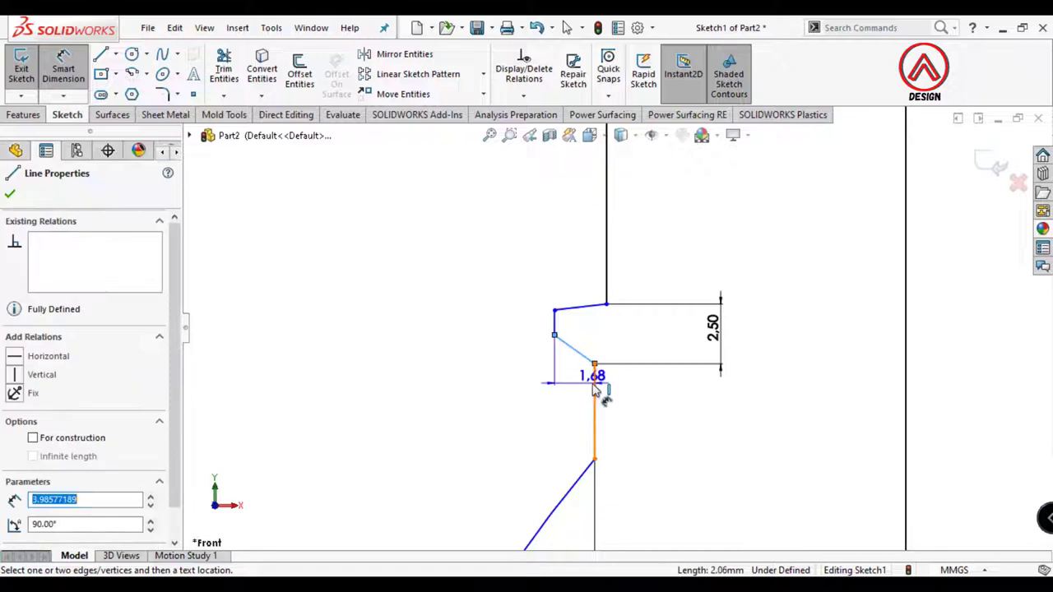
left_click(591, 398)
type("92")
key("Return")
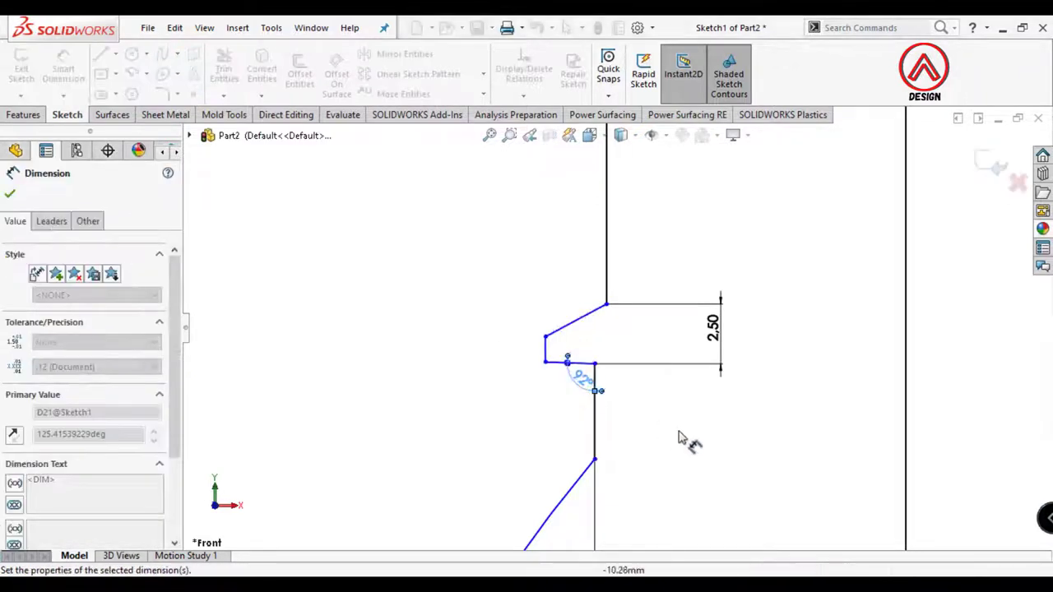
left_click(674, 453)
Dimension the lower rib's outer vertical edge about the centerline as a 33 mm diameter
left_click(545, 349)
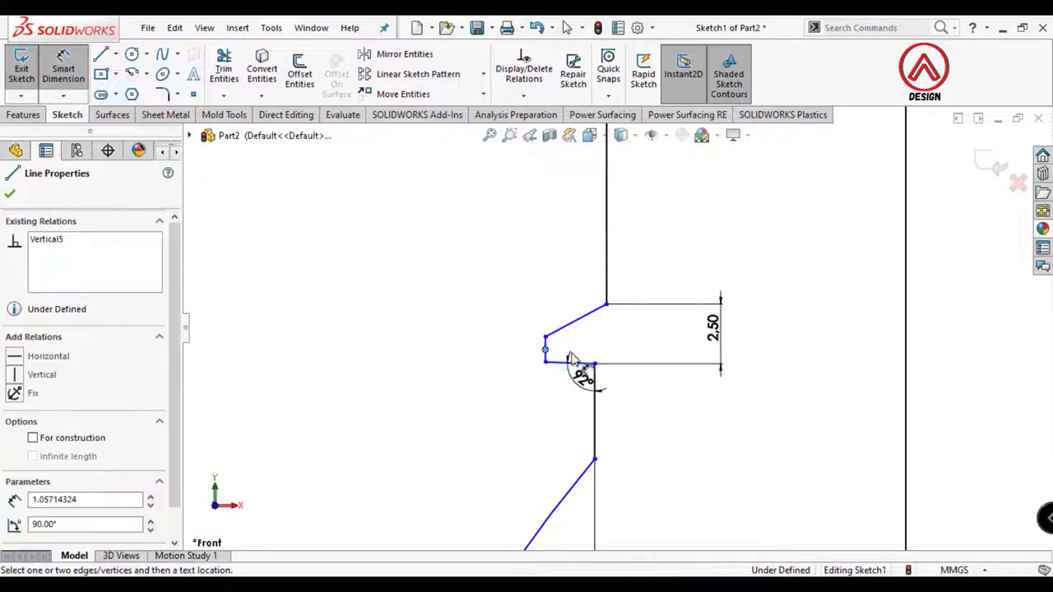
scroll(613, 316, "up", 11)
left_click(656, 244)
scroll(676, 444, "down", 4)
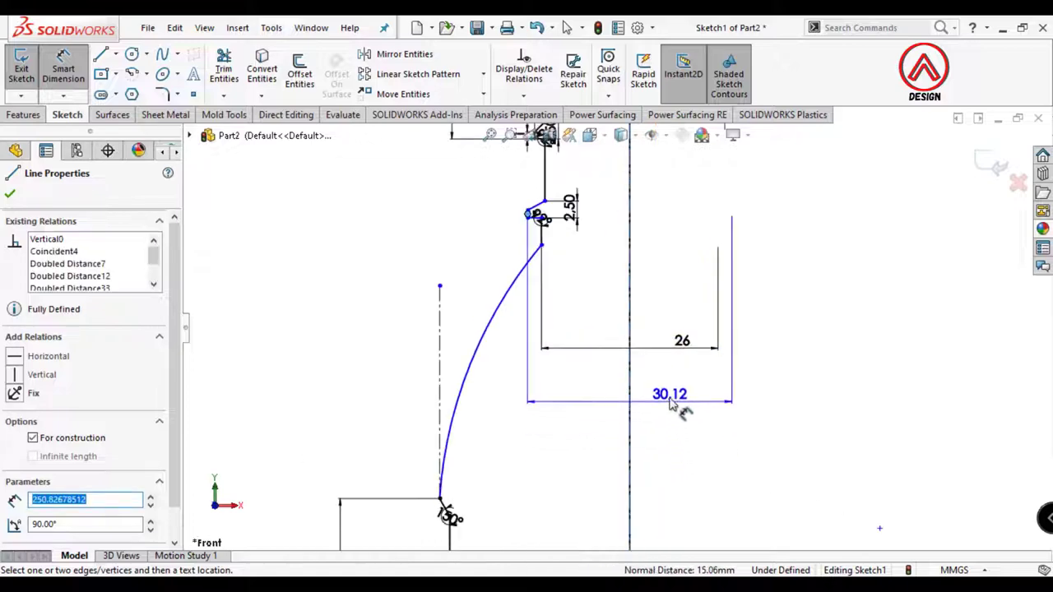
left_click(672, 403)
type("33")
key("Return")
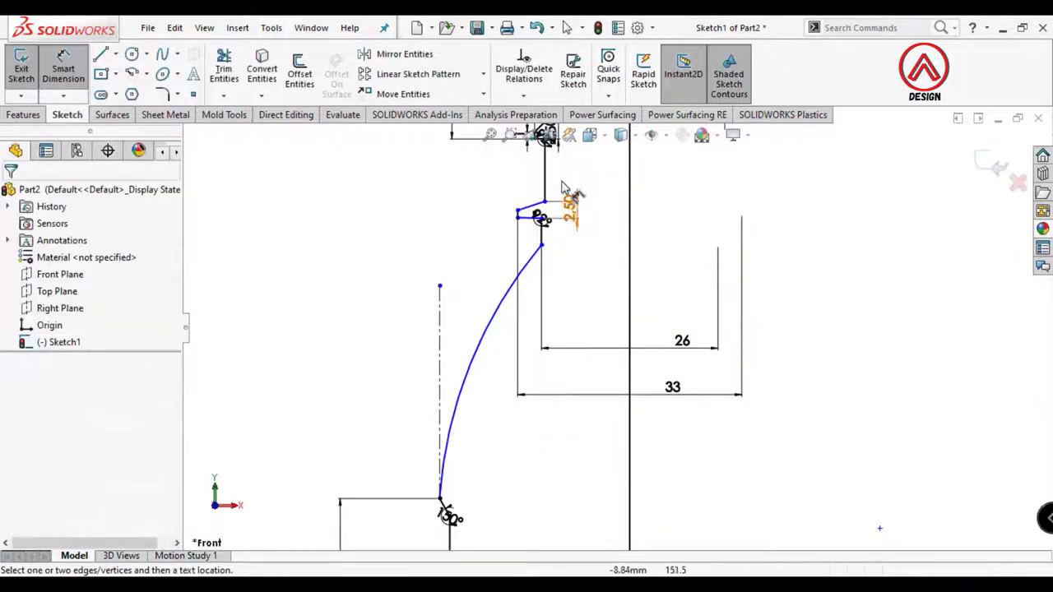
Dimension the length of the lower rib's outer vertical edge at 1.5 mm
scroll(562, 187, "down", 5)
left_click(487, 354)
left_click(453, 357)
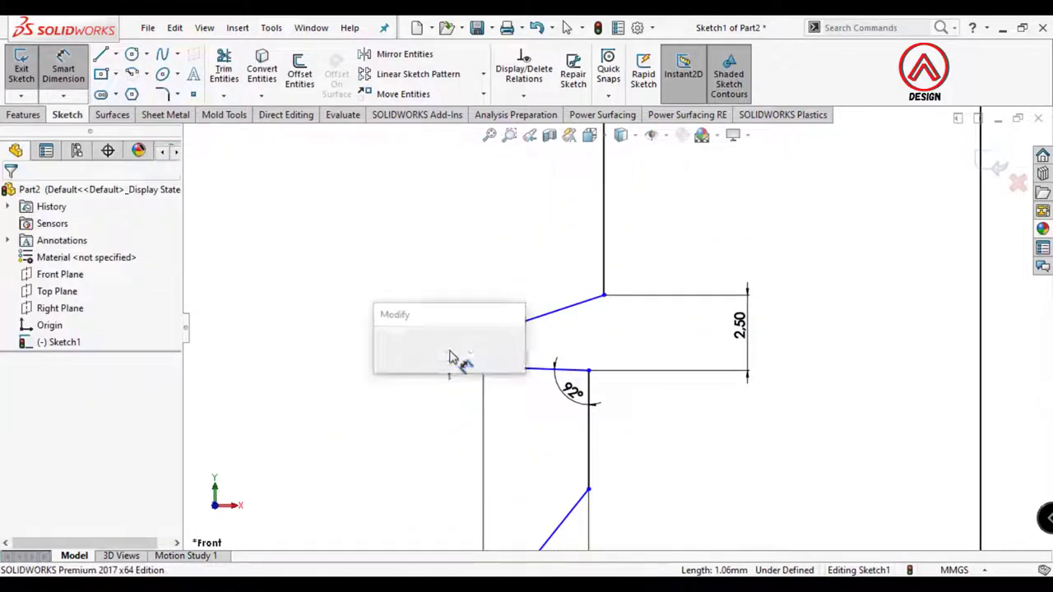
key("Return")
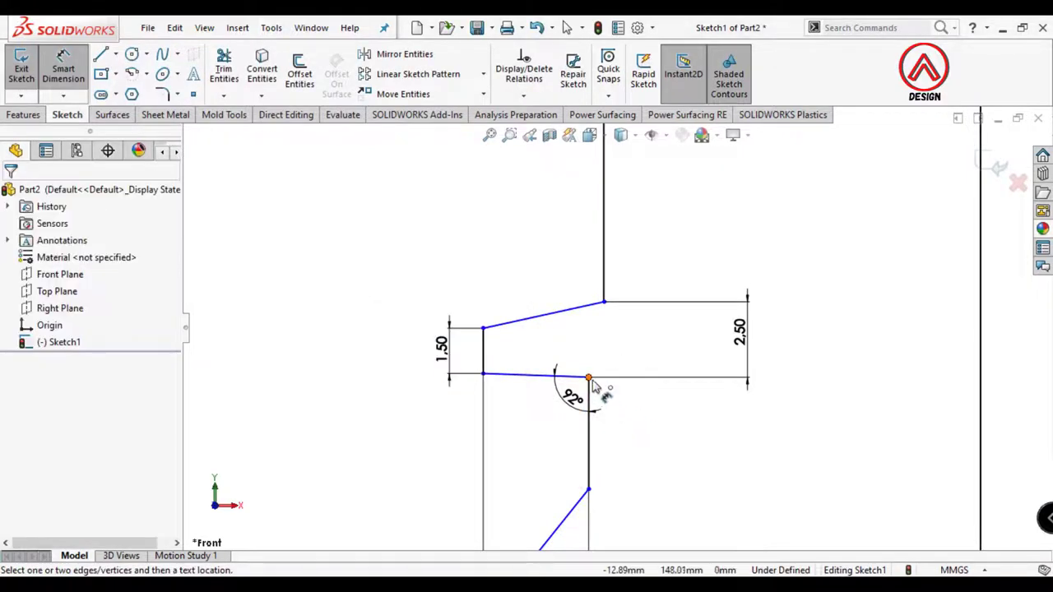
Dimension the vertical distance from the profile's top edge to the lower rib's lower inner corner at 21 mm
left_click(590, 382)
scroll(599, 353, "up", 6)
left_click(632, 188)
left_click(497, 256)
type("2")
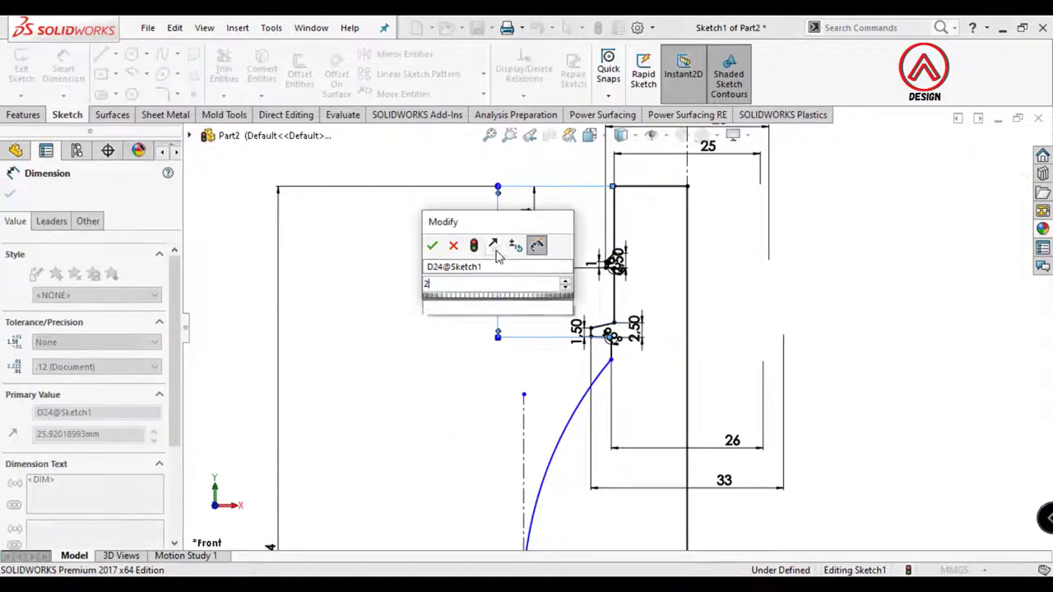
type("1")
key("Return")
Dimension the radius of the shoulder arc below the neck at 90 mm
scroll(608, 415, "up", 3)
left_click(578, 400)
scroll(568, 370, "down", 3)
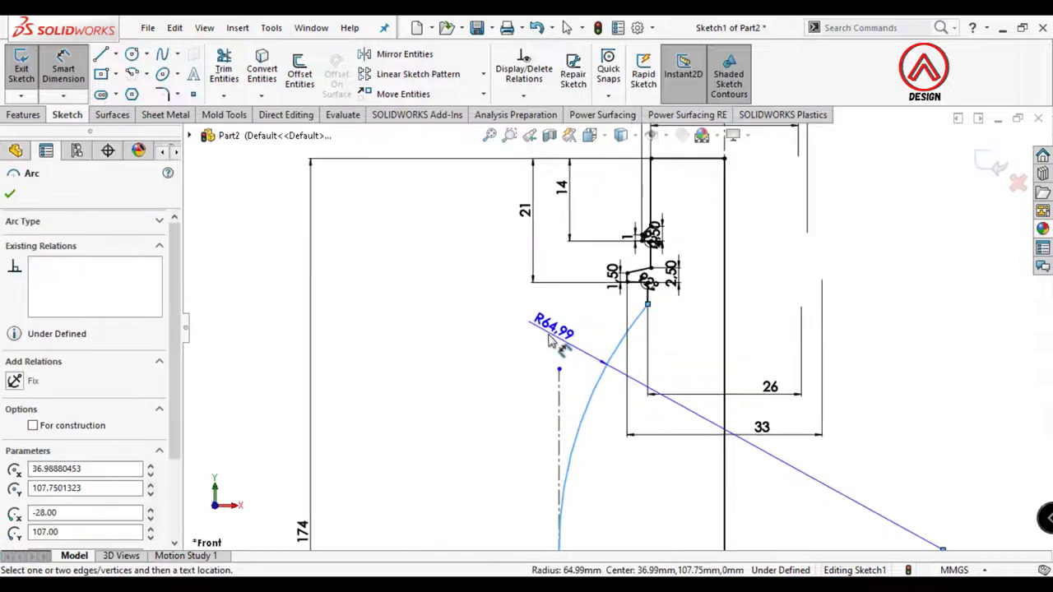
left_click(561, 333)
type("90")
key("Return")
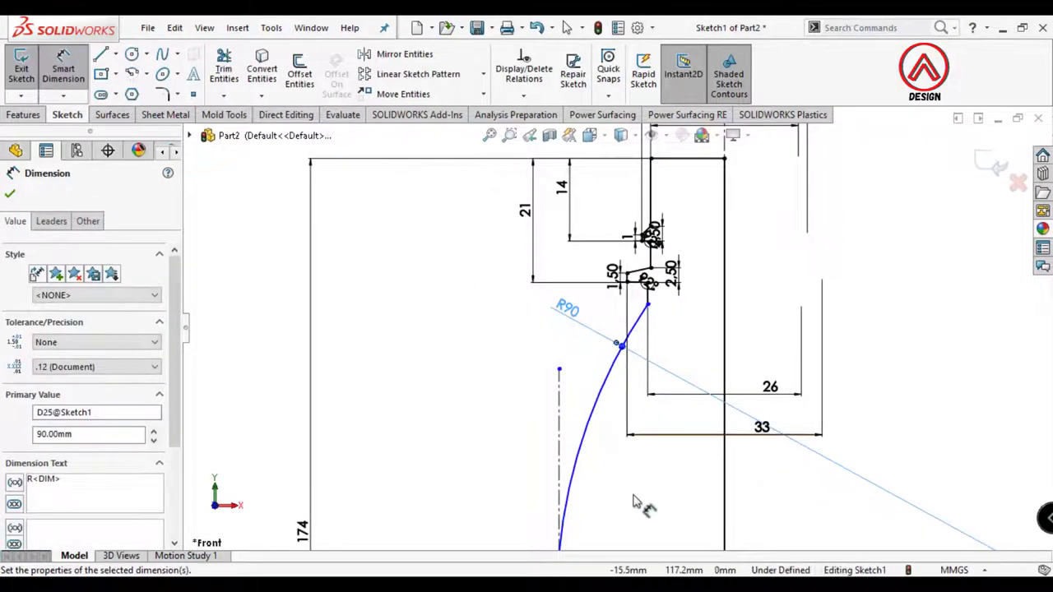
Dimension the vertical distance from the lower rib's lower inner corner to the shoulder arc's upper end at 4 mm
scroll(631, 493, "up", 3)
left_click(605, 420)
scroll(605, 464, "down", 6)
scroll(617, 465, "up", 5)
scroll(685, 215, "down", 3)
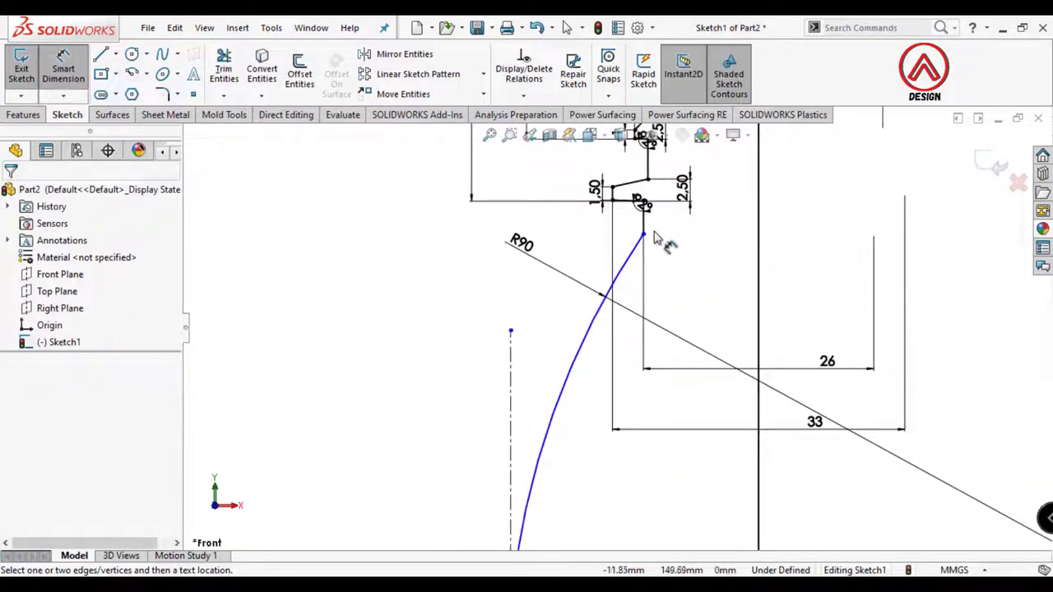
left_click(644, 239)
scroll(646, 240, "down", 5)
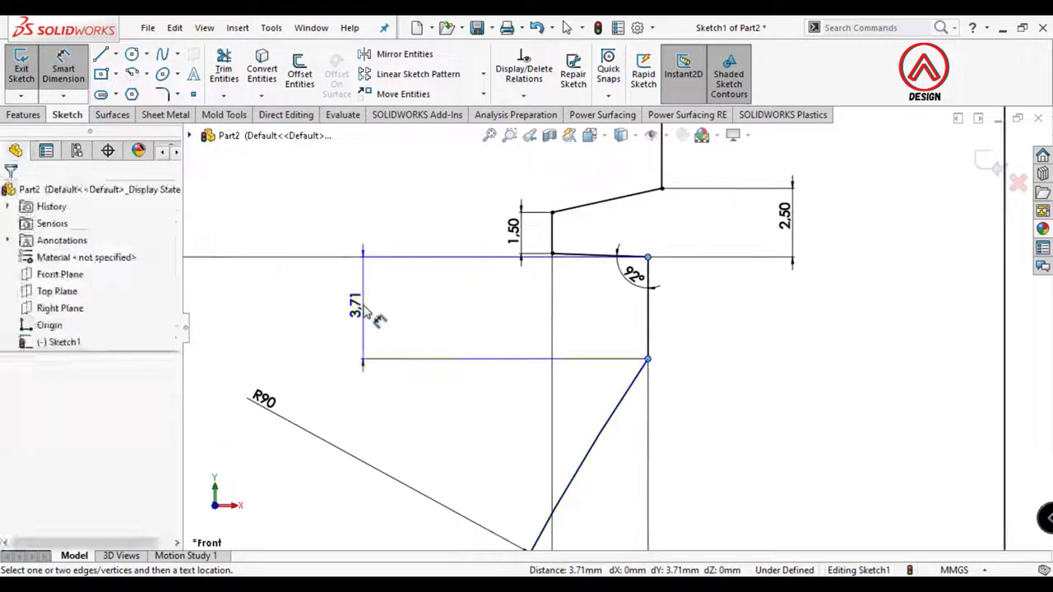
left_click(358, 304)
type("4")
key("Return")
Revolve the closed profile 360° about its vertical axis line as a solid, with Thin Feature turned off
scroll(610, 414, "up", 3)
scroll(609, 414, "up", 5)
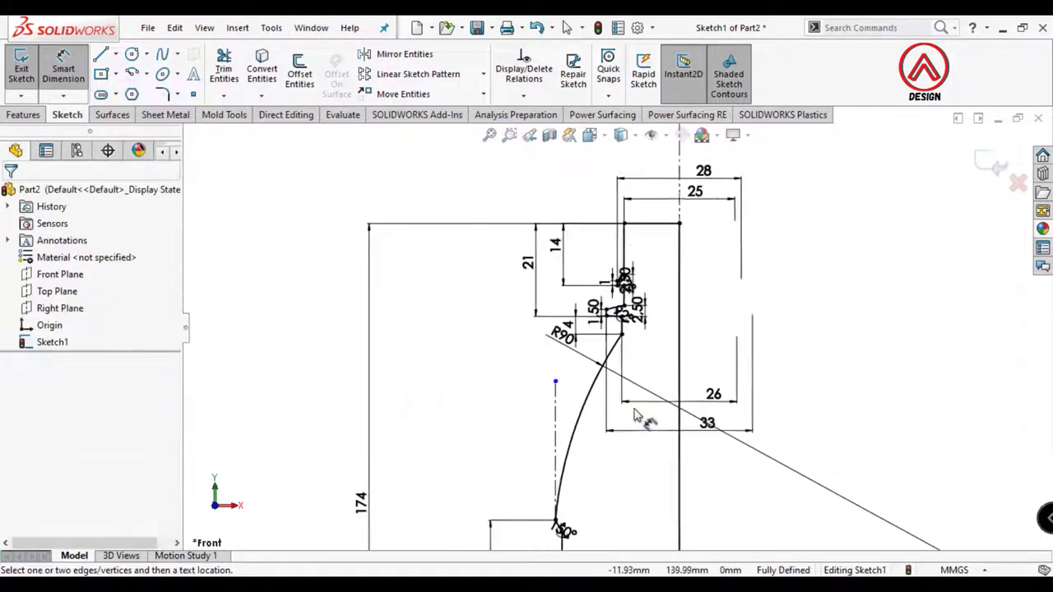
scroll(645, 485, "down", 5)
left_click(23, 114)
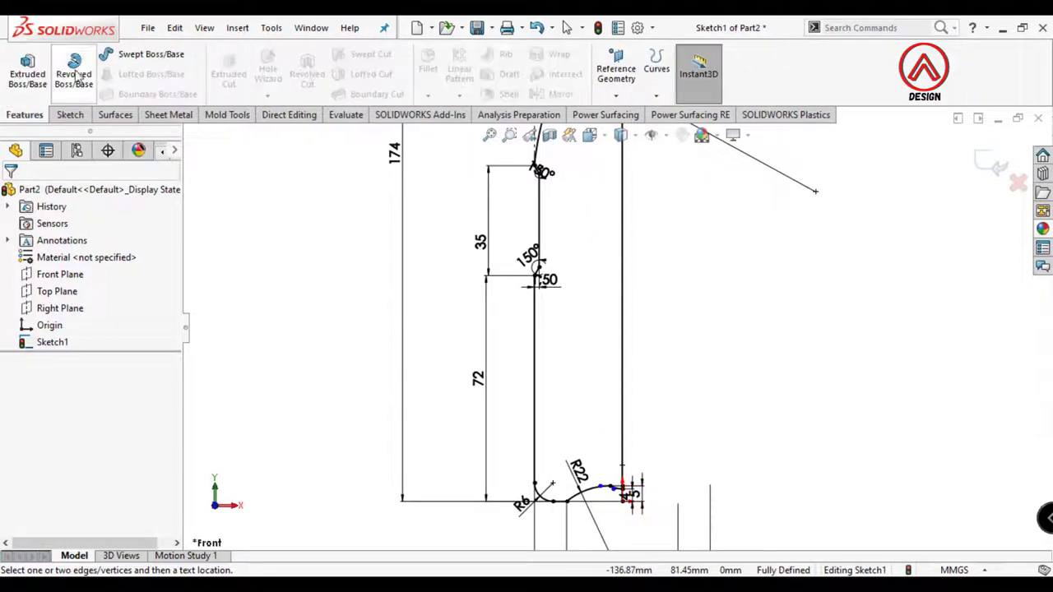
left_click(74, 70)
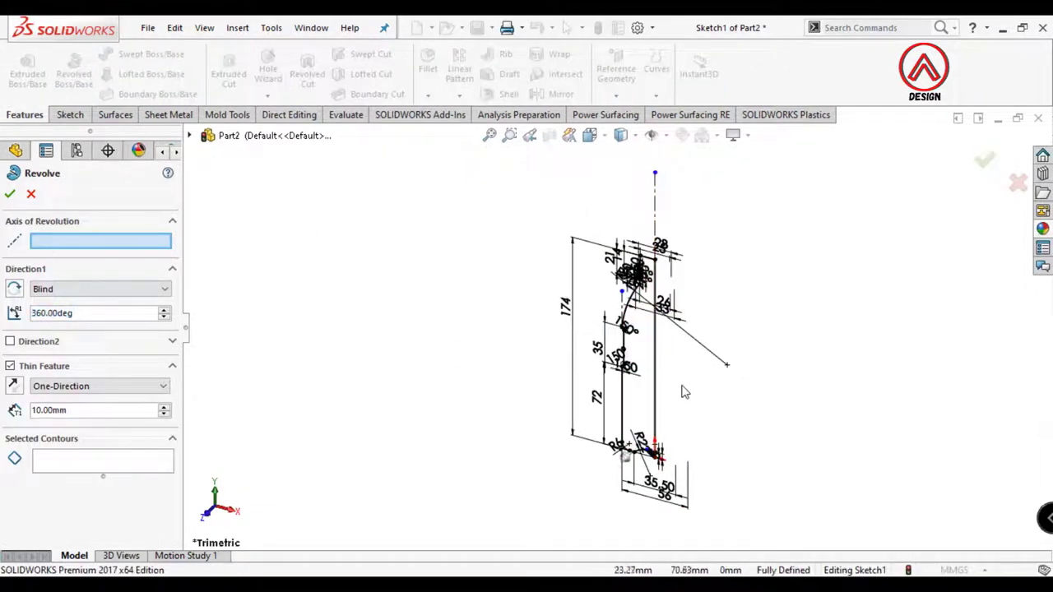
left_click(655, 378)
left_click(10, 366)
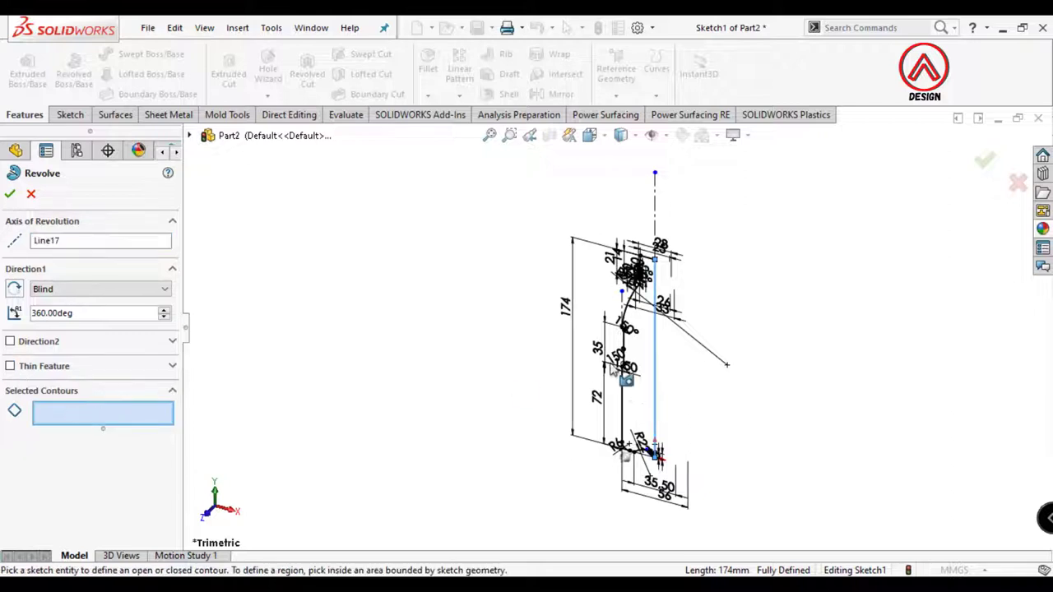
left_click(633, 370)
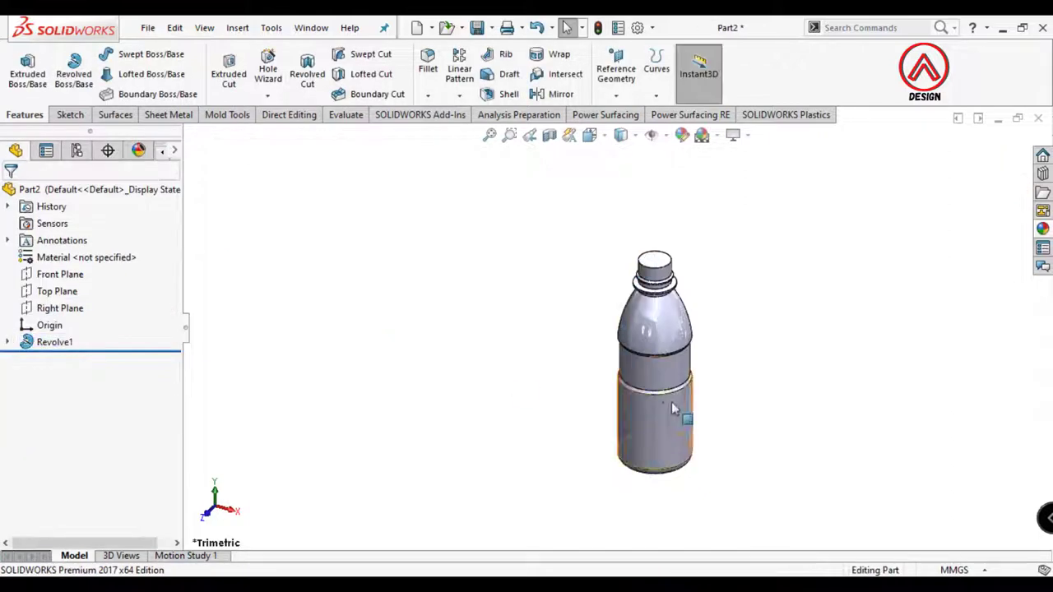
Orient the bottle to the Front view and show the revolve's Sketch1
mouse_move(682, 416)
middle_mouse_down()
mouse_move(735, 228)
mouse_move(723, 263)
middle_mouse_up()
left_click(590, 135)
left_click(612, 200)
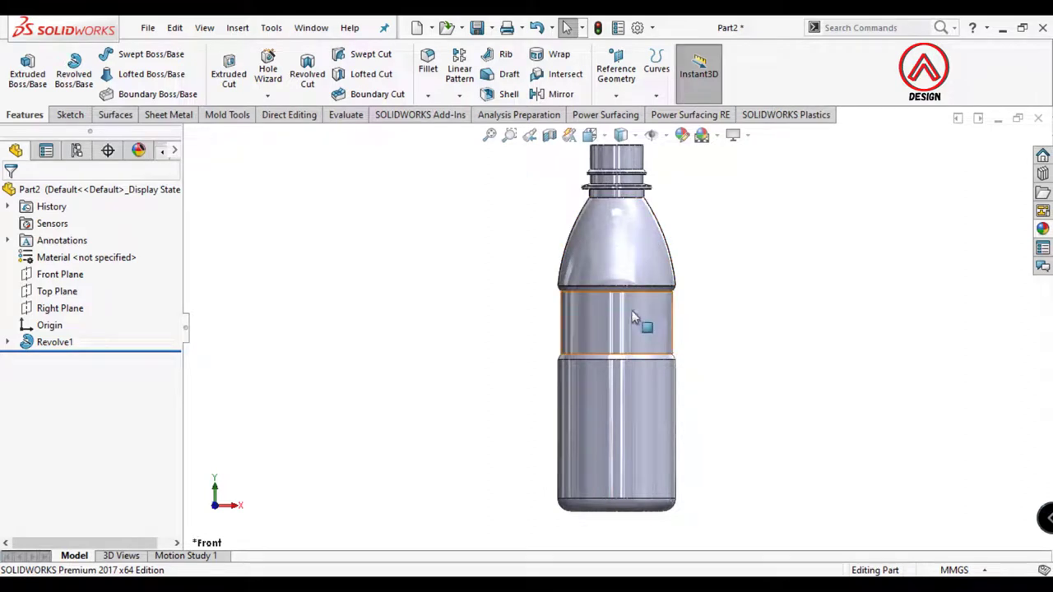
scroll(633, 318, "down", 3)
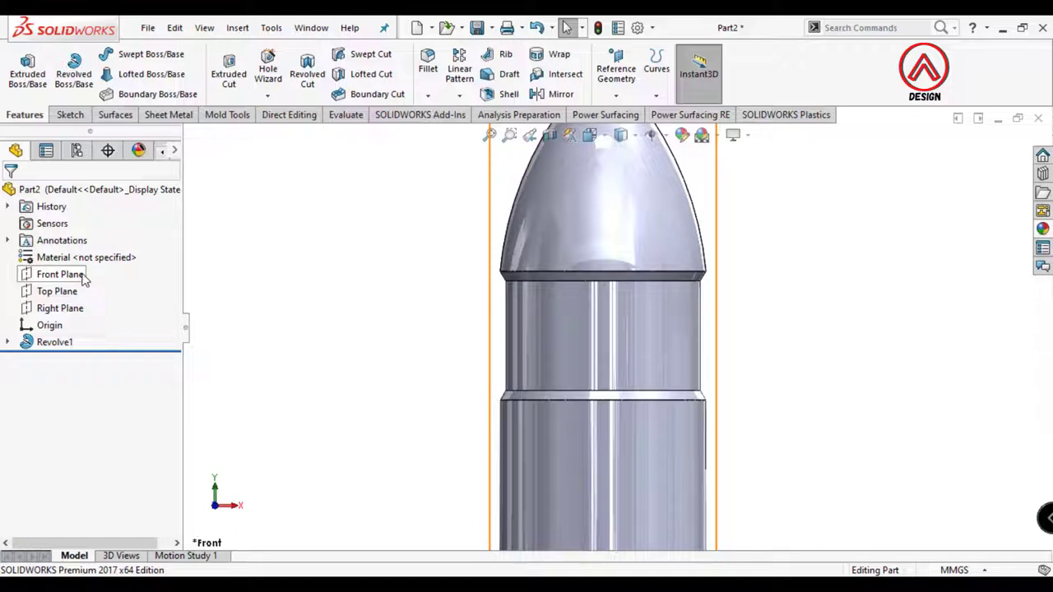
left_click(61, 274)
key("F9")
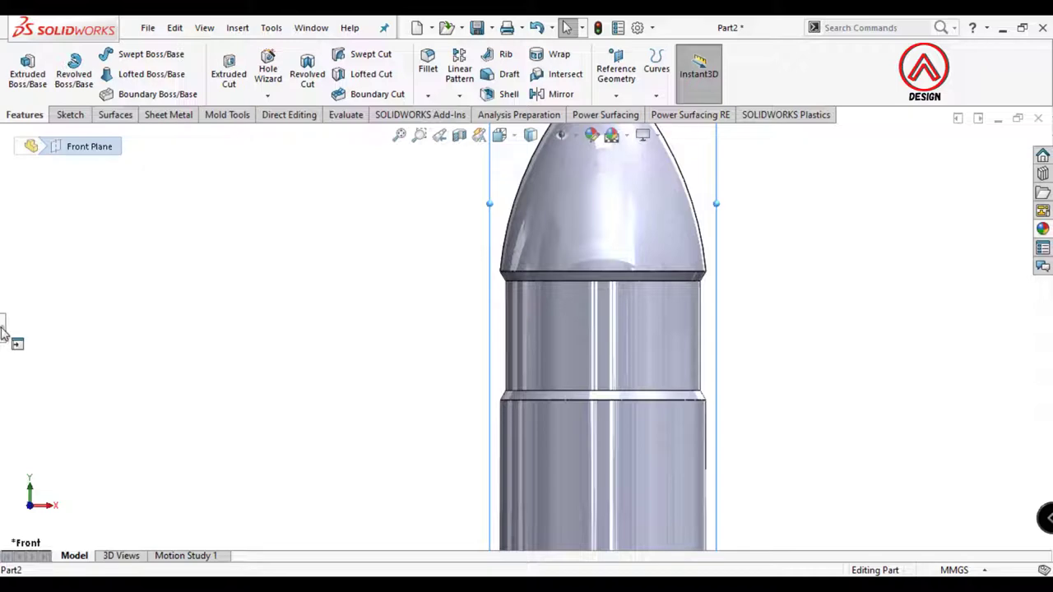
left_click(4, 332)
left_click(7, 343)
left_click(49, 359)
left_click(63, 338)
Start a sketch on the Front Plane and draw a vertical centerline from the origin to above the bottle's neck
left_click(49, 273)
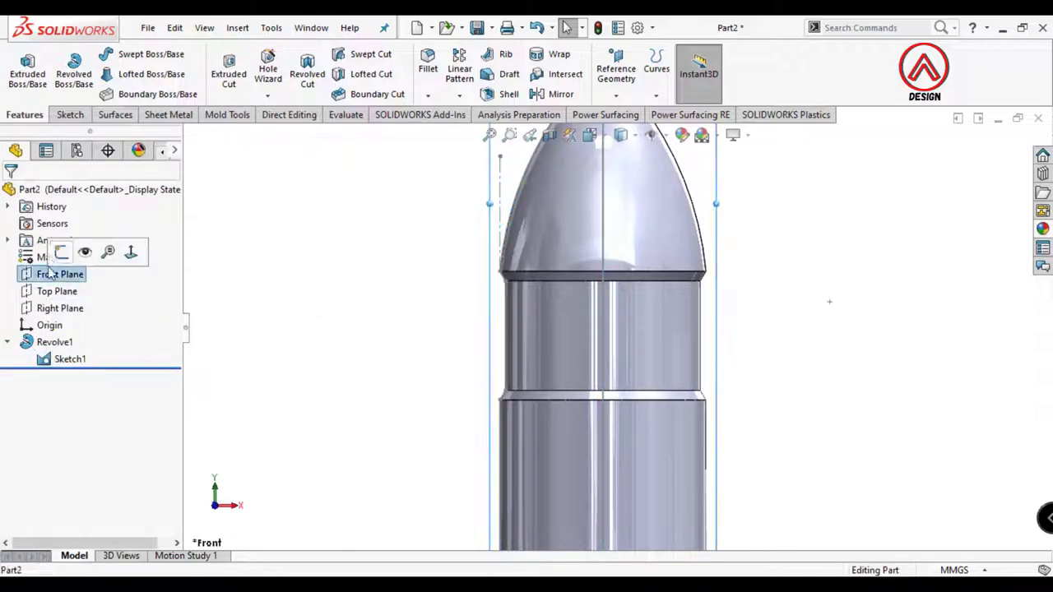
left_click(61, 252)
left_click(115, 54)
left_click(141, 90)
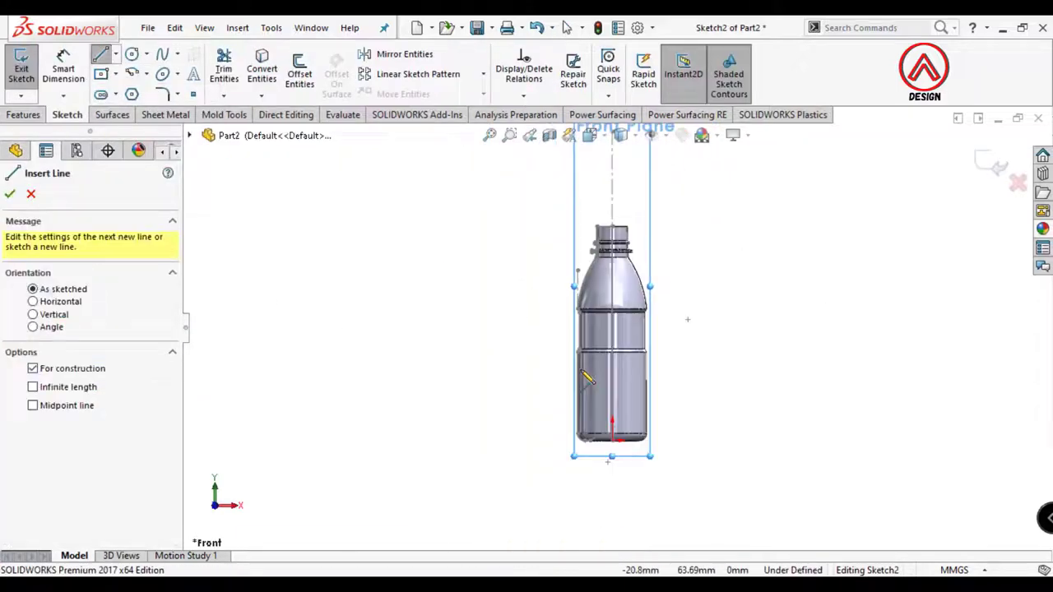
left_click(612, 440)
left_click(612, 197)
key("Escape")
scroll(602, 322, "down", 7)
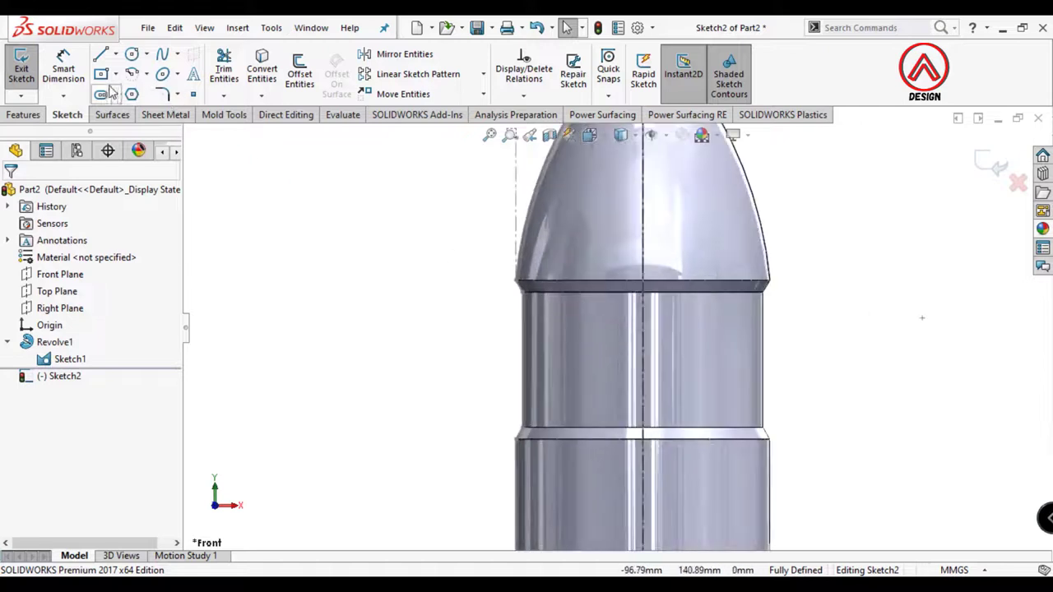
Draw two vertical centerpoint straight slots centered on the recessed band's left wall, the upper about 1.6 mm and the lower about 2 mm wide
left_click(102, 94)
scroll(510, 335, "down", 3)
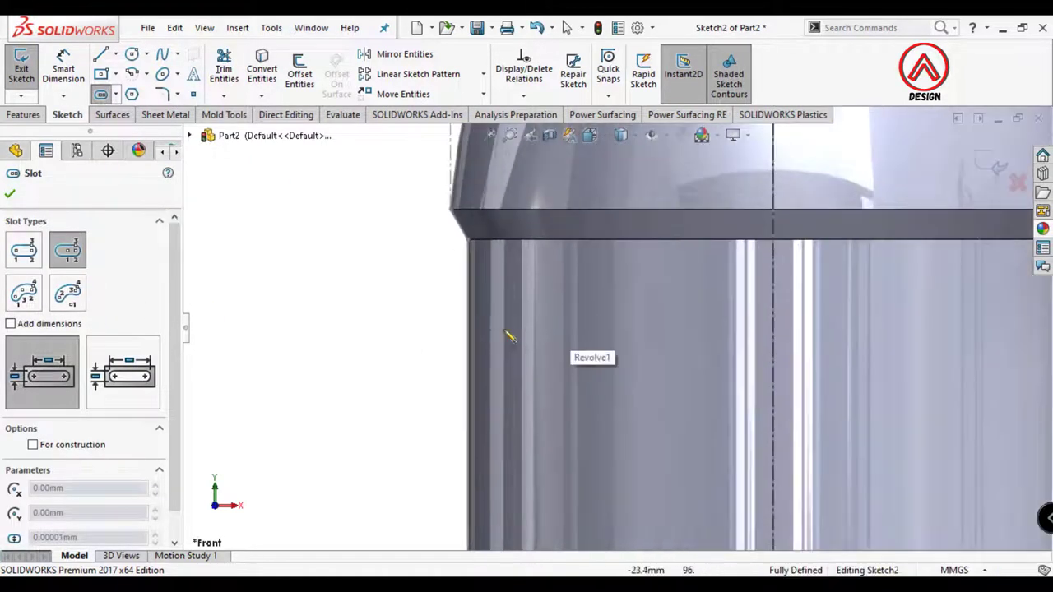
left_click(478, 304)
scroll(576, 419, "up", 3)
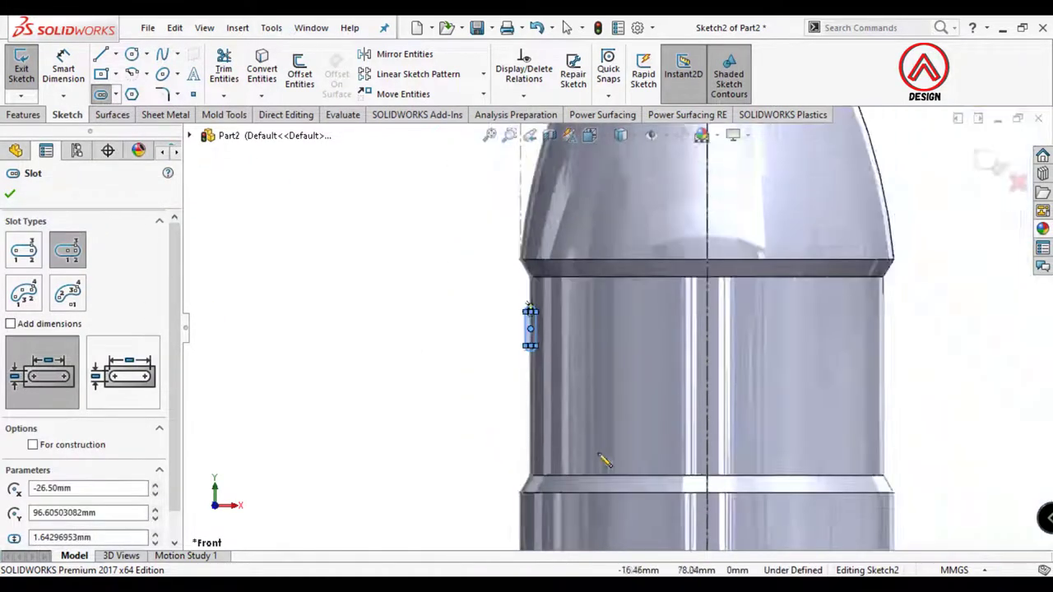
scroll(591, 461, "down", 2)
left_click(506, 398)
left_click(506, 381)
left_click(517, 384)
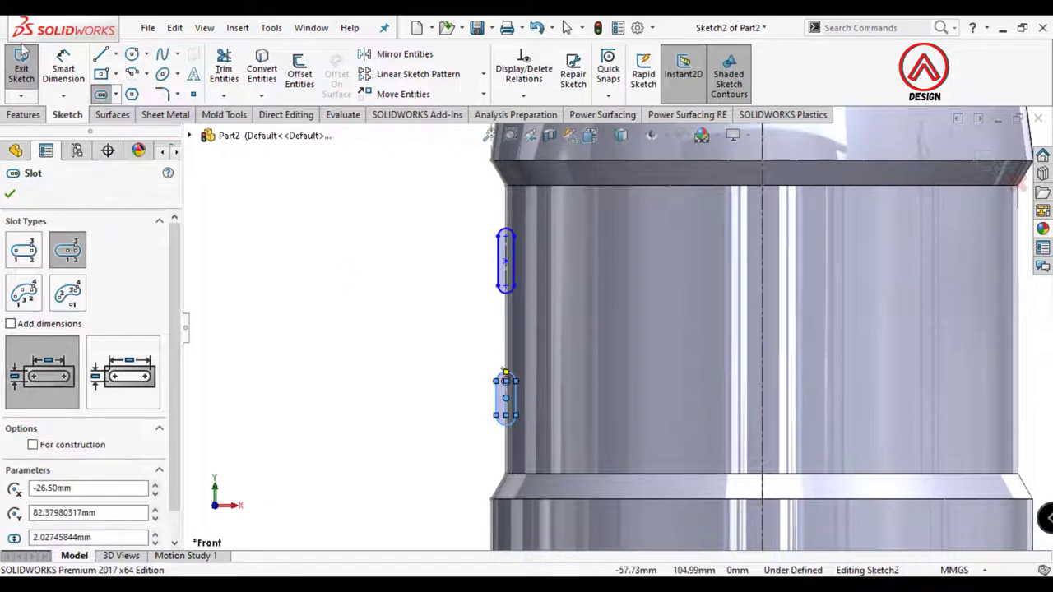
Dimension the radius of the upper slot's rounded end at 1 mm
left_click(63, 67)
scroll(483, 211, "down", 3)
left_click(540, 269)
left_click(497, 232)
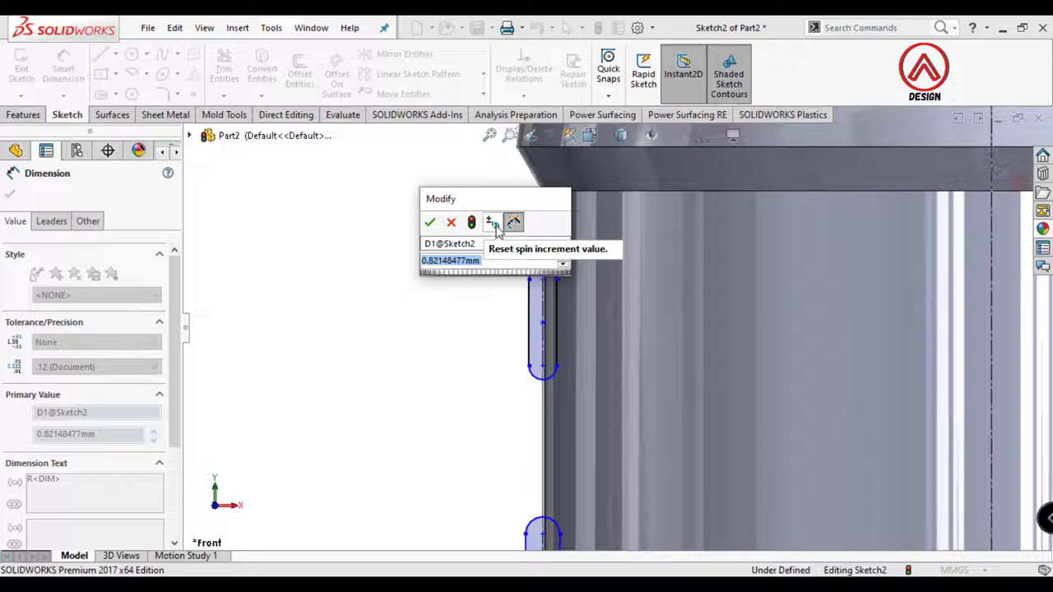
type("1")
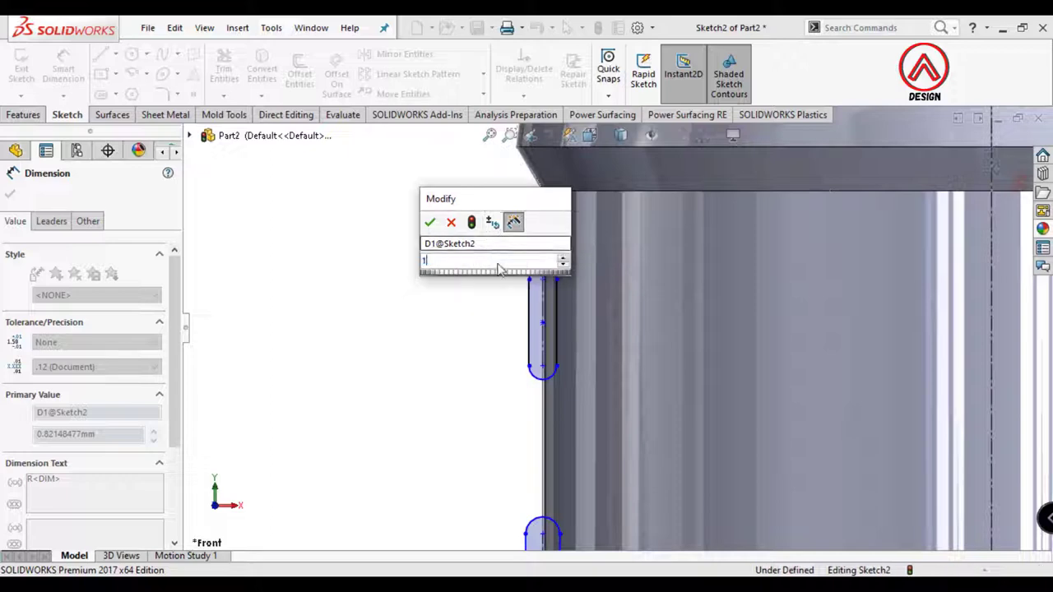
key("Return")
Dimension the distance between the upper slot's arc centers at 1.5 mm
left_click(543, 303)
left_click(486, 316)
type("1.5")
key("Return")
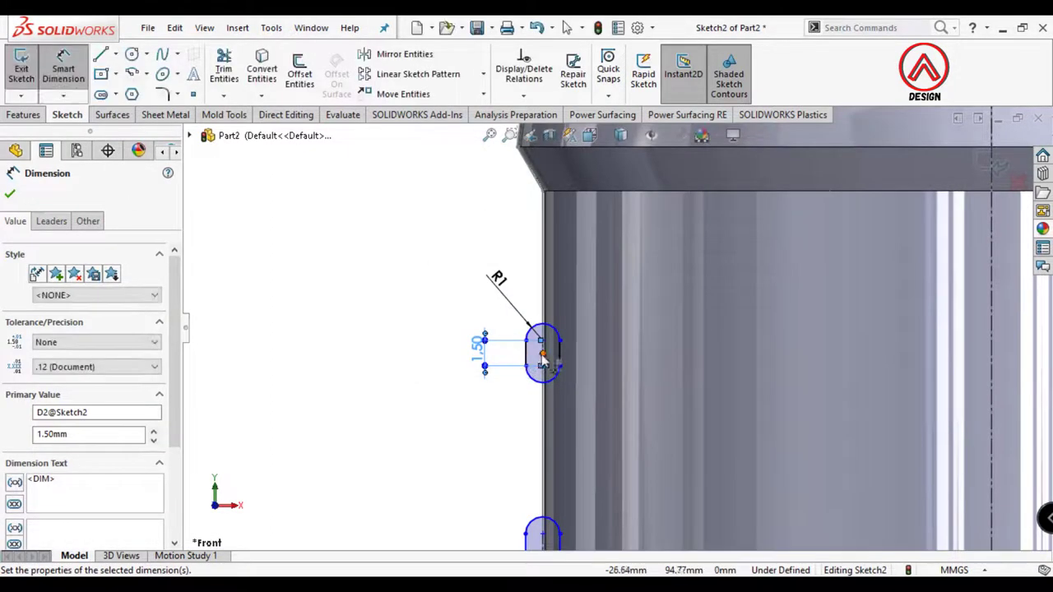
Dimension the upper slot's center 7.5 mm below the top corner of the recessed band's wall
left_click(543, 355)
left_click(543, 191)
left_click(542, 354)
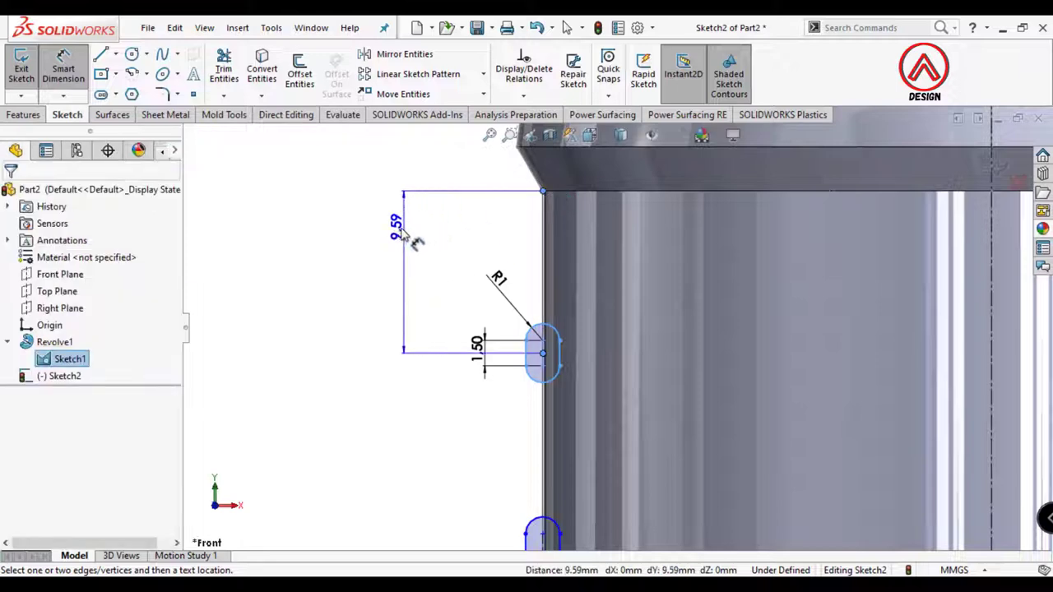
left_click(399, 238)
type("7.5")
key("Return")
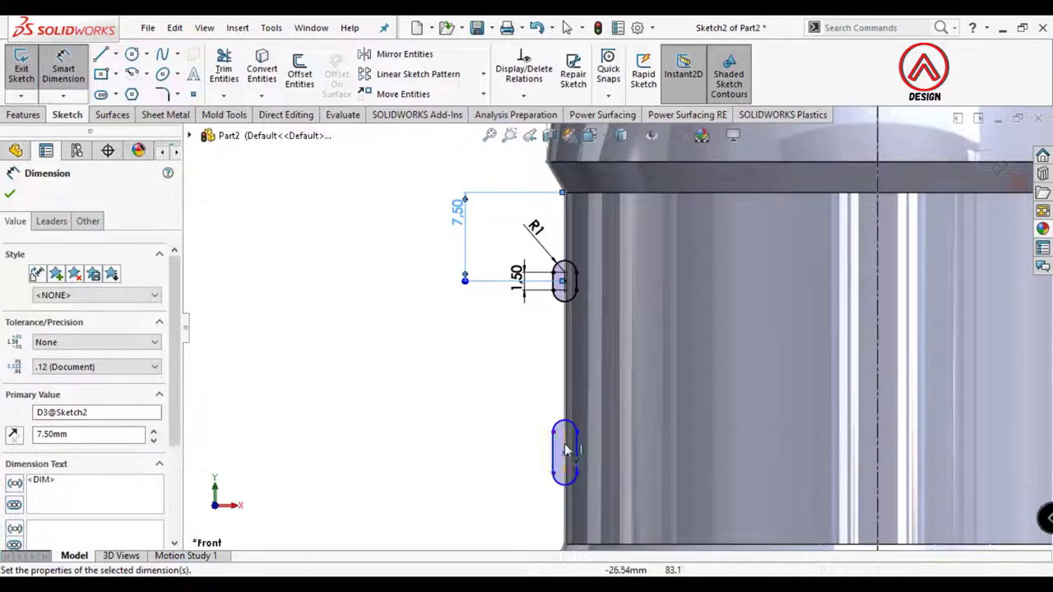
Dimension the lower slot with 1.5 mm between its arc centers and a 1 mm end radius
left_click(565, 449)
left_click(509, 450)
type("1.5")
key("Return")
left_click(568, 445)
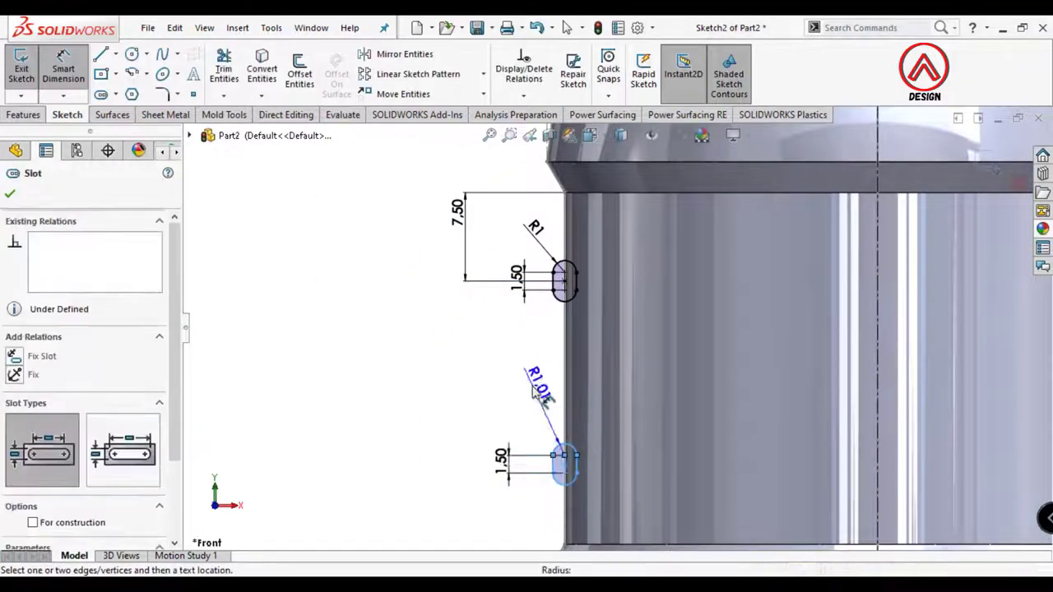
left_click(532, 393)
key("Return")
Dimension the lower slot's center 7.5 mm above the bottom corner of the recessed band's wall
scroll(615, 329, "up", 2)
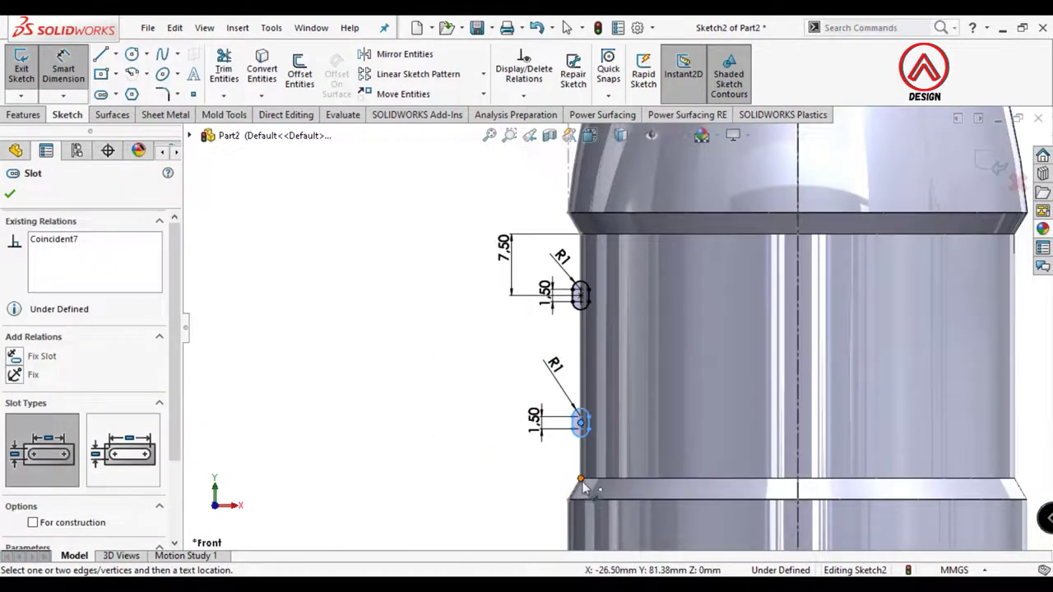
left_click(581, 481)
left_click(476, 465)
type("7.5")
key("Return")
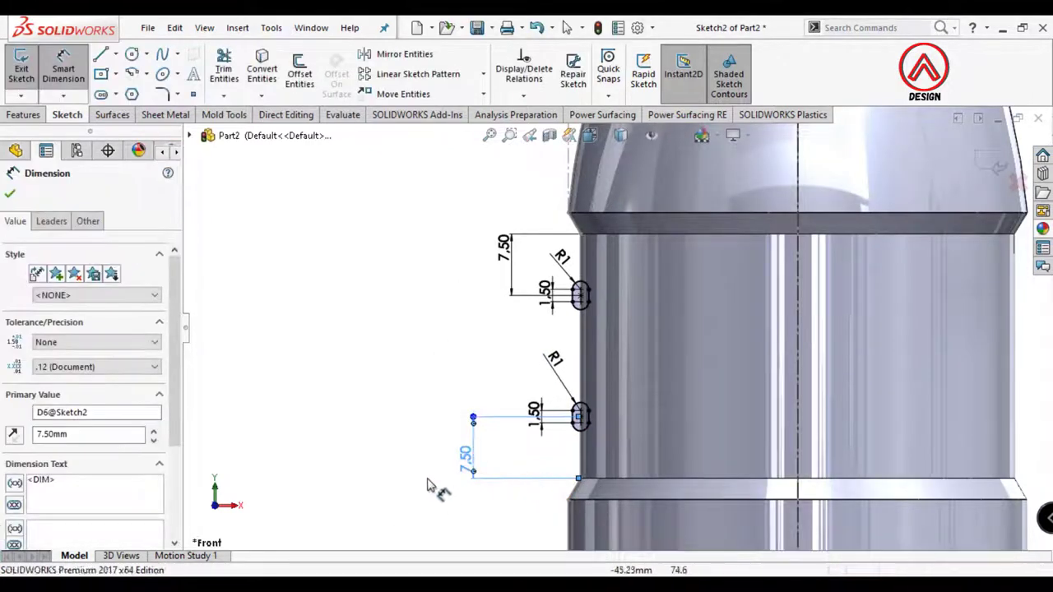
Draw a third vertical centerpoint slot about 1.6 mm wide on the lower body's left wall, centered about 13 mm above the base
scroll(635, 415, "up", 5)
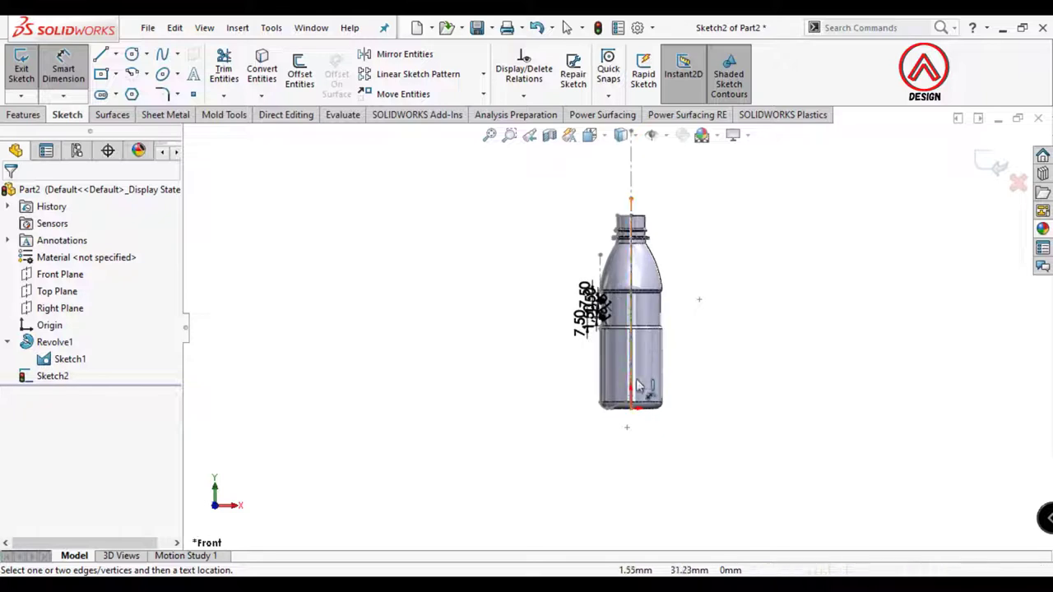
scroll(618, 362, "down", 4)
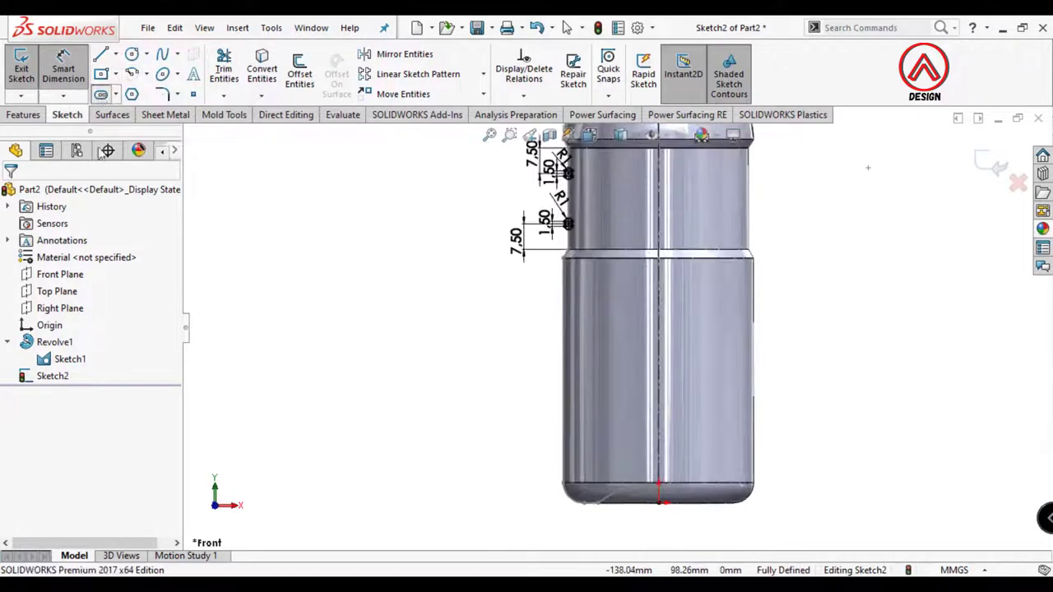
left_click(101, 94)
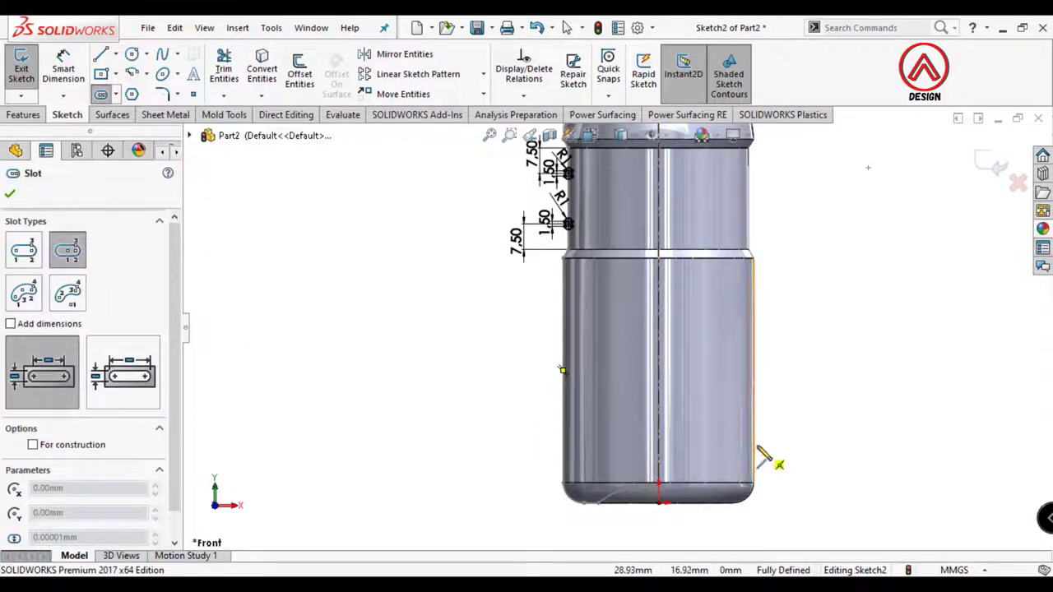
scroll(552, 452, "down", 3)
left_click(548, 414)
left_click(555, 416)
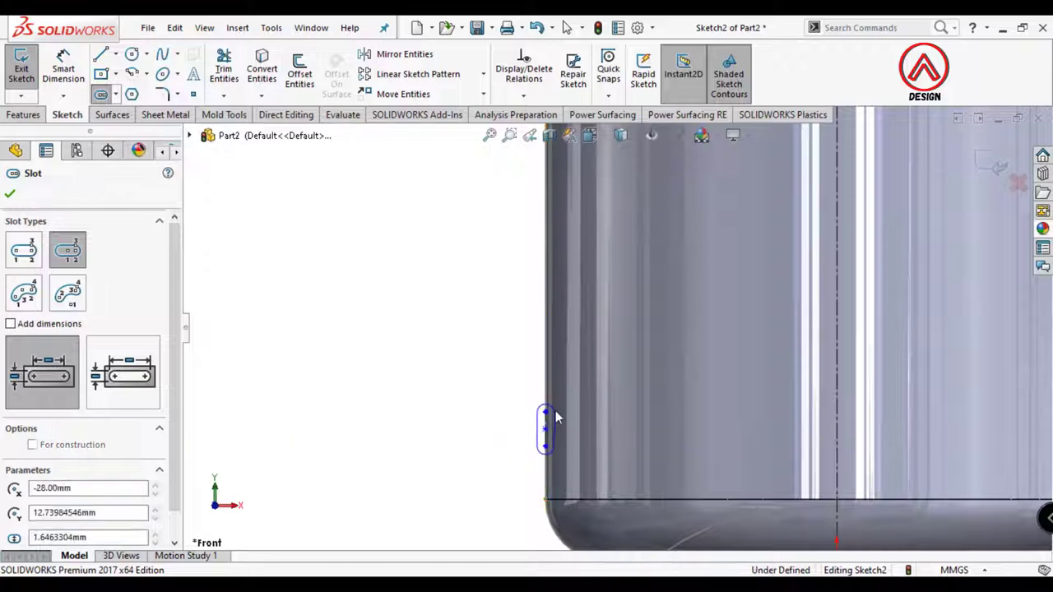
Dimension the third slot's center at a height of 20 mm above the origin
left_click(63, 70)
left_click(546, 429)
scroll(545, 430, "up", 3)
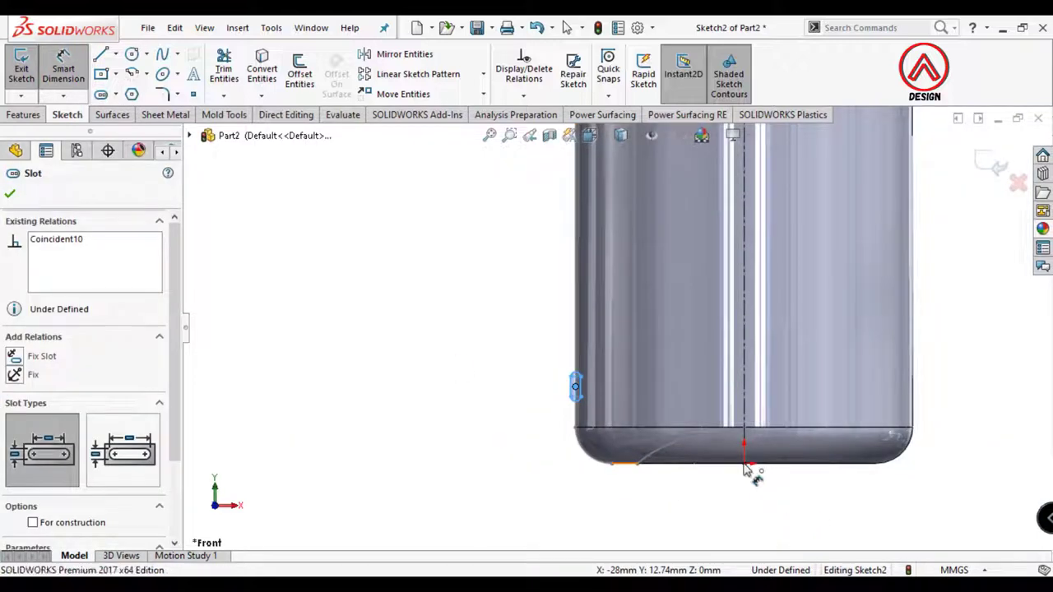
left_click(744, 465)
left_click(575, 385)
left_click(536, 442)
type("20")
key("Return")
Dimension the third slot with 1.5 mm between its arc centers and a 1 mm end radius
scroll(553, 321, "down", 3)
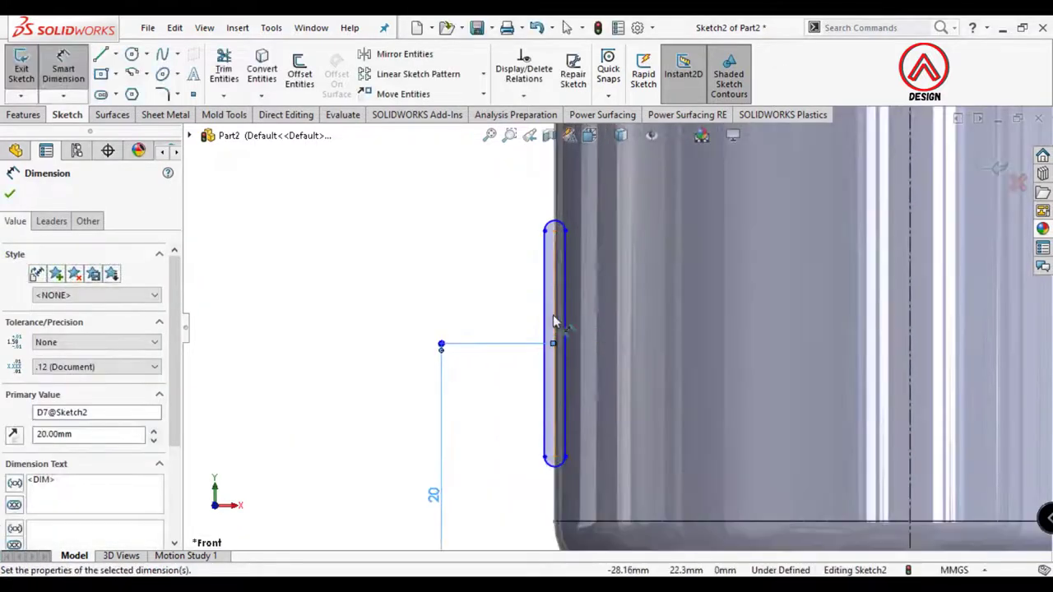
left_click(553, 321)
left_click(609, 329)
type("1.5")
key("Return")
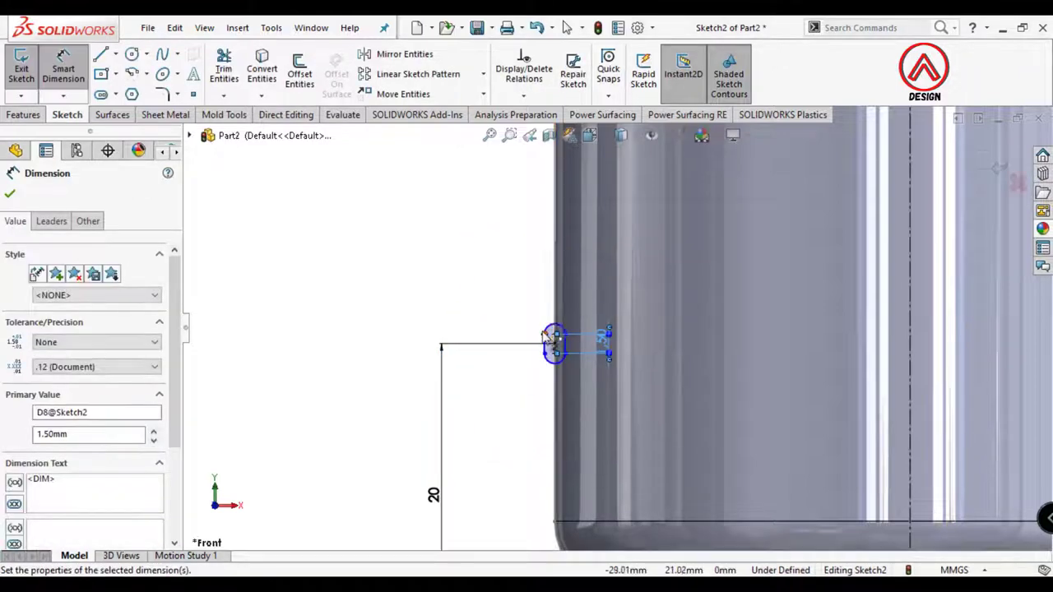
left_click(550, 326)
left_click(520, 297)
type("1")
key("Return")
key("Escape")
Cut three ring grooves by revolving the slot profiles 360 degrees around the vertical centerline
left_click(23, 114)
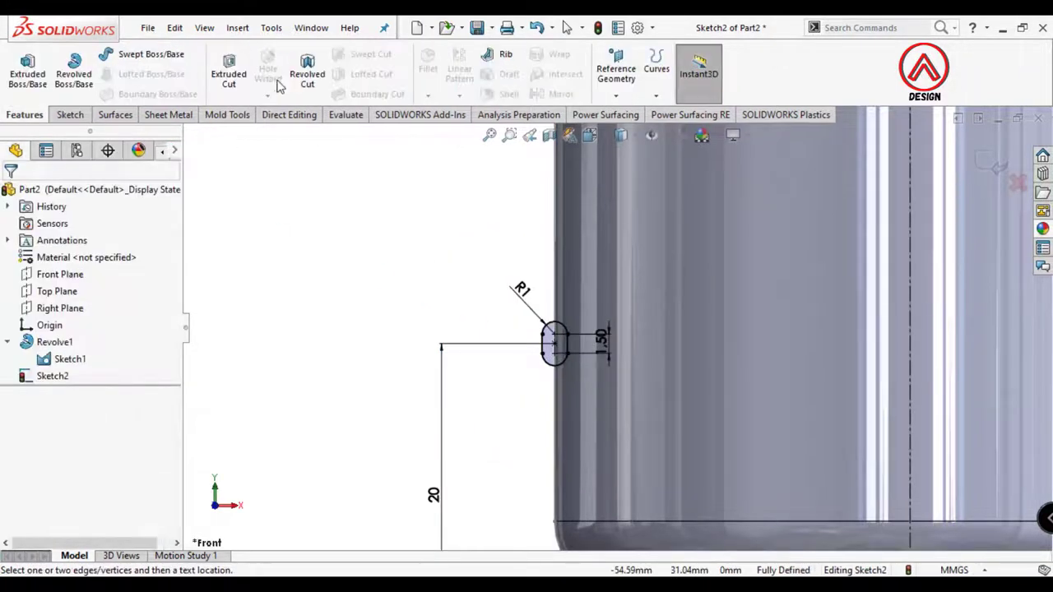
left_click(307, 74)
left_click(699, 248)
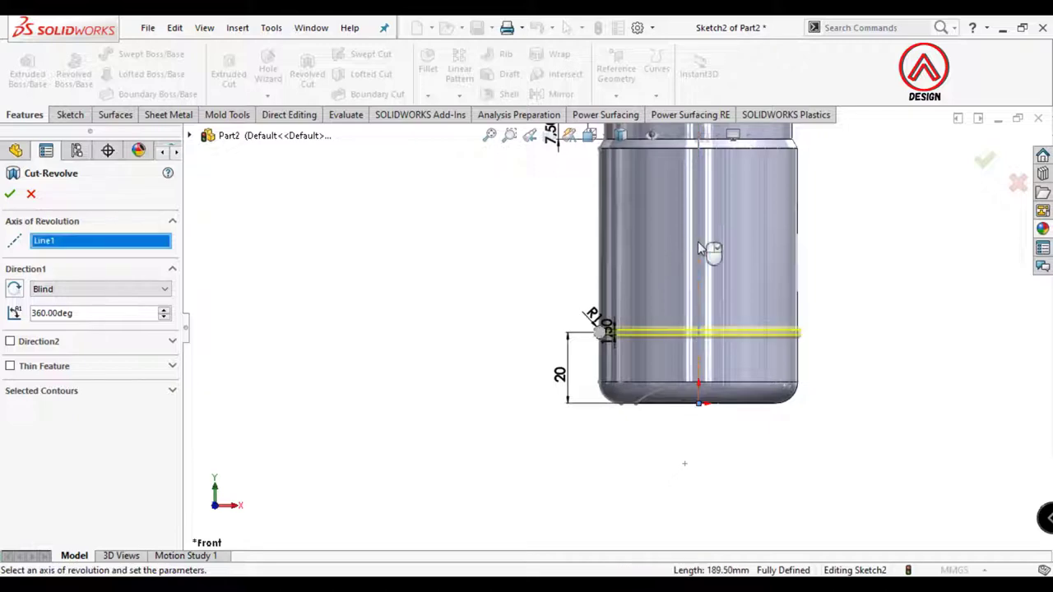
scroll(772, 326, "up", 3)
left_click(10, 194)
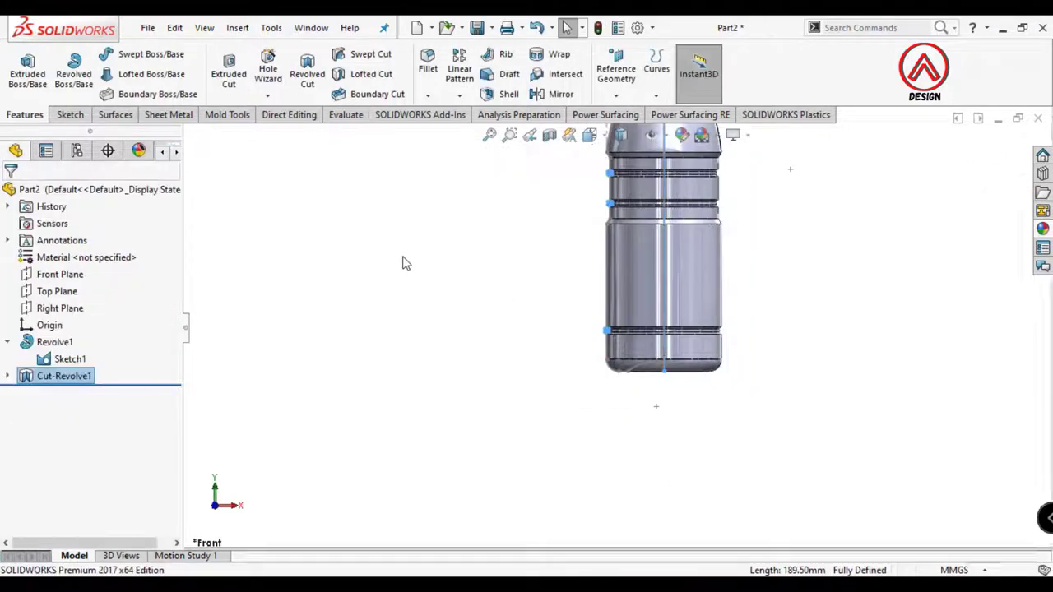
left_click(517, 288)
scroll(694, 221, "up", 2)
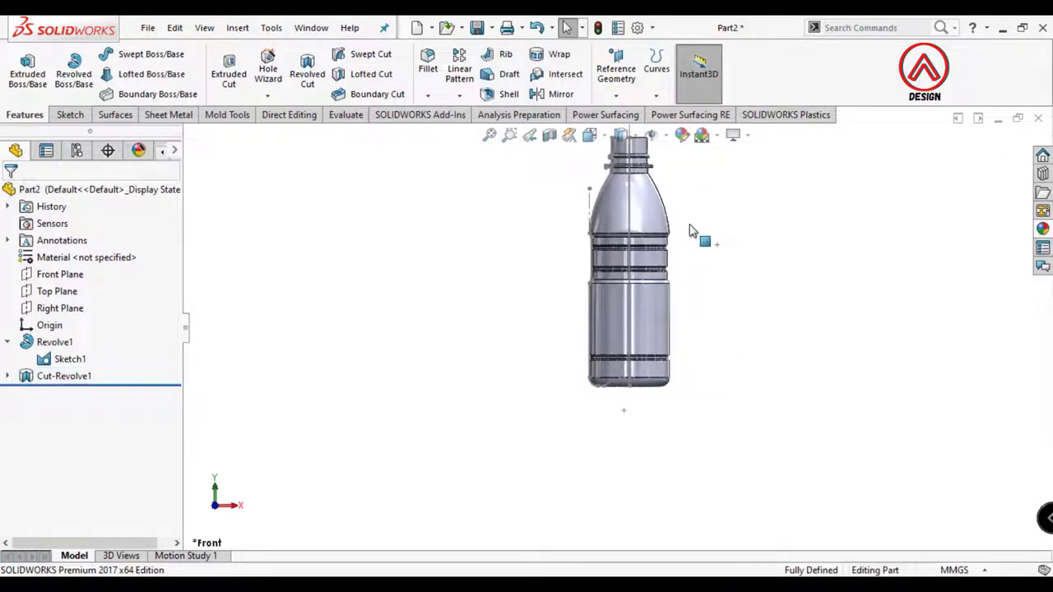
key("f")
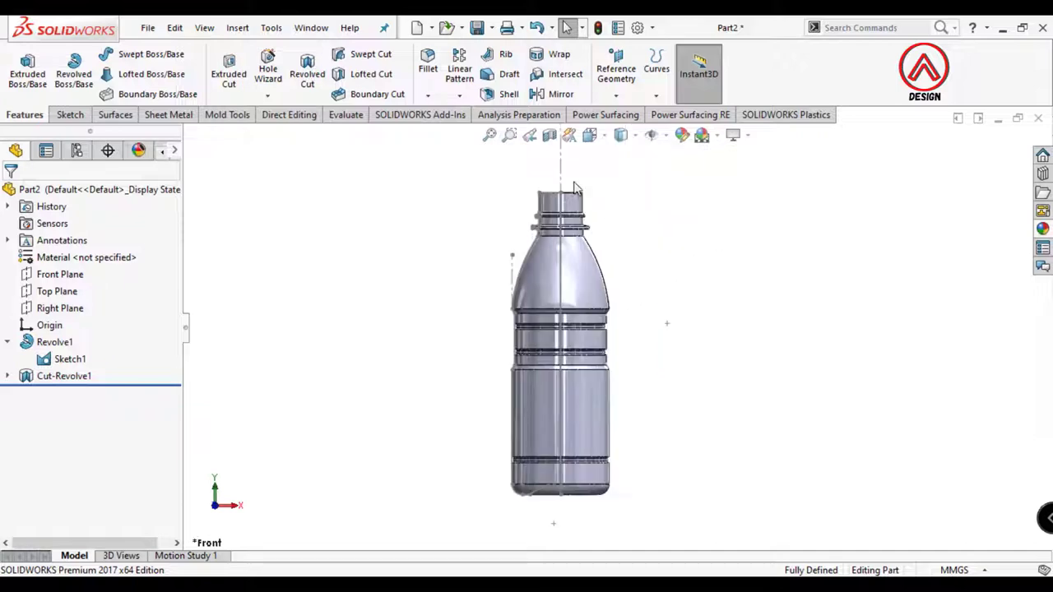
Start a 1 mm fillet and add both outer edges of the groove near the bottle's base
left_click(428, 68)
scroll(486, 417, "down", 5)
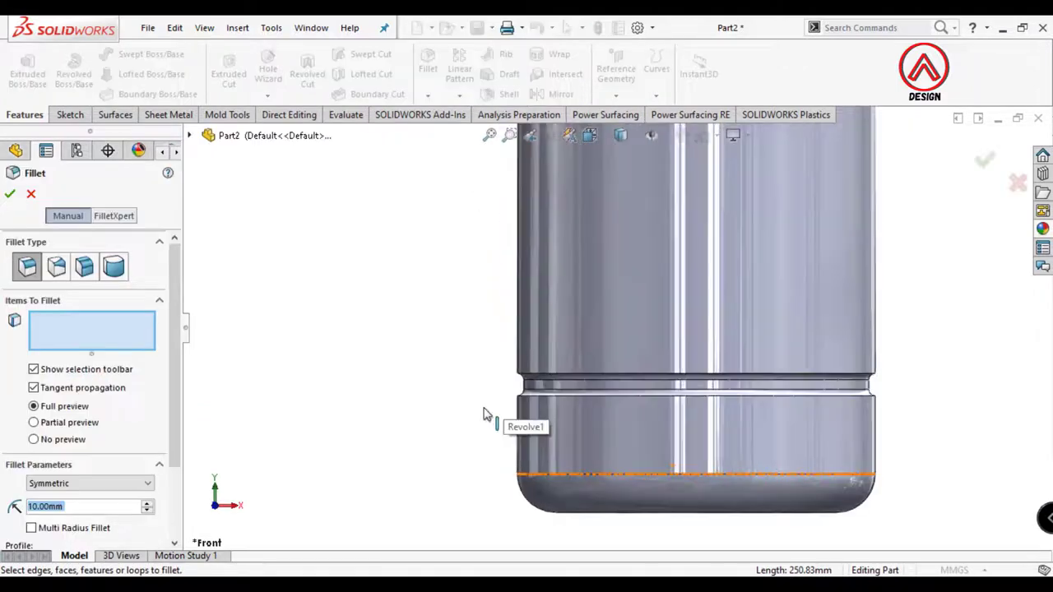
type("1")
scroll(485, 441, "down", 3)
left_click(485, 436)
left_click(462, 383)
Add the outer edges of both recessed-band grooves to the 1 mm fillet and apply it
scroll(458, 380, "up", 4)
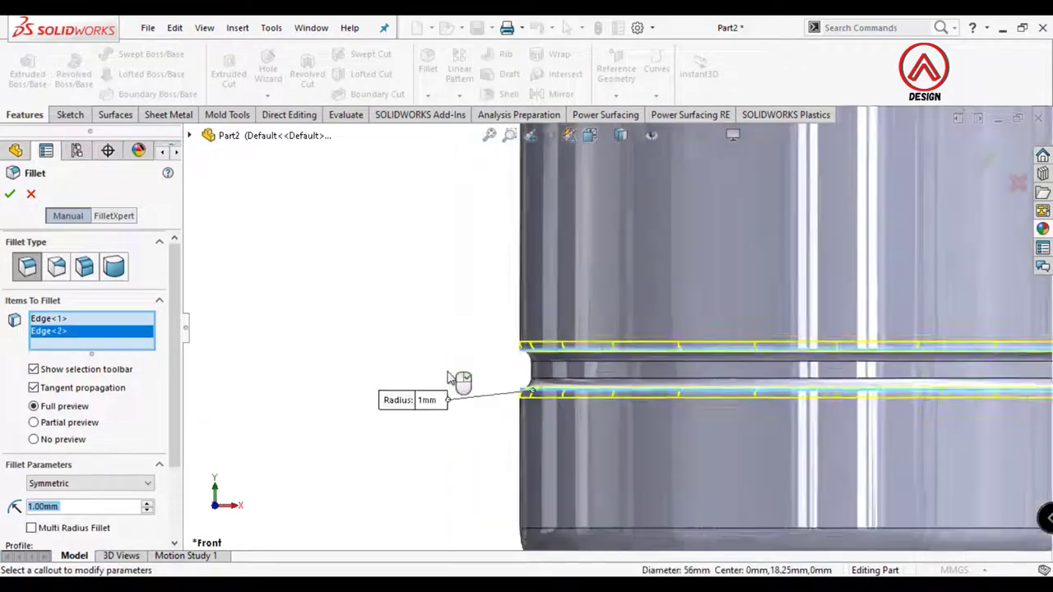
scroll(473, 335, "down", 4)
left_click(462, 301)
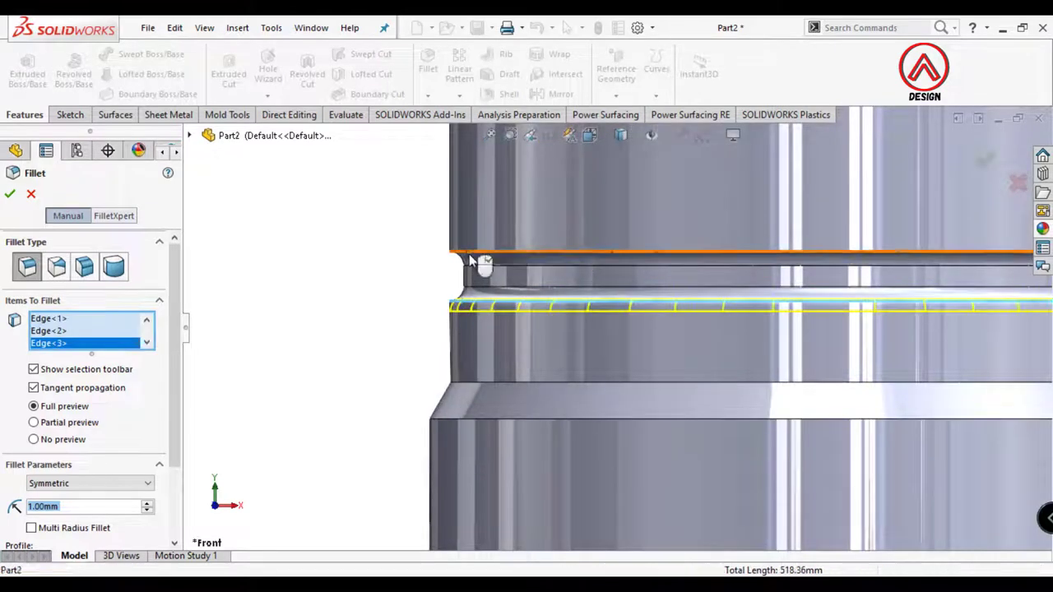
left_click(482, 255)
scroll(482, 264, "up", 4)
scroll(623, 271, "down", 4)
left_click(532, 326)
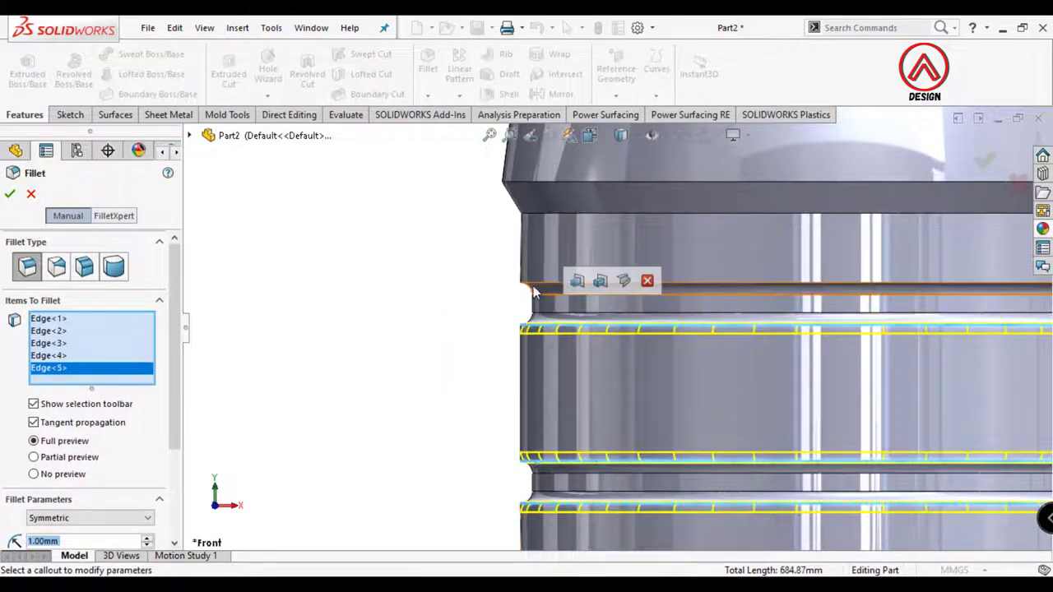
left_click(533, 285)
left_click(9, 194)
Fillet the four edges of the recessed band's upper and lower sloped shoulders with a 3 mm radius
scroll(617, 307, "up", 5)
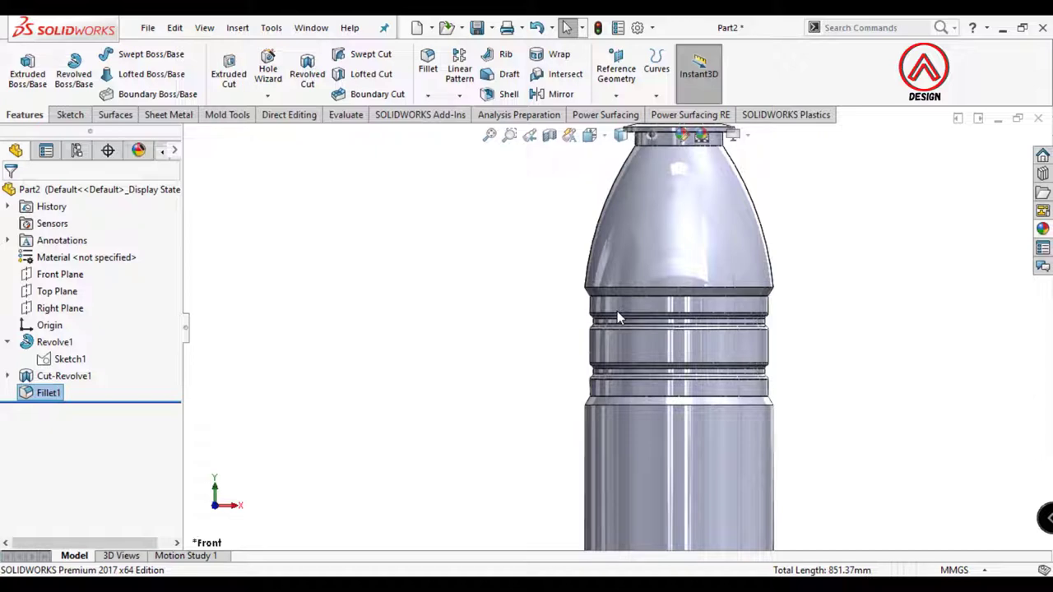
scroll(617, 311, "up", 3)
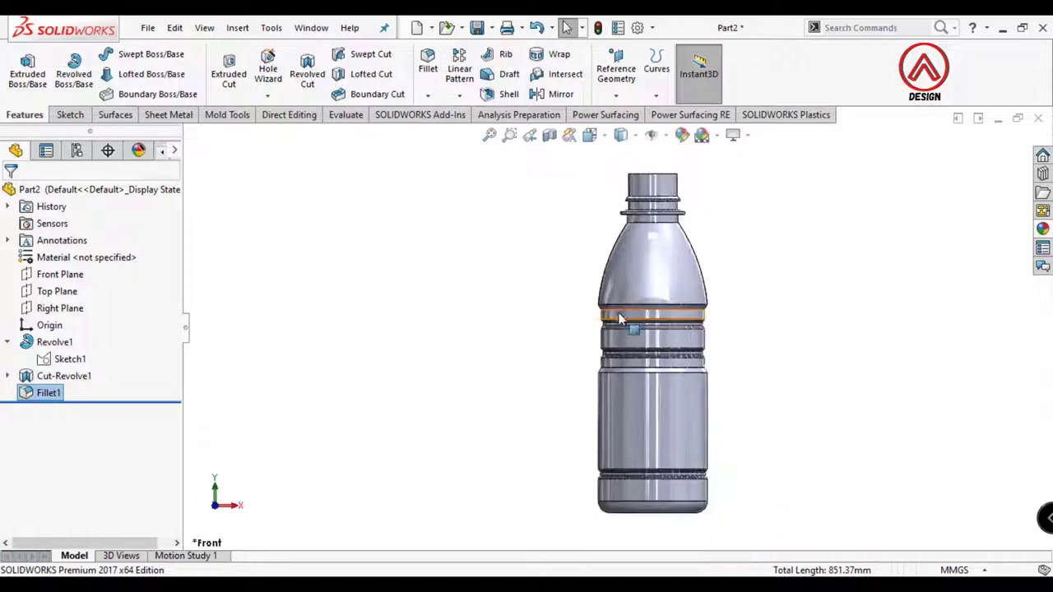
left_click(427, 66)
scroll(562, 306, "down", 8)
left_click(564, 302)
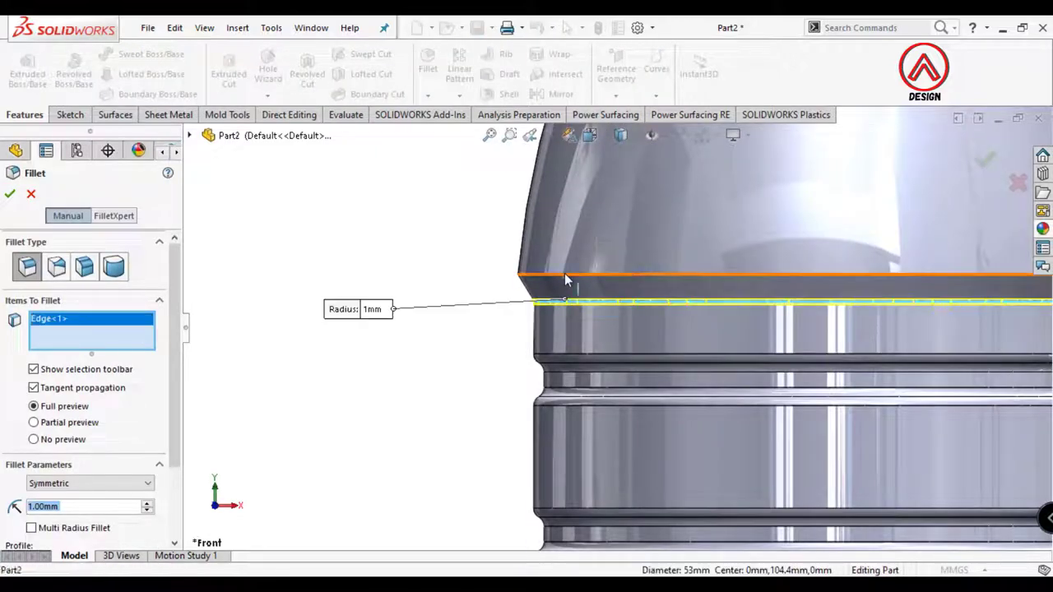
left_click(565, 275)
scroll(564, 274, "up", 3)
left_click(611, 465)
left_click(566, 477)
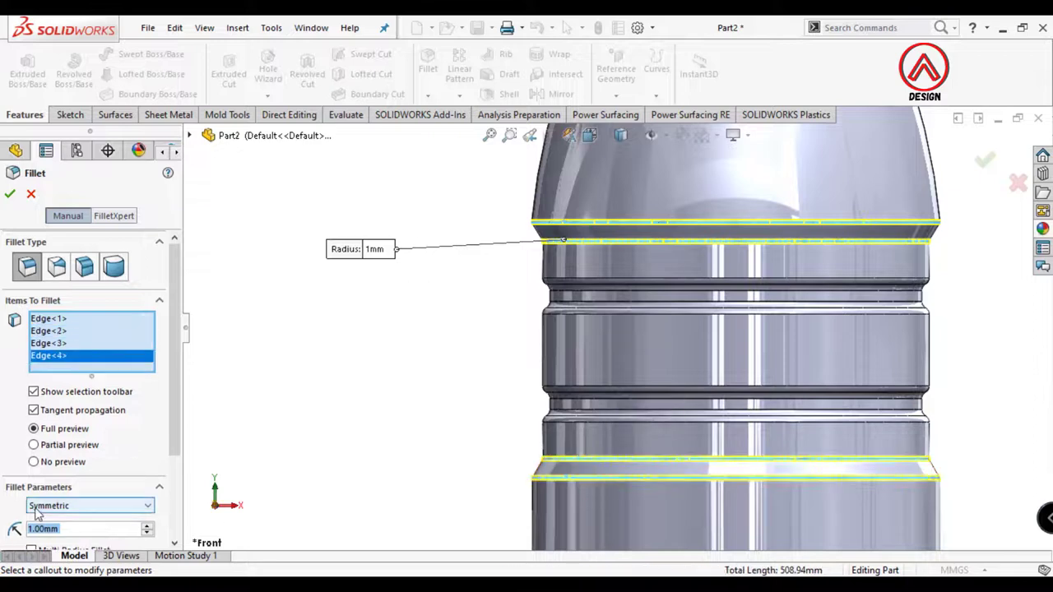
type("3")
scroll(707, 434, "up", 5)
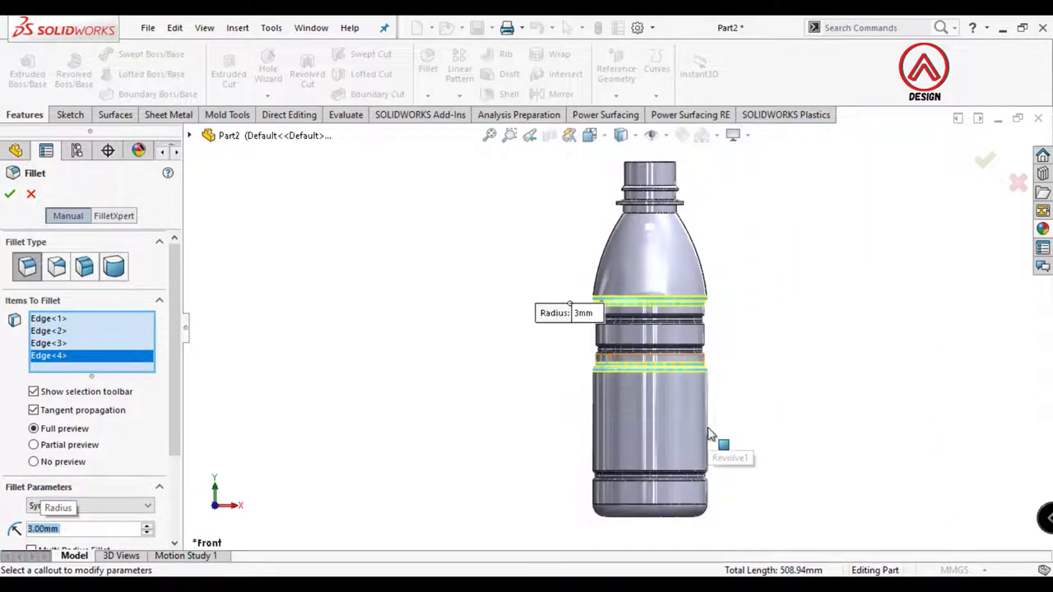
scroll(708, 435, "down", 2)
left_click(10, 194)
Fillet the outer rim and the small central circular edge of the base recess with a 3 mm radius
scroll(642, 315, "up", 2)
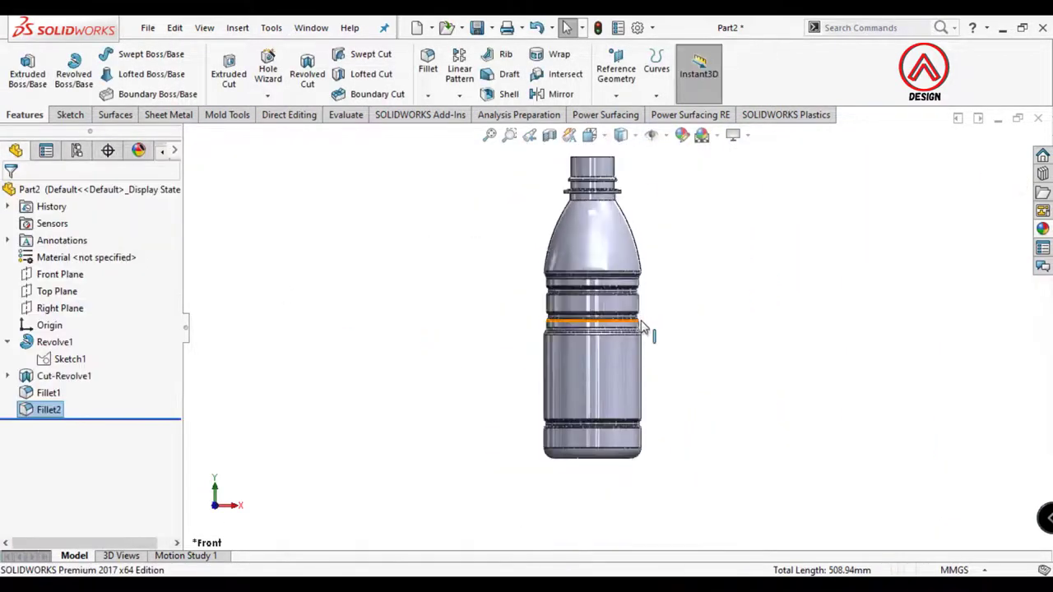
middle_click_drag(697, 355, 588, 360)
scroll(588, 360, "down", 4)
key("Return")
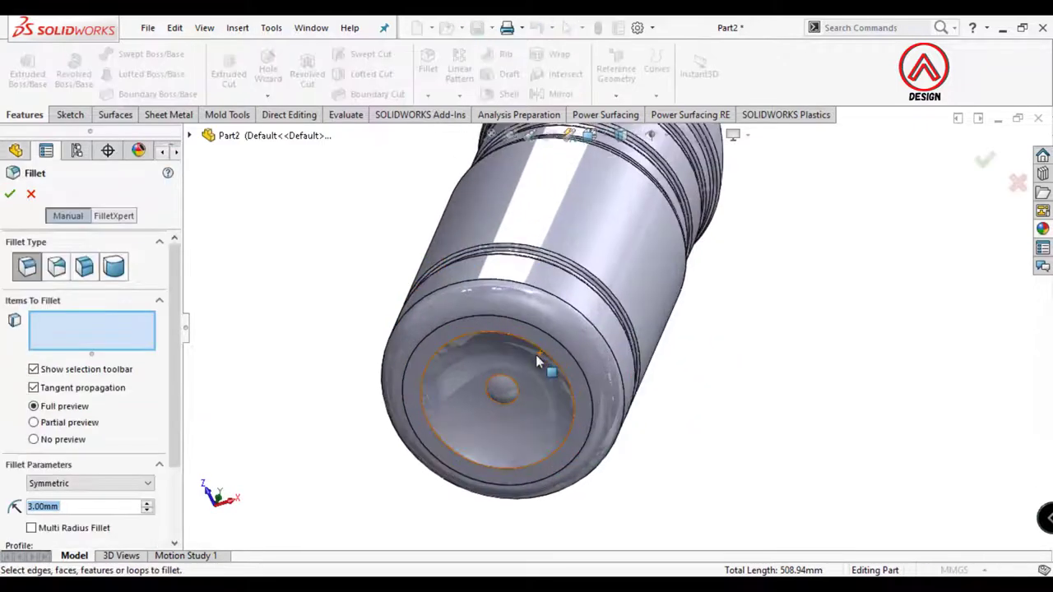
left_click(534, 349)
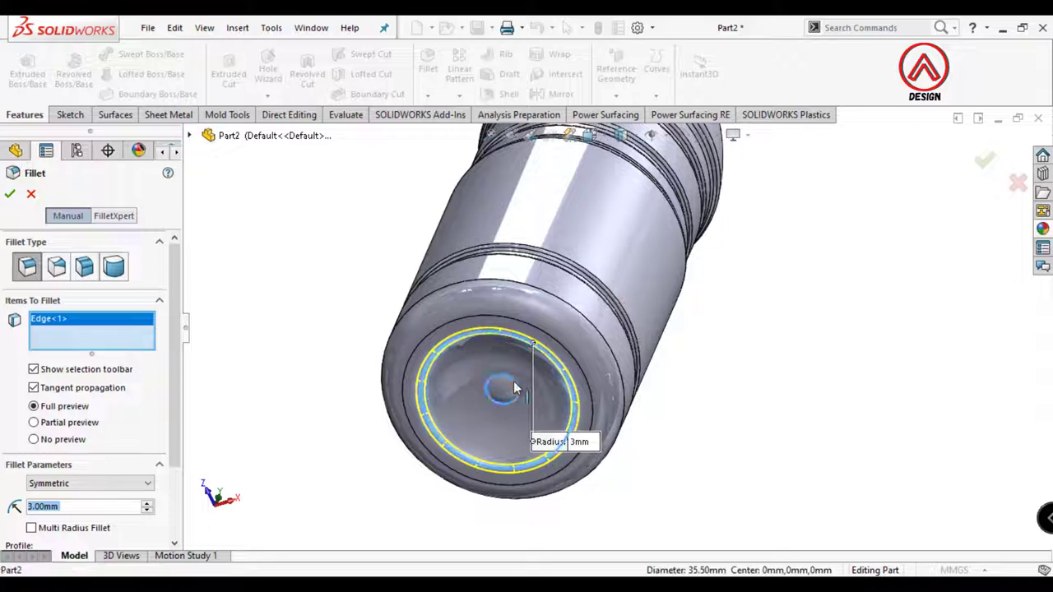
left_click(514, 381)
key("Return")
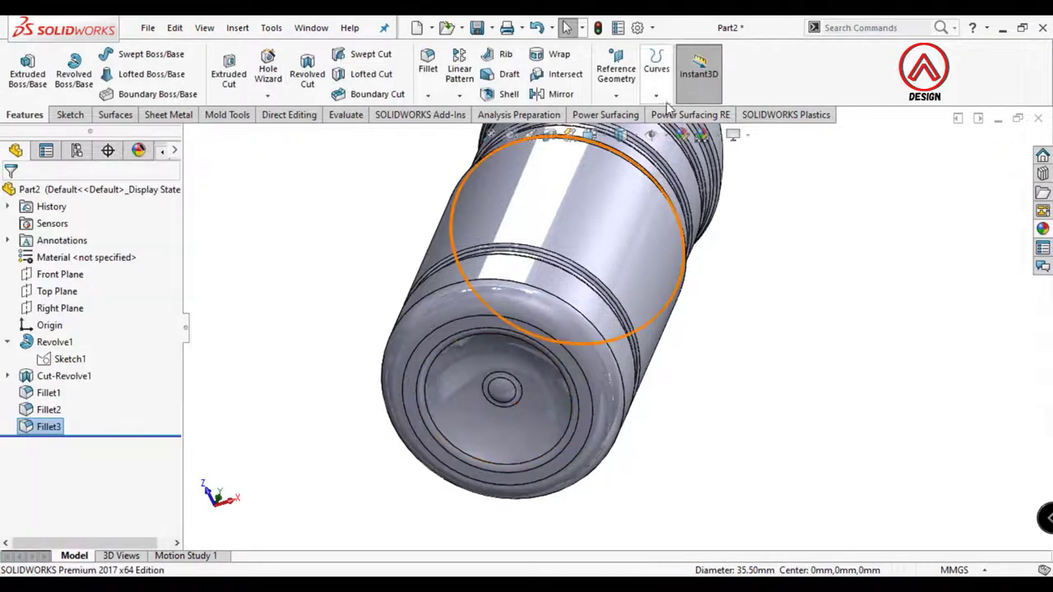
Show the bottle from the front and section it through the Front Plane
left_click(591, 136)
left_click(616, 203)
left_click(60, 274)
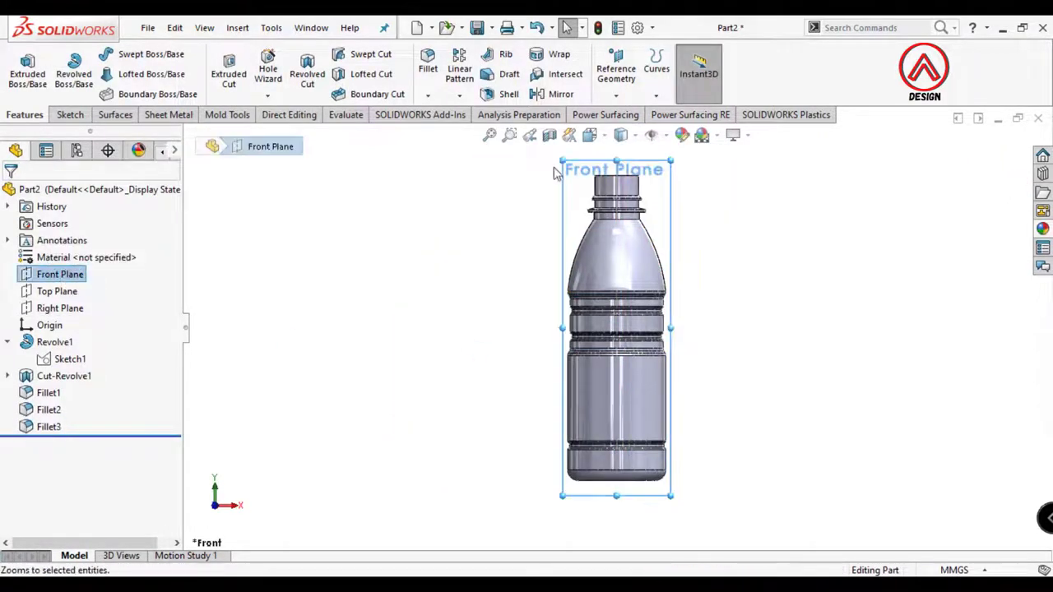
left_click(549, 135)
left_click(6, 196)
Start a sketch on the Front Plane and draw a vertical centerline from the origin up into the lower body
left_click(46, 274)
left_click(58, 247)
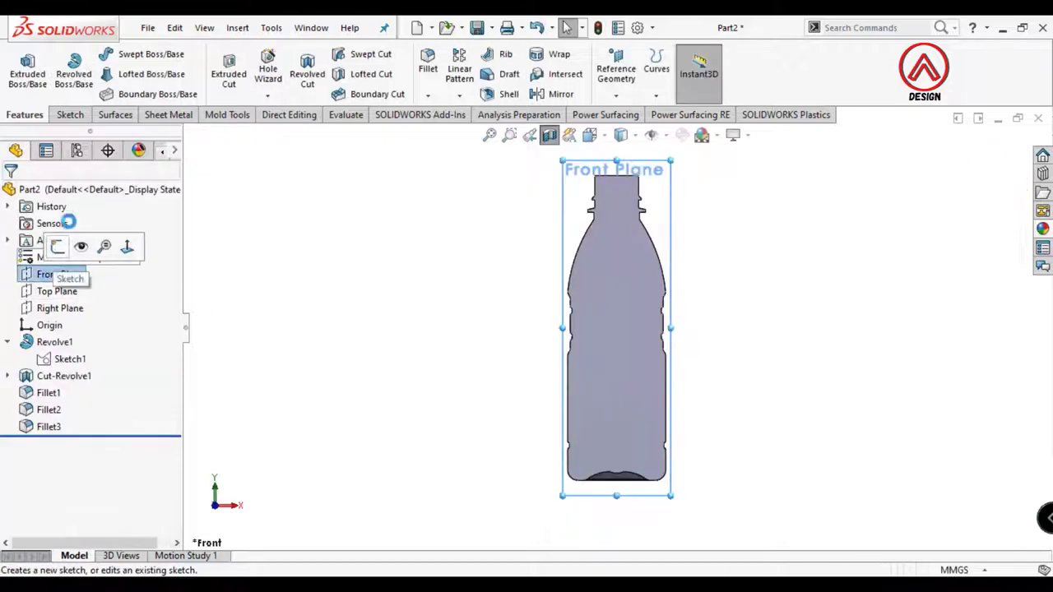
left_click(116, 54)
left_click(136, 92)
scroll(641, 491, "down", 5)
left_click(536, 448)
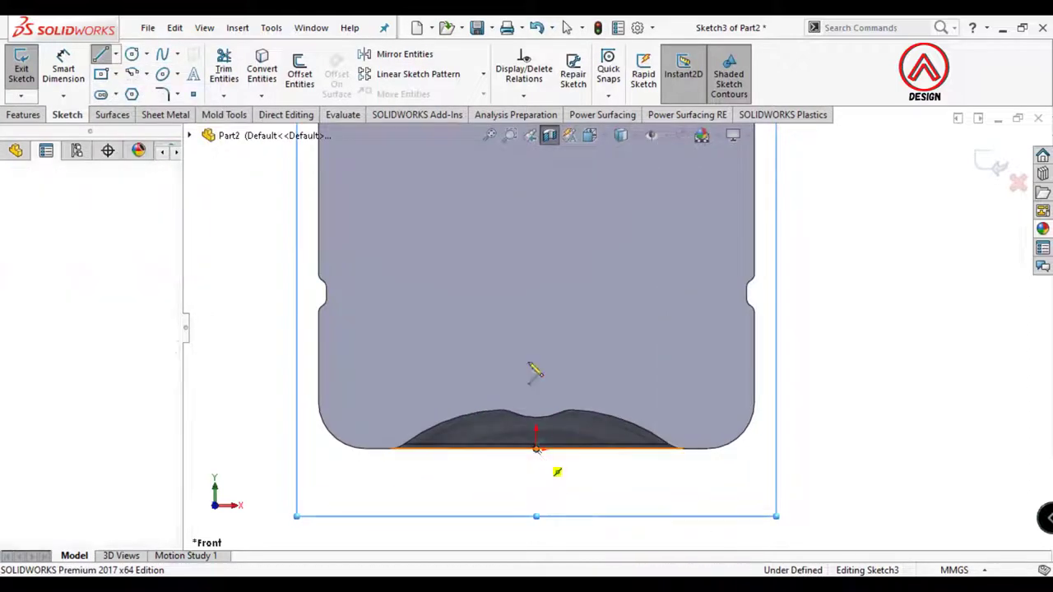
double_click(536, 260)
Draw a horizontal centerline from the origin along the base to beyond the bottle's right wall
left_click(116, 54)
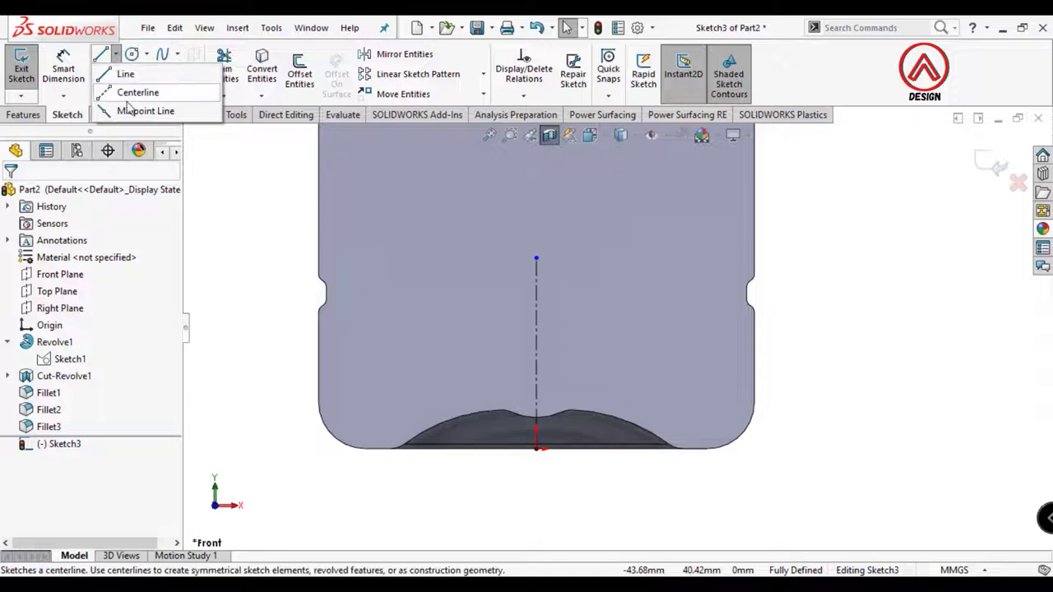
left_click(132, 92)
left_click(536, 448)
double_click(810, 450)
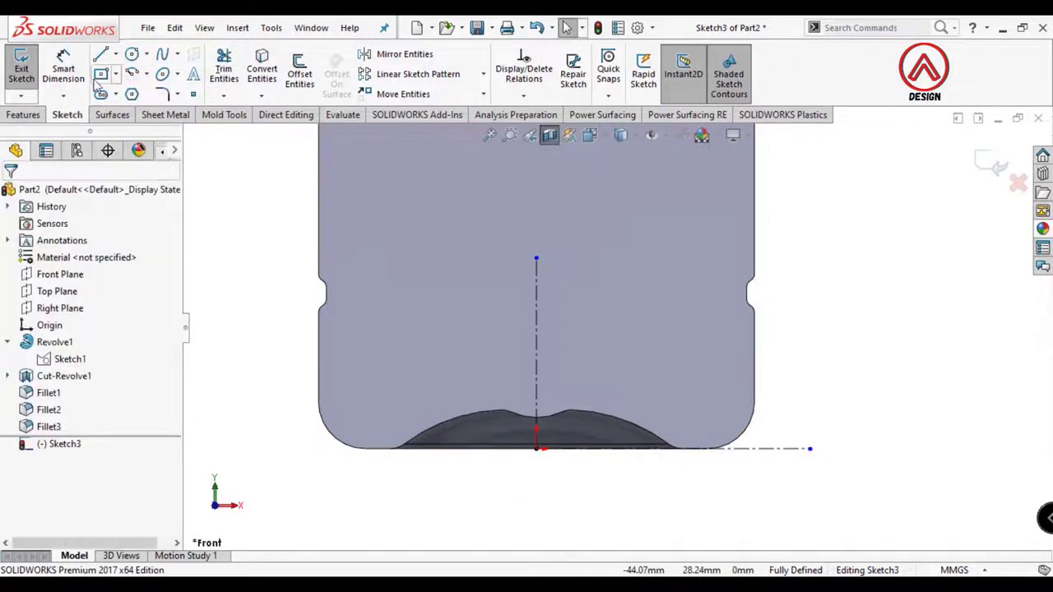
Draw an inclined line from the horizontal centerline, starting inside the base recess and rising toward the bottle's right wall
left_click(101, 54)
scroll(509, 417, "down", 2)
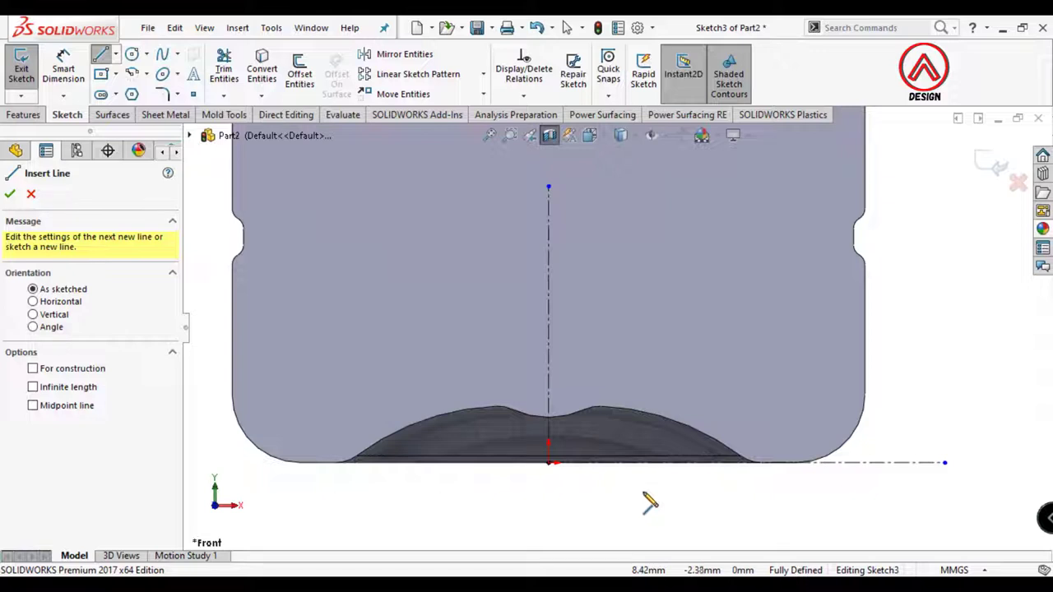
left_click(650, 464)
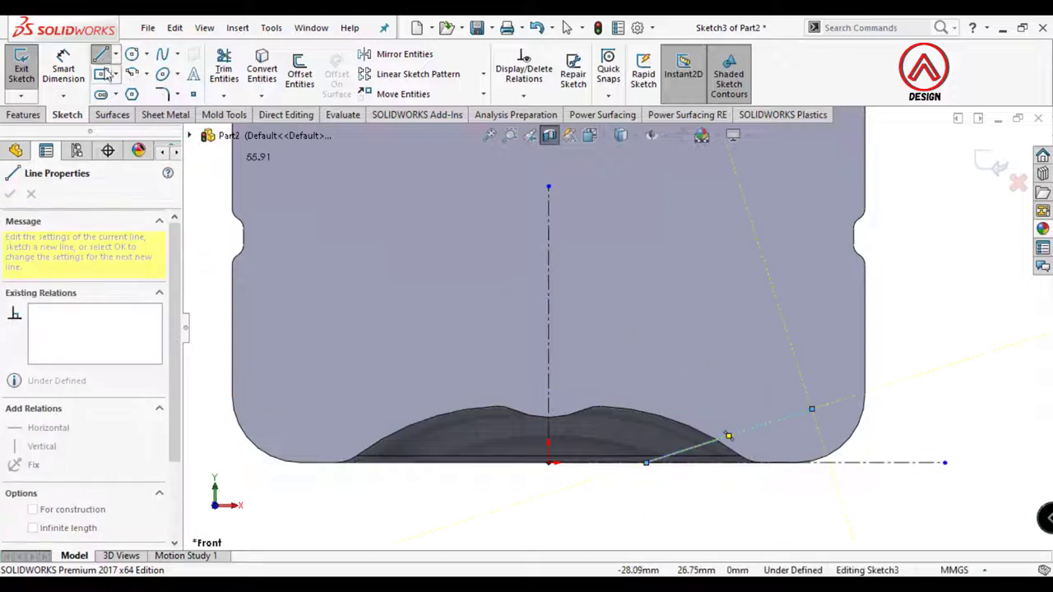
left_click(812, 408)
Add a three-point arc from the inclined line's upper end curving out past the right wall, and make it tangent to the line
key("a")
left_click(118, 250)
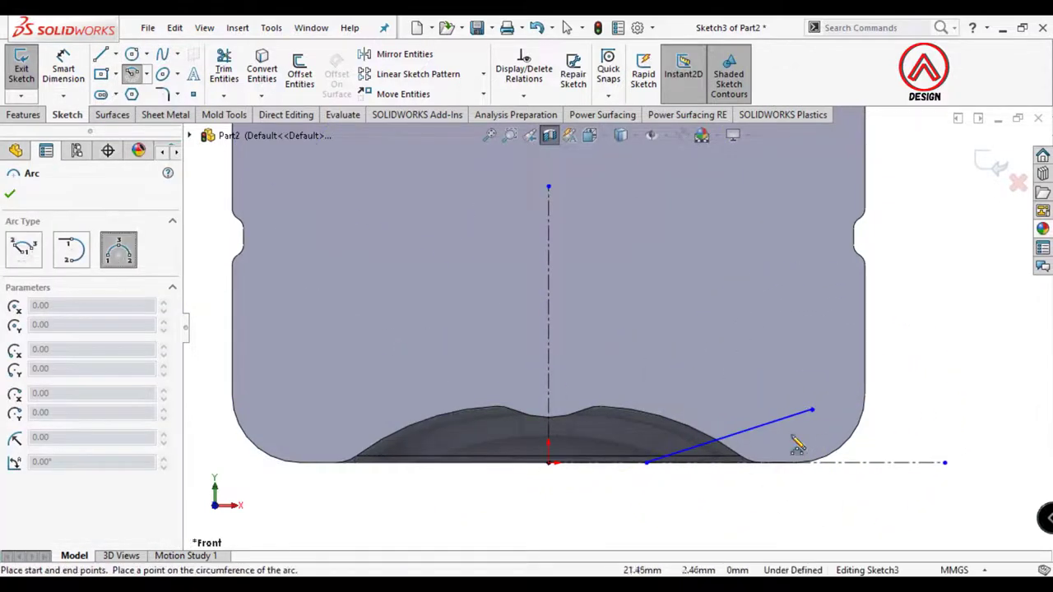
left_click(919, 333)
left_click(901, 364)
key("Escape")
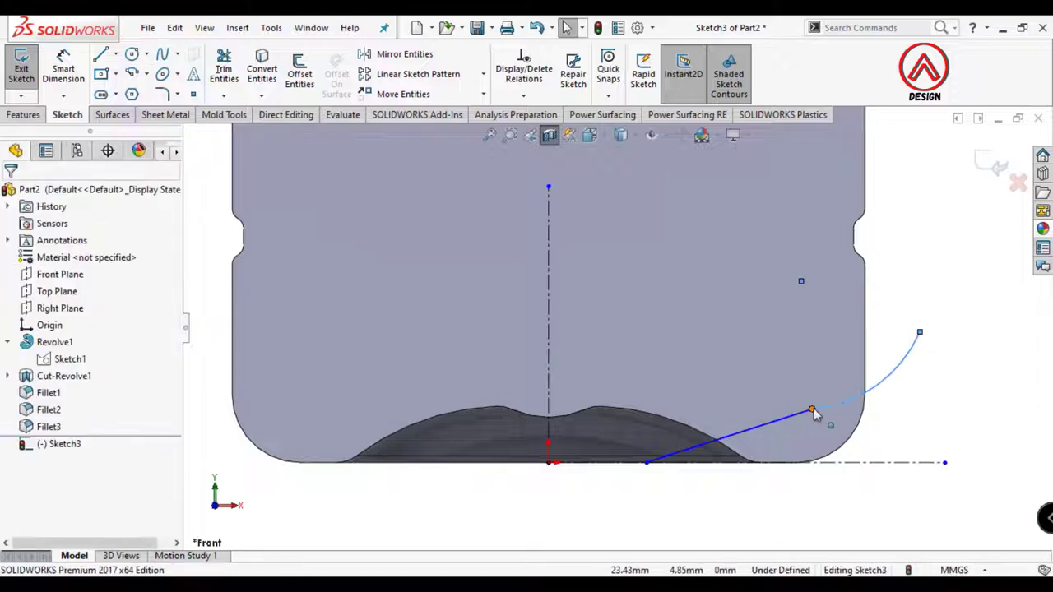
left_click(813, 409)
left_click(859, 361)
Dimension the inclined line's lower endpoint 8.5 mm from the vertical centerline
left_click(66, 72)
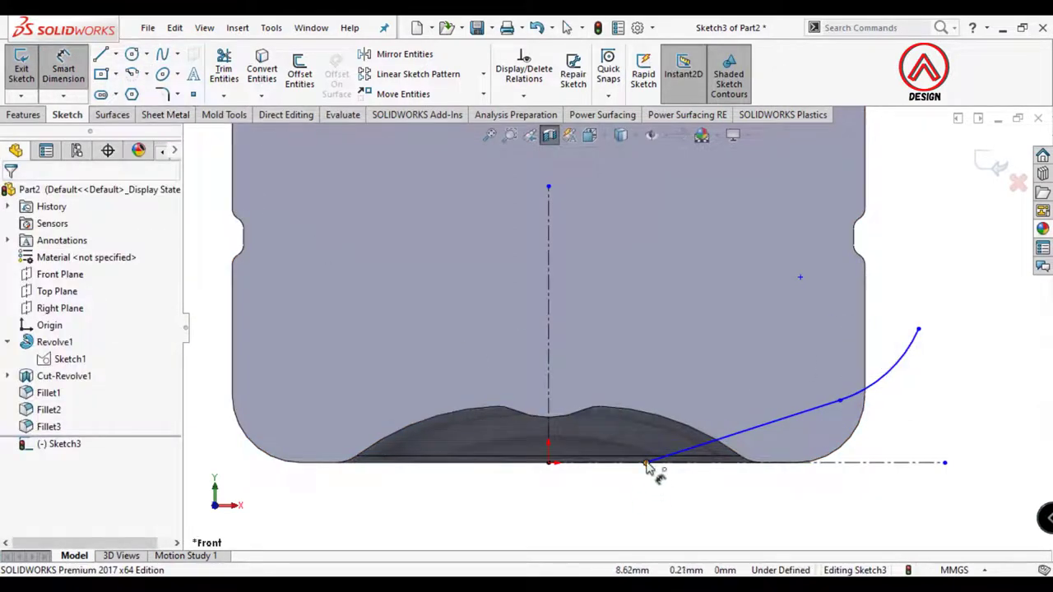
left_click(646, 463)
left_click(548, 430)
left_click(593, 499)
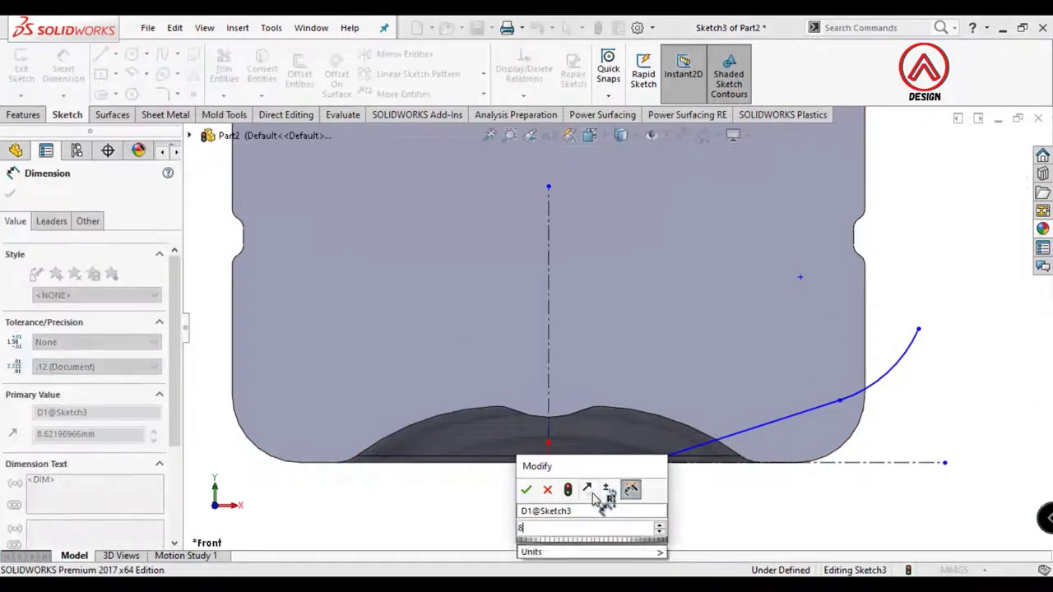
type("8,5")
key("Return")
Dimension the junction of the line and arc 20 mm from the vertical centerline
left_click(838, 400)
left_click(550, 399)
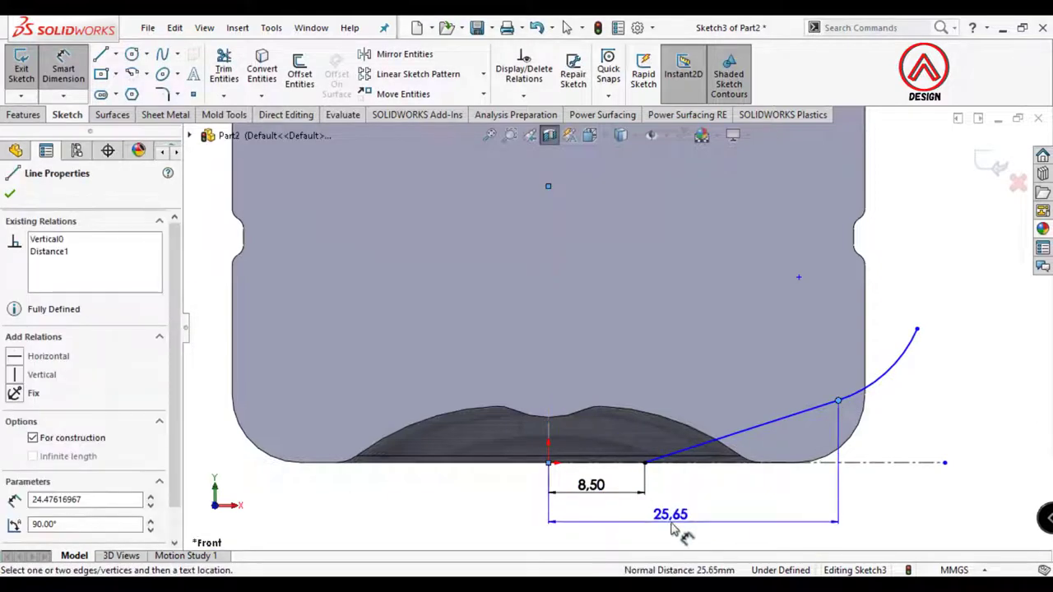
left_click(679, 525)
key("Return")
Dimension the angle between the inclined line and the horizontal centerline as 12°
left_click(742, 416)
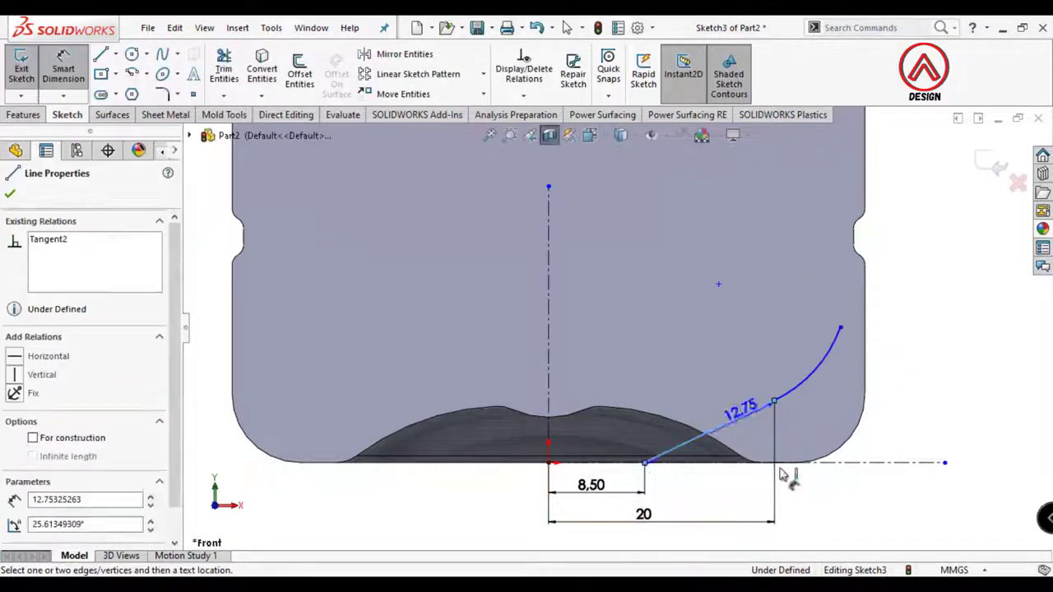
left_click(803, 463)
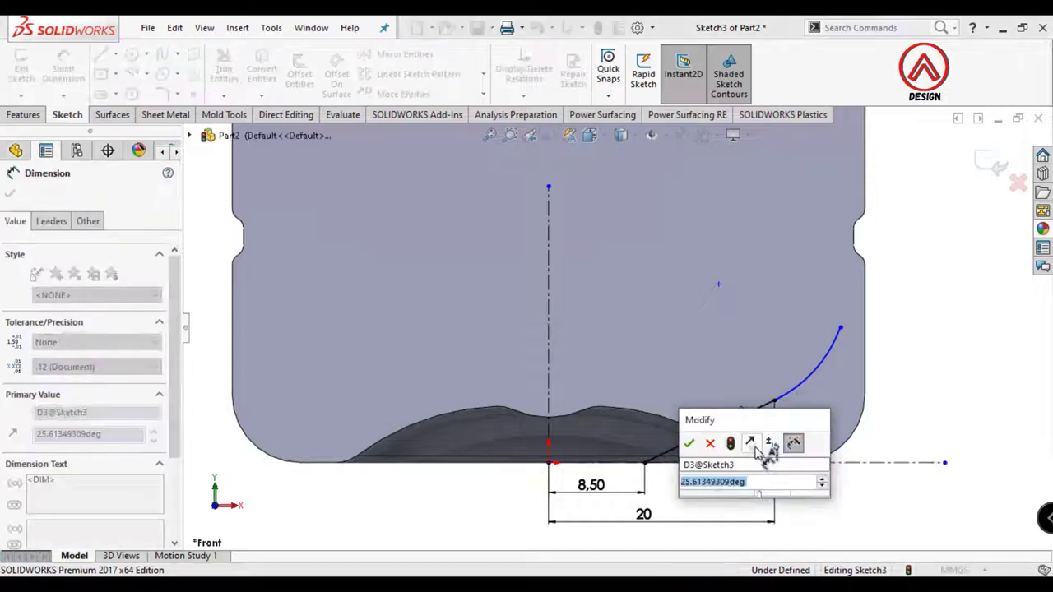
type("2")
key("Return")
Dimension the tangent arc with a 20 mm radius
left_click_drag(839, 424, 826, 434)
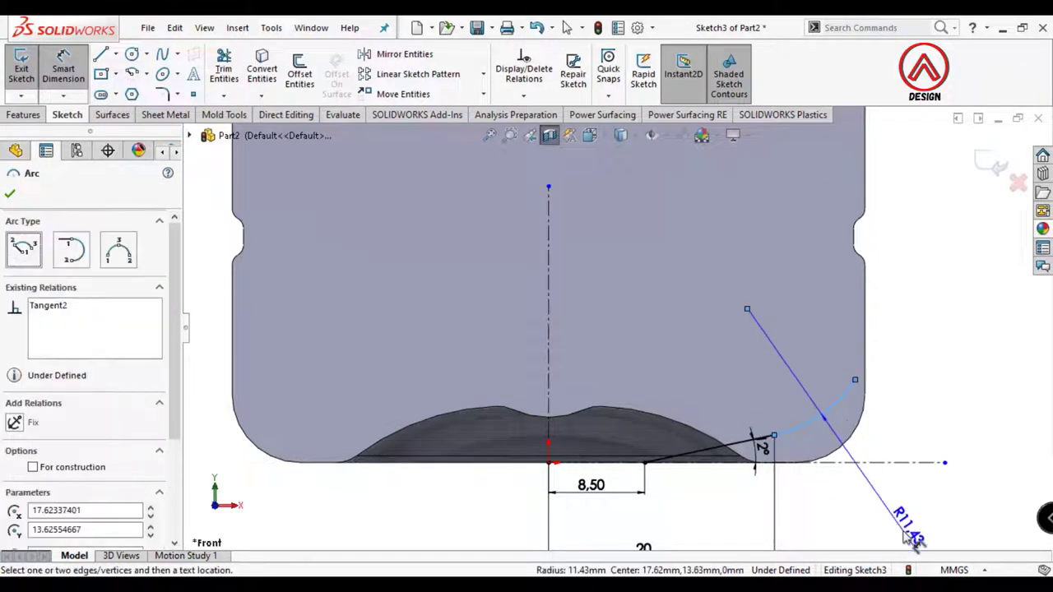
left_click(859, 503)
type("20")
key("Return")
key("Escape")
Dimension the arc's free endpoint 35 mm from the vertical centerline
scroll(787, 378, "up", 3)
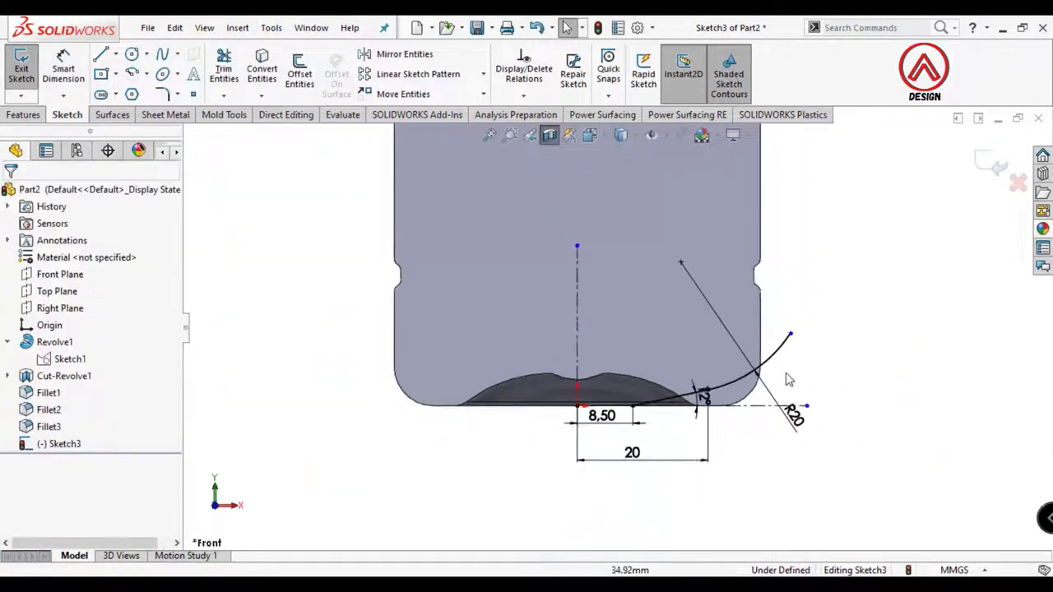
scroll(788, 382, "down", 2)
left_click(74, 72)
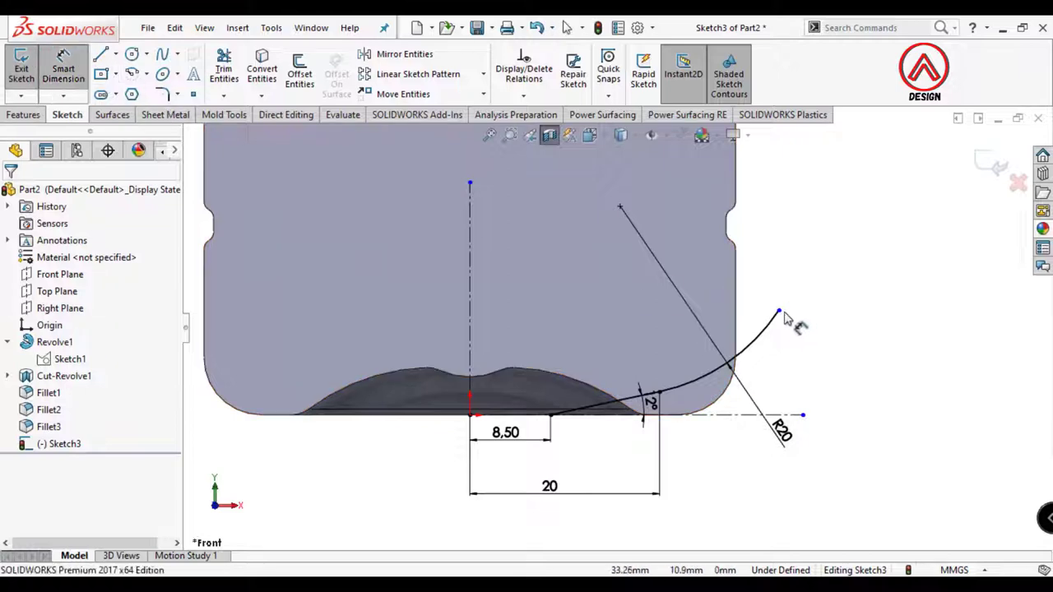
left_click(779, 311)
left_click(471, 346)
left_click(613, 527)
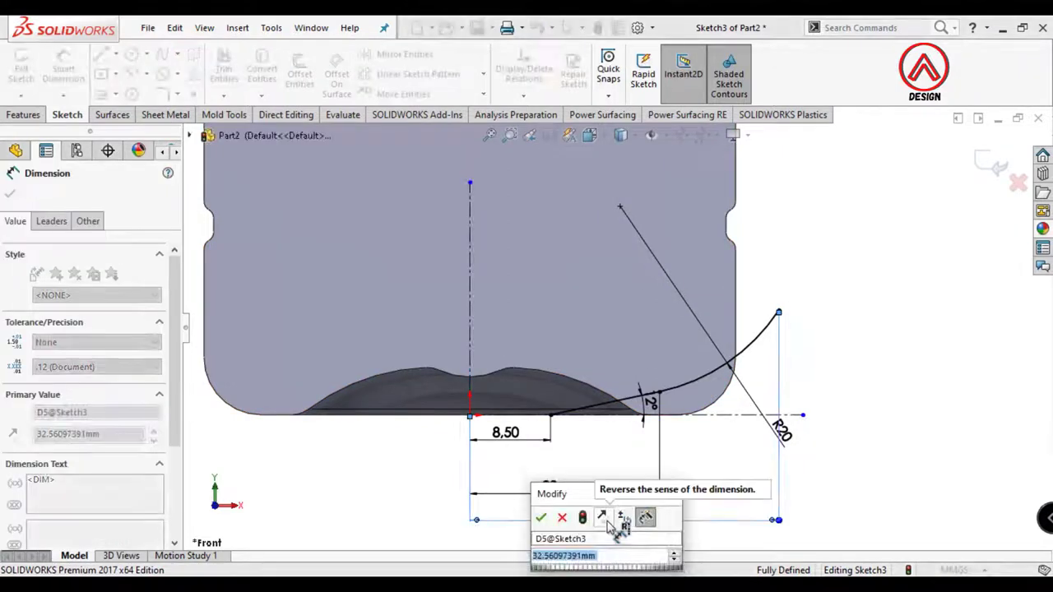
type("35")
key("Return")
left_click(863, 363)
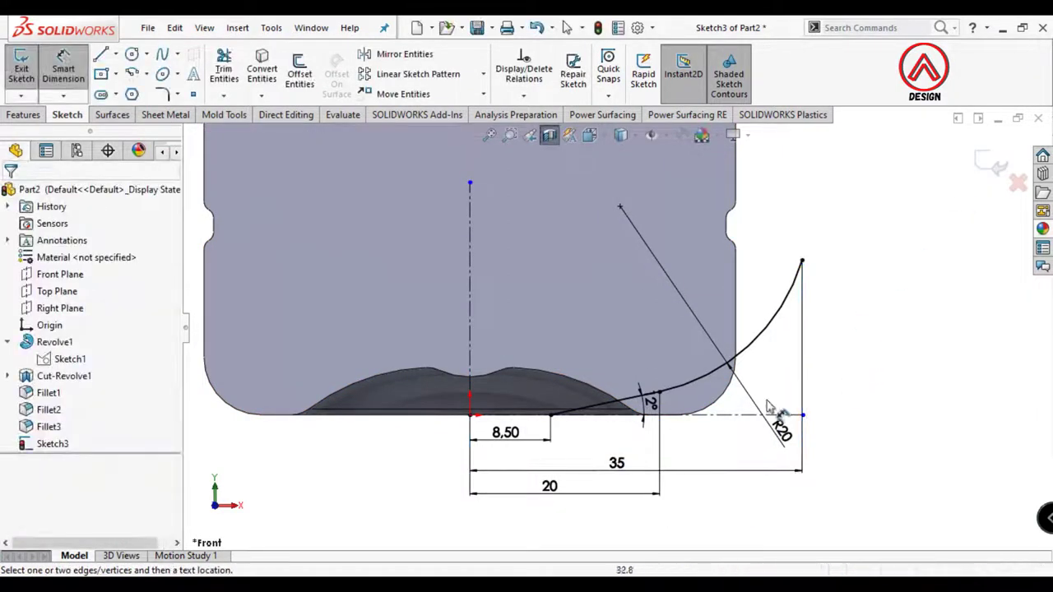
Change the distance from the vertical centerline to the arc's free endpoint to 30 mm
left_click(617, 467)
type("30")
key("Return")
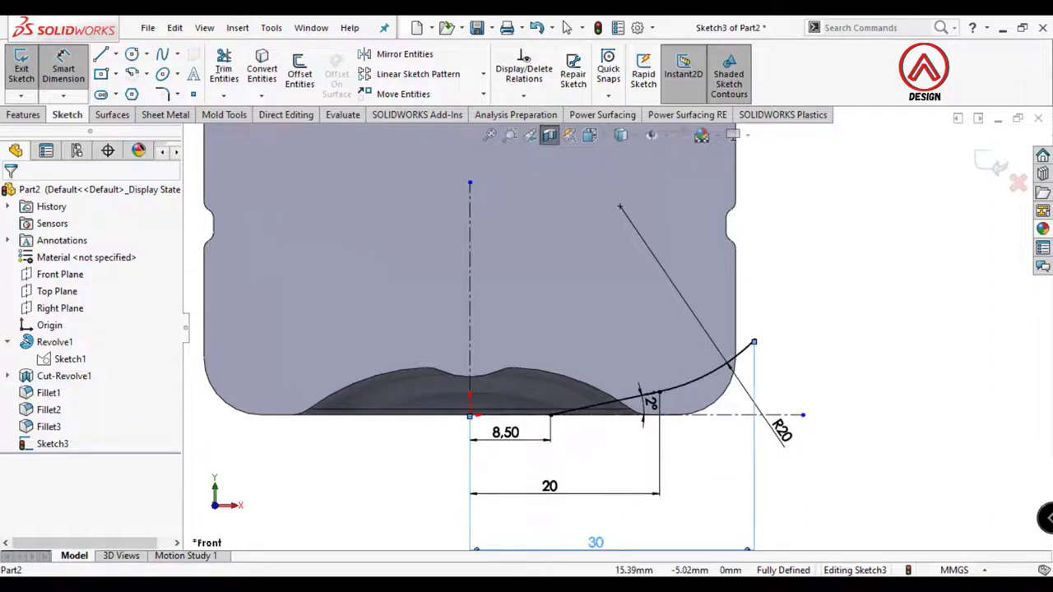
Set the arc endpoint's distance from the vertical centerline to 32 mm and finish the sketch
scroll(775, 384, "up", 3)
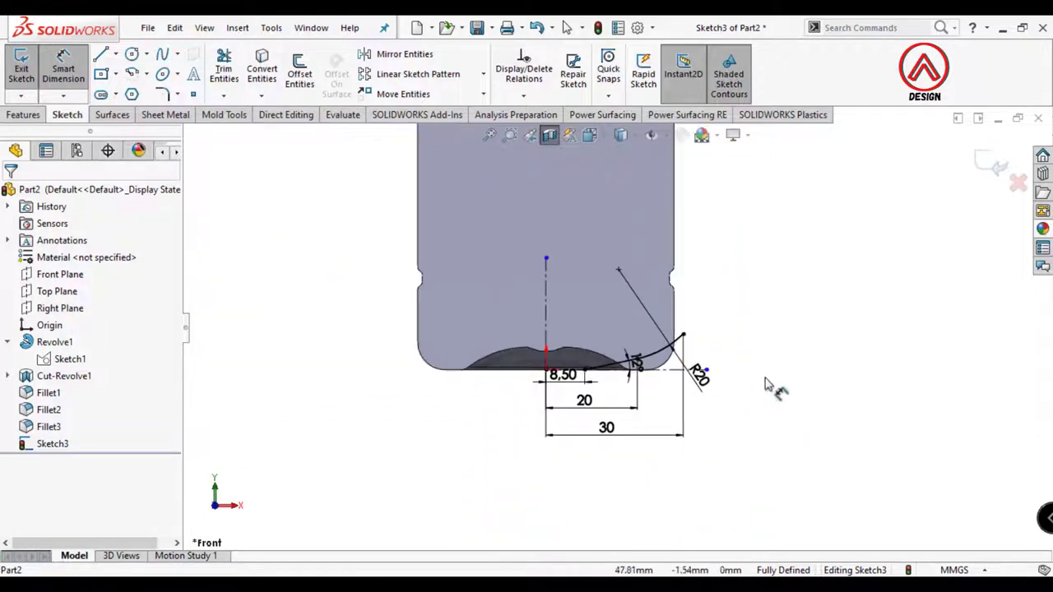
left_click(609, 420)
type("32")
key("Return")
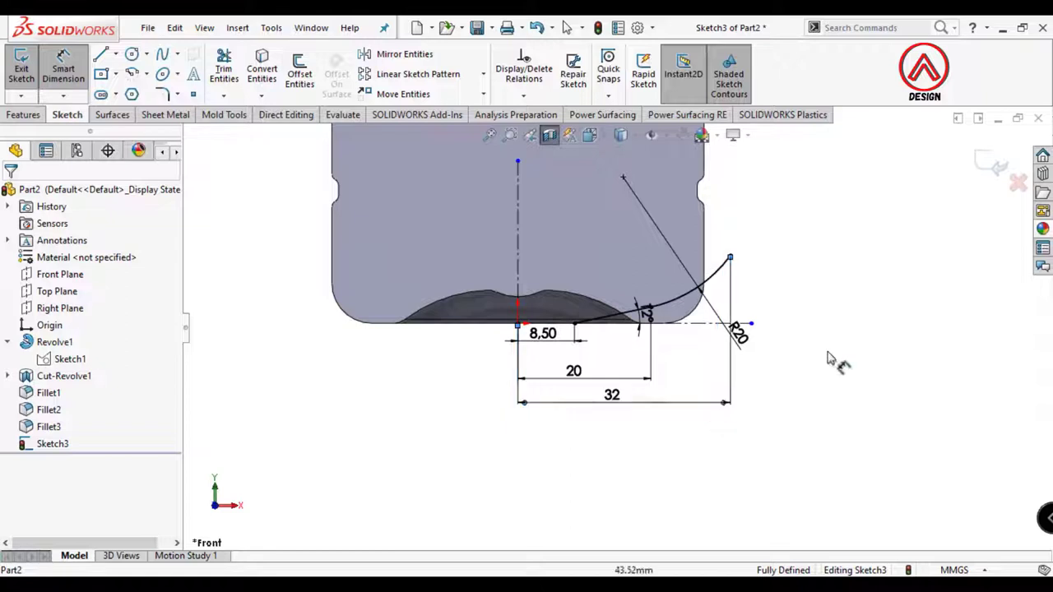
scroll(864, 234, "up", 1)
left_click(983, 164)
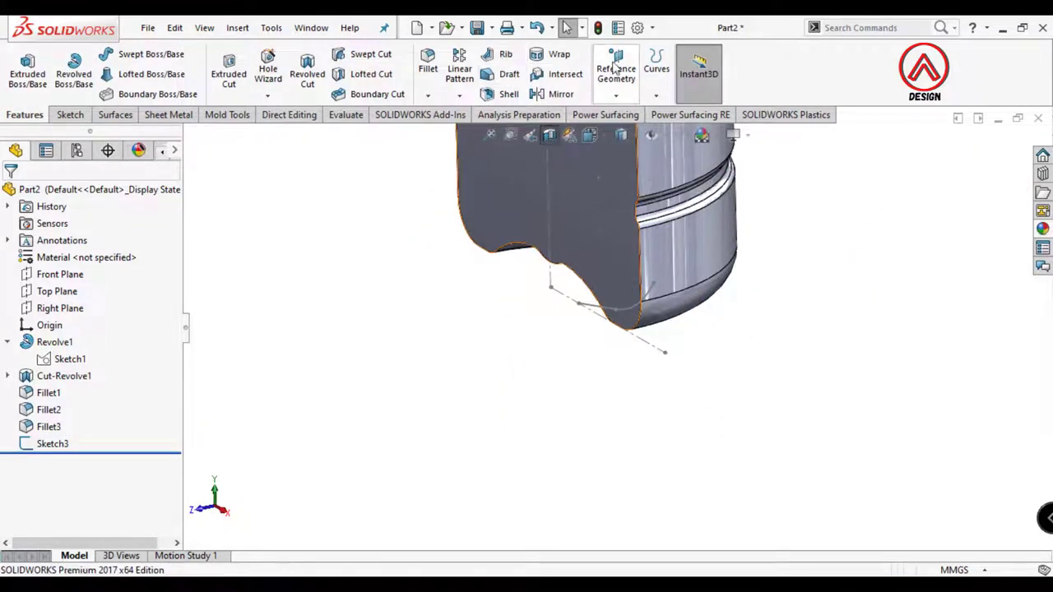
Create a reference plane through the arc's outer endpoint, using the arc itself as the second reference
left_click(616, 72)
left_click(630, 112)
left_click(653, 285)
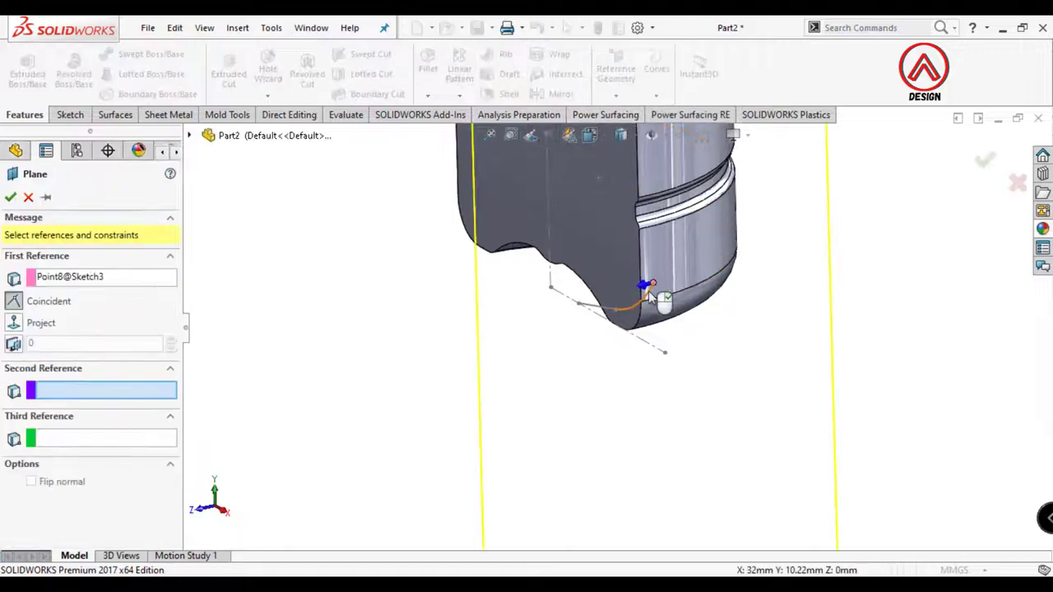
left_click(646, 294)
left_click(9, 197)
View the new reference plane straight on and start a sketch on it
left_click(694, 294)
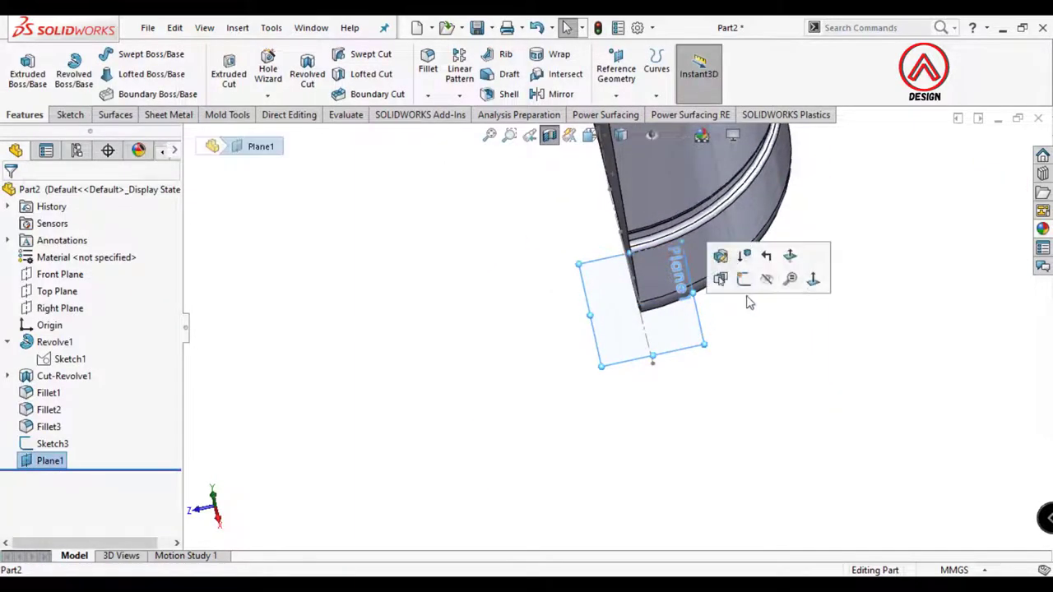
left_click(802, 278)
left_click(71, 114)
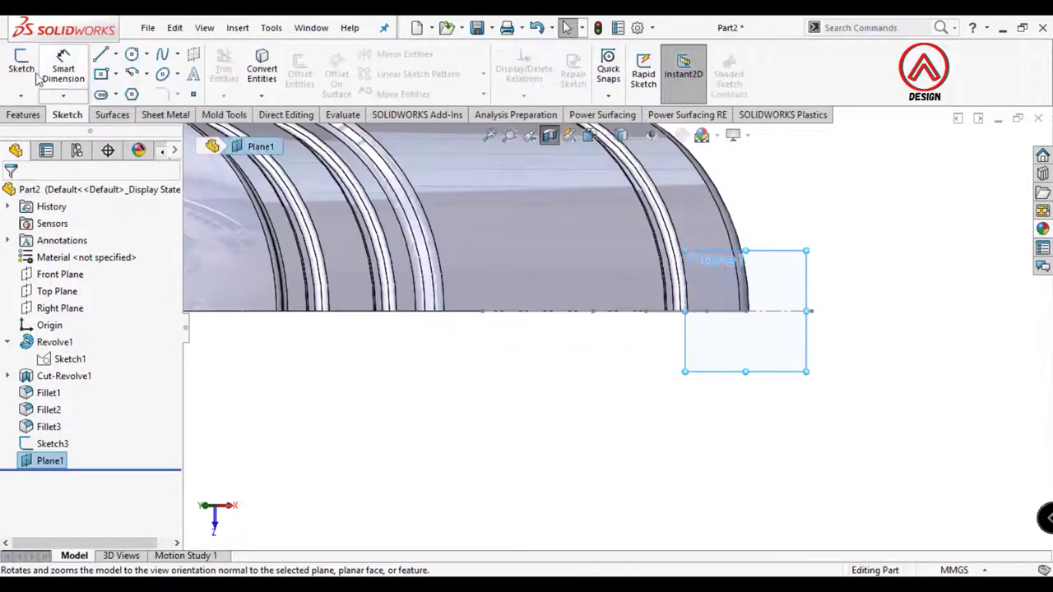
left_click(22, 65)
Sketch a three-sided inscribed-circle polygon centred near the arc's endpoint, with one vertex on the horizontal axis pointing toward the bottle's interior
left_click(130, 94)
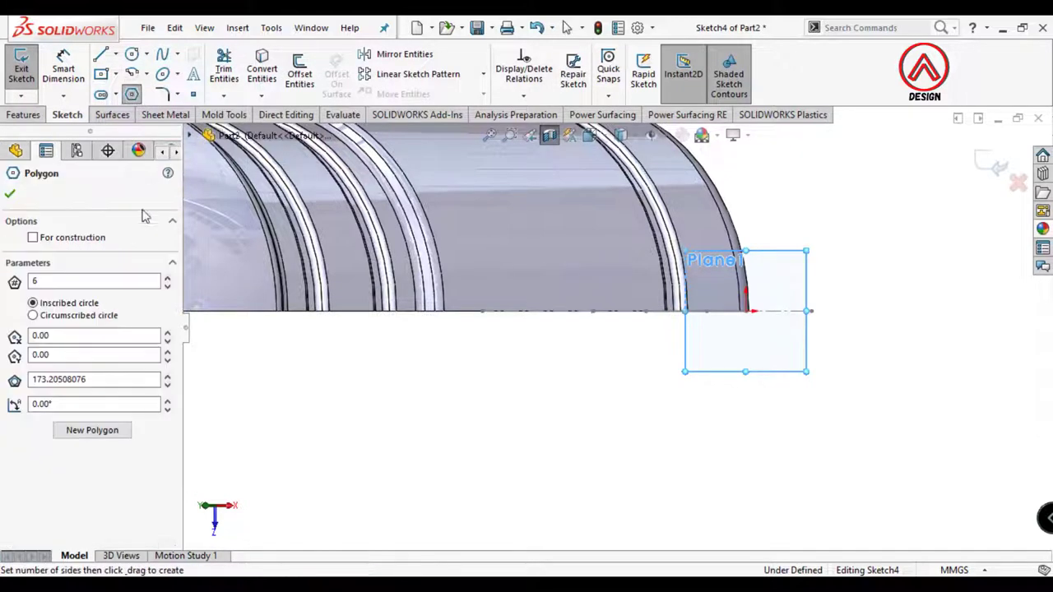
scroll(769, 326, "down", 5)
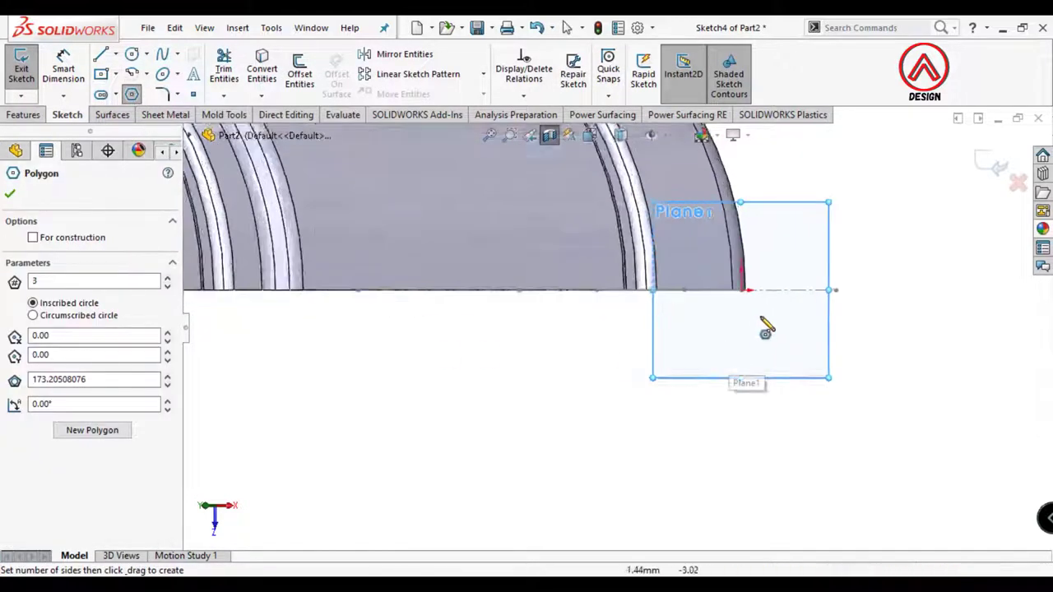
left_click_drag(693, 285, 668, 292)
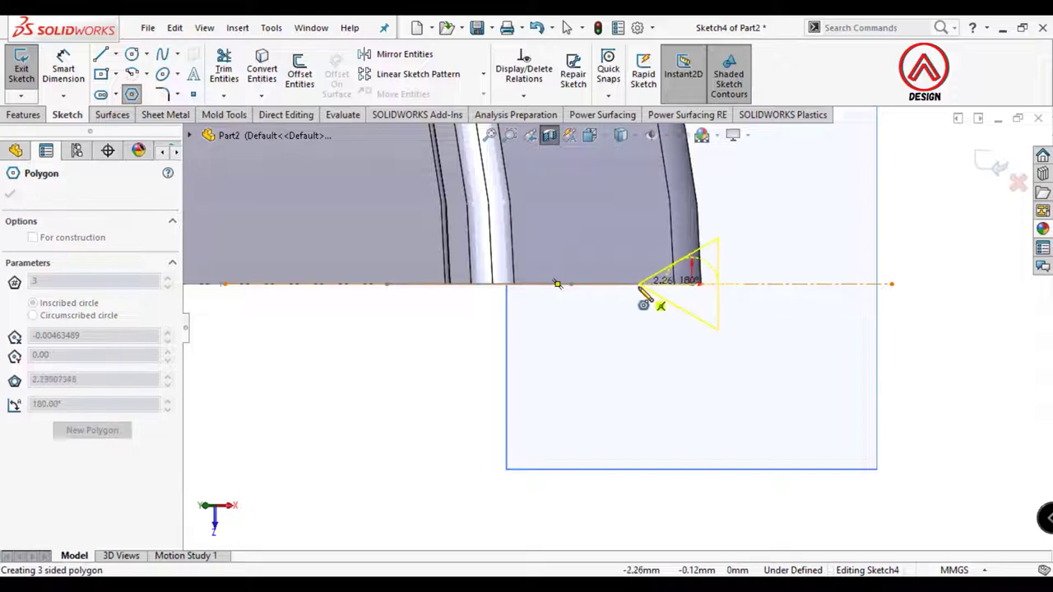
left_click(639, 287)
key("Escape")
Constrain the triangle's centre point to the arc of the previous sketch
scroll(704, 288, "down", 4)
middle_click_drag(666, 304, 676, 234)
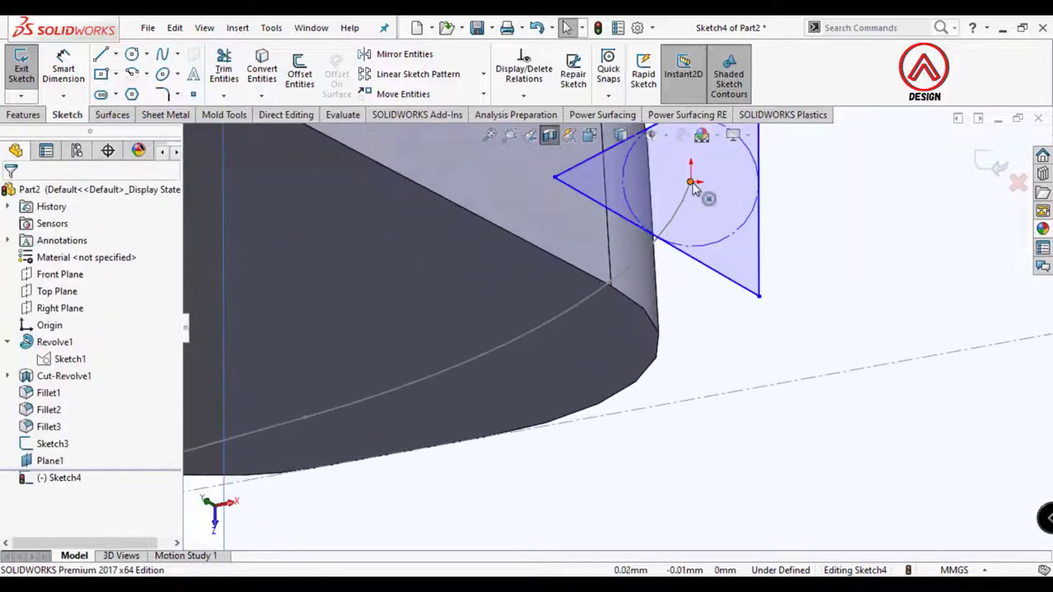
left_click(691, 181)
left_click(670, 216, "ctrl")
left_click(775, 123)
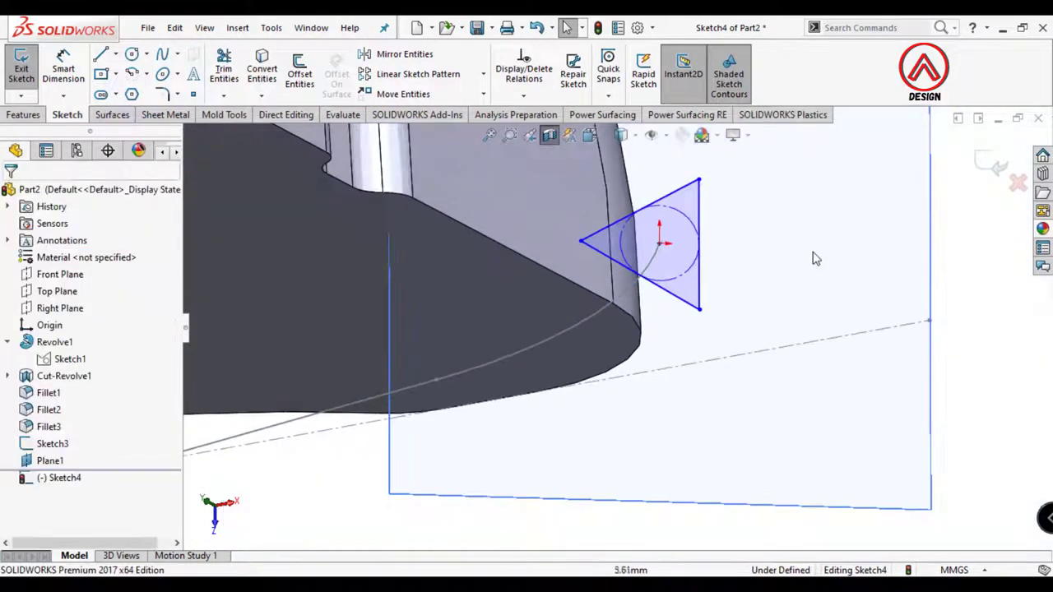
Return to the view normal to the sketch and dimension the triangle's inscribed circle with a 5 mm diameter
left_click(589, 135)
left_click(676, 213)
scroll(777, 331, "down", 7)
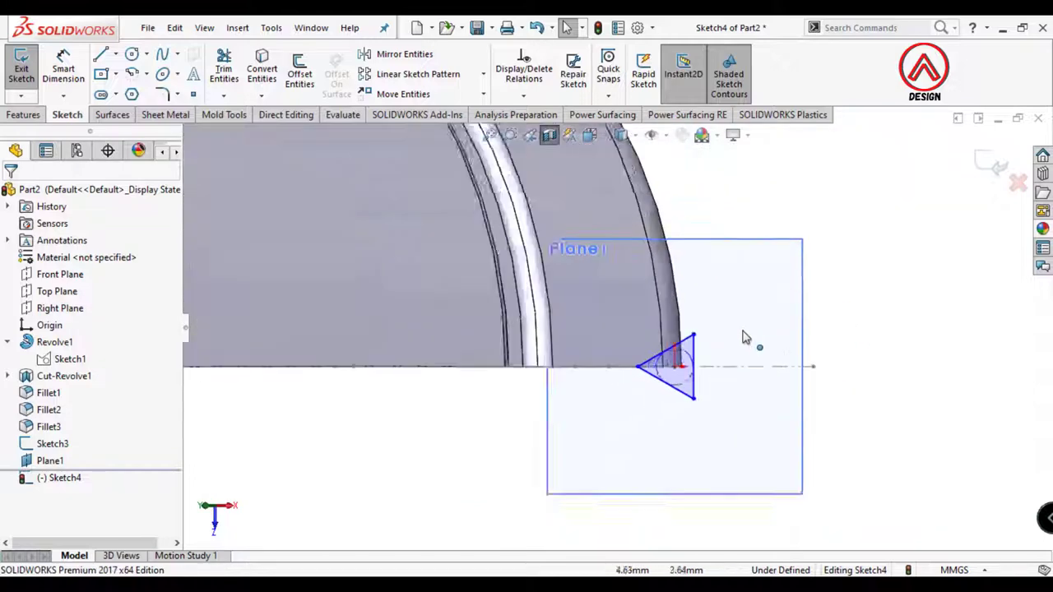
scroll(723, 362, "down", 5)
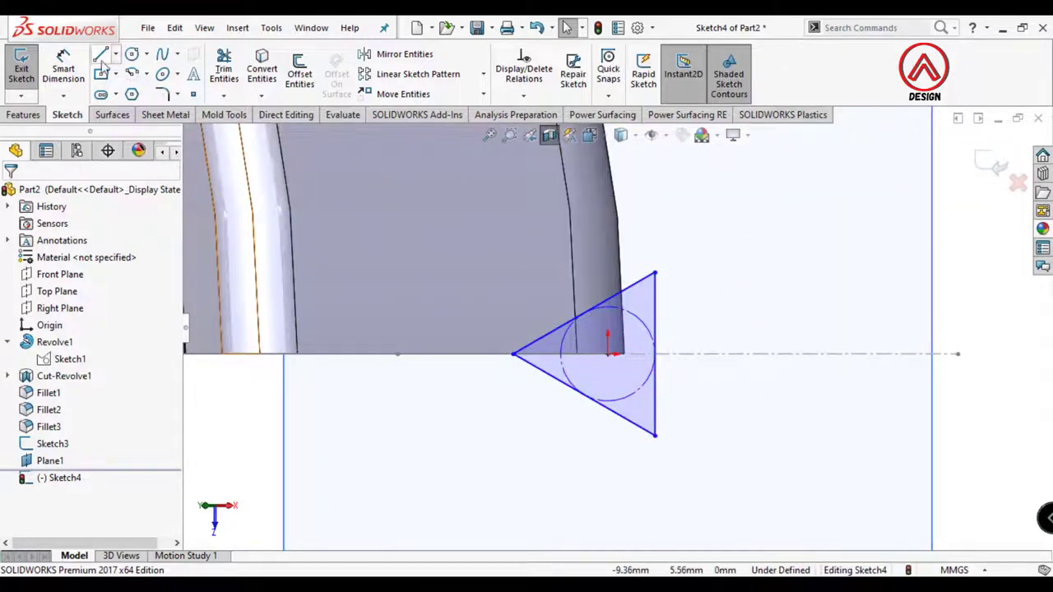
left_click(64, 72)
left_click(654, 345)
left_click(772, 245)
type("5")
key("Return")
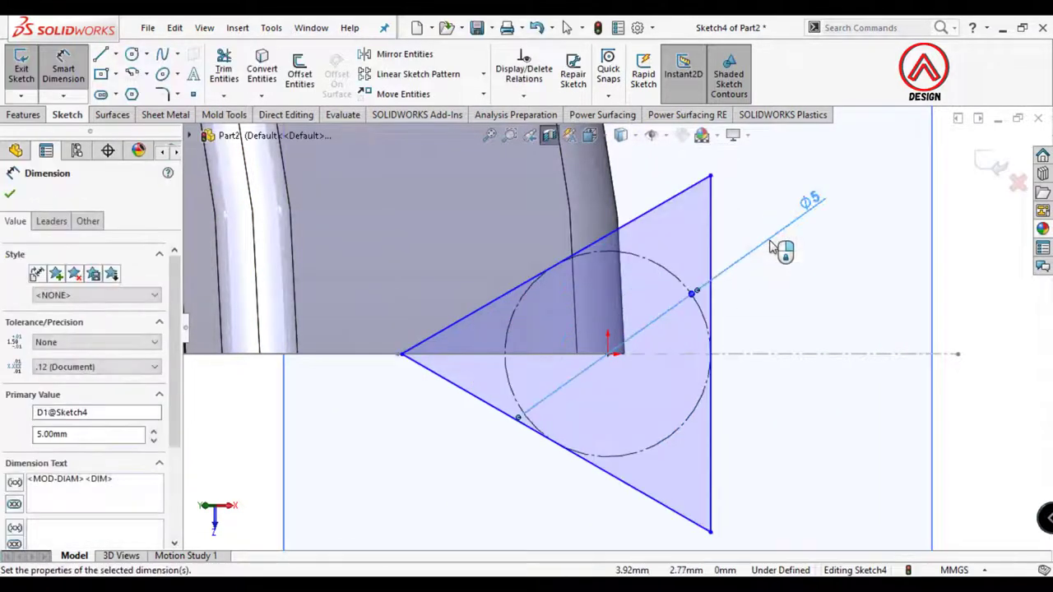
Make the triangle's outer side vertical to fully define the polygon
scroll(705, 341, "up", 3)
scroll(705, 340, "down", 2)
key("Escape")
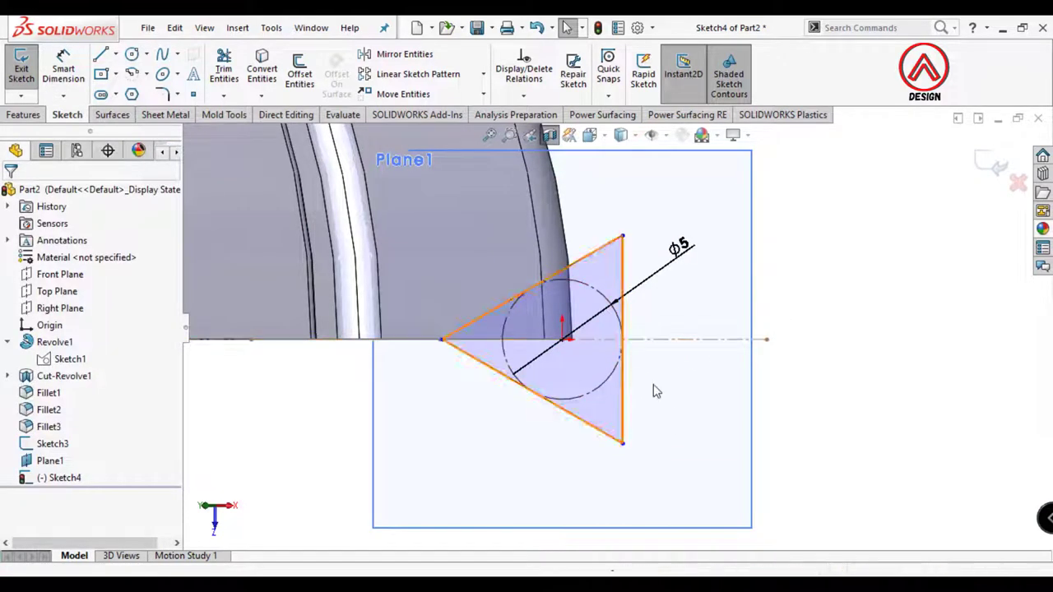
left_click(623, 370)
left_click(692, 321)
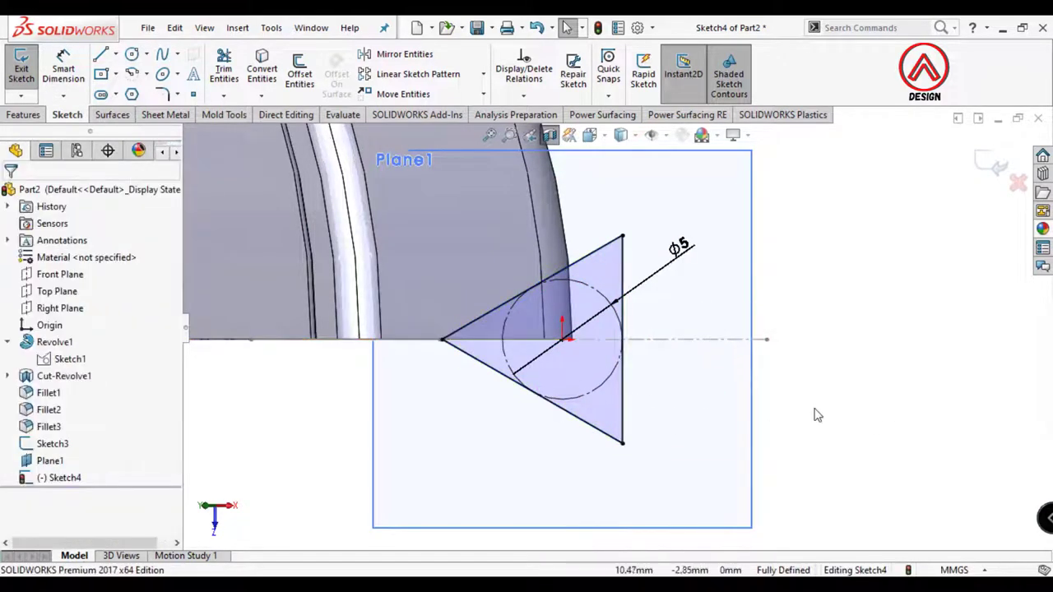
Round the triangle's inward-pointing vertex with a 1.5 mm sketch fillet
left_click(164, 94)
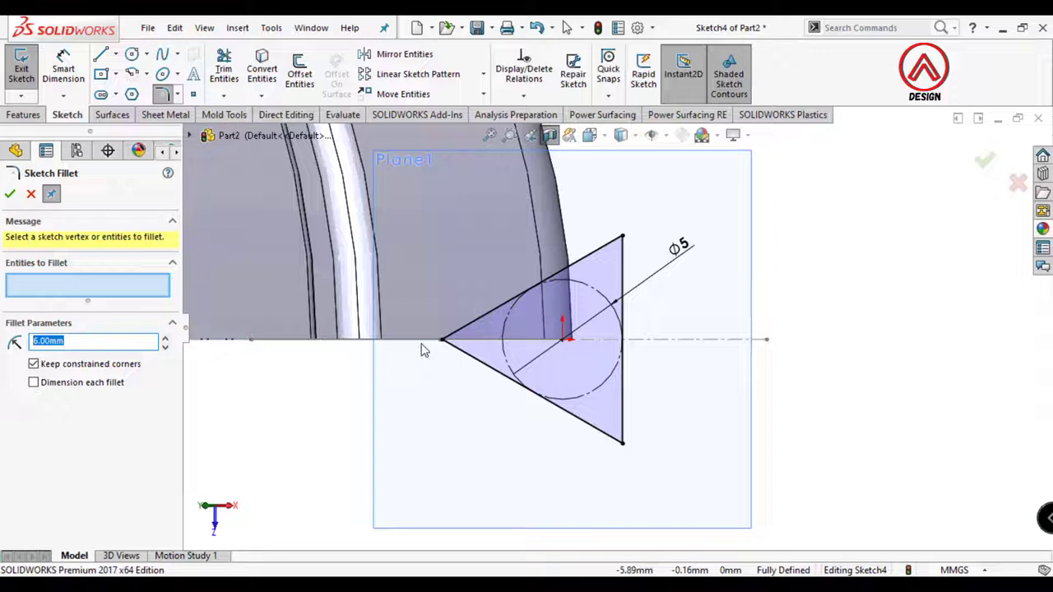
left_click(477, 365)
left_click(10, 195)
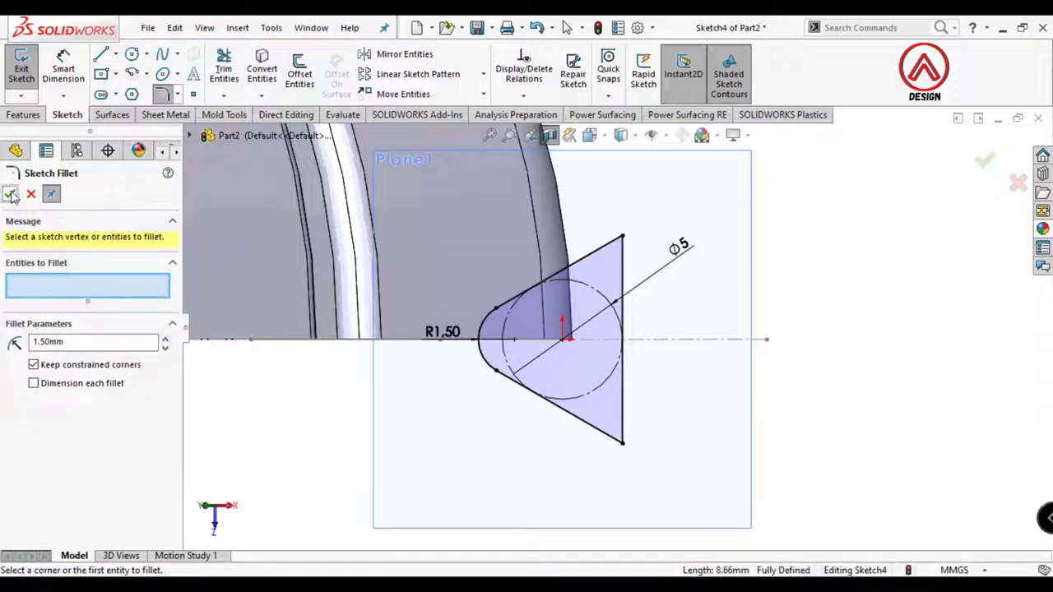
Close the sketch fillet command and delete the triangle's vertical outer side
scroll(609, 315, "up", 2)
scroll(644, 289, "down", 1)
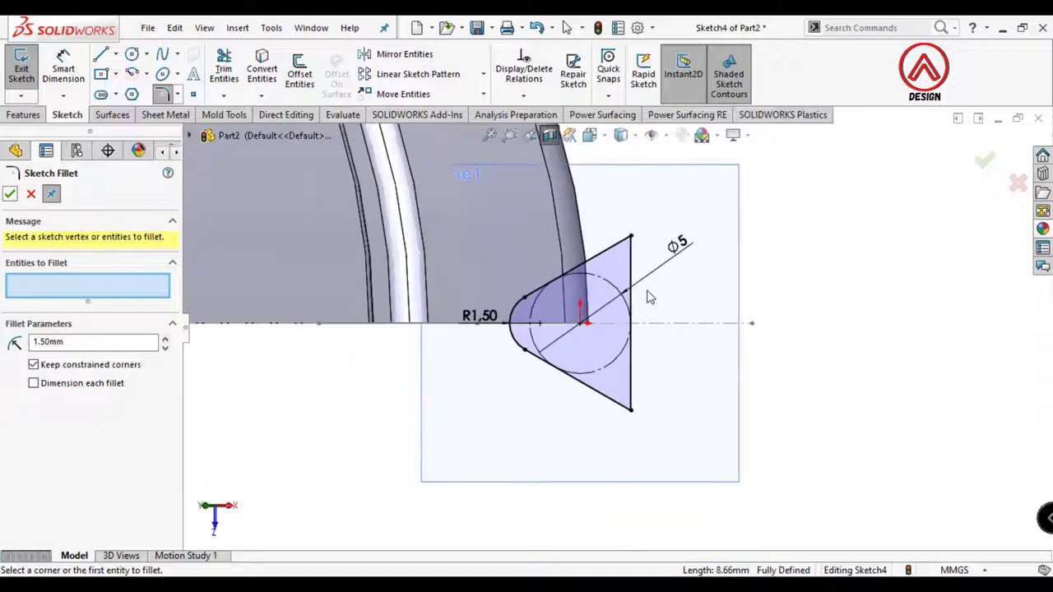
key("Escape")
left_click(630, 274)
key("Delete")
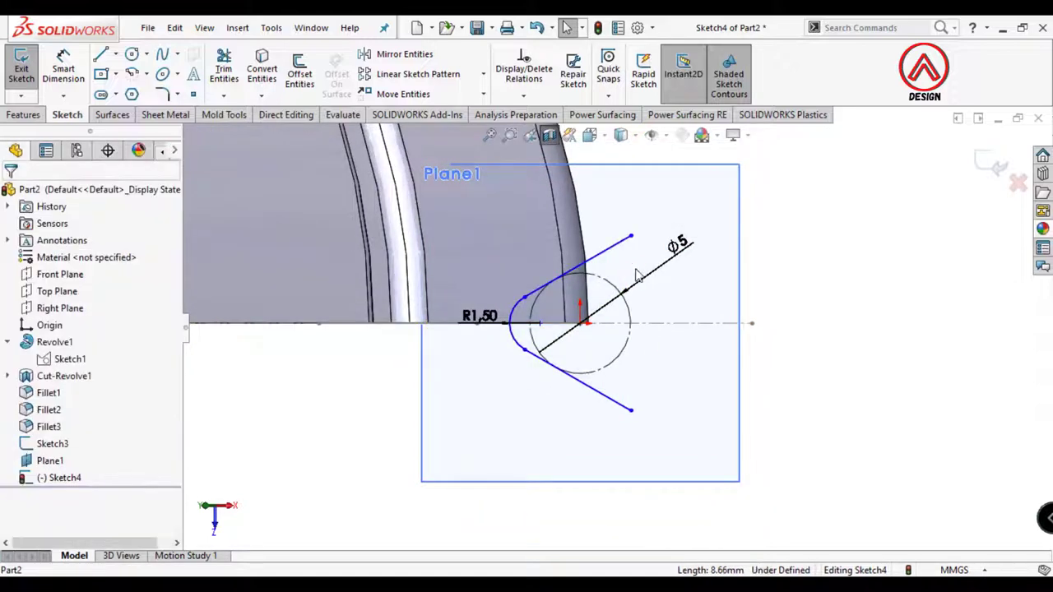
Lengthen the triangle's two slanted sides outward and close the profile with a line between their open ends
left_click_drag(631, 237, 670, 219)
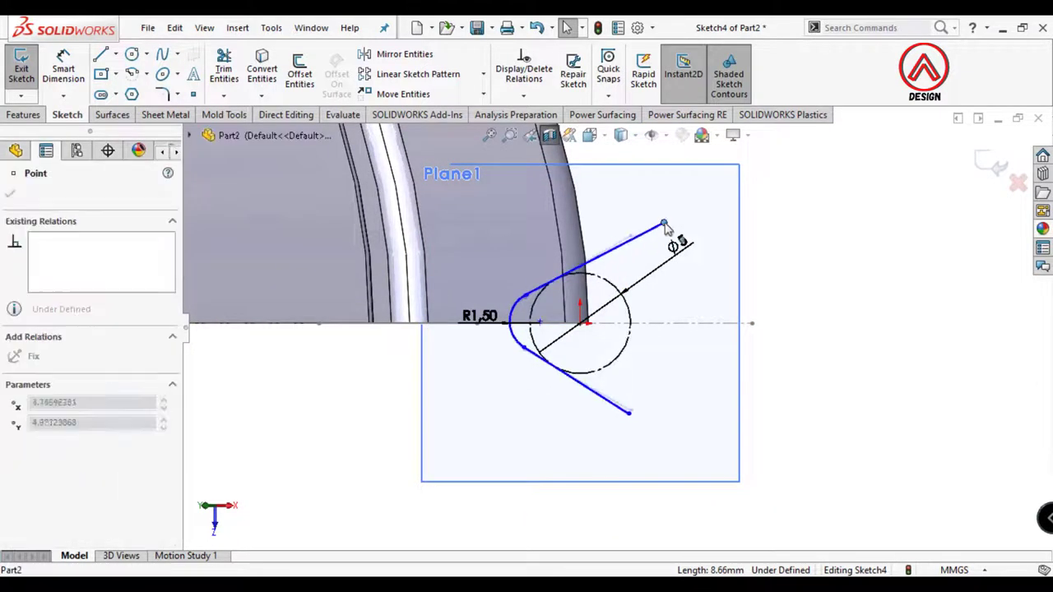
key("l")
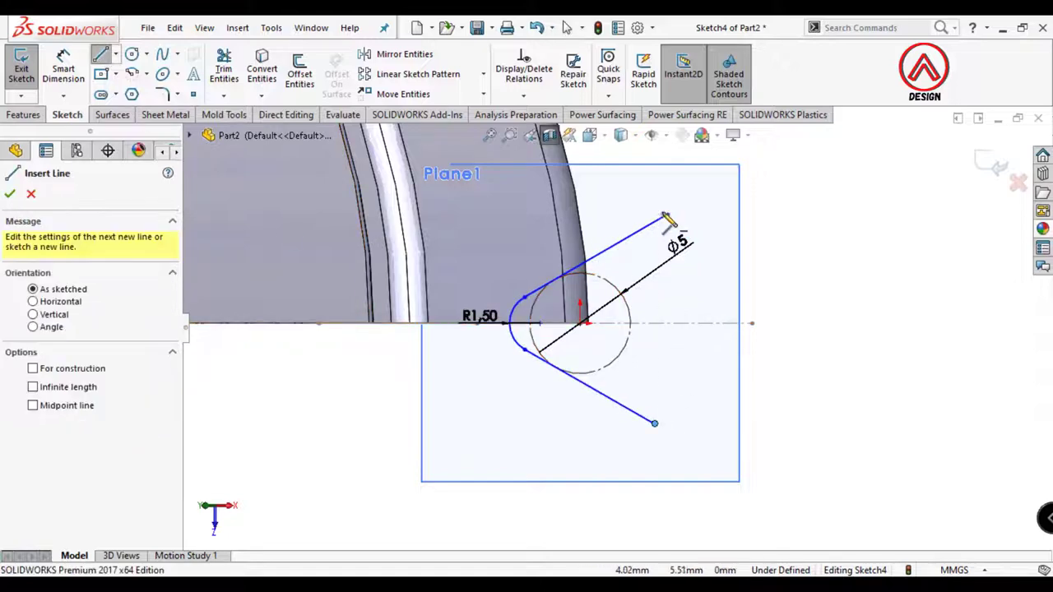
left_click(668, 218)
left_click(655, 424)
key("Escape")
Make the profile's closing line vertical and move it farther outward from the bottle
left_click(654, 354)
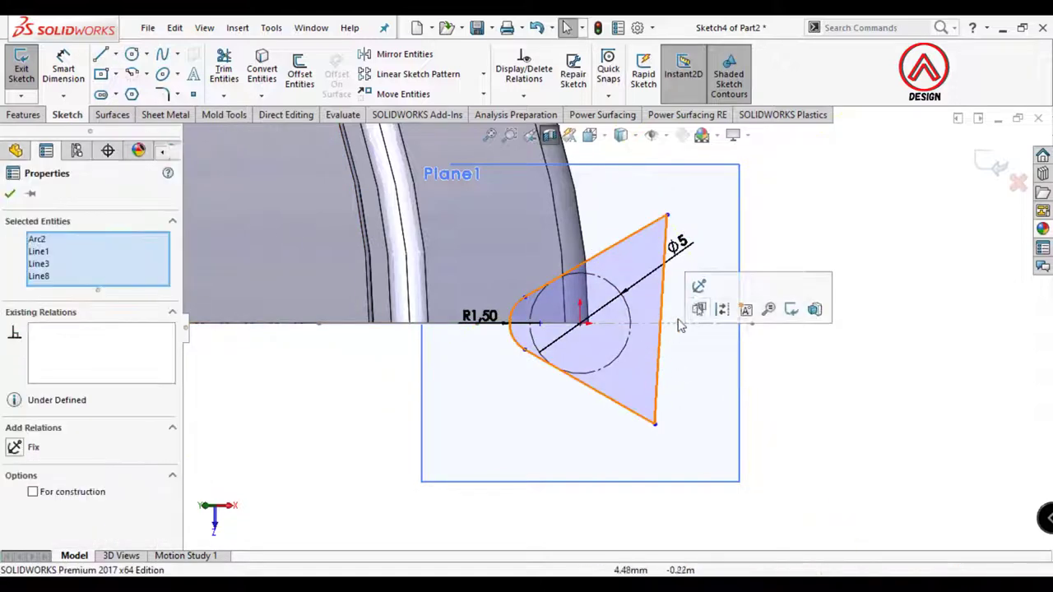
left_click(792, 409)
left_click(657, 352)
left_click(724, 281)
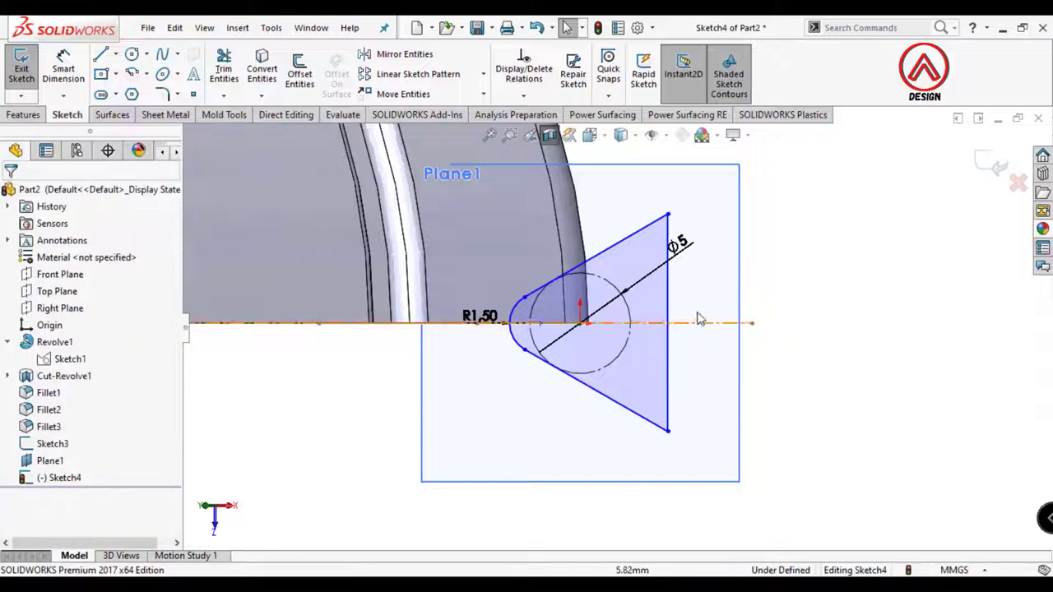
left_click_drag(668, 322, 701, 323)
scroll(621, 338, "up", 3)
scroll(618, 349, "down", 1)
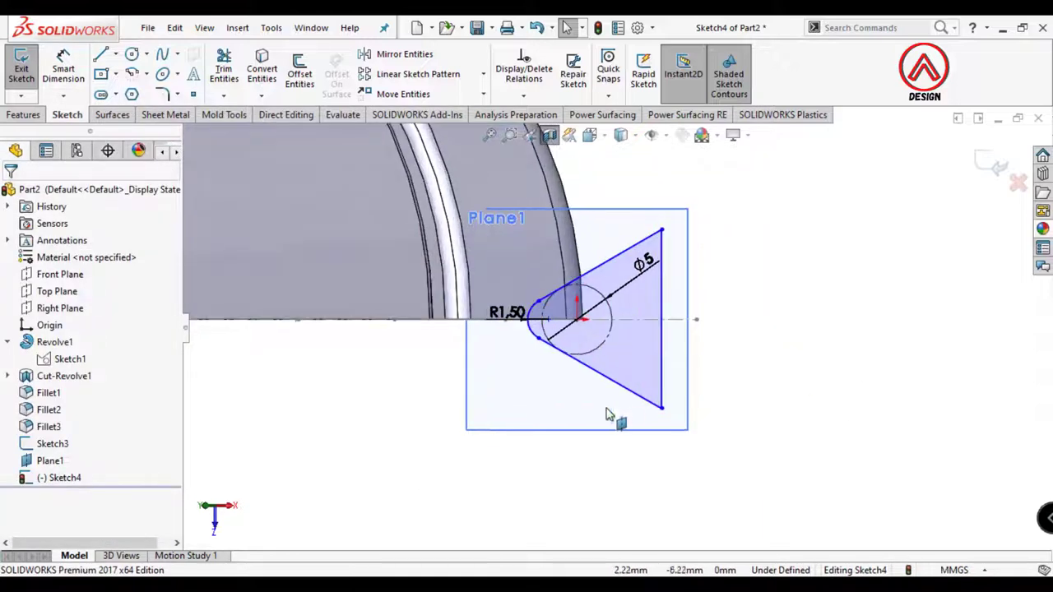
Exit the sketch and set up a swept cut of the rounded triangular profile along the base path sketch
middle_click_drag(606, 416, 592, 240)
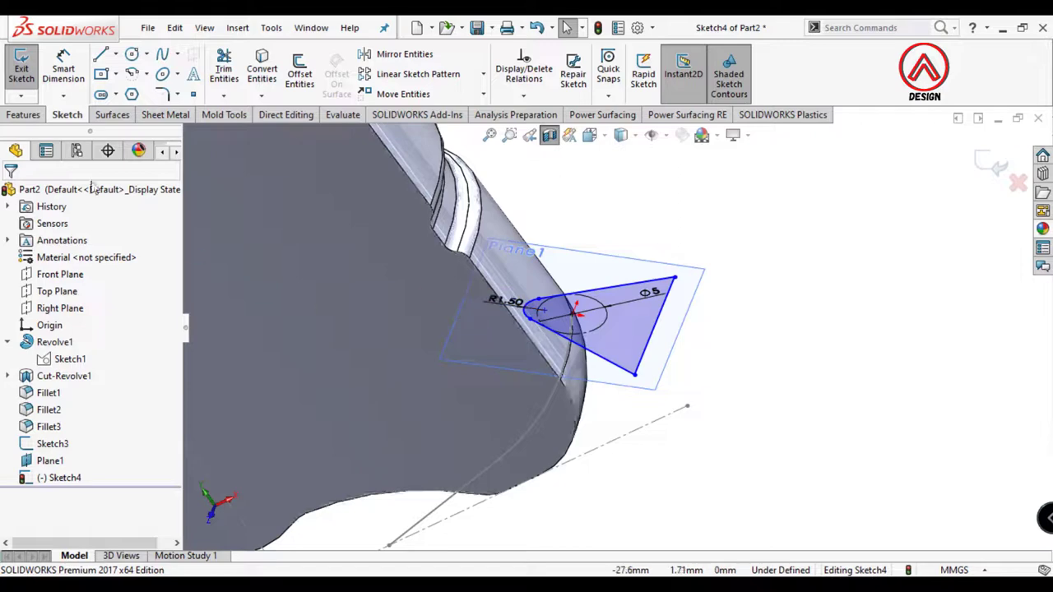
left_click(993, 162)
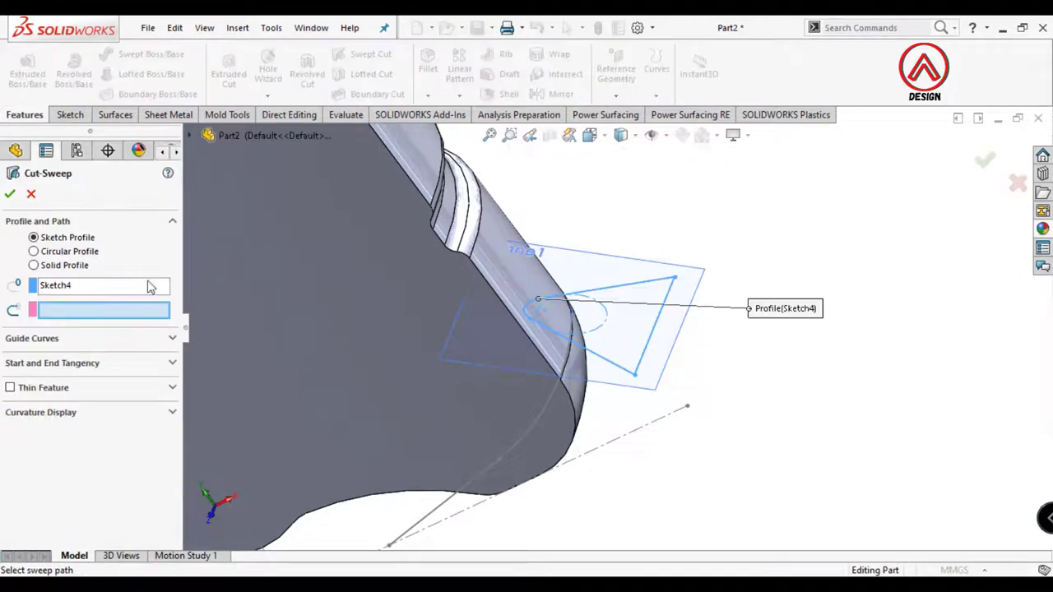
left_click(554, 403)
mouse_move(593, 430)
middle_mouse_down()
mouse_move(646, 360)
mouse_move(641, 443)
middle_mouse_up()
middle_click_drag(522, 414, 621, 343)
scroll(593, 321, "down", 5)
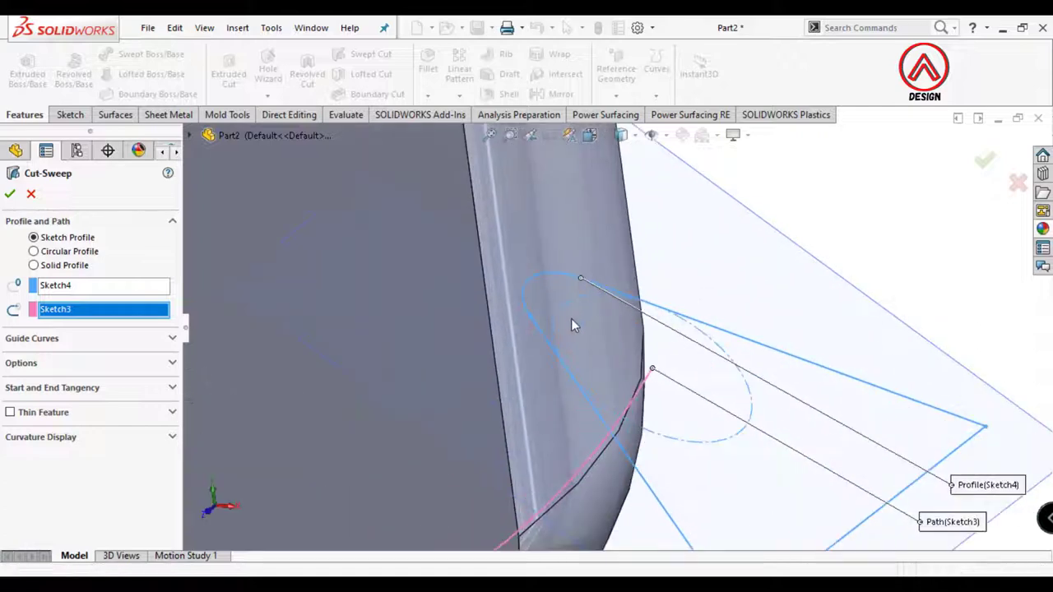
middle_click_drag(698, 401, 403, 352)
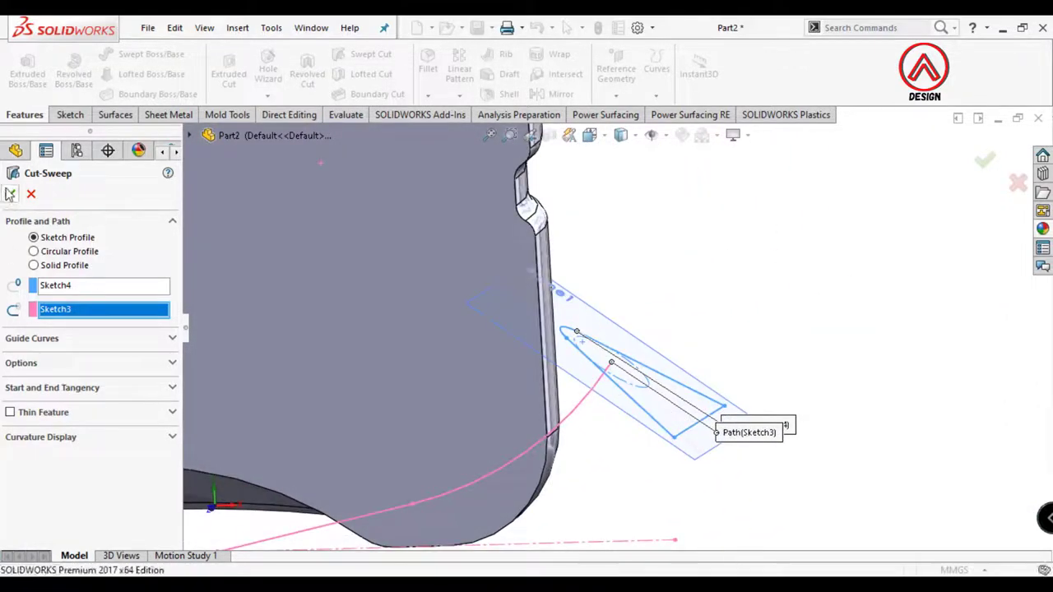
Reselect the rounded triangular sketch as the swept cut's profile and create the cut
left_click(50, 362)
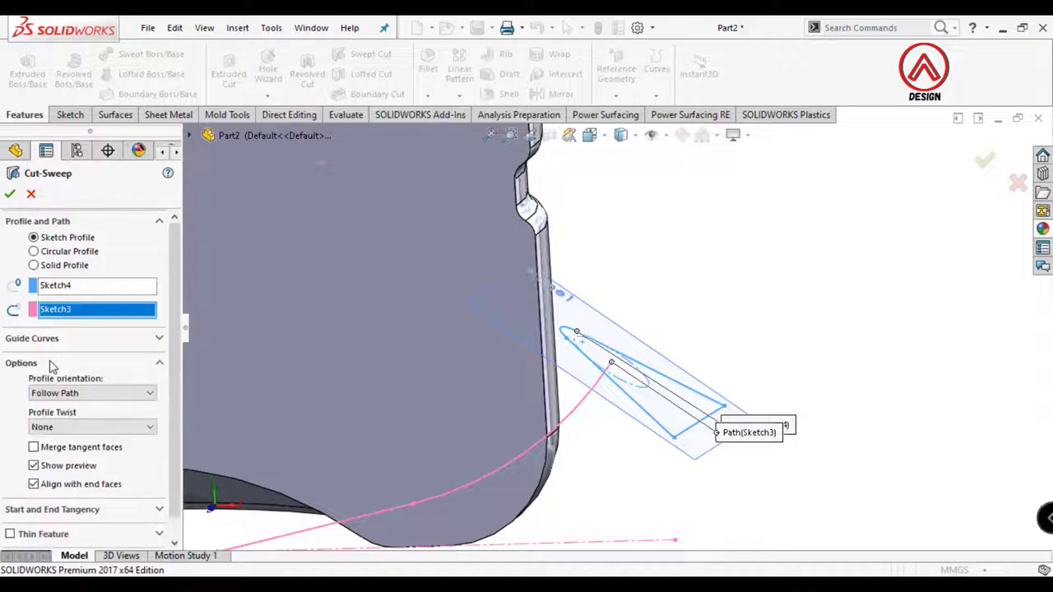
left_click(51, 362)
scroll(678, 332, "up", 2)
middle_click_drag(675, 327, 651, 350)
left_click(82, 288)
right_click(82, 288)
left_click(147, 318)
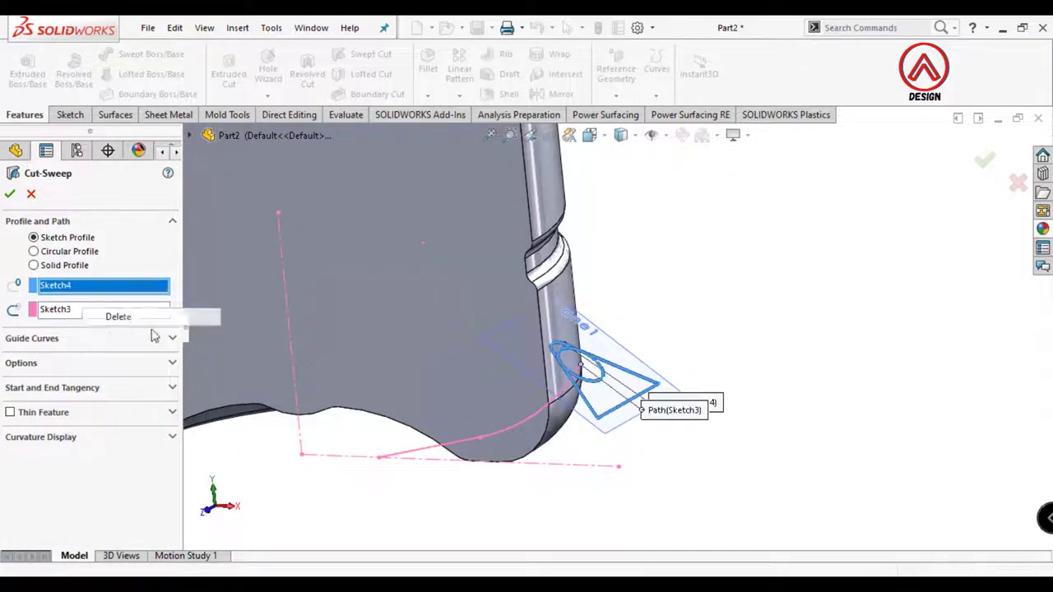
left_click(606, 421)
left_click(10, 194)
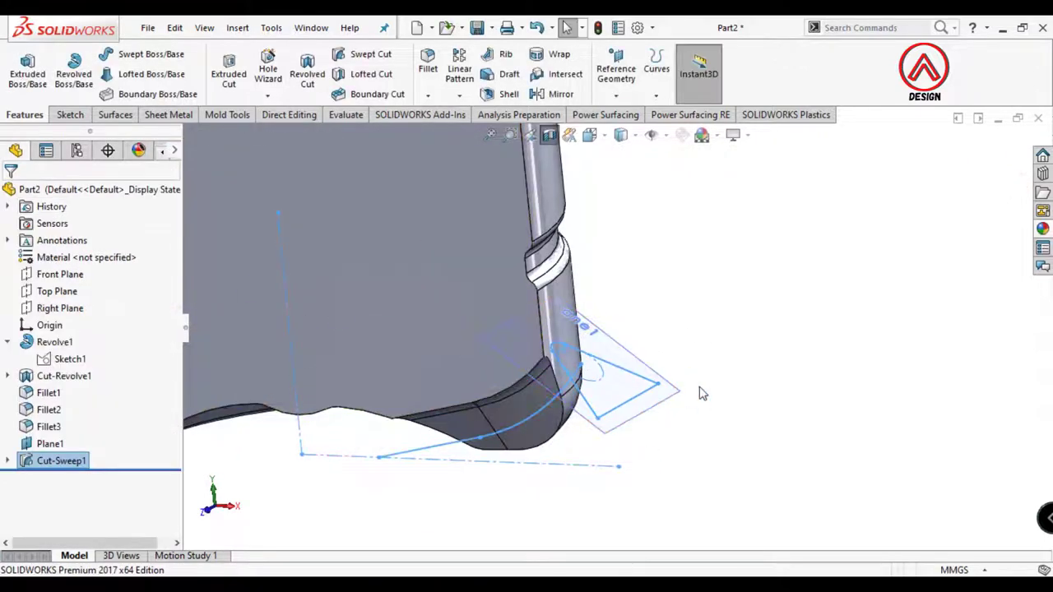
Hide the profile's plane and turn off the section view to show the whole bottle
middle_click_drag(698, 392, 607, 369)
left_click(617, 377)
left_click(709, 328)
middle_click_drag(641, 436, 550, 298)
scroll(549, 298, "up", 4)
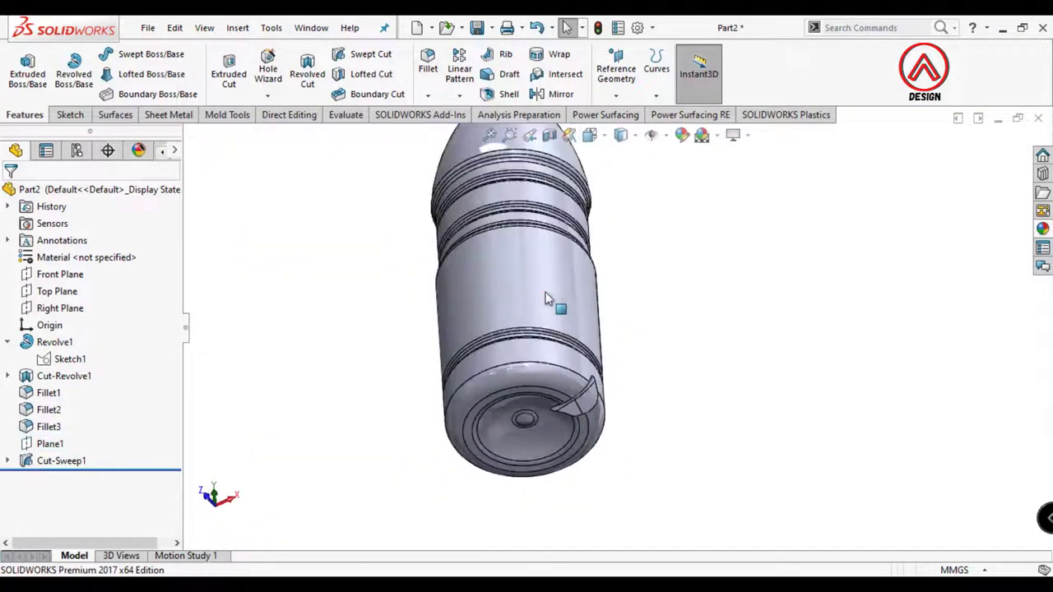
scroll(564, 369, "down", 2)
scroll(604, 304, "up", 2)
Create a reference axis where the Front Plane and Right Plane intersect
left_click(592, 135)
left_click(614, 200)
left_click(617, 97)
left_click(633, 134)
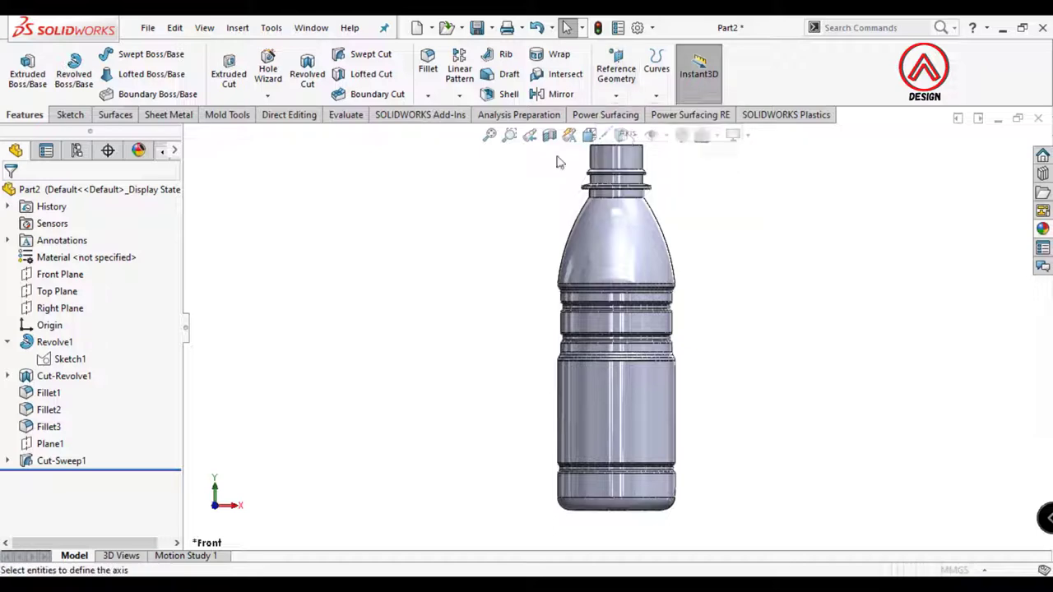
left_click(189, 134)
left_click(255, 220)
left_click(247, 254)
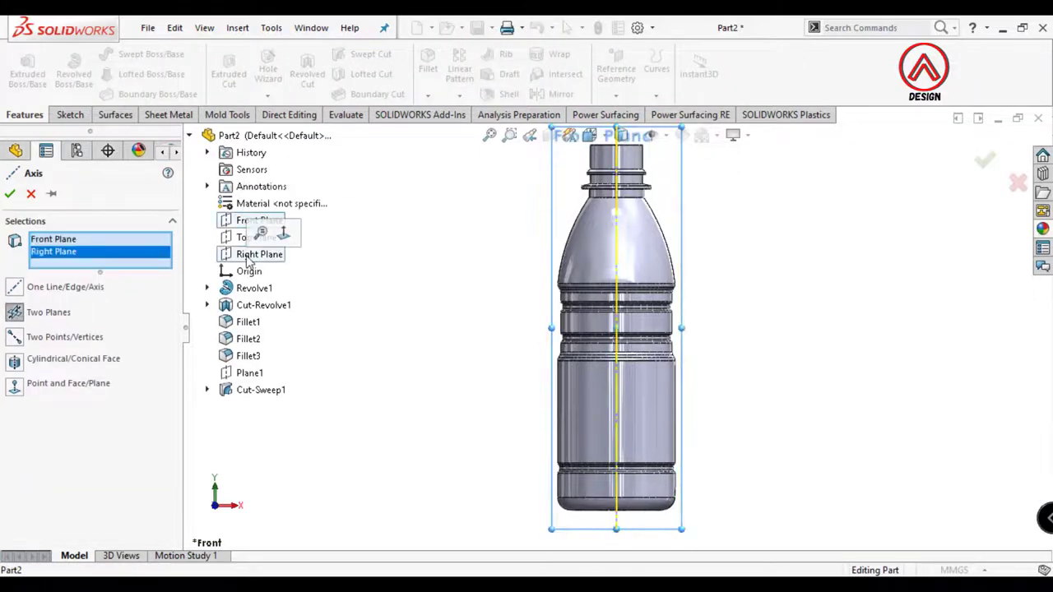
left_click(11, 194)
Set up an equally spaced circular pattern of the swept cut around the bottle's central axis
left_click(459, 95)
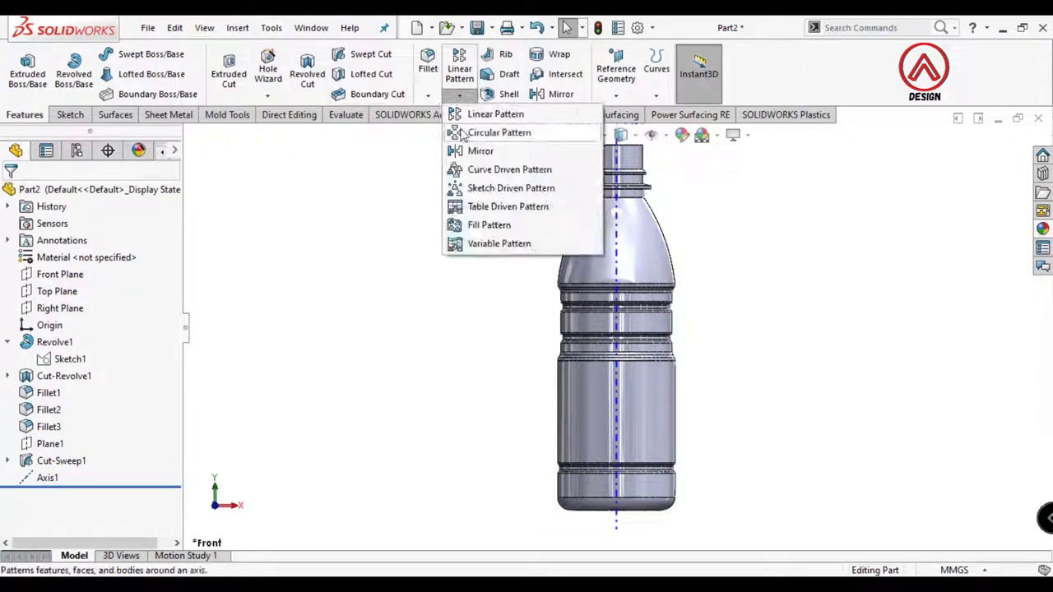
left_click(473, 132)
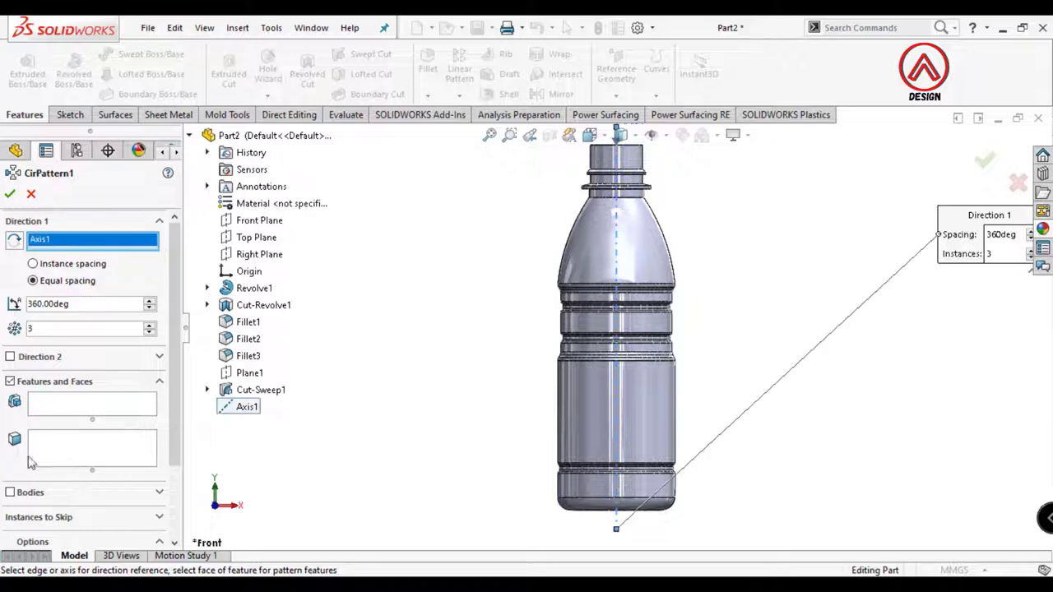
left_click(65, 404)
scroll(607, 484, "down", 3)
middle_click_drag(607, 483, 568, 435)
scroll(757, 502, "down", 2)
left_click(753, 497)
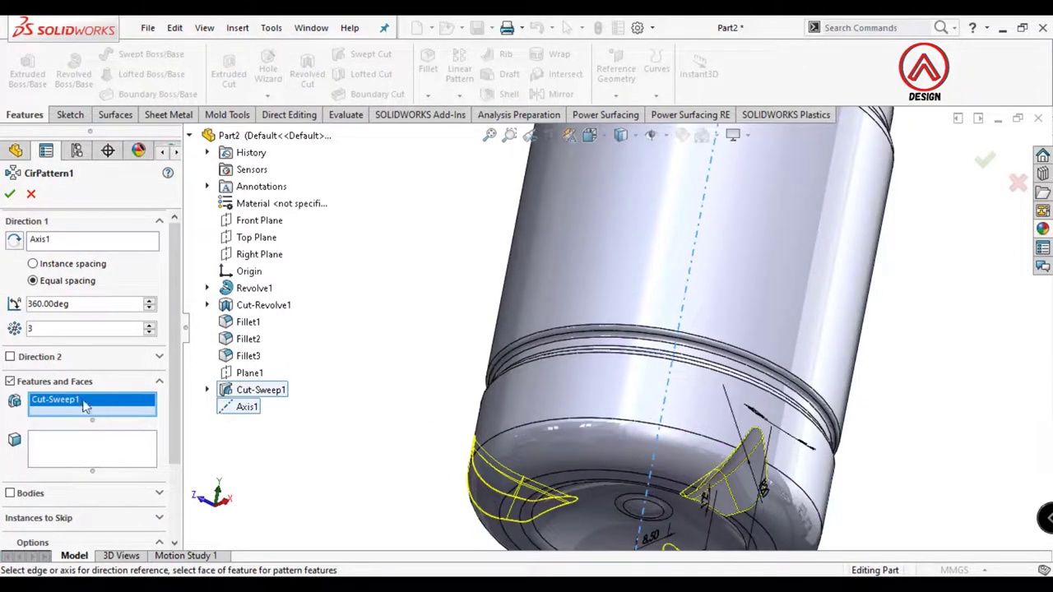
Set the circular pattern to 6 instances over 360 degrees and create it
left_click(69, 329)
type("3")
key("BackSpace")
type("6")
key("Return")
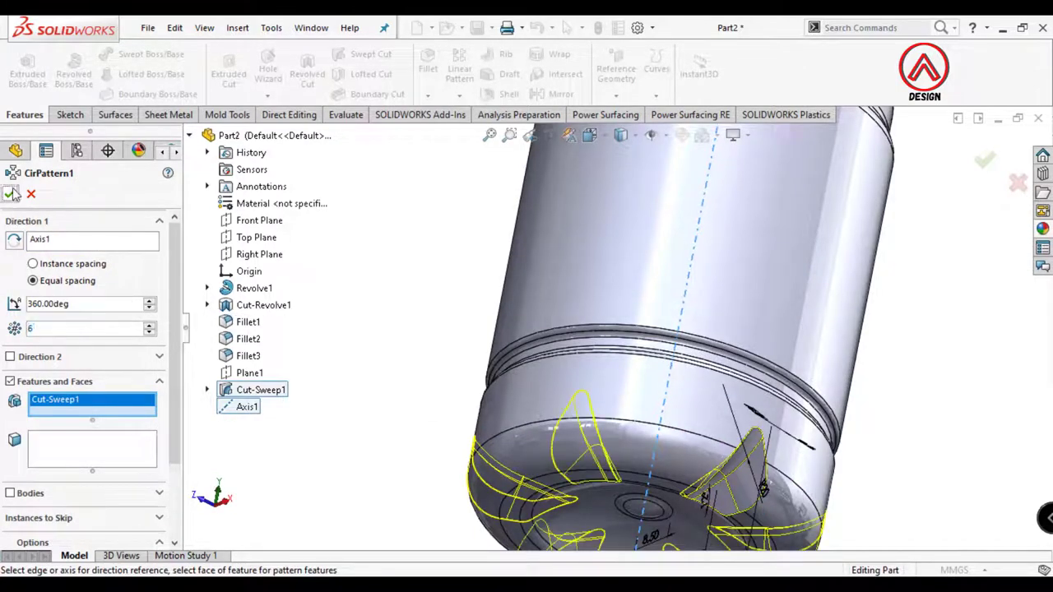
left_click(12, 194)
scroll(642, 337, "up", 2)
middle_click_drag(751, 378, 784, 362)
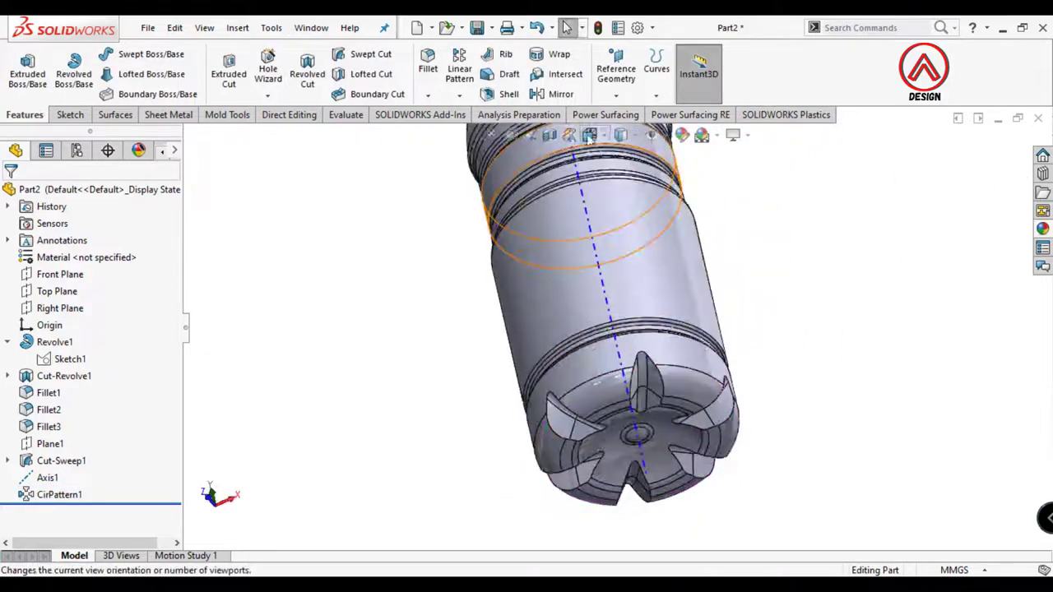
Section the bottle at the Right Plane with the section direction reversed
left_click(589, 140)
left_click(595, 201)
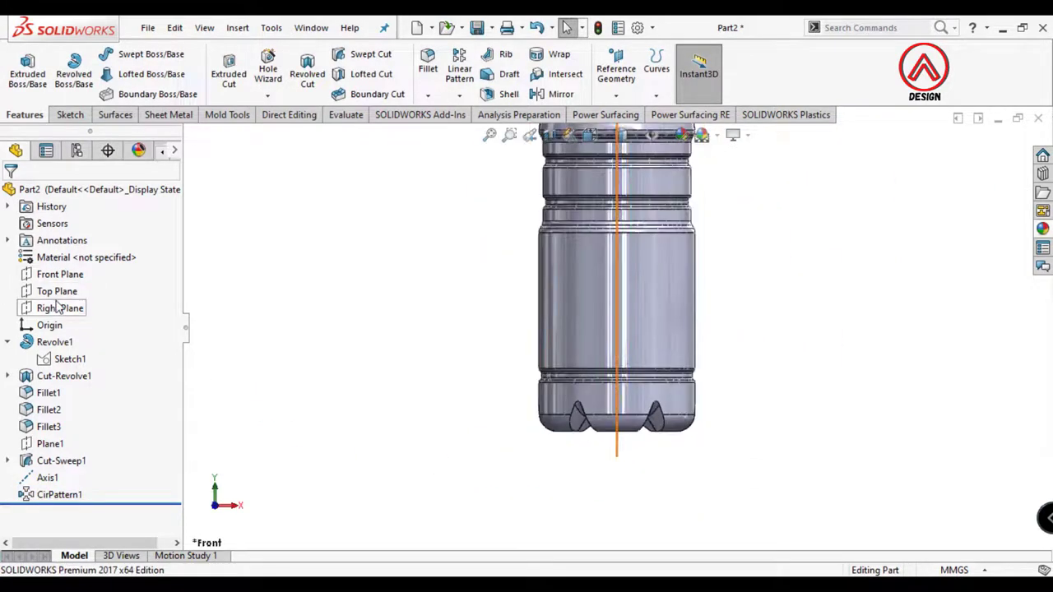
middle_click_drag(443, 327, 554, 329)
scroll(554, 329, "up", 3)
left_click(550, 135)
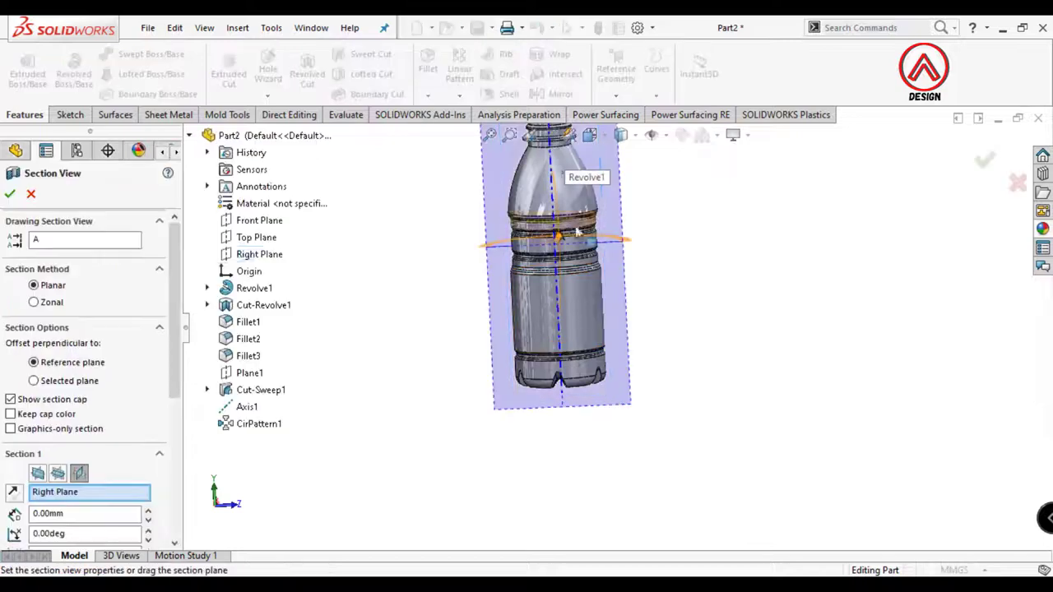
left_click(14, 493)
left_click(10, 194)
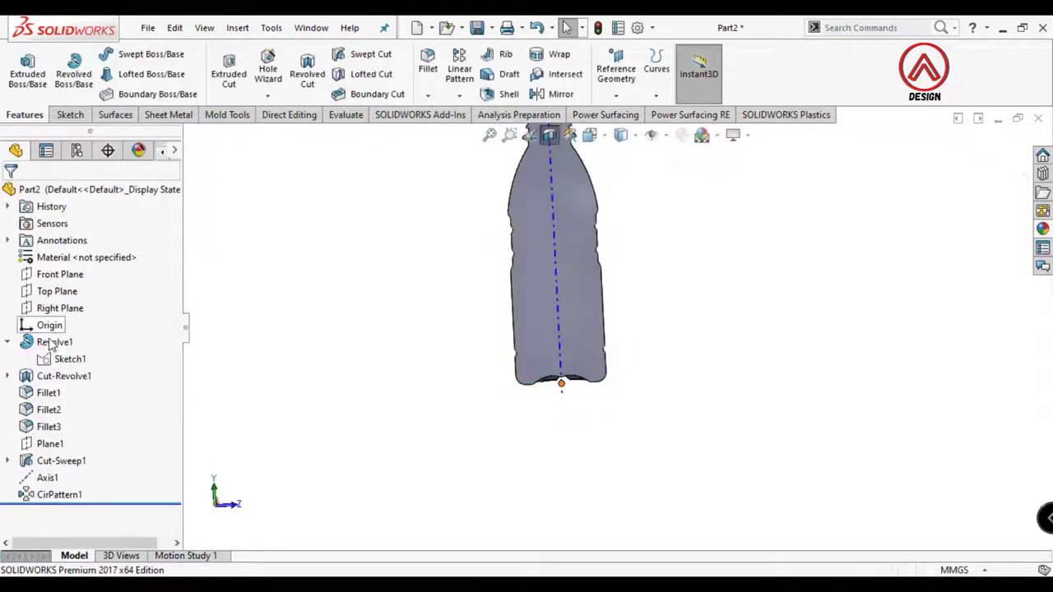
Start a sketch on the Right Plane in the left view and draw a vertical centerline up from the origin
left_click(589, 136)
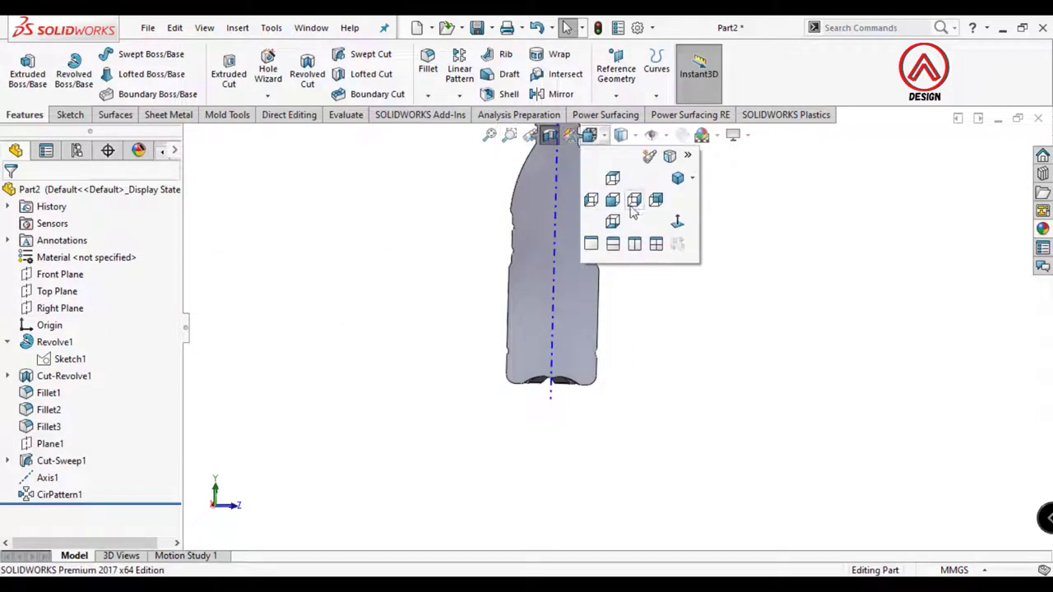
left_click(589, 212)
left_click(60, 307)
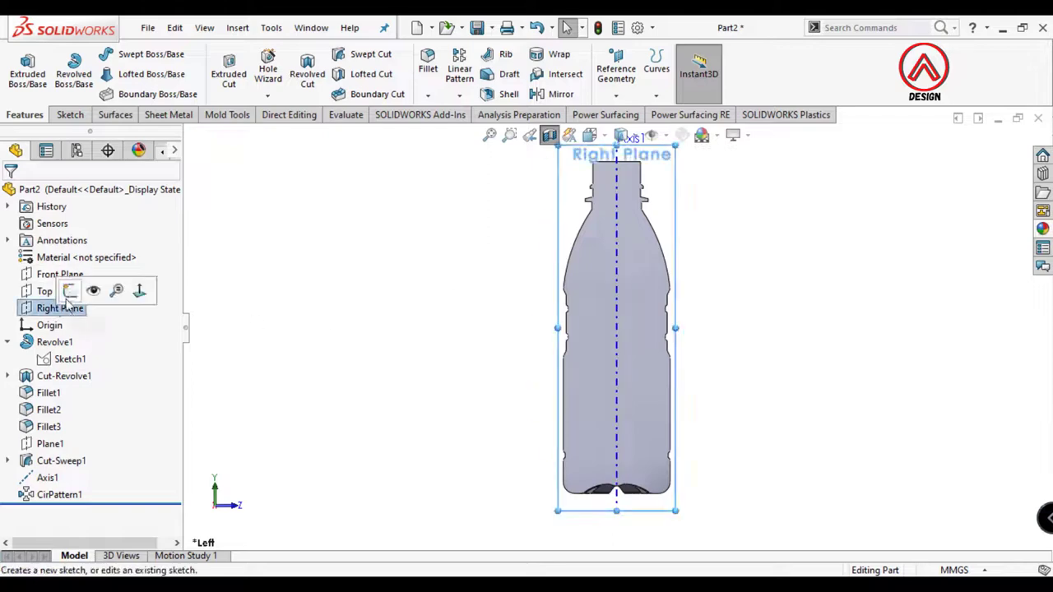
left_click(71, 291)
left_click(116, 54)
left_click(133, 92)
scroll(546, 465, "down", 5)
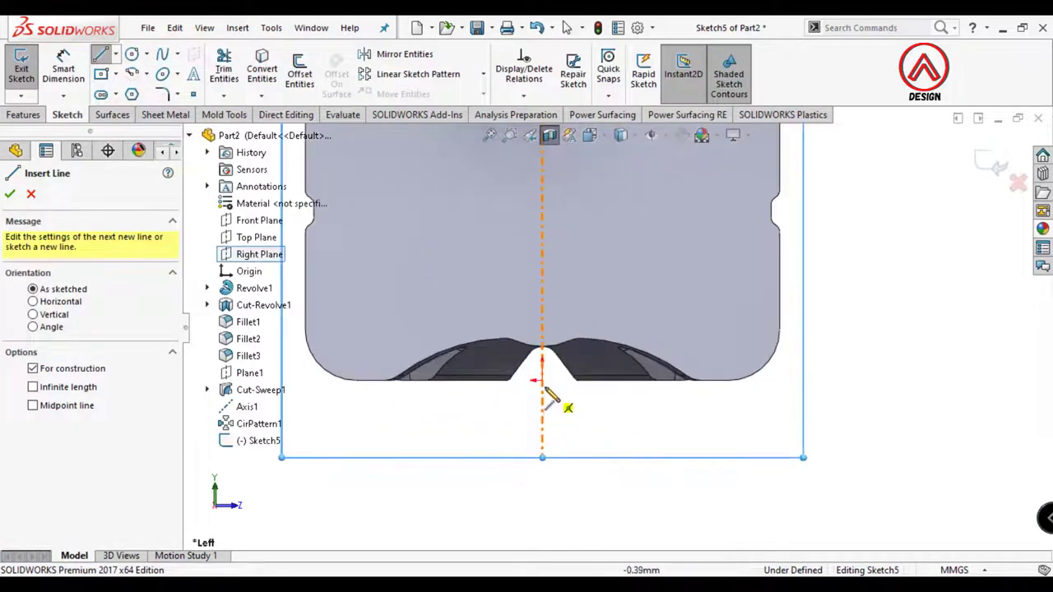
left_click(542, 380)
left_click(542, 250)
key("Escape")
Draw a horizontal line about 34 mm long from the origin along the base and convert it to construction geometry
left_click(98, 53)
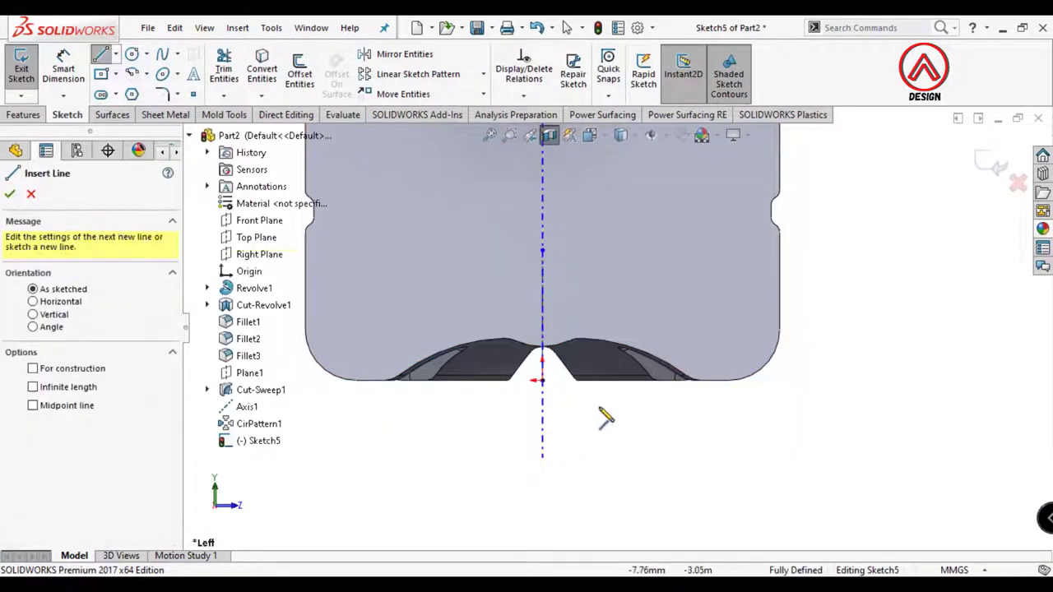
left_click(542, 380)
left_click(834, 380)
key("Escape")
left_click(791, 381)
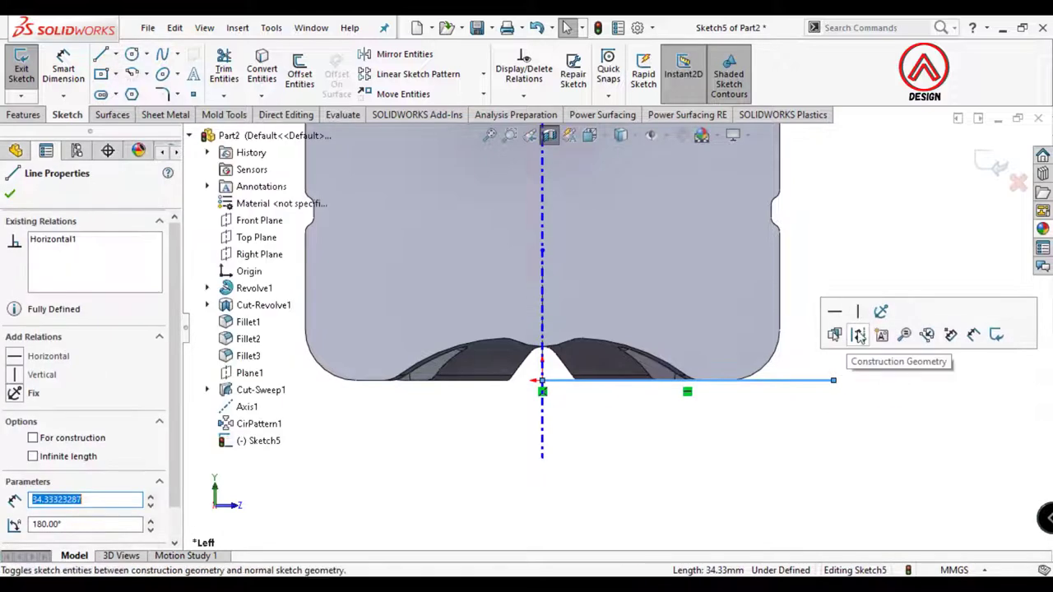
left_click(922, 336)
Sketch a slanted line rising from the horizontal construction line, continue it with a three-point arc, and shift their shared point outward
left_click(100, 54)
left_click(688, 380)
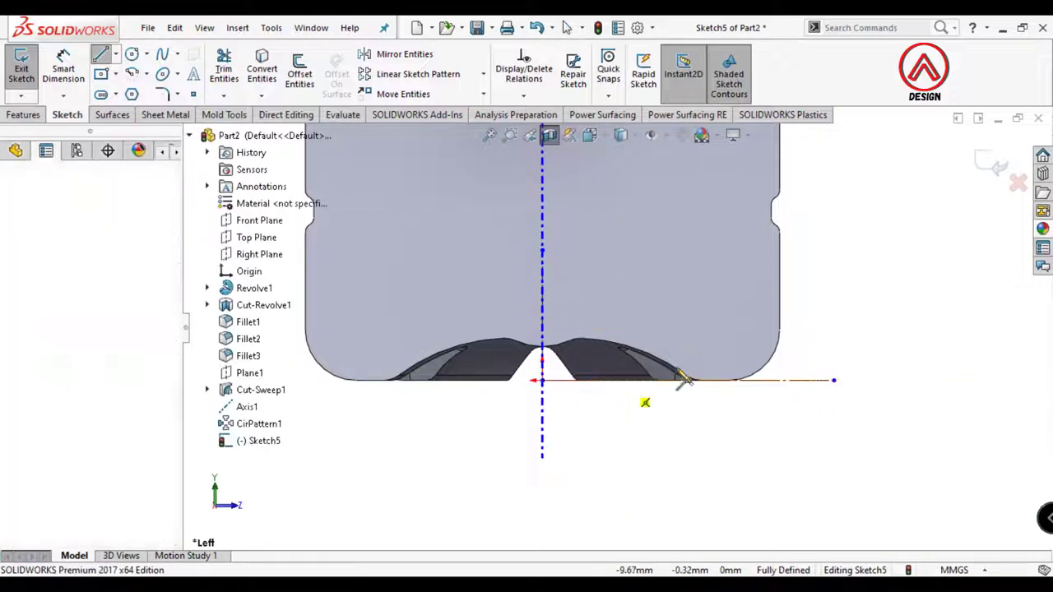
scroll(751, 337, "up", 2)
left_click(132, 74)
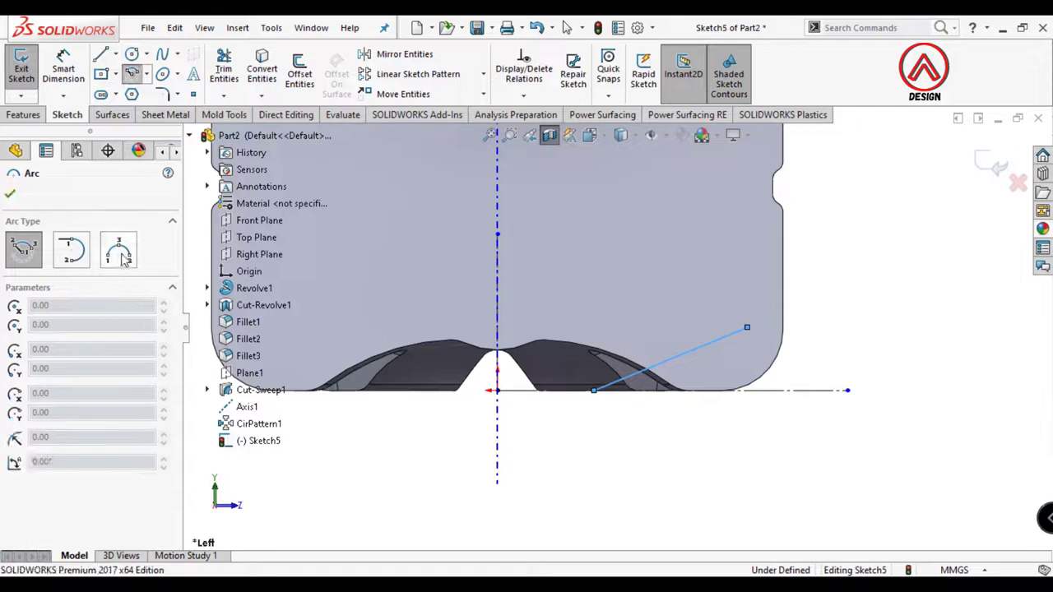
left_click(747, 328)
left_click(856, 248)
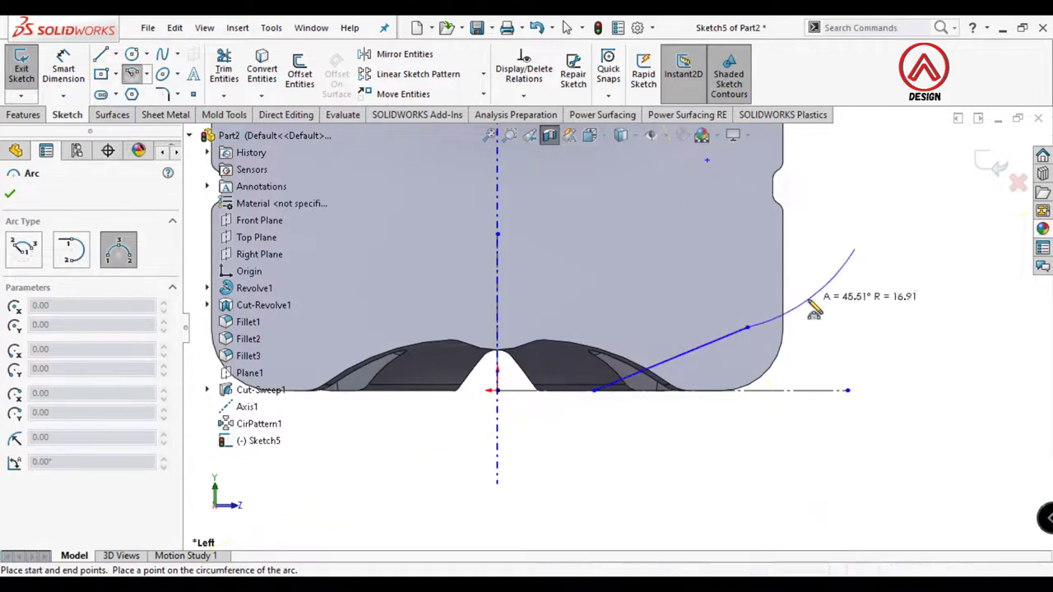
key("Escape")
left_click_drag(747, 327, 768, 319)
left_click(839, 360)
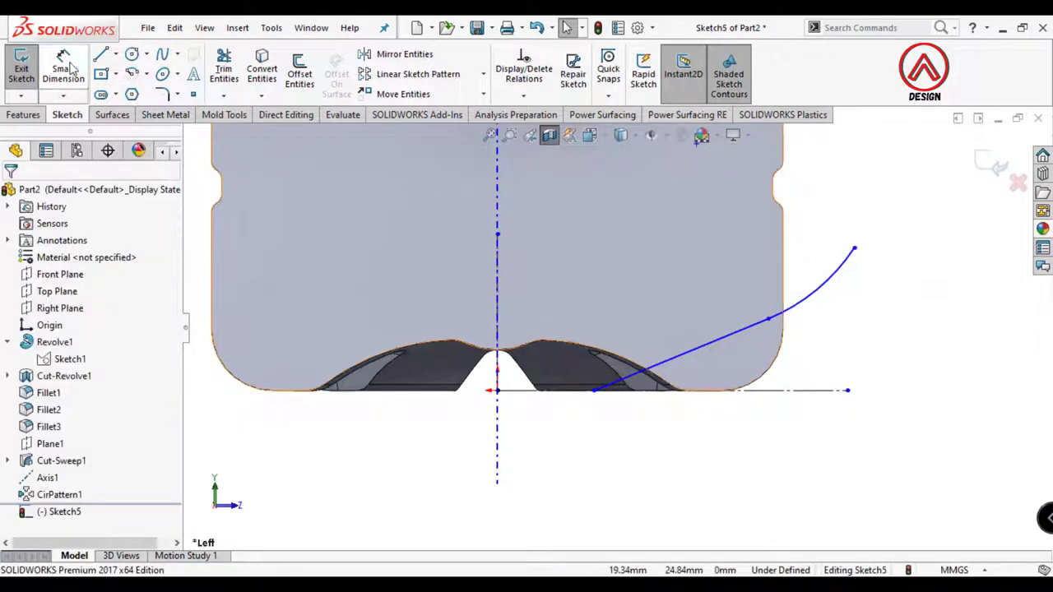
Dimension the slanted line's lower end 8.5 mm horizontally from the origin
left_click(66, 71)
left_click(595, 392)
left_click(497, 392)
left_click(565, 463)
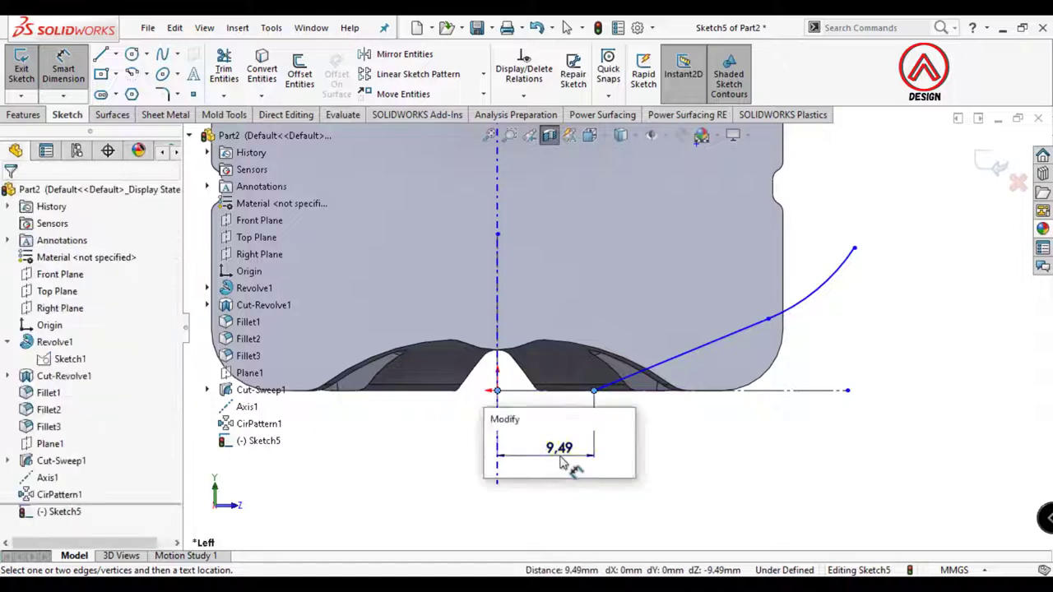
type("8.56")
key("Return")
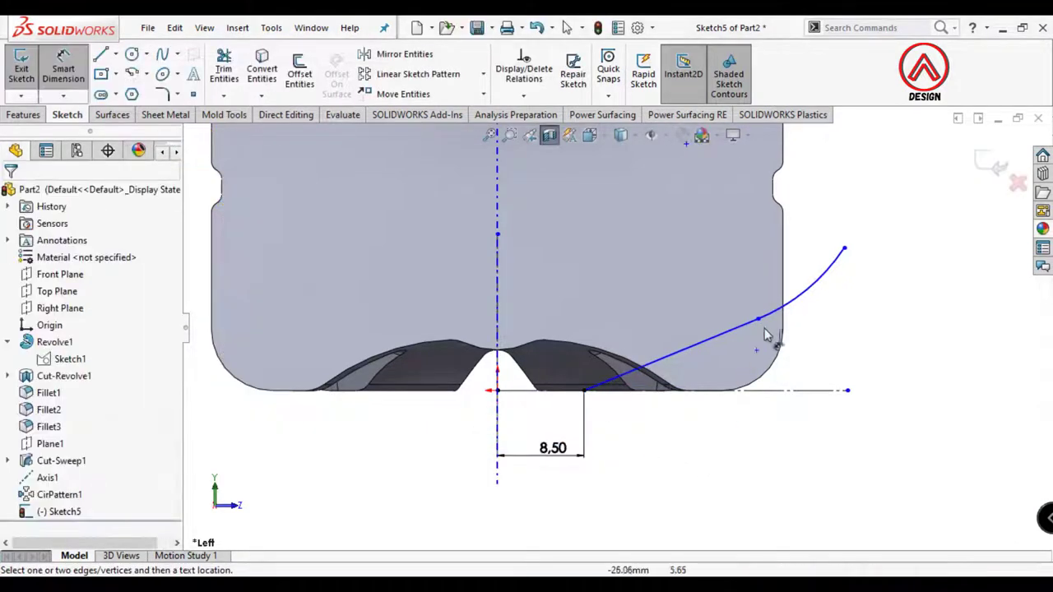
Dimension the shared point of the slanted line and arc 20 mm horizontally from the origin
left_click(759, 320)
left_click(497, 391)
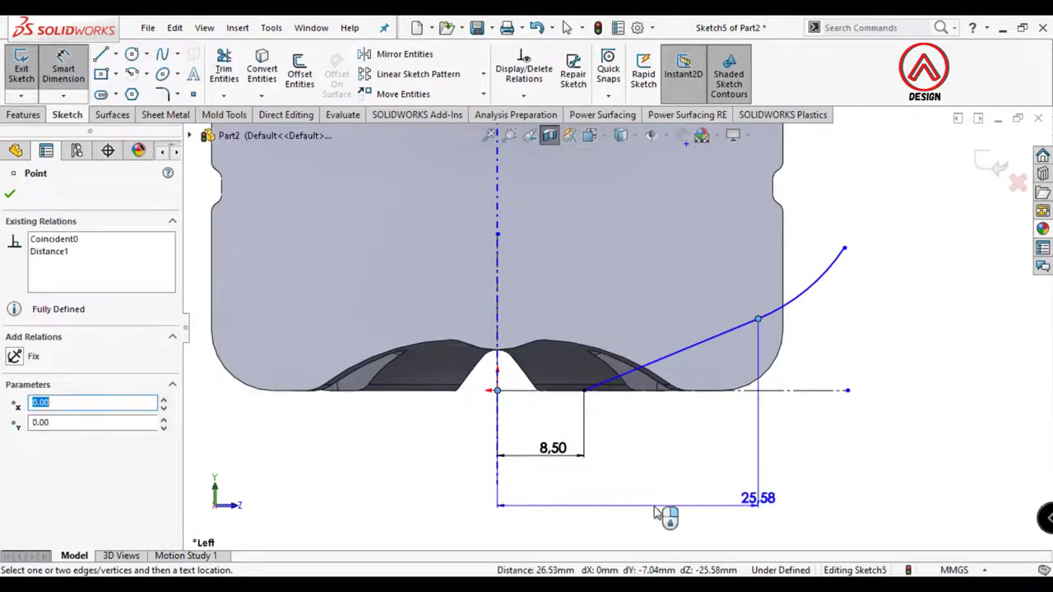
left_click(601, 498)
type("20")
key("Return")
Set the angle between the slanted line and the horizontal construction line to 12°
left_click(662, 343)
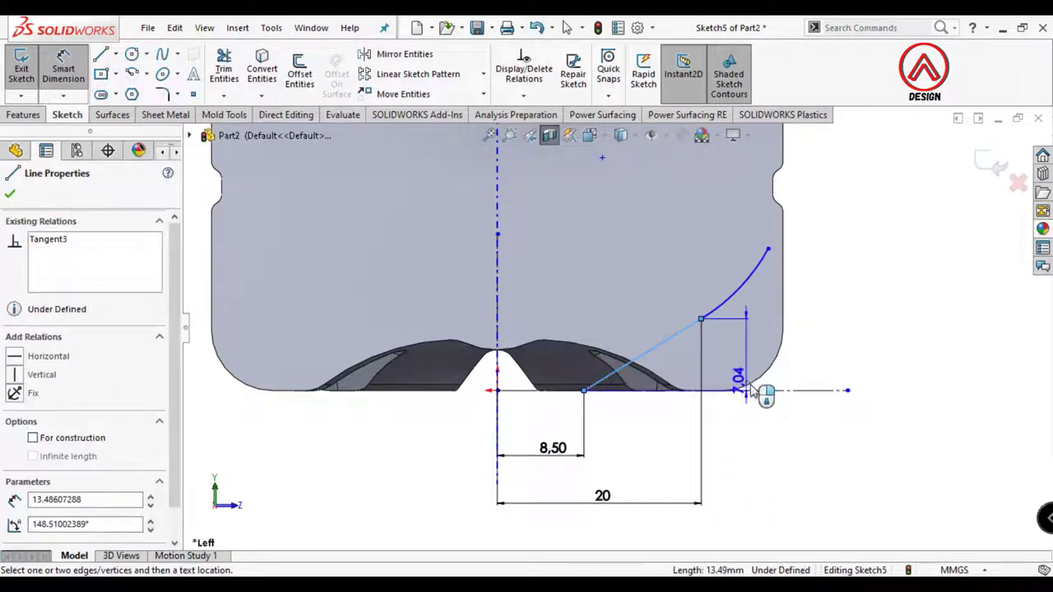
left_click(752, 390)
left_click(740, 378)
type("12")
key("Return")
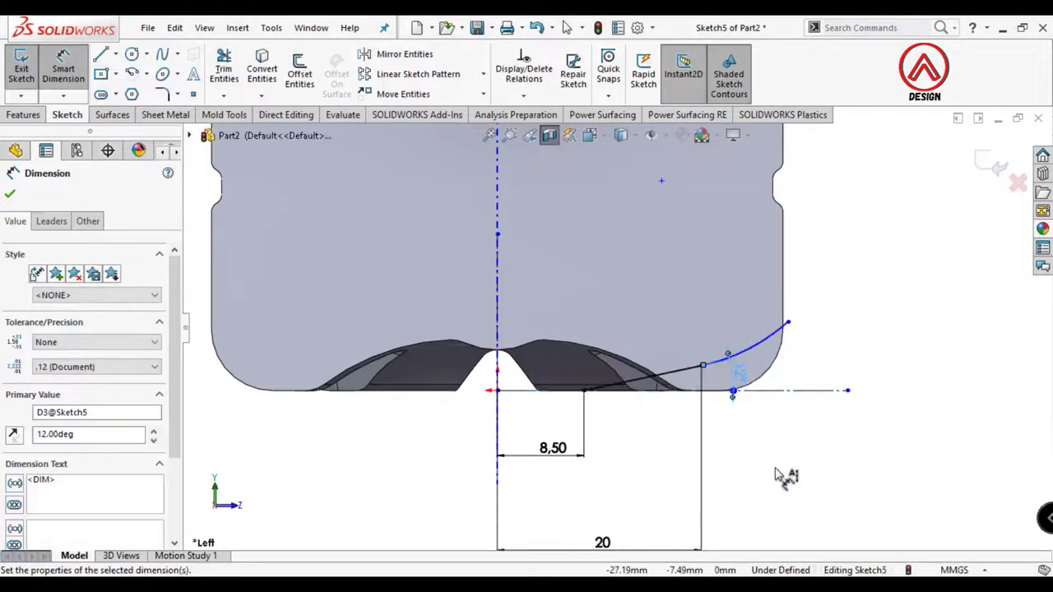
Dimension the arc with a radius of 20 mm
left_click(760, 344)
left_click(815, 457)
type("20")
key("Return")
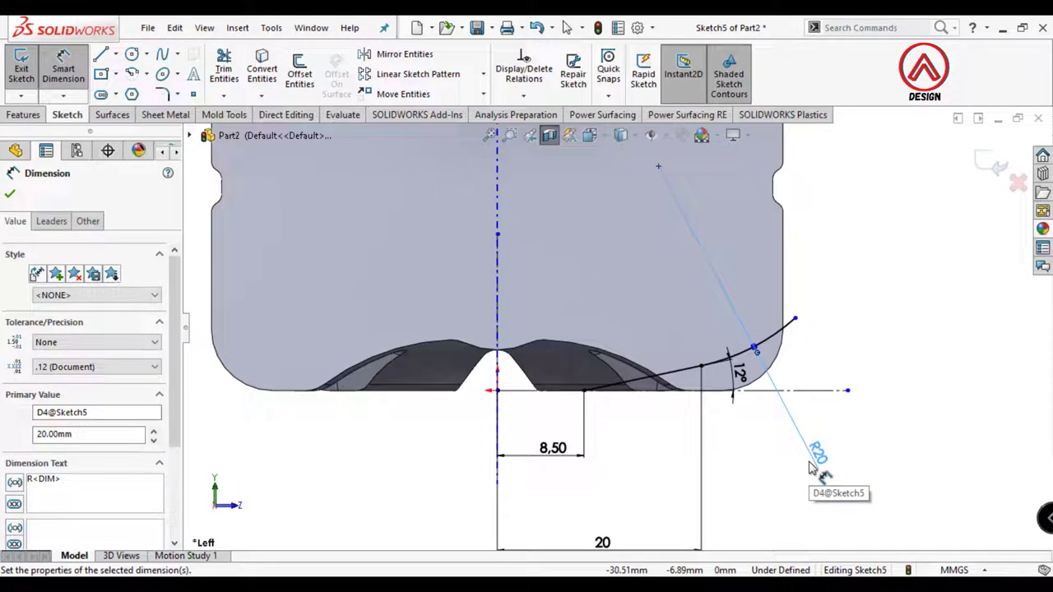
Dimension the arc's free end 35 mm horizontally from the origin
scroll(843, 442, "up", 3)
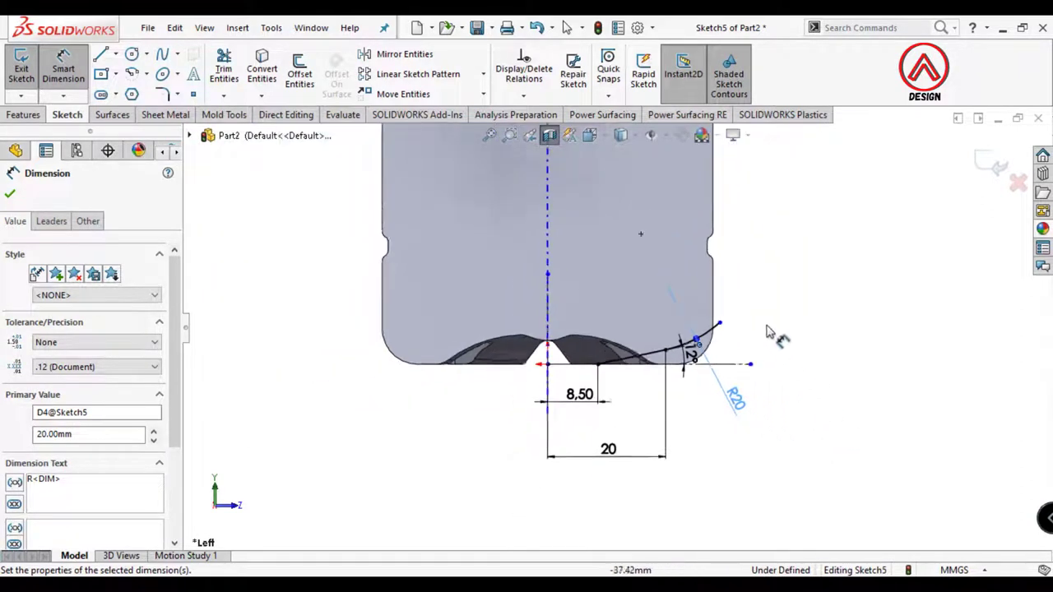
scroll(766, 326, "down", 2)
left_click(683, 322)
left_click(682, 322)
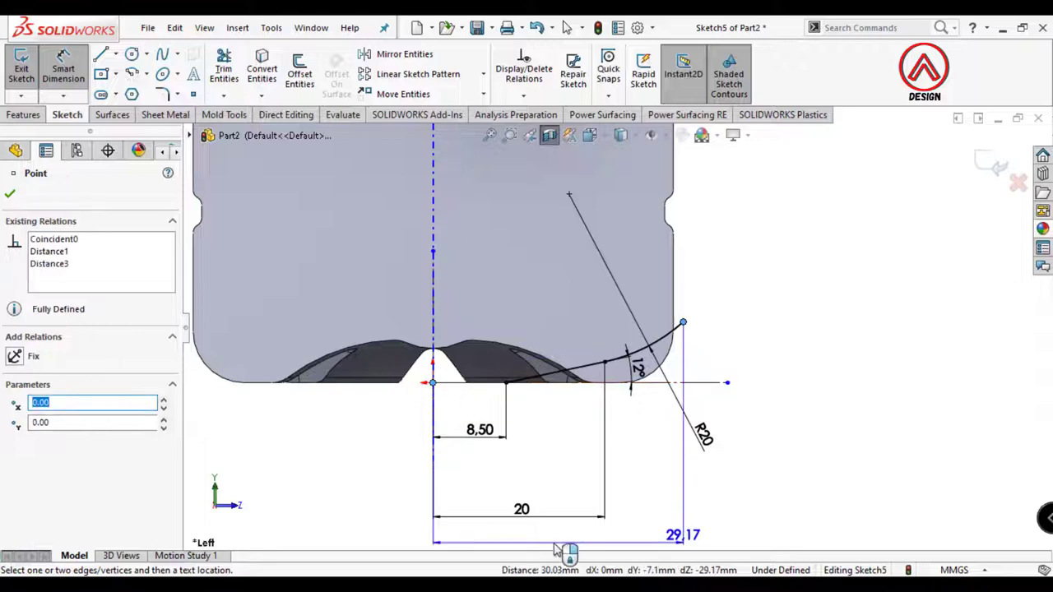
left_click(575, 464)
type("35")
key("Return")
scroll(597, 404, "up", 2)
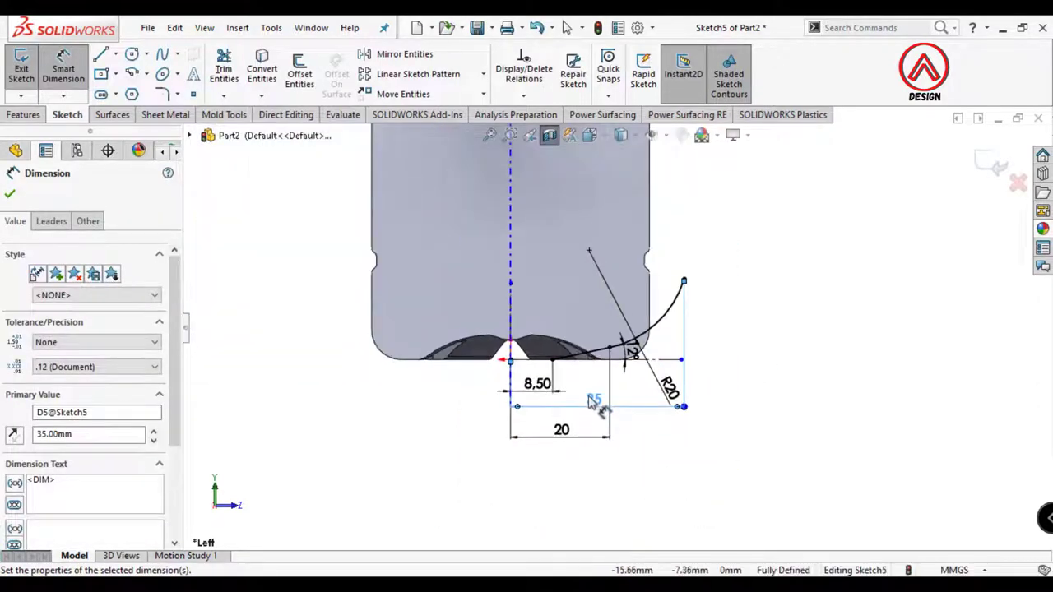
Change the arc end's horizontal dimension to 32 mm and move it below the 20 mm dimension
key("Escape")
type("32")
key("Return")
left_click(736, 417)
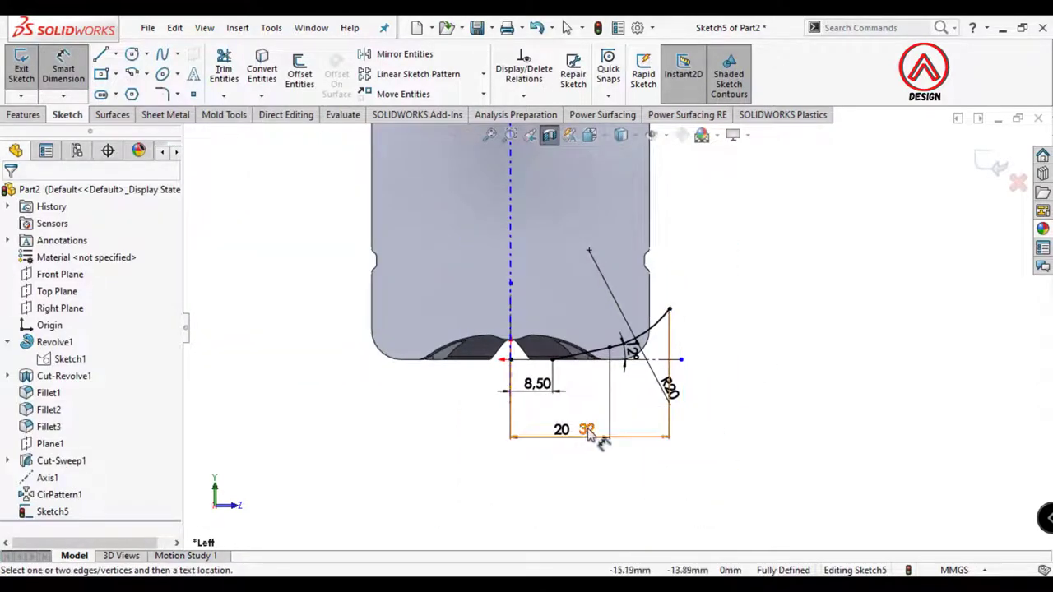
left_click_drag(587, 430, 585, 468)
Exit the path sketch and create a reference plane through the arc's free endpoint, perpendicular to the arc
left_click(979, 168)
mouse_move(634, 307)
middle_mouse_down()
mouse_move(752, 345)
mouse_move(648, 341)
mouse_move(654, 356)
middle_mouse_up()
left_click(616, 70)
left_click(630, 113)
left_click(650, 344)
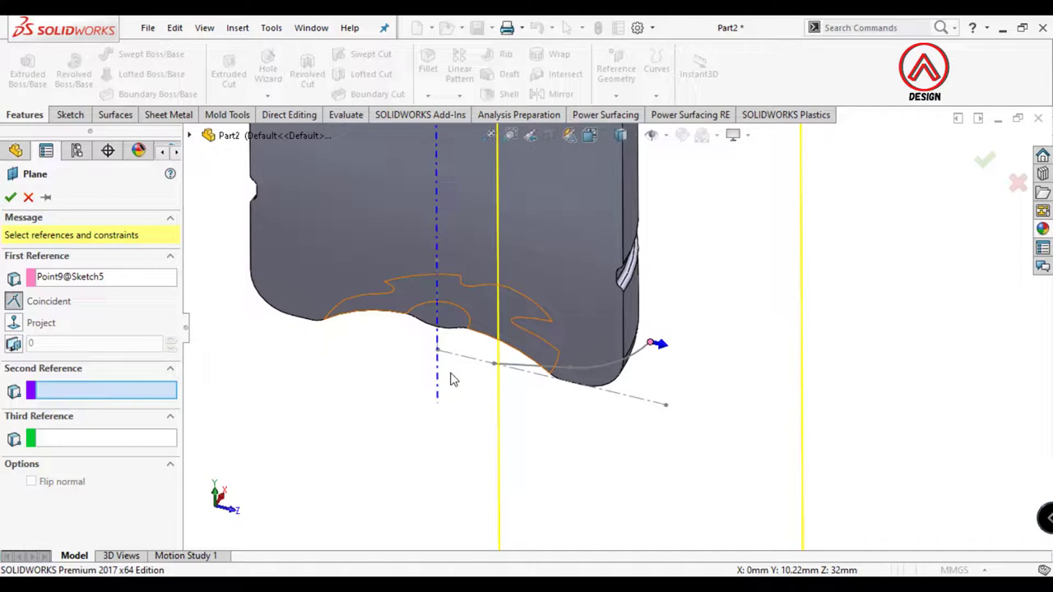
left_click(643, 356)
left_click(9, 198)
View the new plane face-on and start a sketch on it
middle_click_drag(744, 276, 710, 421)
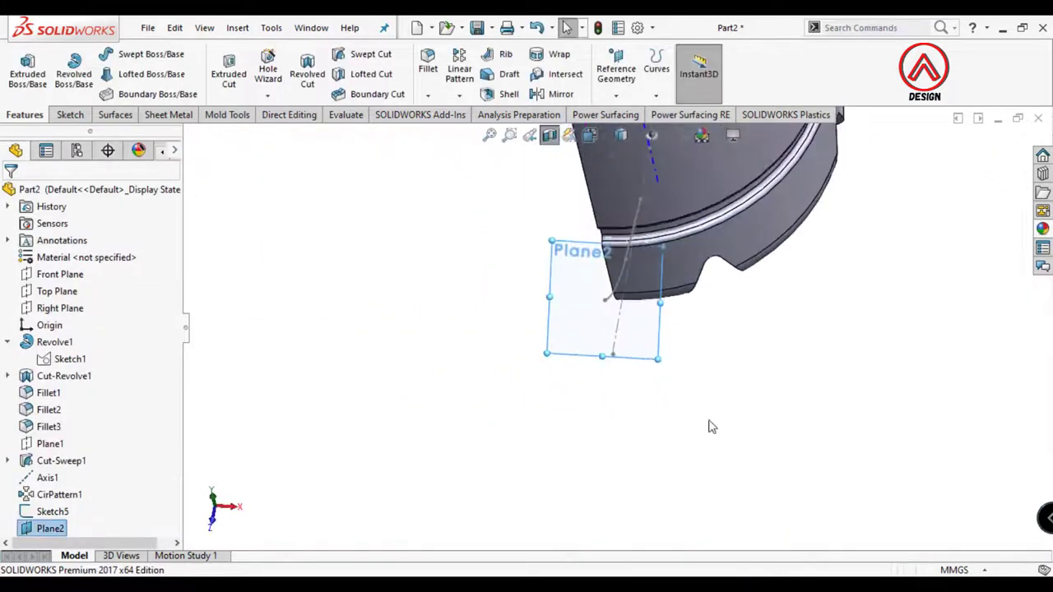
left_click(645, 342)
left_click(768, 288)
scroll(625, 490, "down", 9)
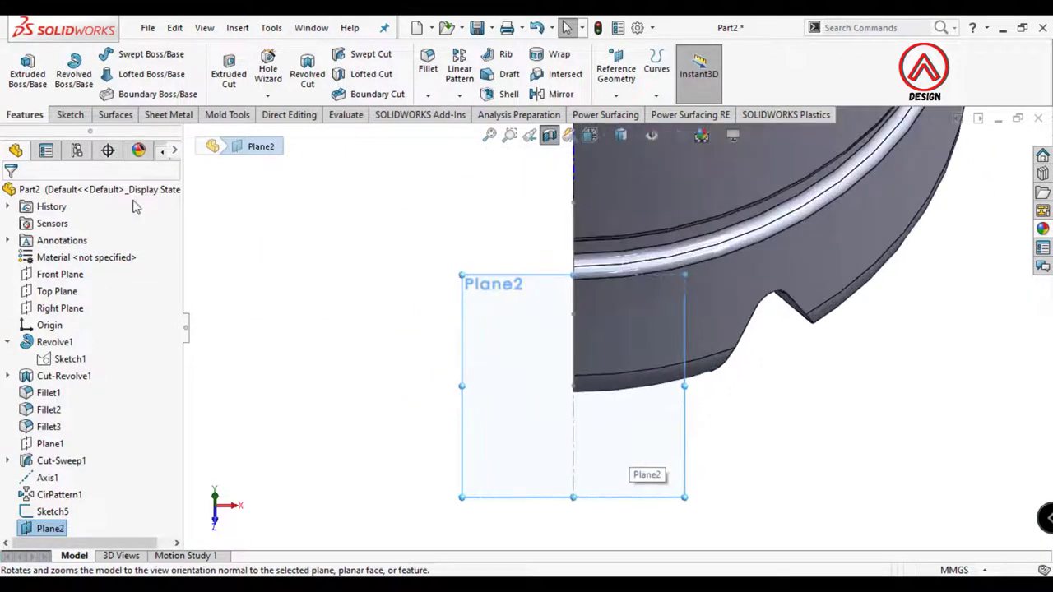
left_click(71, 115)
left_click(22, 66)
Draw a vertical construction line about 1.3 mm long up from the origin and make its lower endpoint pierce the path arc
left_click(101, 55)
scroll(564, 418, "down", 5)
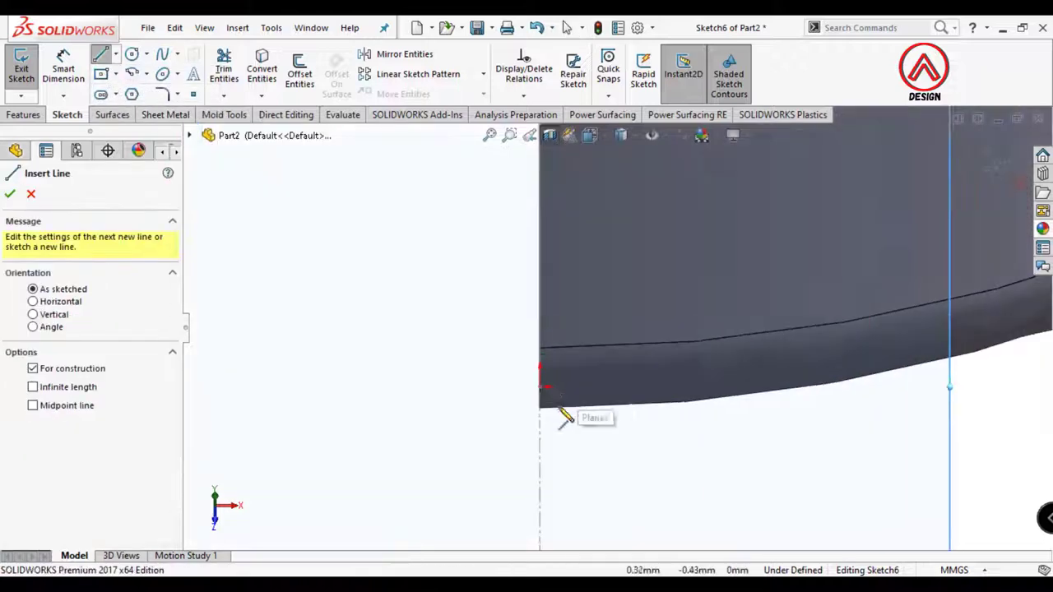
left_click(539, 379)
left_click(538, 298)
key("Escape")
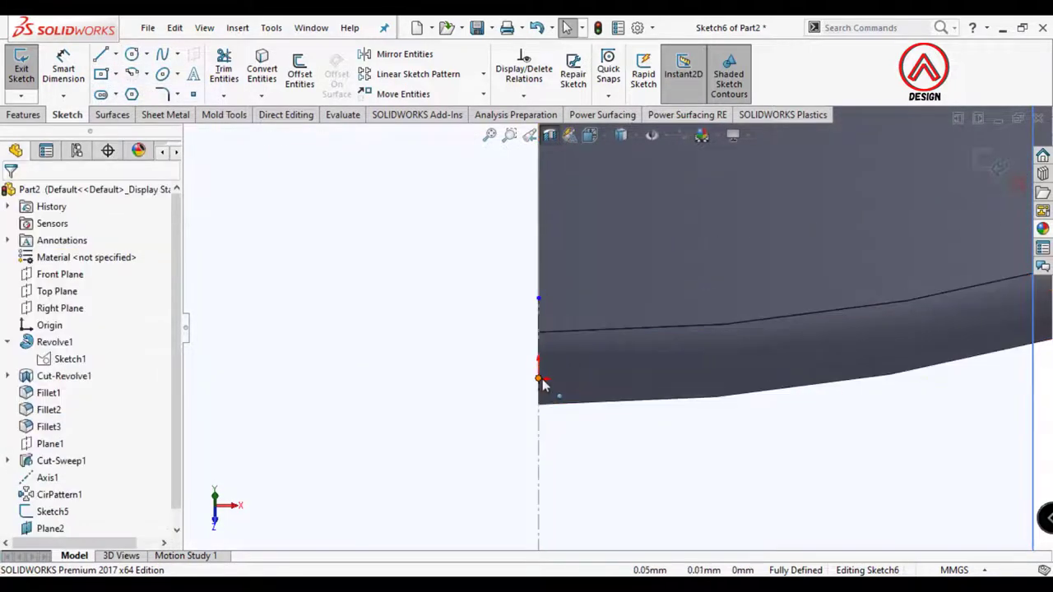
left_click(539, 377)
middle_click_drag(550, 395, 665, 399)
left_click(785, 369, "ctrl")
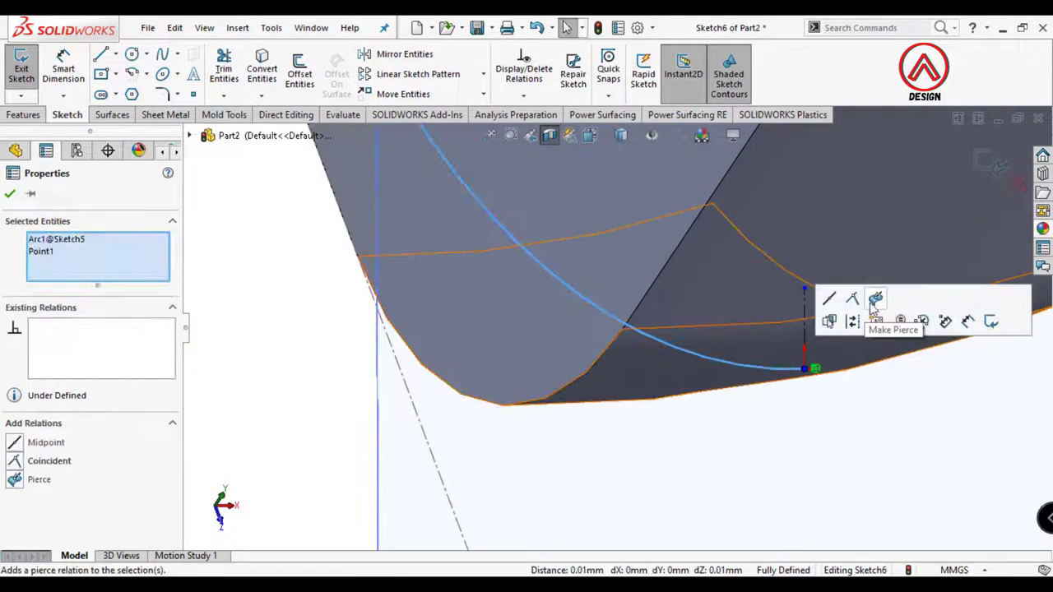
left_click(875, 301)
Facing the sketch plane, draw a closed triangle about 4.7 mm tall with its apex at the construction line's upper end
left_click(594, 134)
left_click(677, 225)
scroll(629, 443, "down", 10)
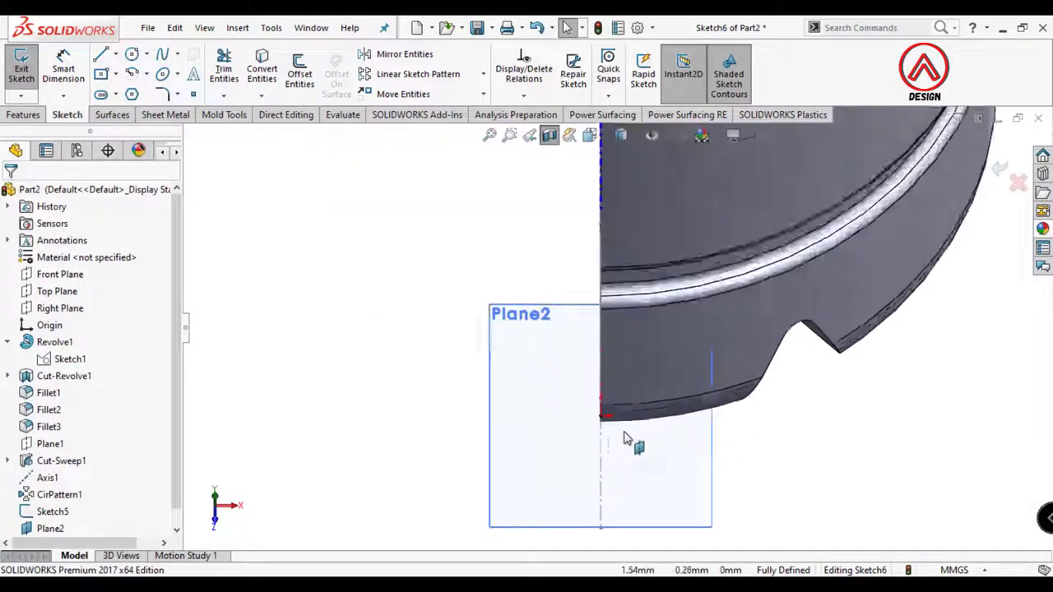
key("l")
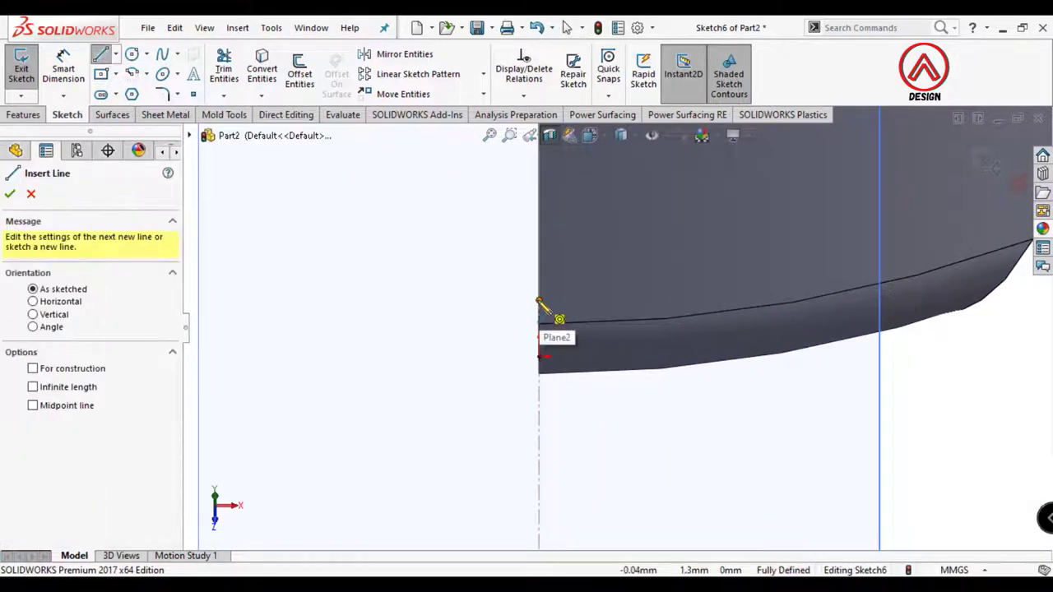
left_click(539, 301)
left_click(477, 503)
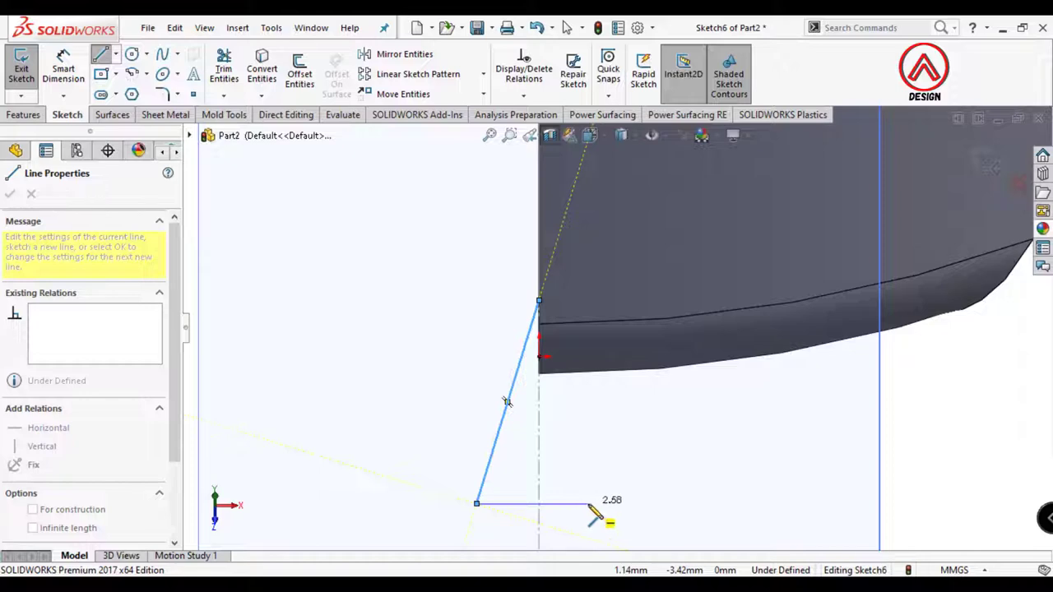
left_click(589, 505)
left_click(539, 301)
key("Escape")
Make the triangle's two slanted sides symmetric about the vertical construction line
left_click(549, 346)
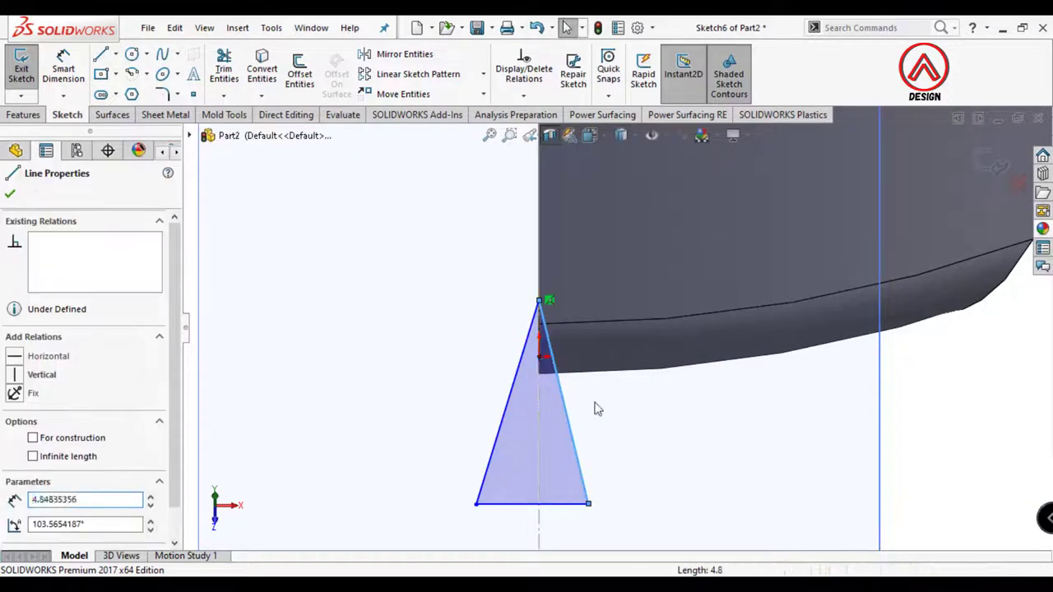
left_click(597, 408)
left_click(543, 352)
left_click(540, 329, "ctrl")
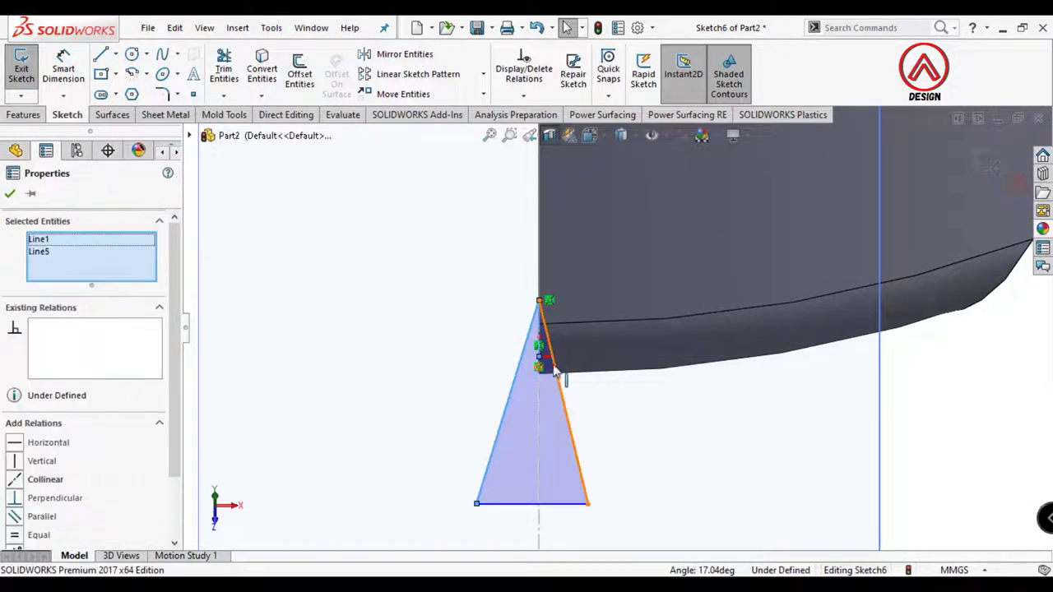
left_click(564, 382, "ctrl")
left_click(714, 306)
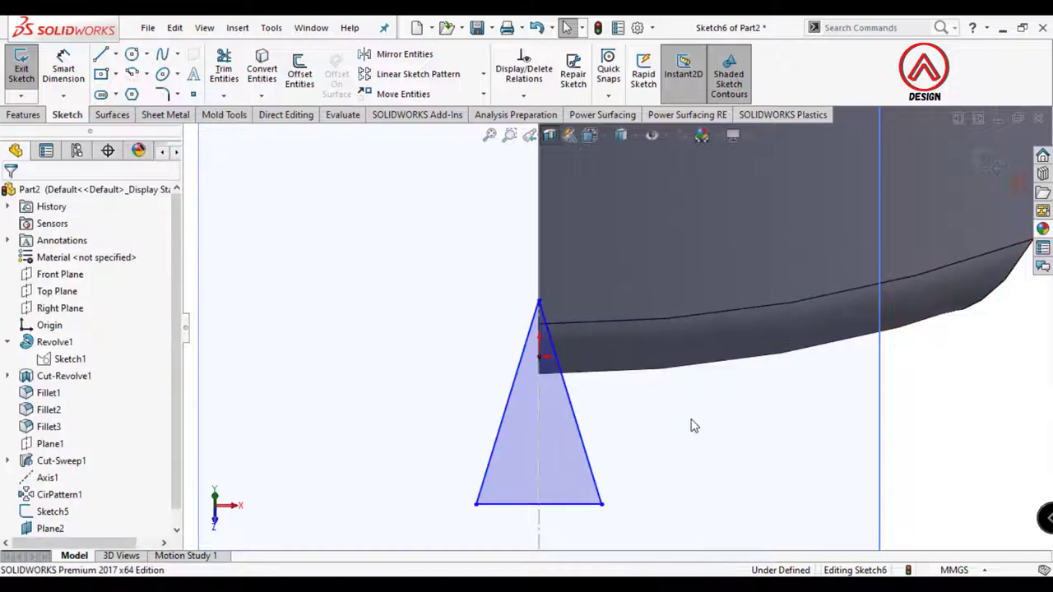
Dimension the angle between the triangle's slanted sides as 45°
left_click(516, 399)
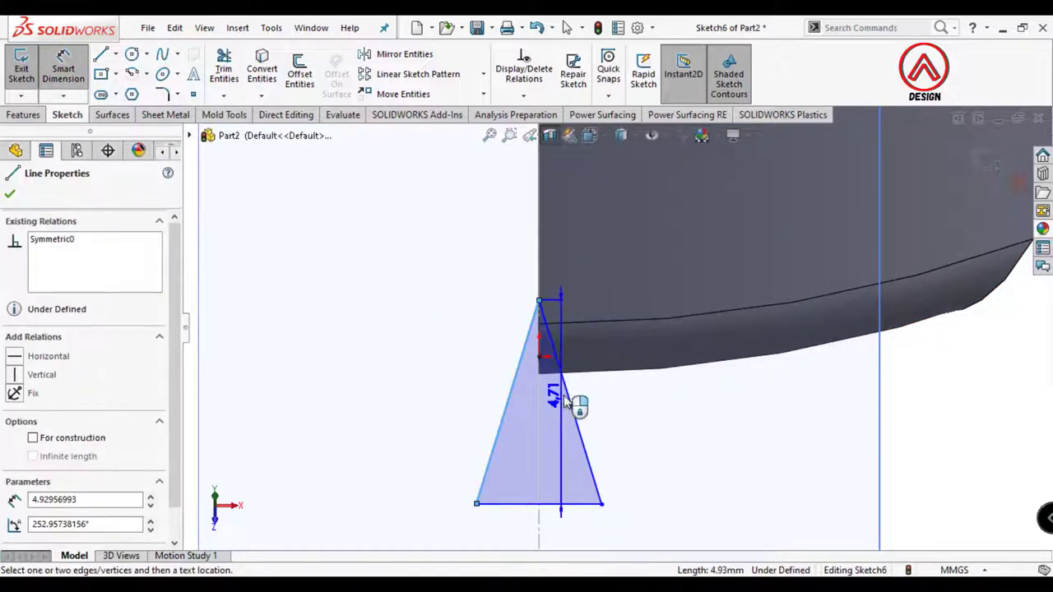
left_click(571, 404)
left_click(564, 453)
type("45")
key("Return")
Dimension the triangle's apex 1 mm vertically from the sketch origin
scroll(549, 353, "down", 3)
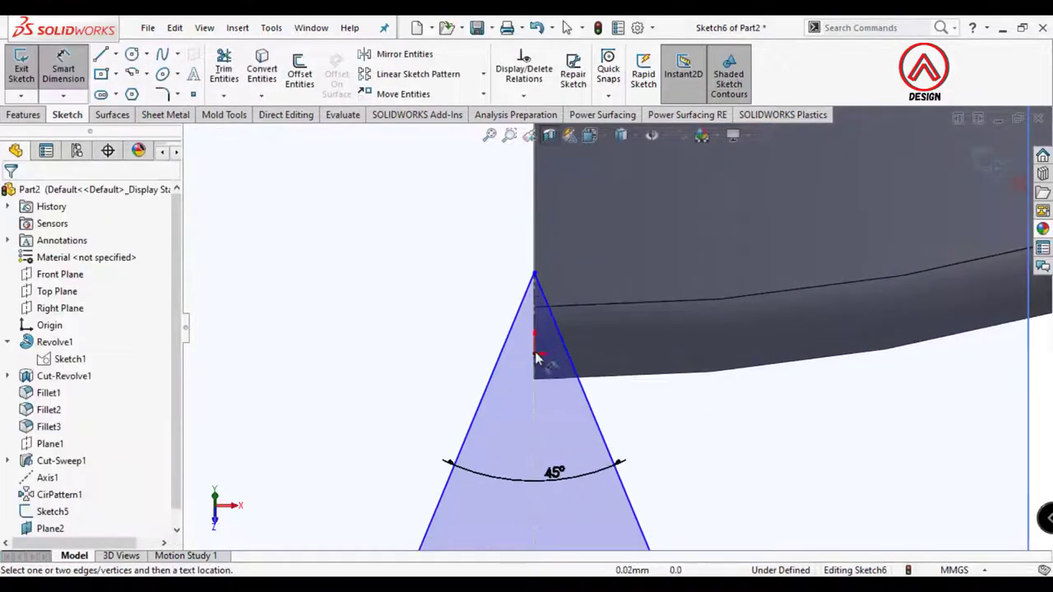
left_click(535, 353)
left_click(535, 273)
left_click(475, 319)
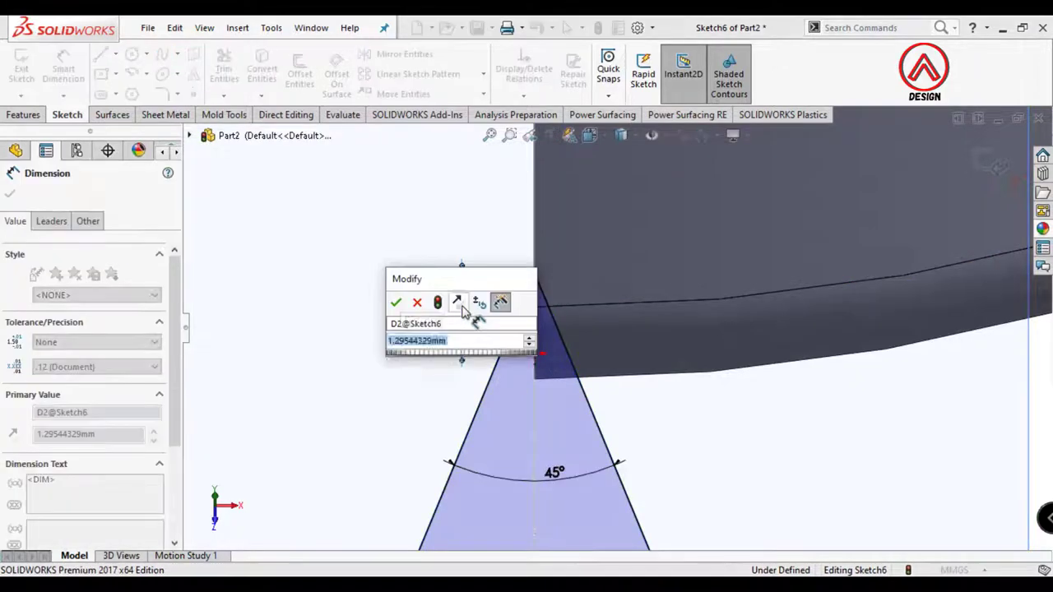
type("1")
key("Return")
key("Escape")
Round the triangle's apex with a 0.5 mm sketch fillet and exit the sketch
left_click(162, 93)
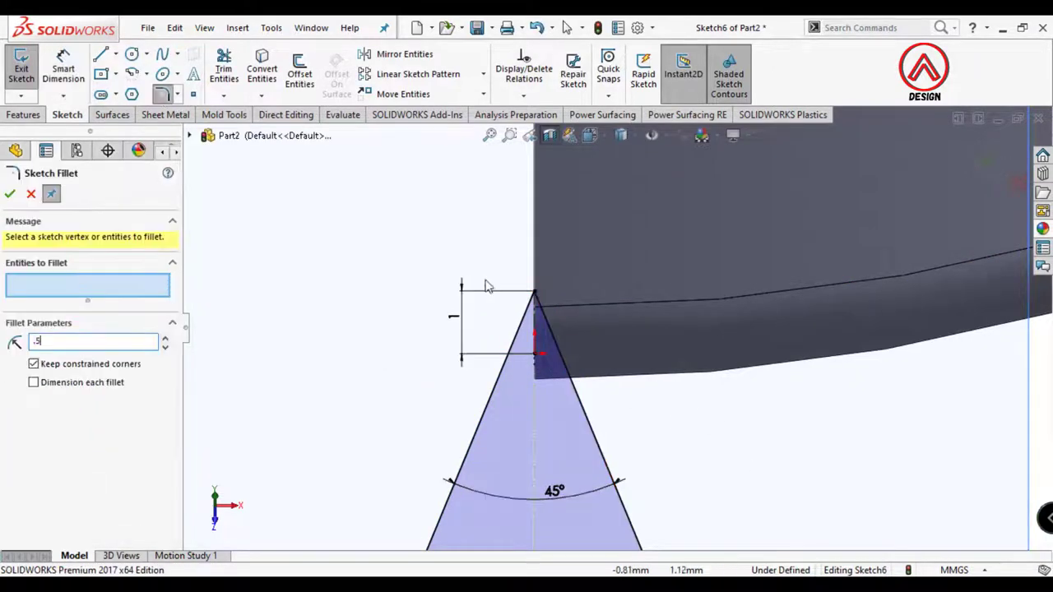
left_click(527, 309)
left_click(7, 198)
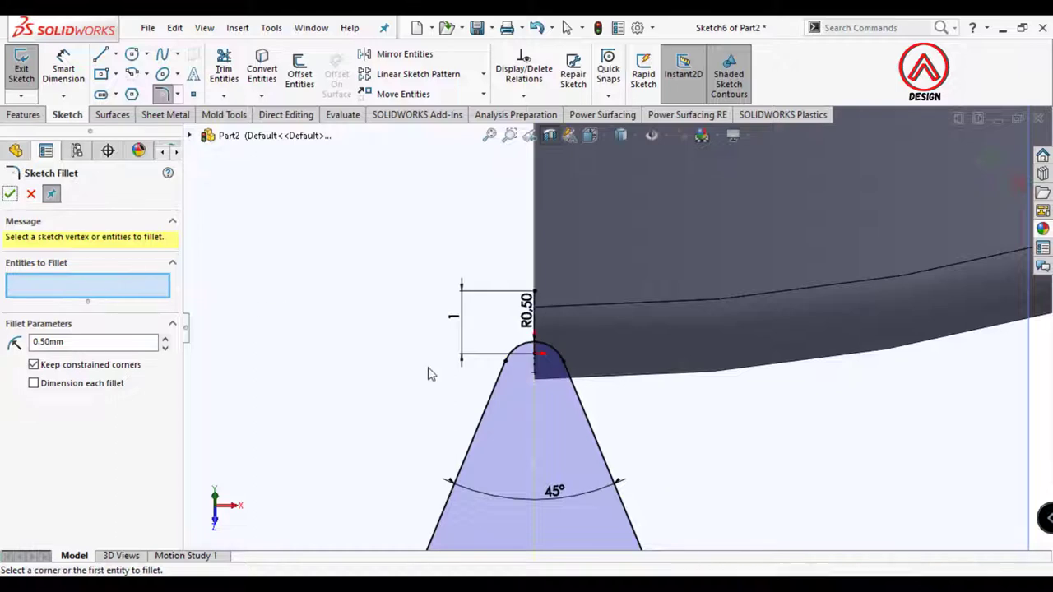
scroll(583, 350, "up", 6)
middle_click_drag(585, 350, 386, 329)
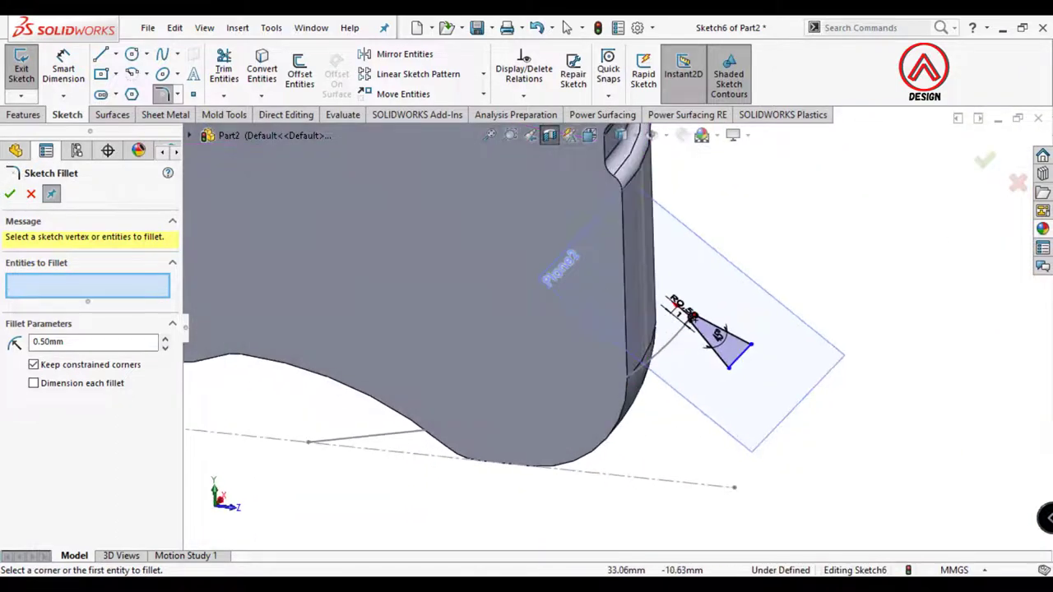
left_click(12, 118)
left_click(983, 161)
left_click(987, 162)
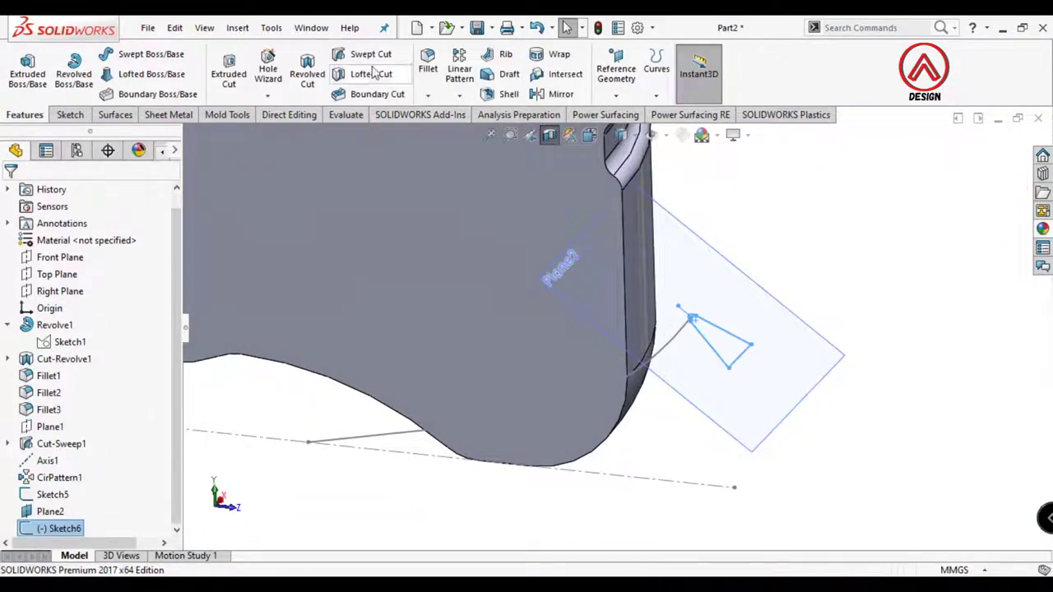
Create a swept cut using the rounded triangle as the profile and the line-and-arc sketch as the path
left_click(371, 54)
left_click(119, 286)
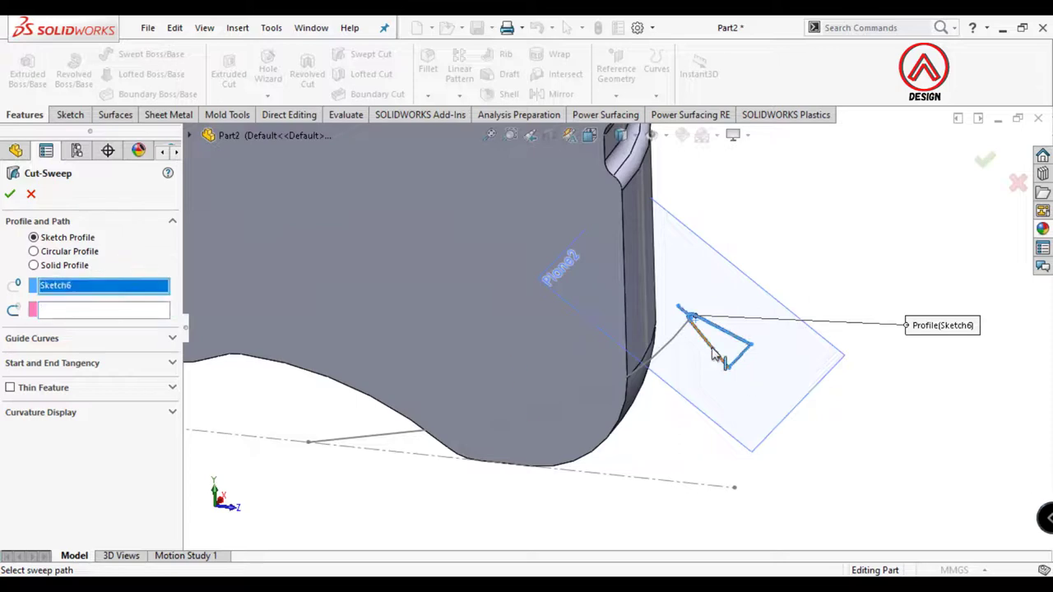
left_click(716, 353)
left_click(649, 372)
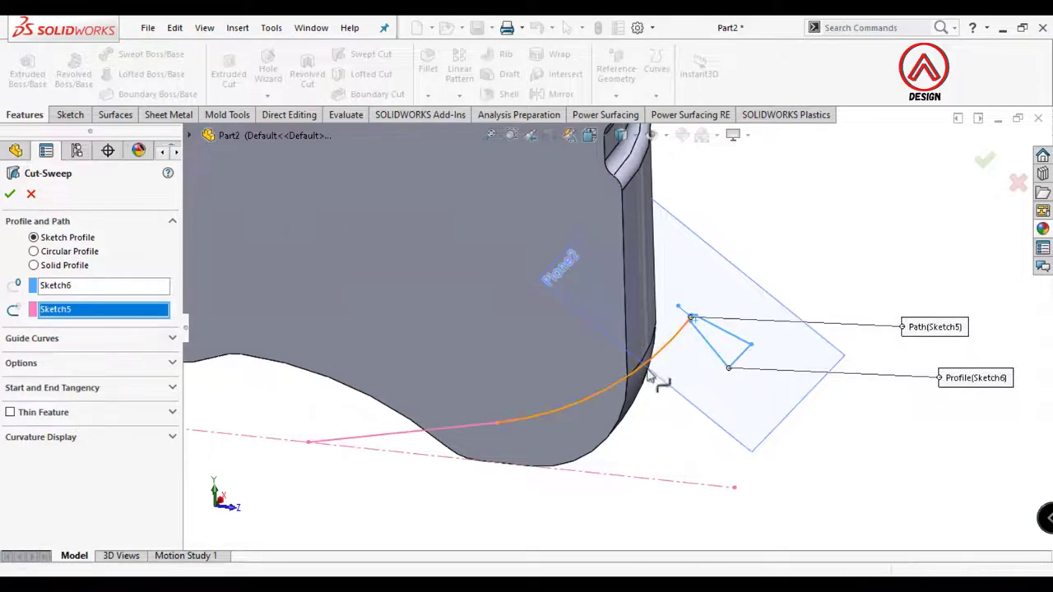
left_click(10, 194)
Turn off the section view and hide Plane2
left_click(550, 137)
left_click(865, 244)
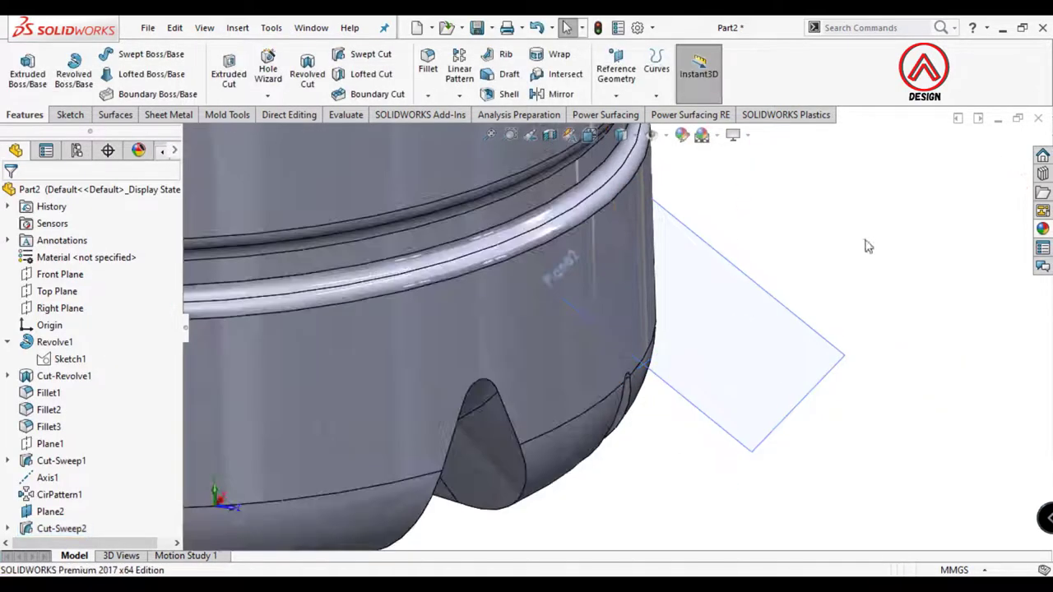
scroll(796, 332, "up", 3)
left_click(700, 335)
left_click(792, 286)
Create a circular pattern of the new swept cut around Axis1 with 6 equally spaced instances over 360°
scroll(604, 353, "up", 2)
middle_click_drag(556, 377, 494, 164)
left_click(459, 95)
left_click(463, 134)
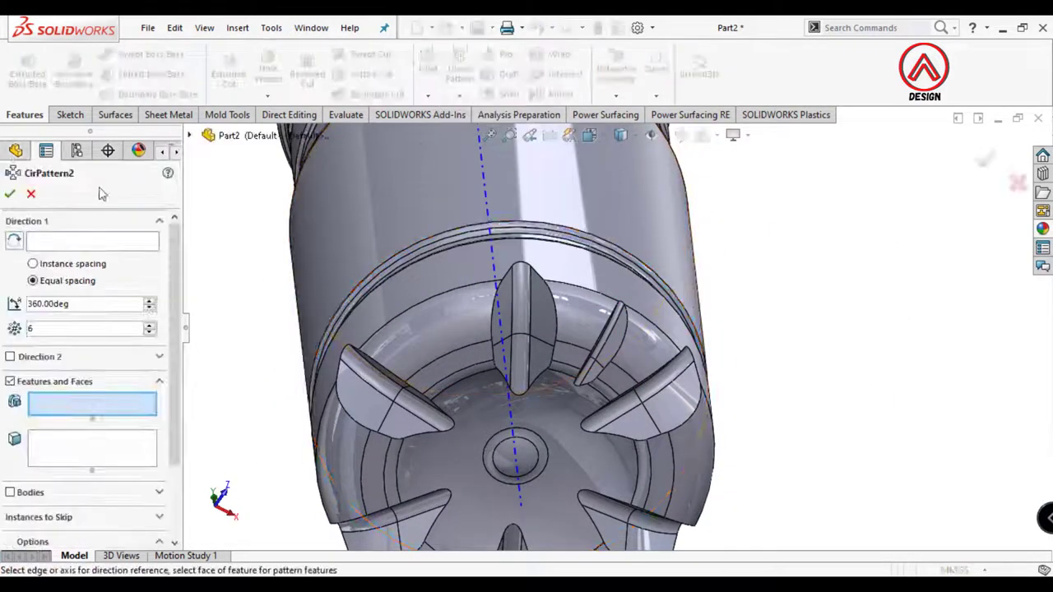
left_click(492, 244)
left_click(42, 407)
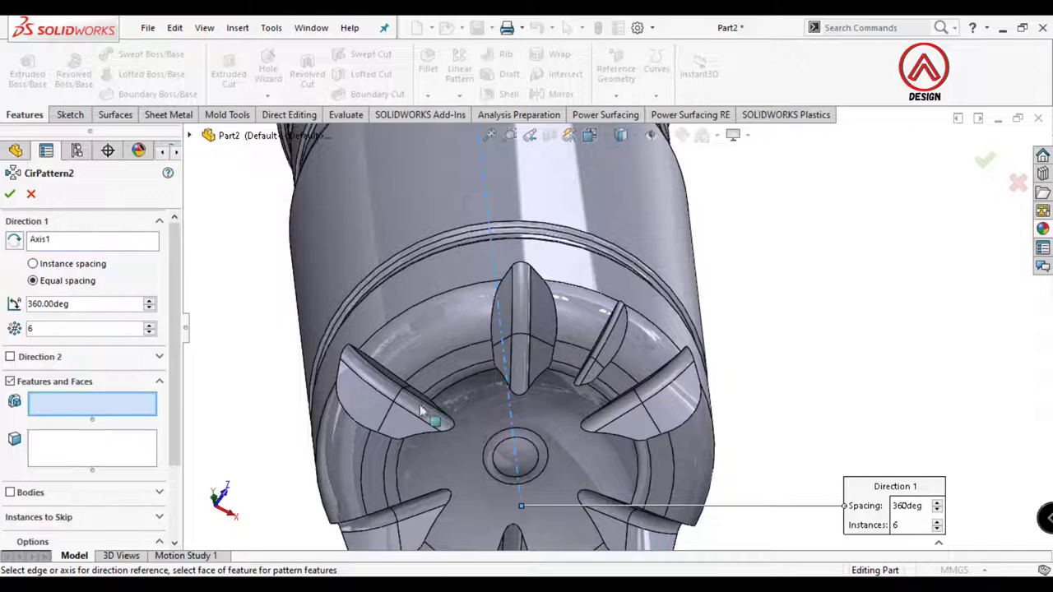
left_click(606, 365)
left_click(10, 194)
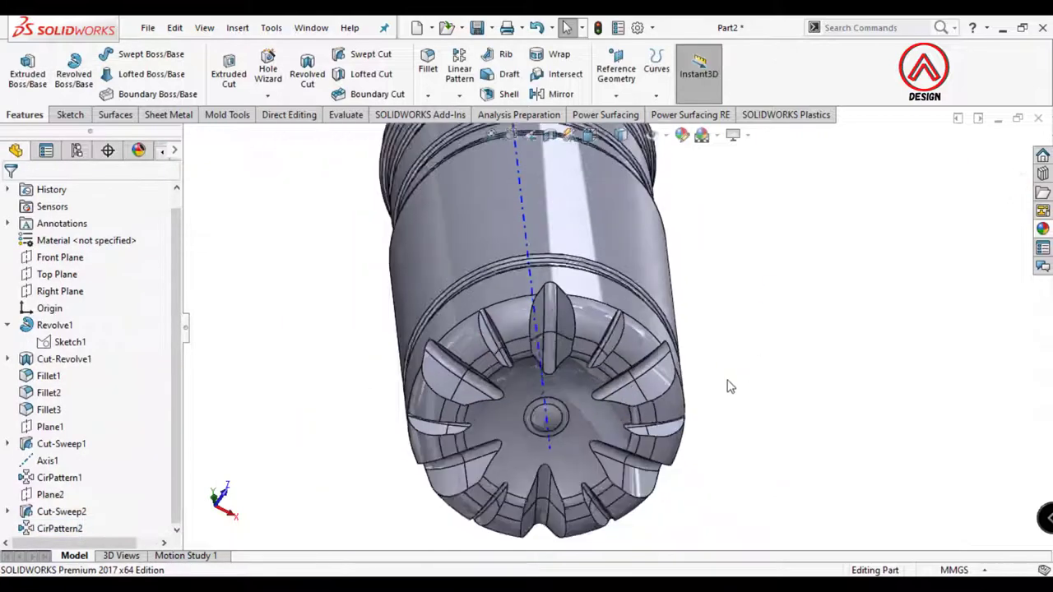
Fillet the edges of all six larger swept cuts around the base with a 2 mm radius
left_click(429, 62)
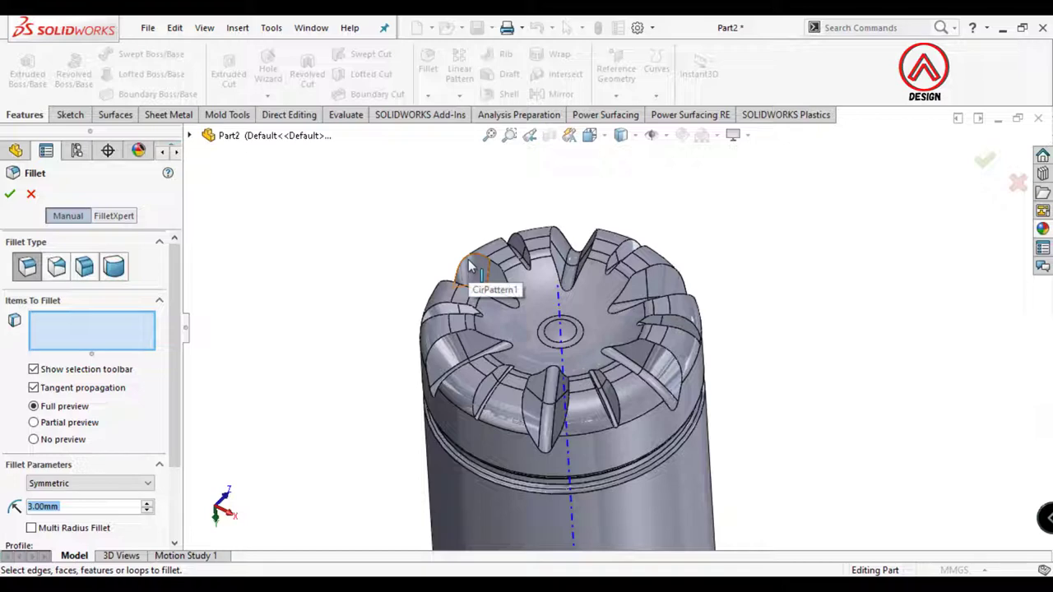
left_click(467, 259)
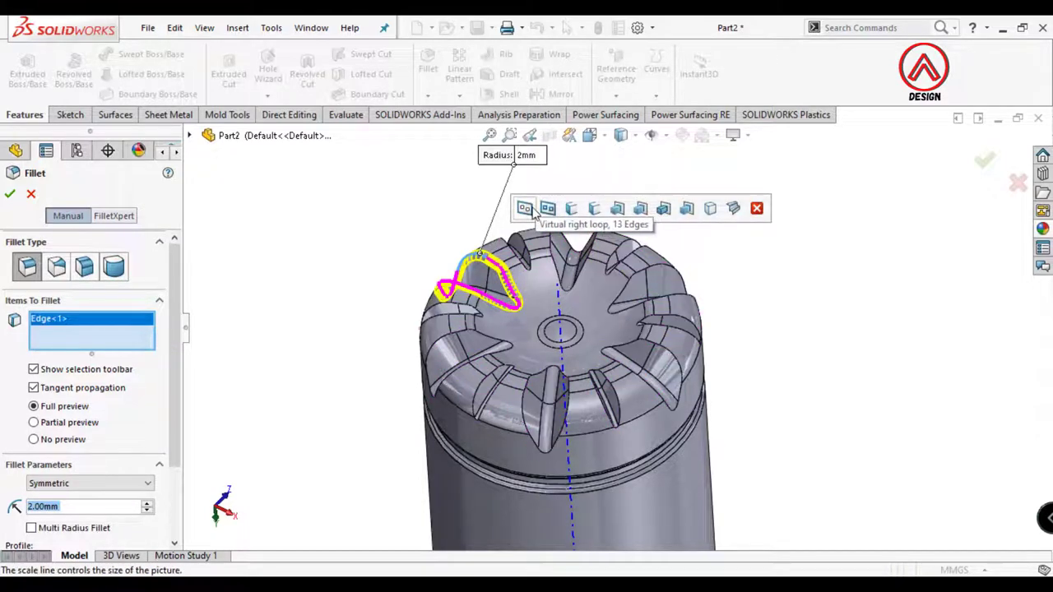
left_click(531, 209)
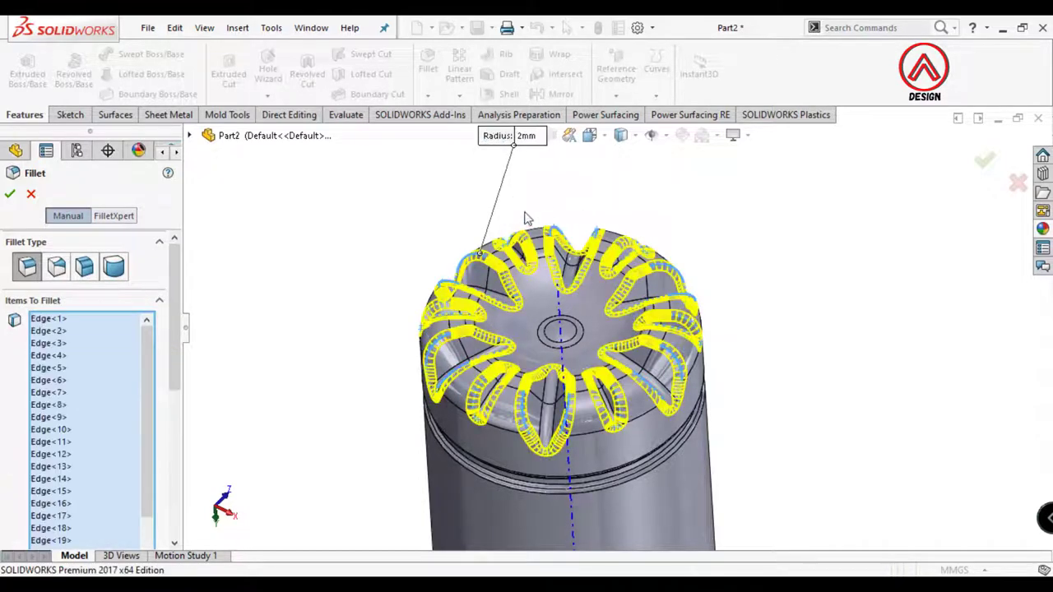
middle_click_drag(527, 218, 530, 347)
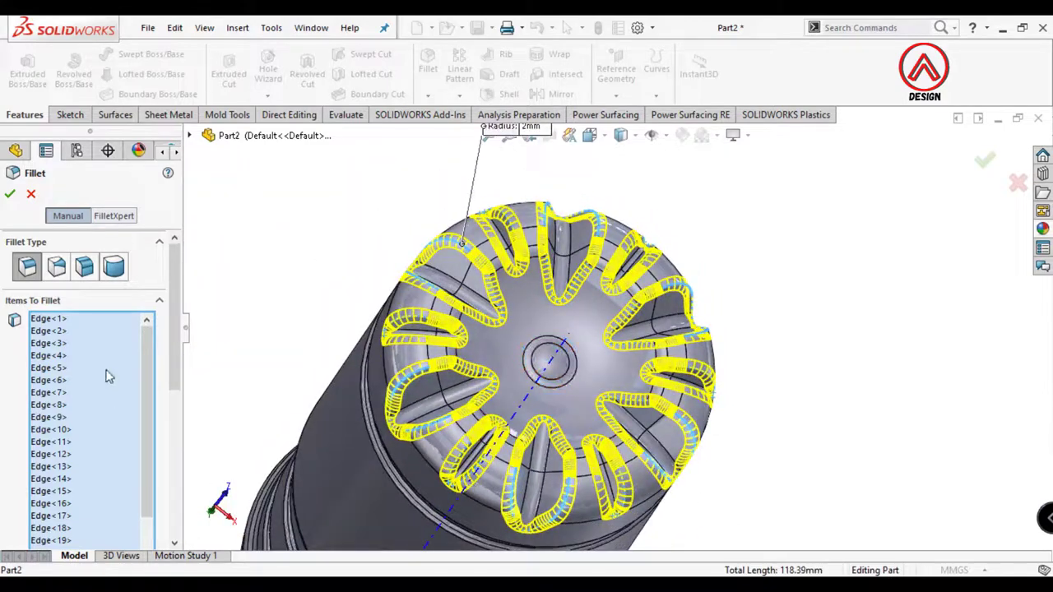
right_click(107, 377)
left_click(162, 399)
left_click(465, 252)
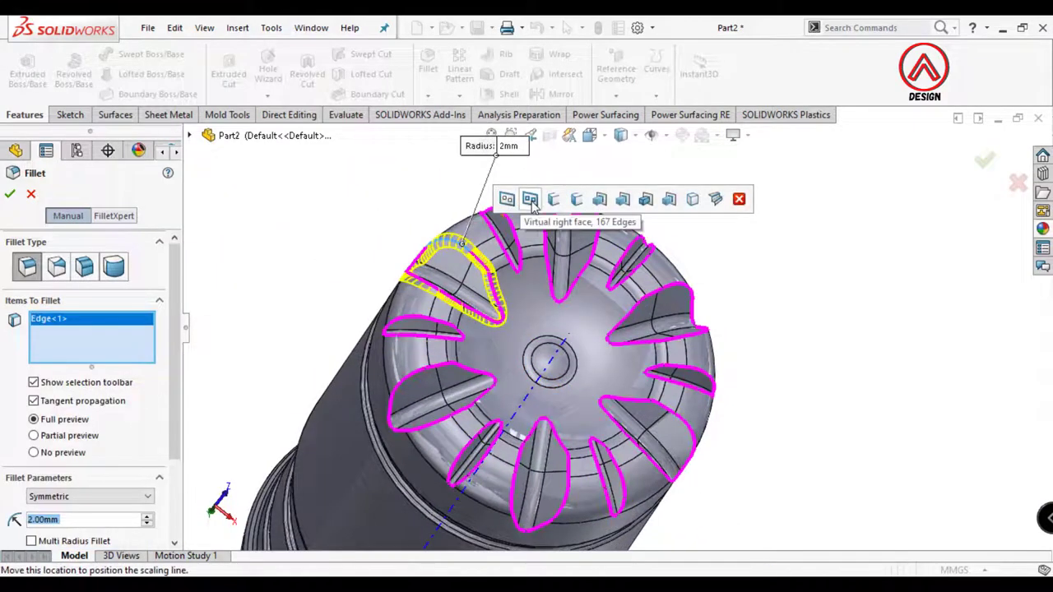
left_click(671, 201)
left_click(663, 405)
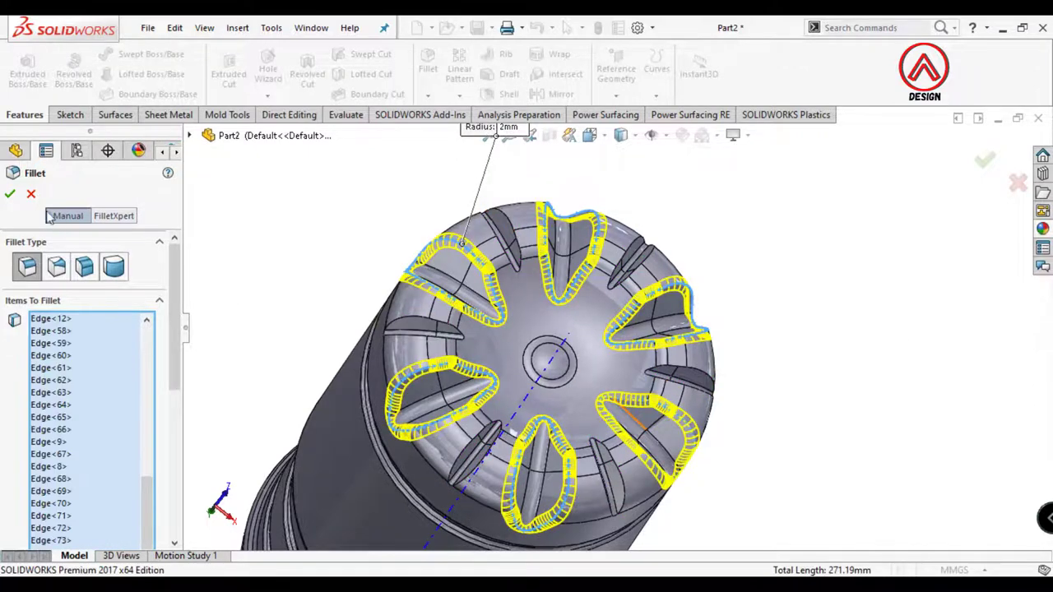
left_click(10, 194)
Fillet the edges of all six smaller swept cuts around the base with a 1.5 mm radius
left_click(428, 60)
key("Return")
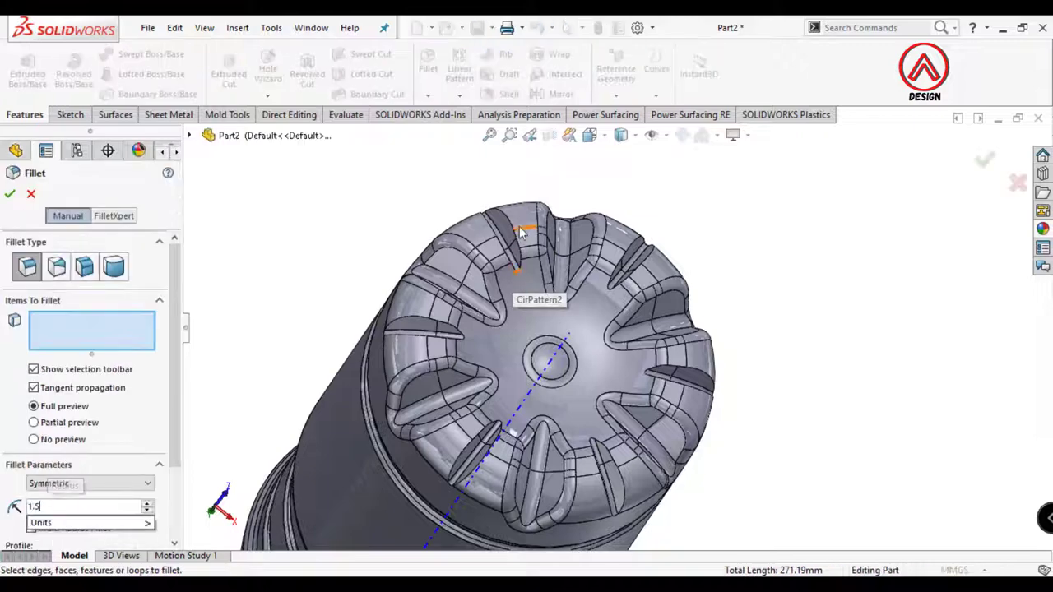
type("1.5")
key("Return")
left_click(520, 232)
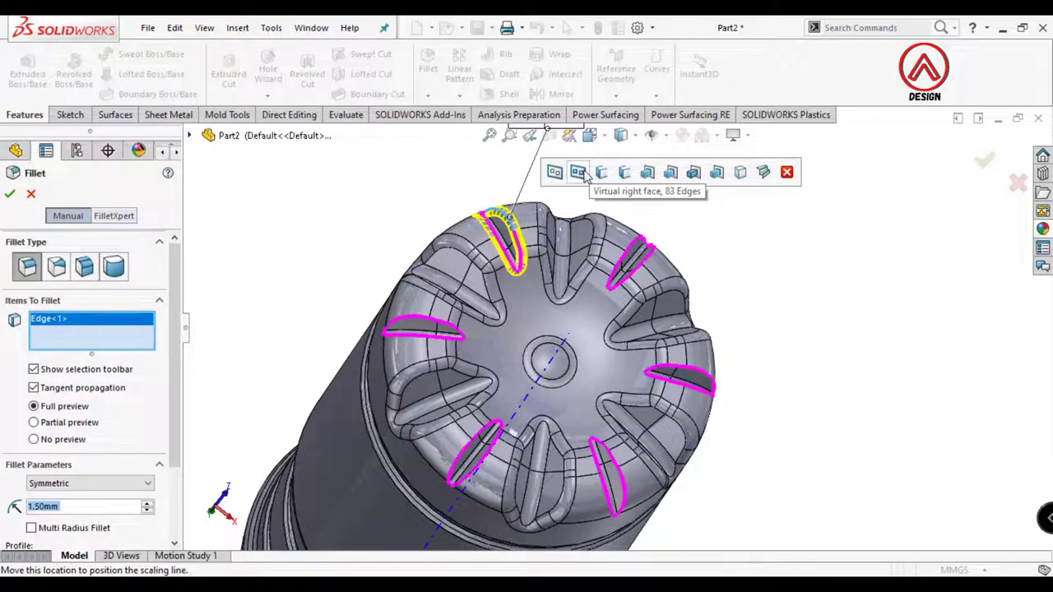
left_click(579, 173)
left_click(10, 194)
Set the view to Front, hide Axis1 and fit the whole bottle in view
mouse_move(559, 238)
middle_mouse_down()
mouse_move(520, 317)
mouse_move(571, 325)
mouse_move(649, 176)
mouse_move(631, 152)
middle_mouse_up()
scroll(571, 326, "up", 4)
left_click(623, 135)
left_click(622, 177)
mouse_move(622, 287)
middle_mouse_down()
mouse_move(504, 175)
mouse_move(603, 165)
middle_mouse_up()
left_click(591, 135)
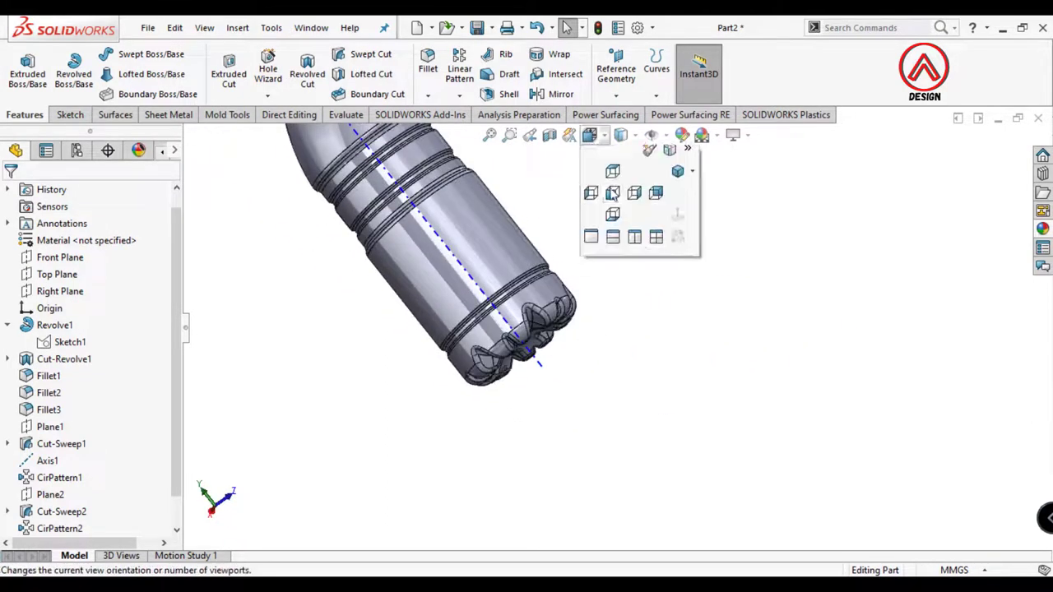
left_click(613, 194)
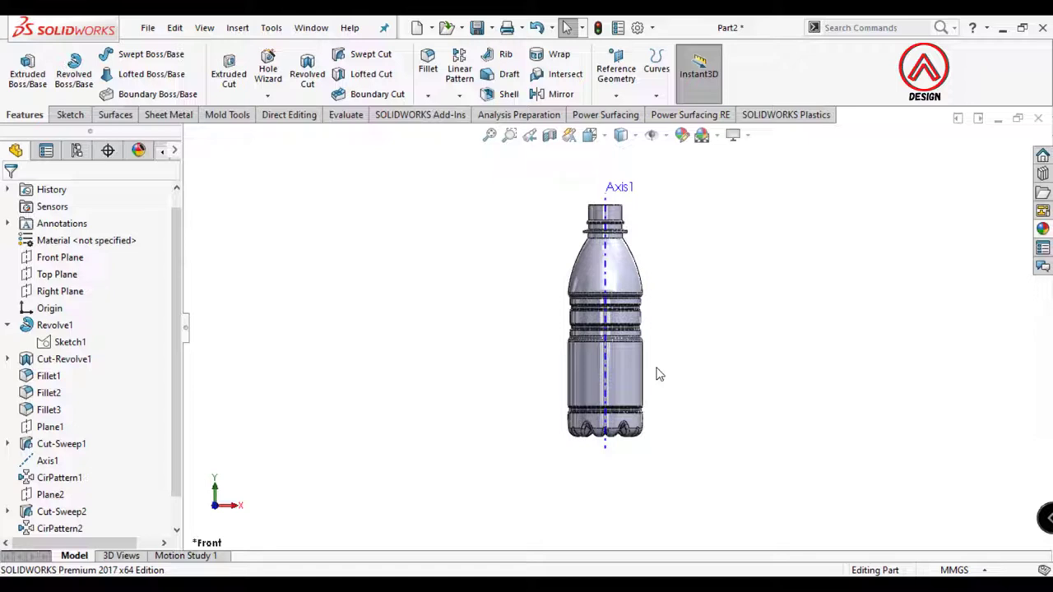
scroll(634, 369, "down", 3)
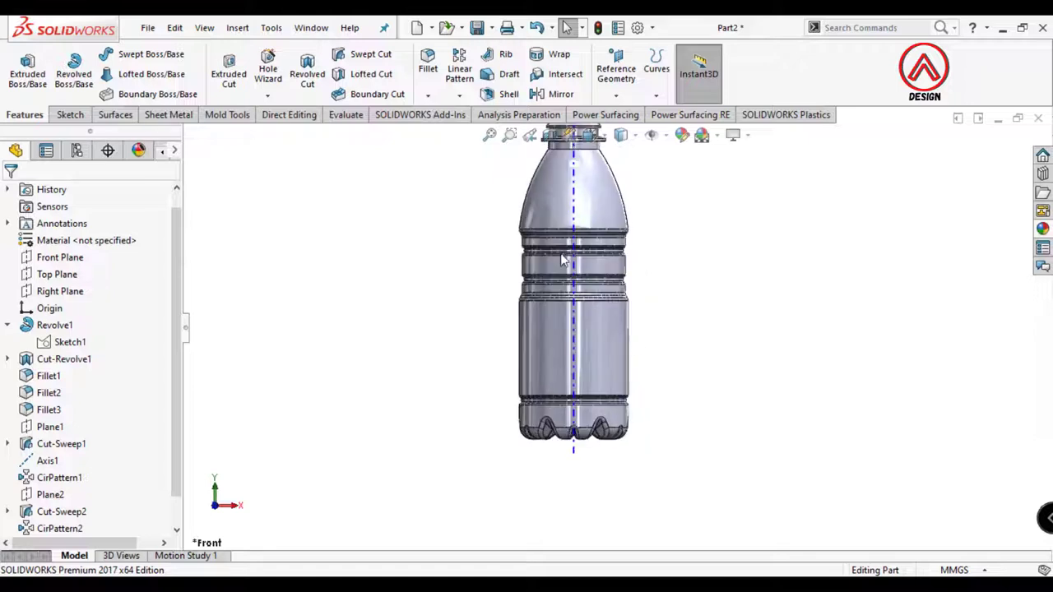
left_click(573, 185)
left_click(638, 212)
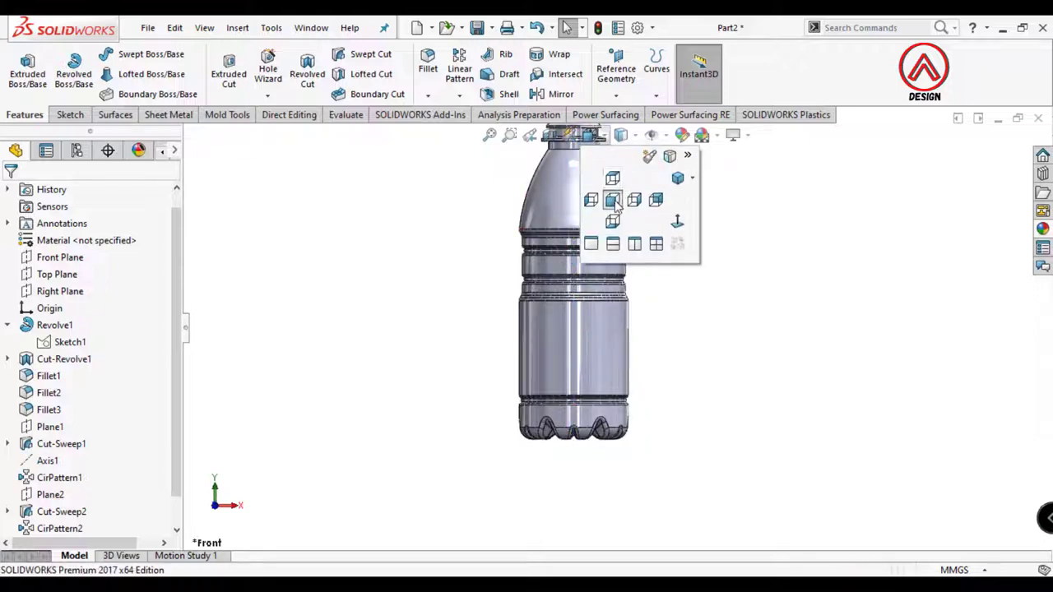
key("f")
Copy the large cylindrical face of the bottle's lower body as an offset surface at 0 mm
left_click(115, 114)
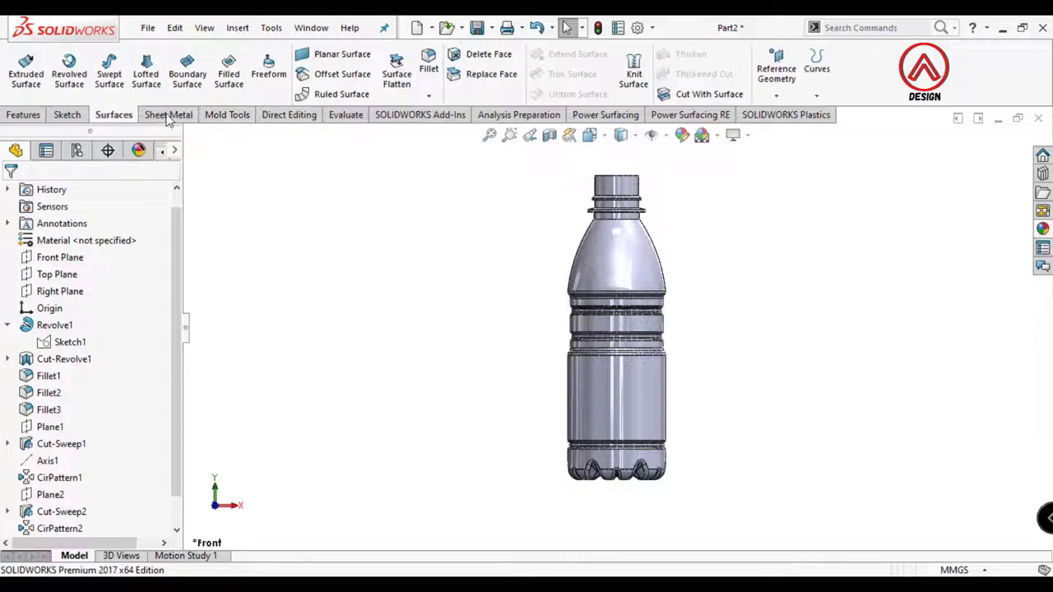
left_click(329, 75)
type("0.00mm")
key("Return")
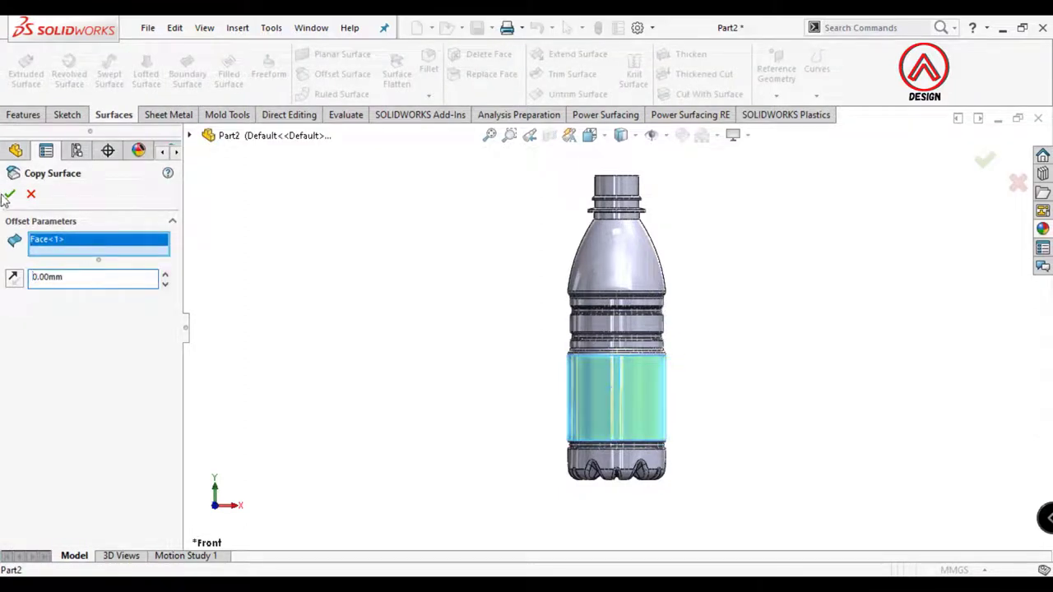
left_click(8, 195)
Start a sketch on the Top Plane in Top view and draw a horizontal centerline about 44 mm long from the origin
left_click(589, 137)
left_click(623, 193)
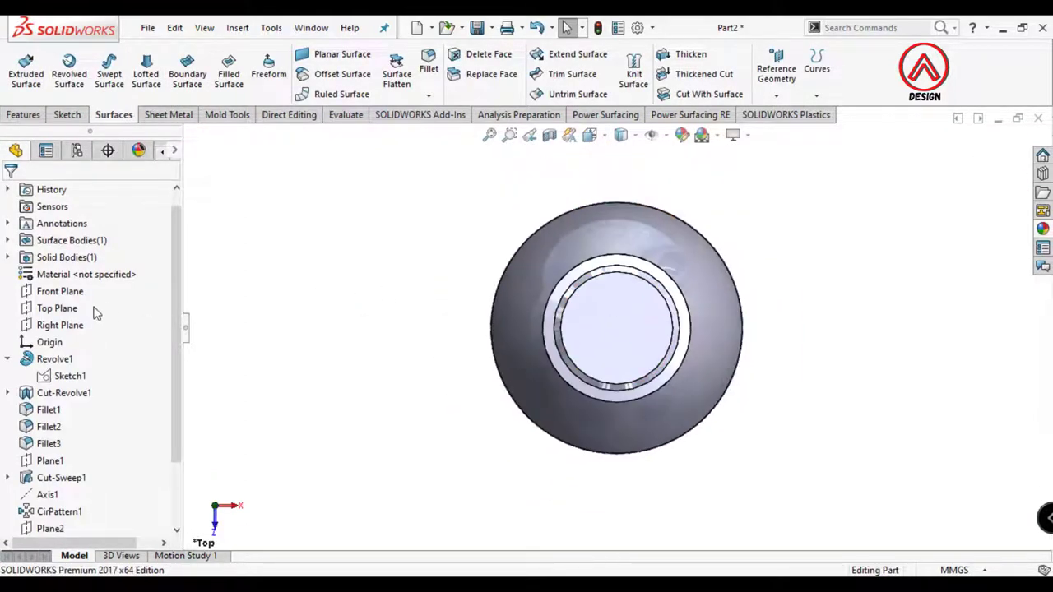
left_click(51, 308)
left_click(69, 280)
left_click(115, 53)
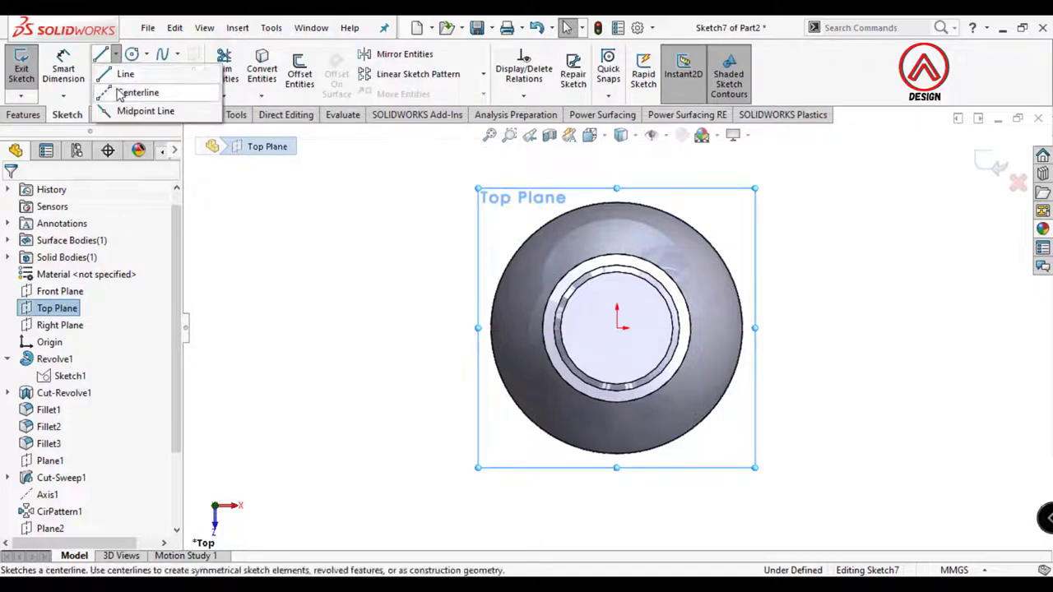
left_click(140, 91)
left_click(618, 327)
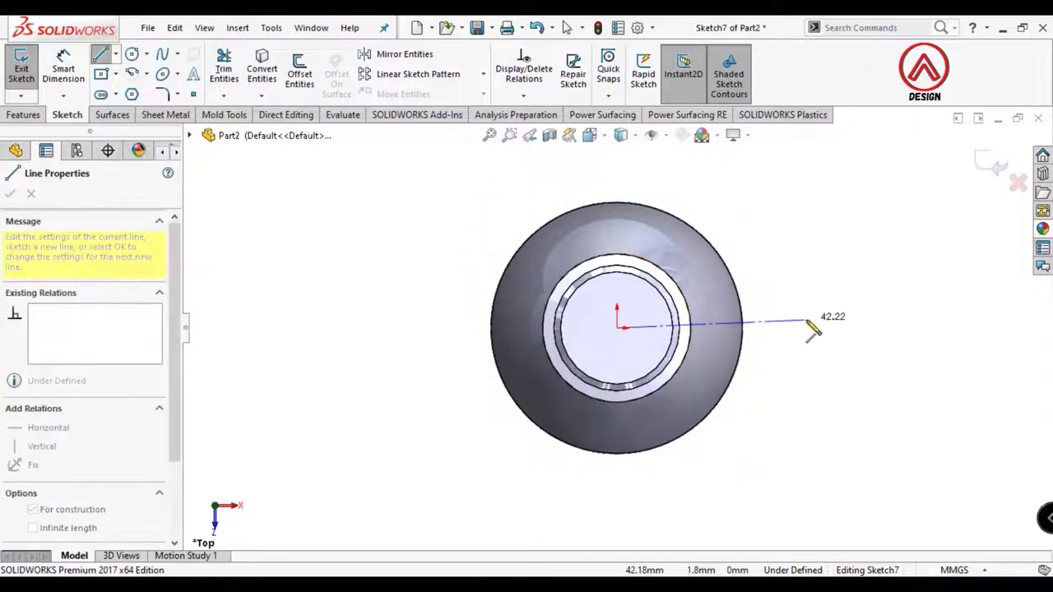
left_click(813, 328)
key("Escape")
Draw a slanted line from the origin past the bottle's outline and dimension it at 60° to the centerline
key("l")
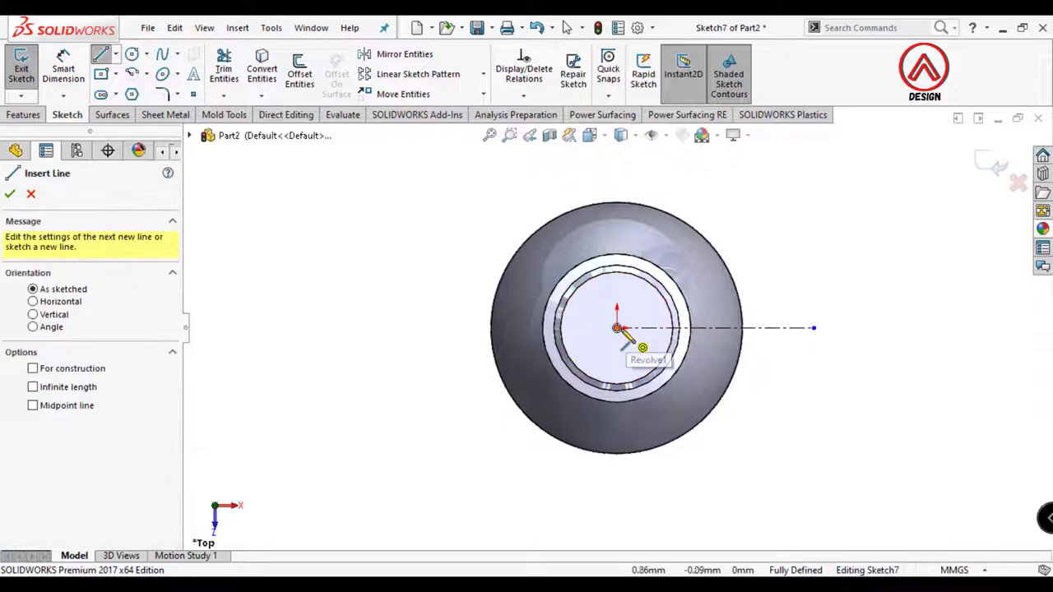
left_click(618, 327)
left_click(771, 211)
key("d")
left_click(697, 271)
left_click(765, 328)
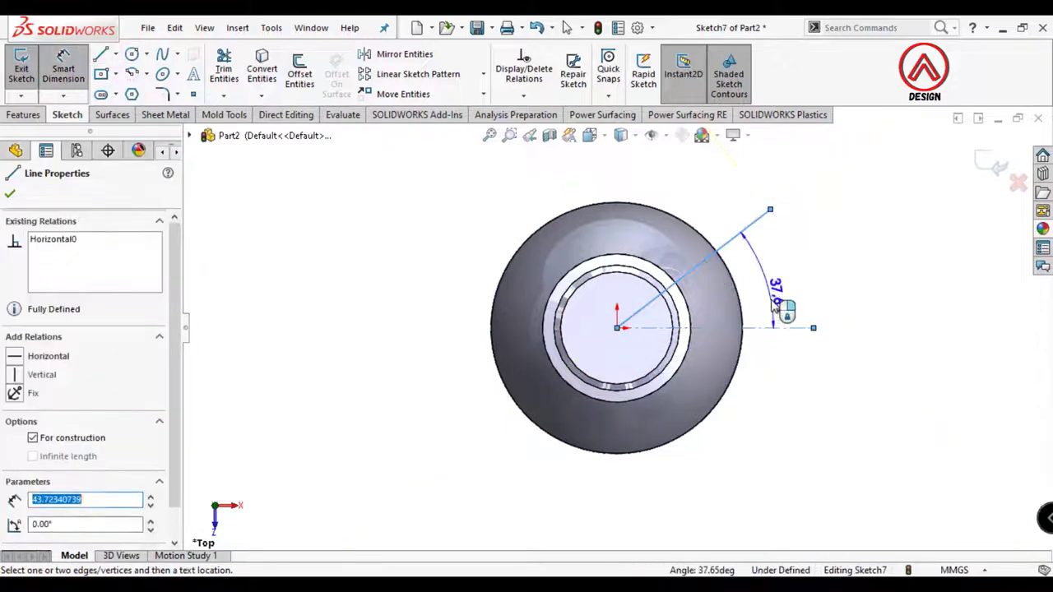
left_click(781, 302)
type("560")
key("Return")
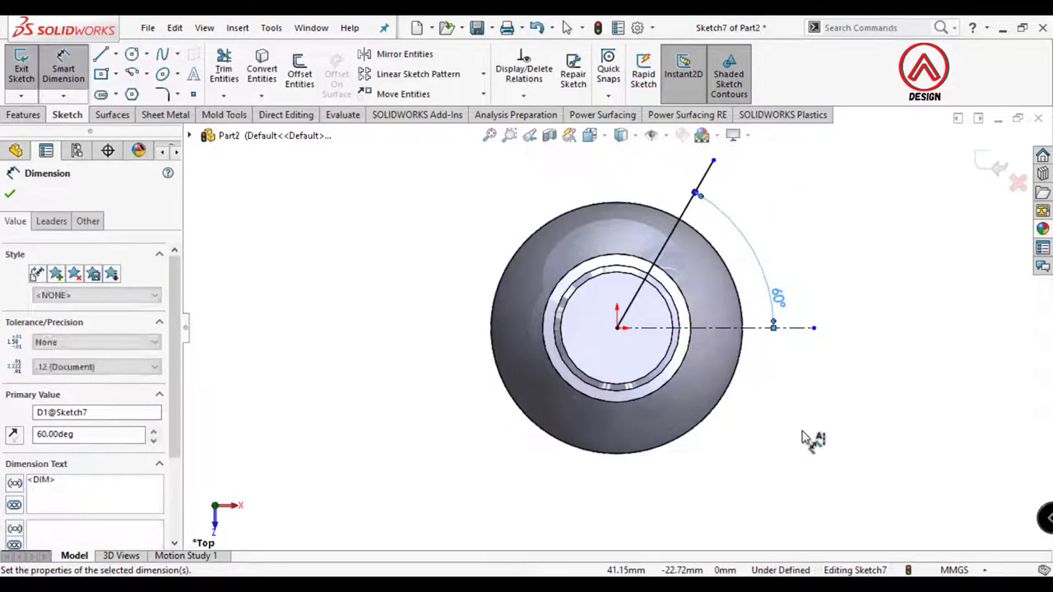
key("Escape")
Mirror the 60° line about the horizontal centerline
left_click(403, 54)
left_click(676, 217)
left_click(87, 375)
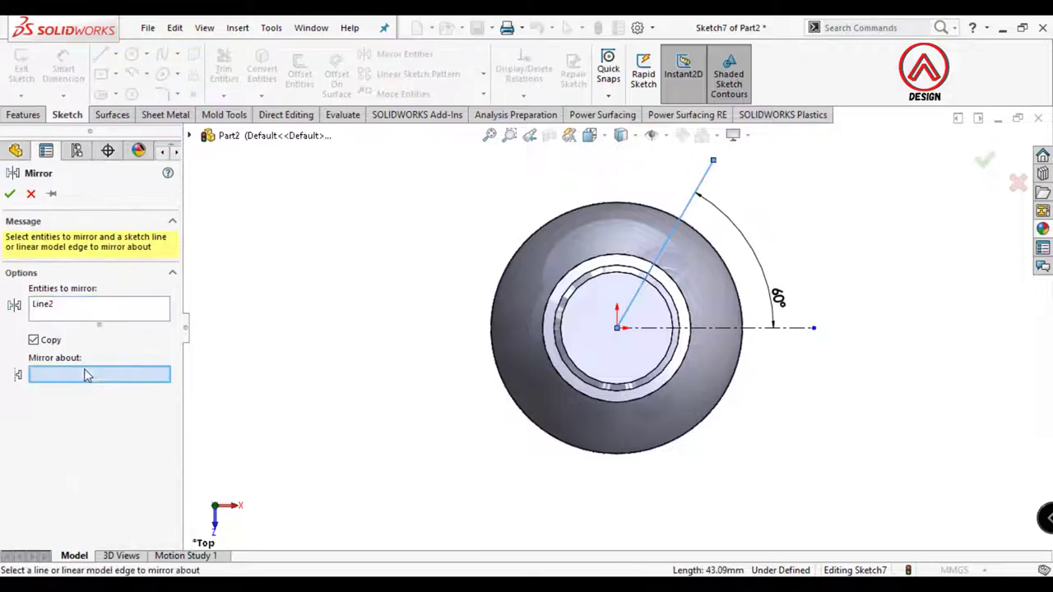
left_click(730, 328)
key("Return")
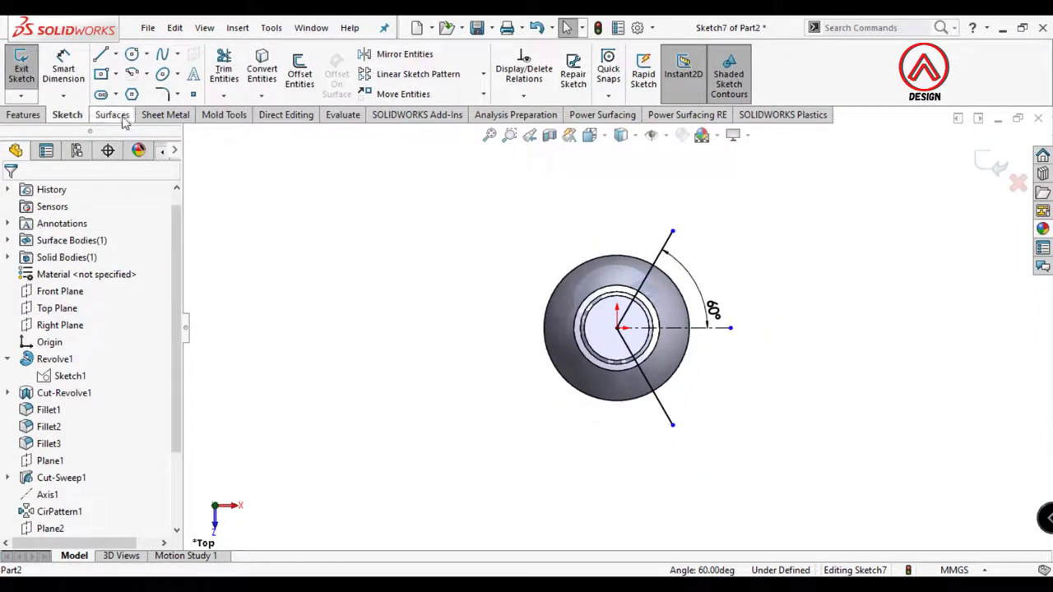
Trim the copied surface with the V-shaped sketch, removing the larger portion outside the two lines
left_click(122, 116)
left_click(571, 73)
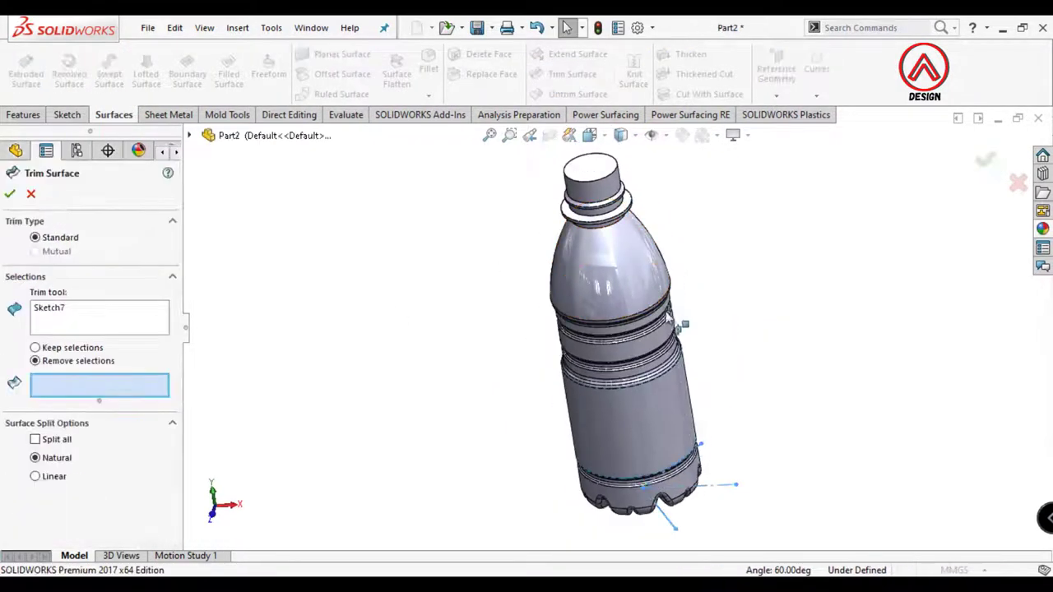
left_click(86, 360)
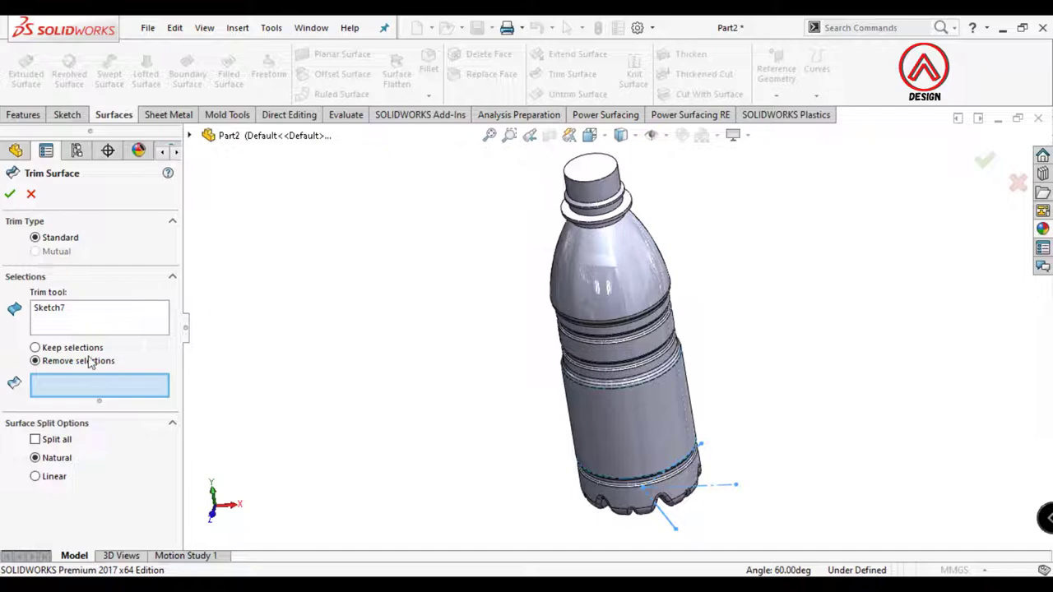
left_click(594, 421)
left_click(10, 194)
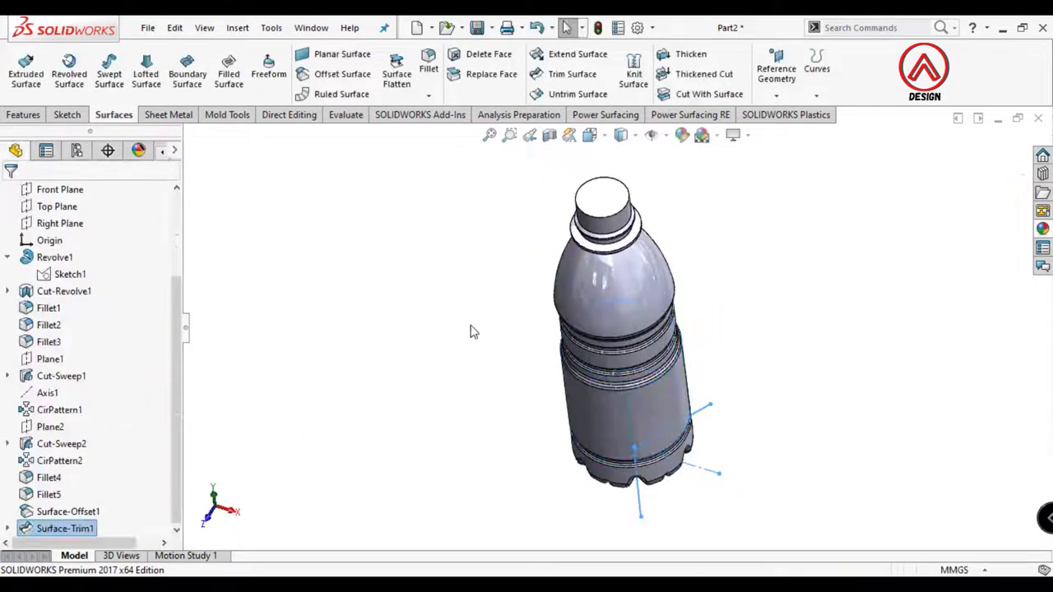
Set the view to Right and hide the bottle's solid body, leaving only the trimmed surface displayed
scroll(675, 346, "up", 3)
left_click(589, 142)
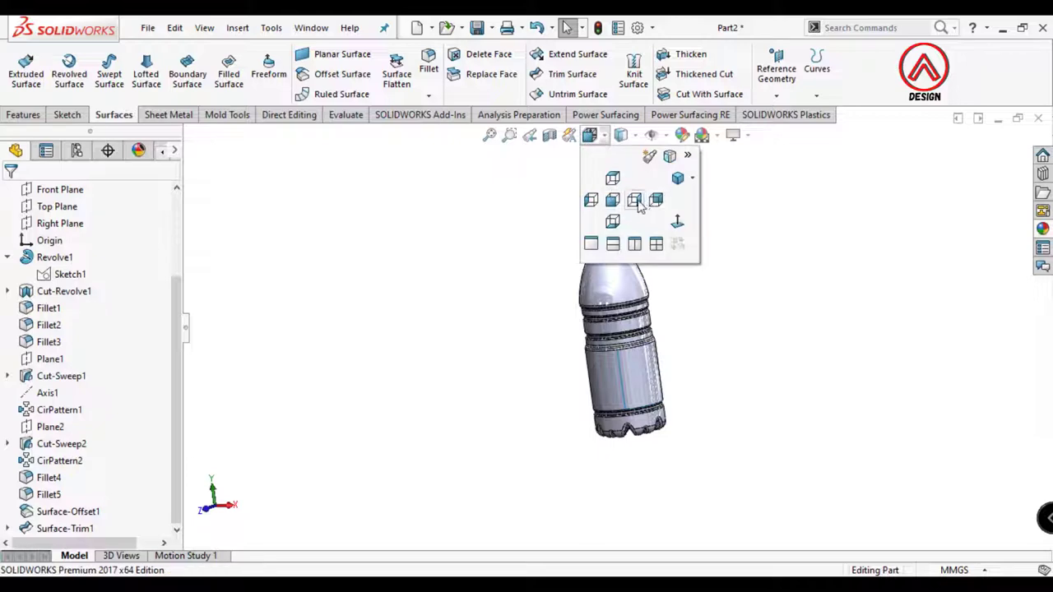
left_click(637, 206)
scroll(678, 432, "down", 5)
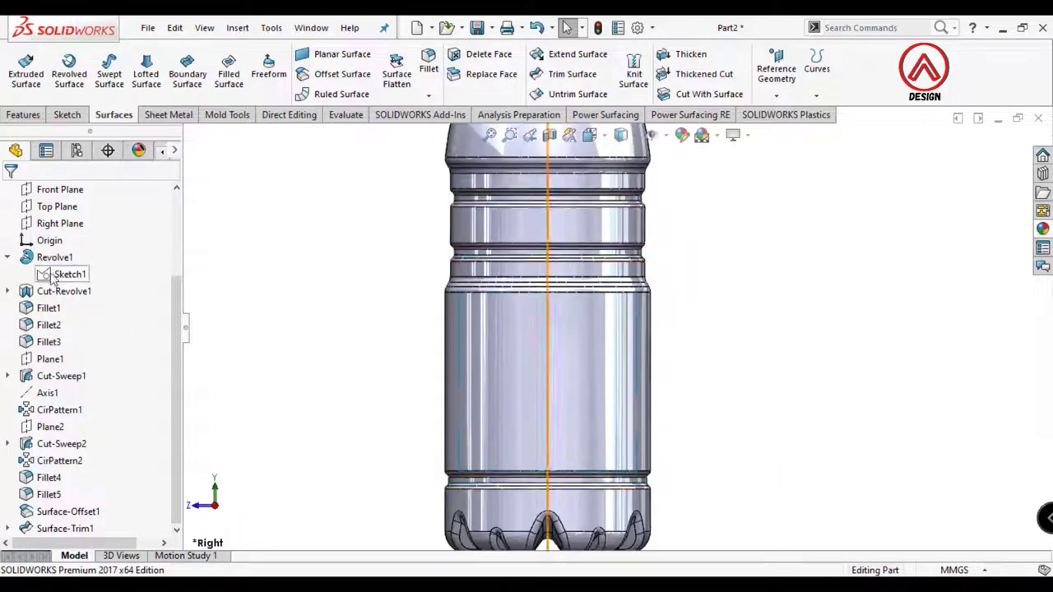
scroll(66, 274, "up", 3)
left_click(8, 274)
left_click(66, 291)
left_click(65, 269)
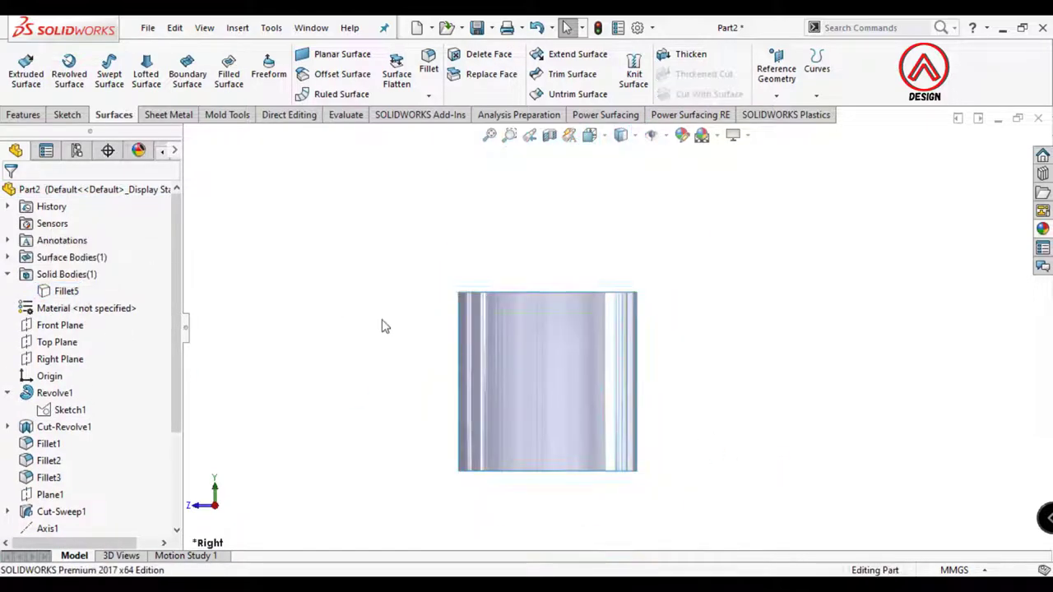
Start a sketch on the Right Plane and show the bottle's solid body again
left_click(56, 357)
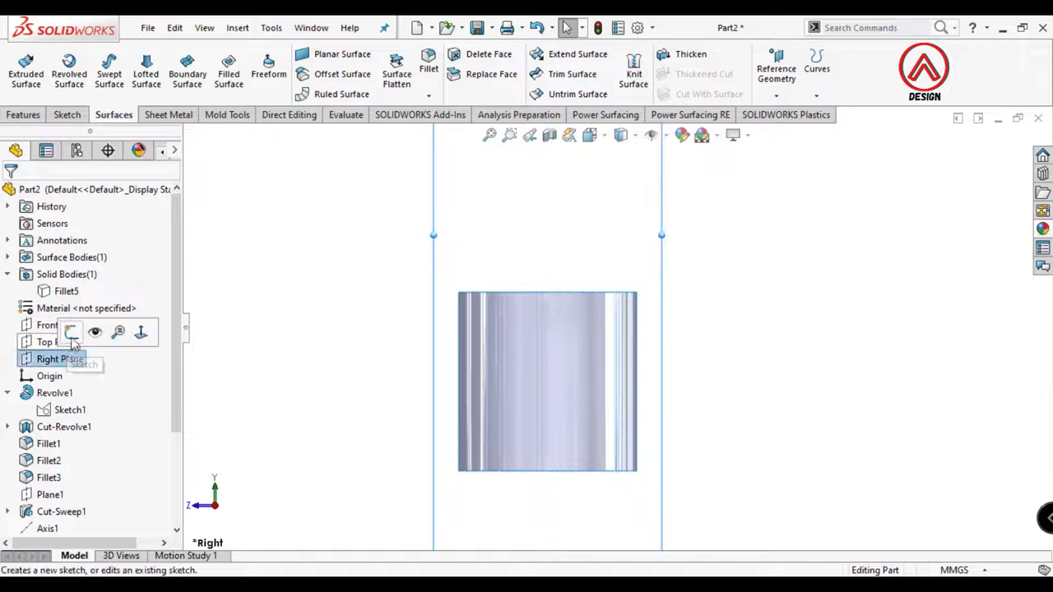
left_click(76, 336)
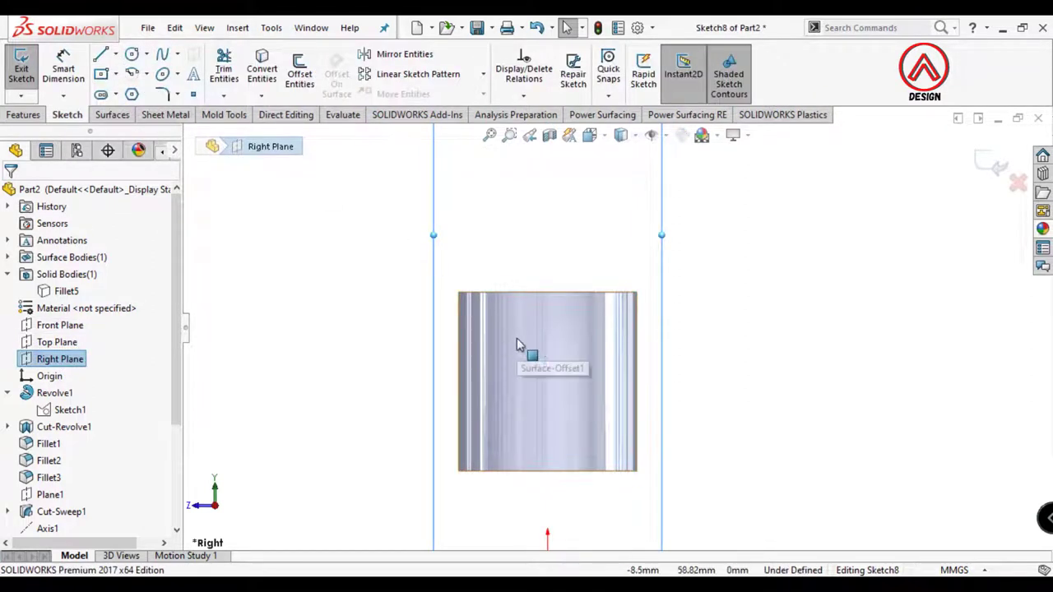
scroll(616, 337, "up", 4)
scroll(645, 395, "down", 2)
left_click(54, 392)
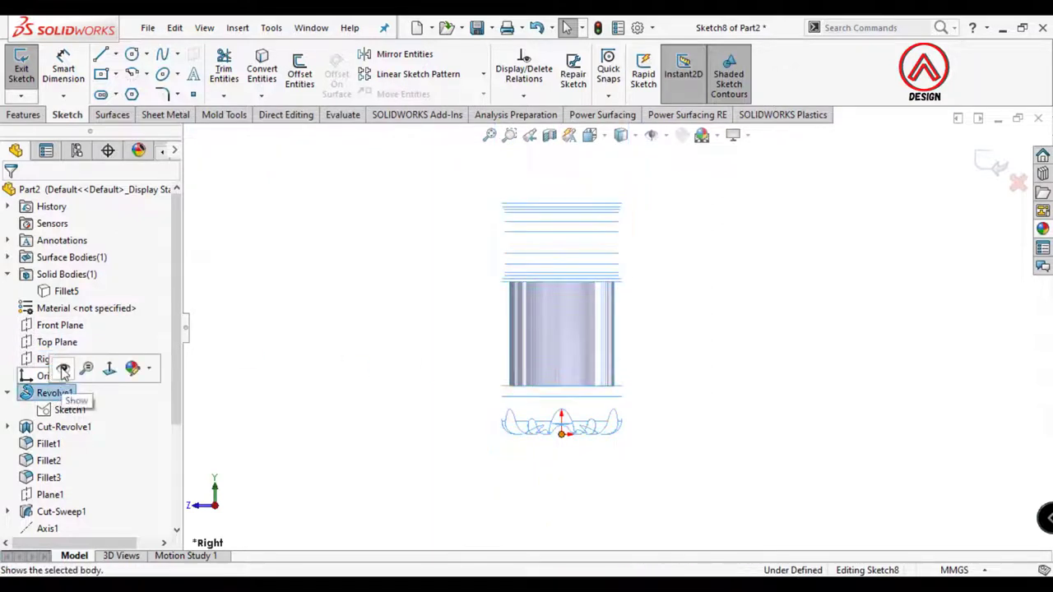
left_click(64, 369)
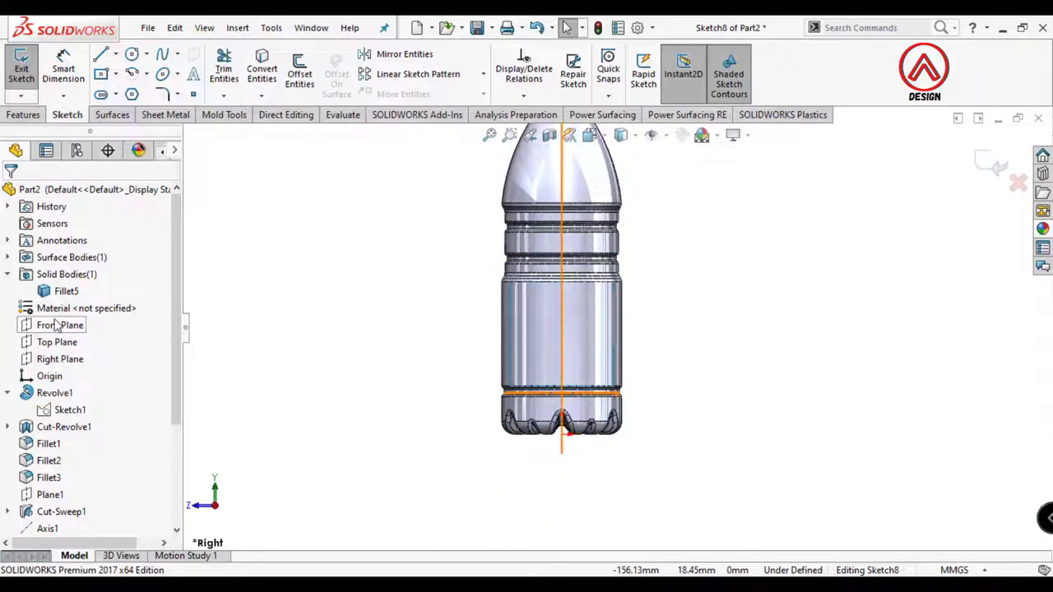
left_click(59, 359)
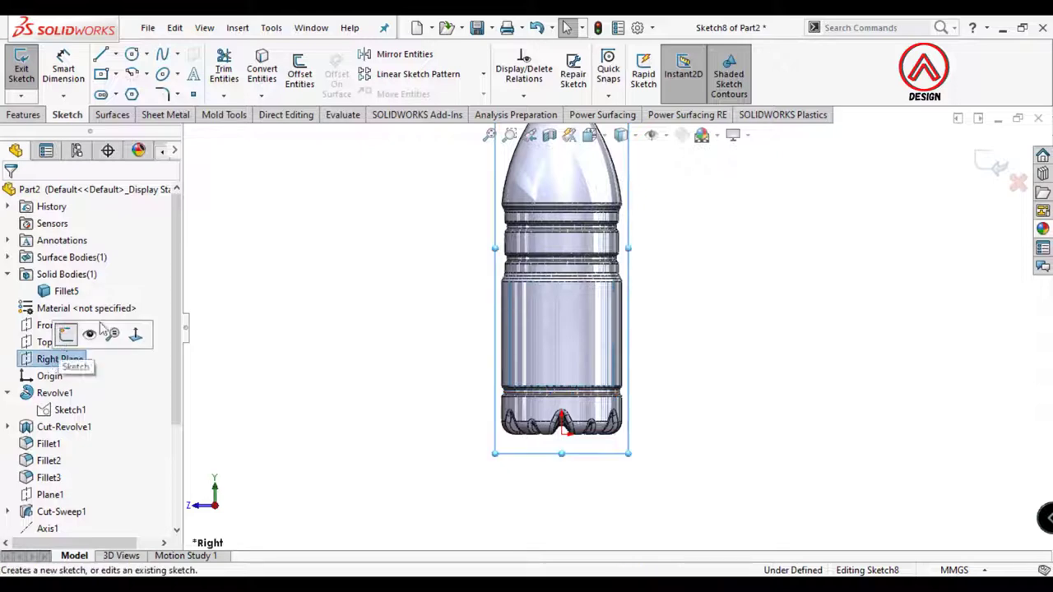
Draw a vertical centerline from the origin up into the bottle's large cylindrical section
left_click(116, 53)
left_click(127, 94)
left_click(561, 427)
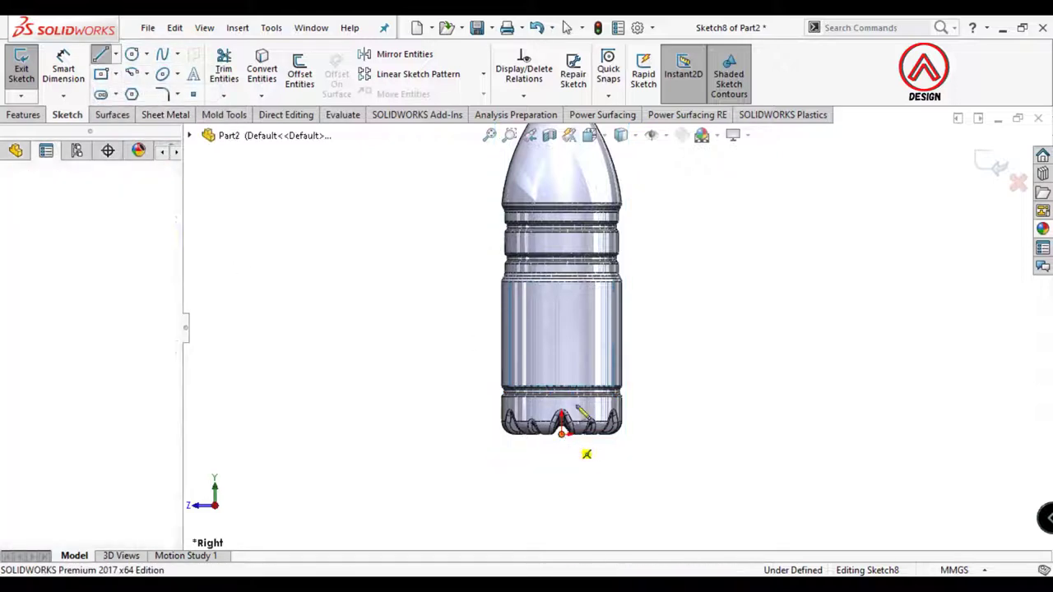
left_click(562, 304)
key("Escape")
scroll(605, 385, "down", 3)
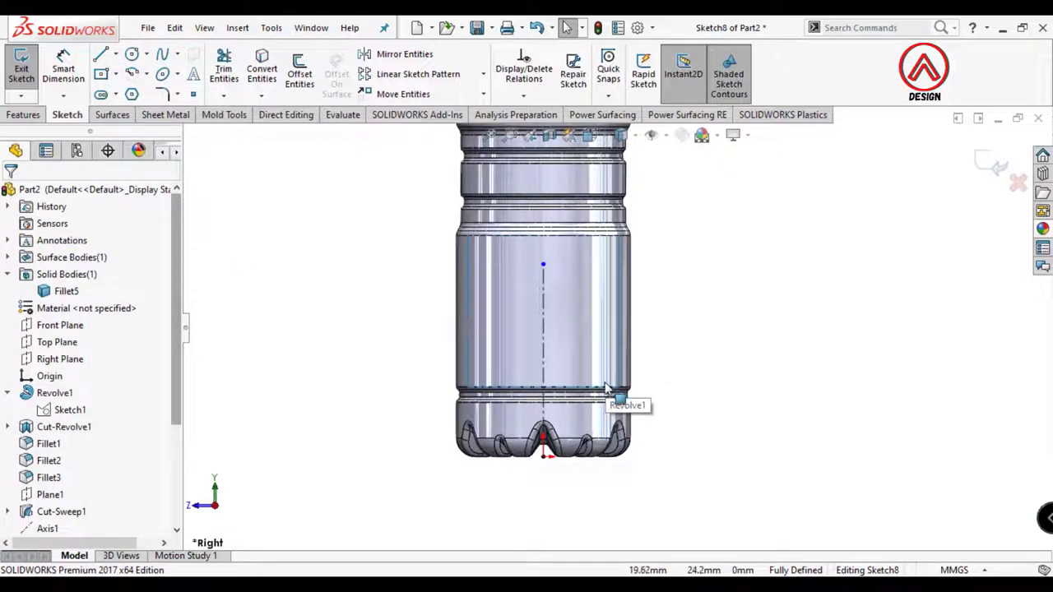
Draw a short horizontal centerline across the left edge of the large cylindrical section
left_click(116, 54)
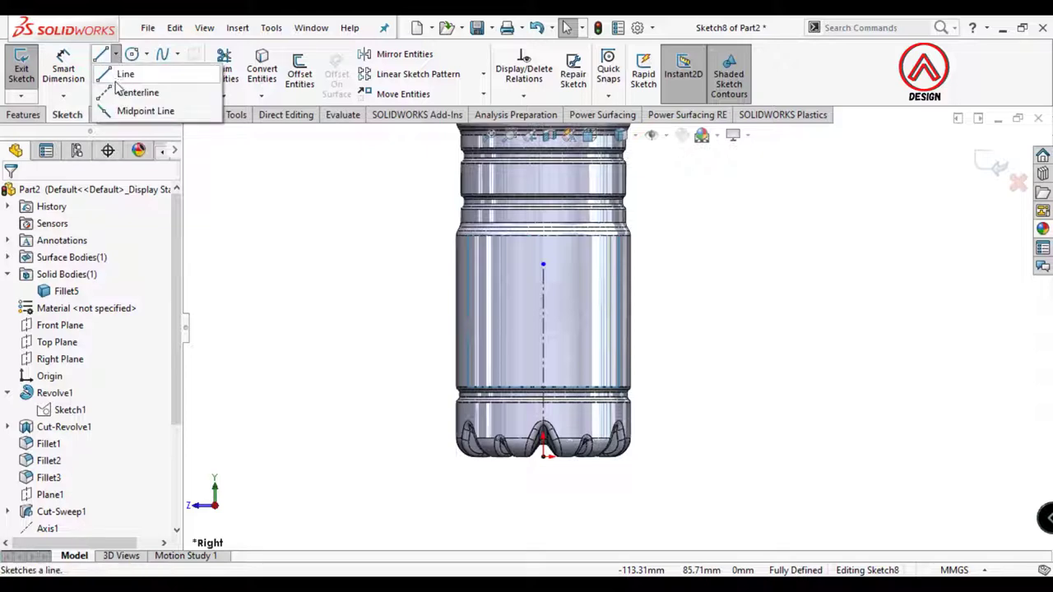
left_click(131, 91)
scroll(479, 347, "down", 3)
left_click(450, 324)
left_click(506, 324)
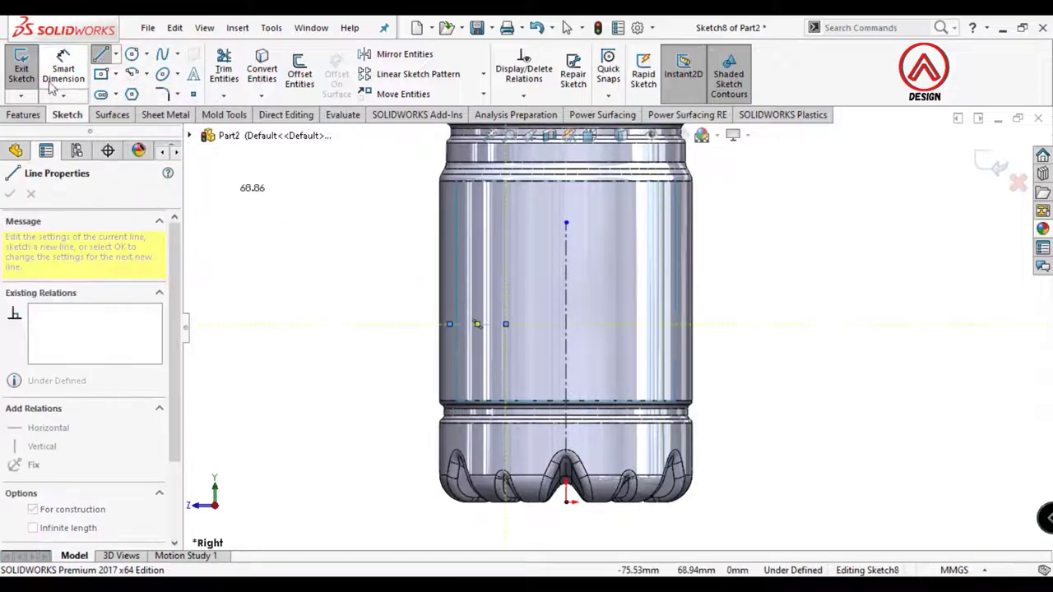
Dimension the horizontal centerline's height above the origin as 32 mm
left_click(57, 81)
left_click(477, 324)
left_click(566, 502)
left_click(403, 411)
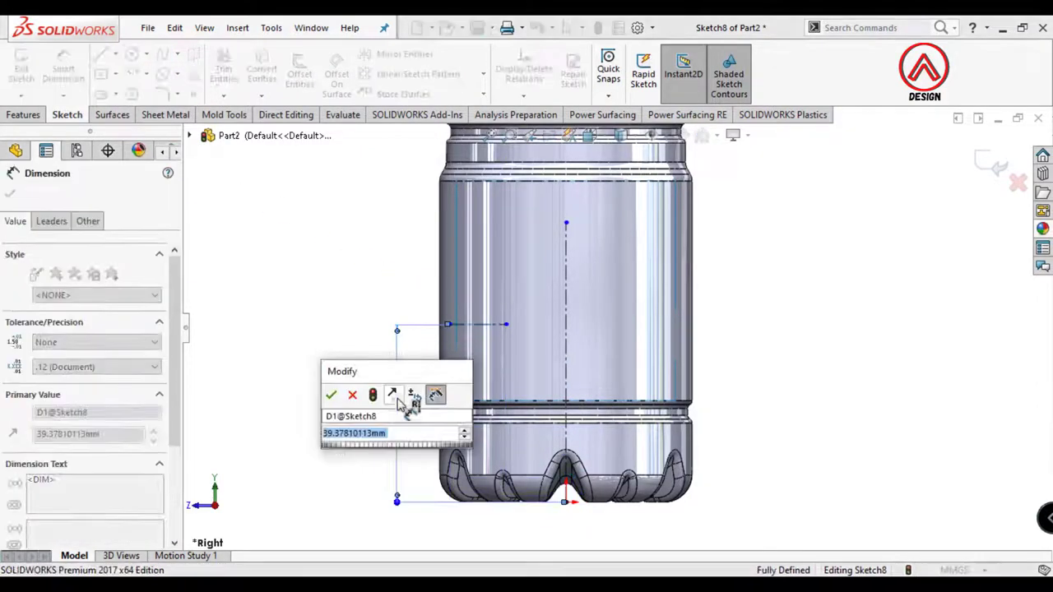
type("32")
key("Return")
key("Escape")
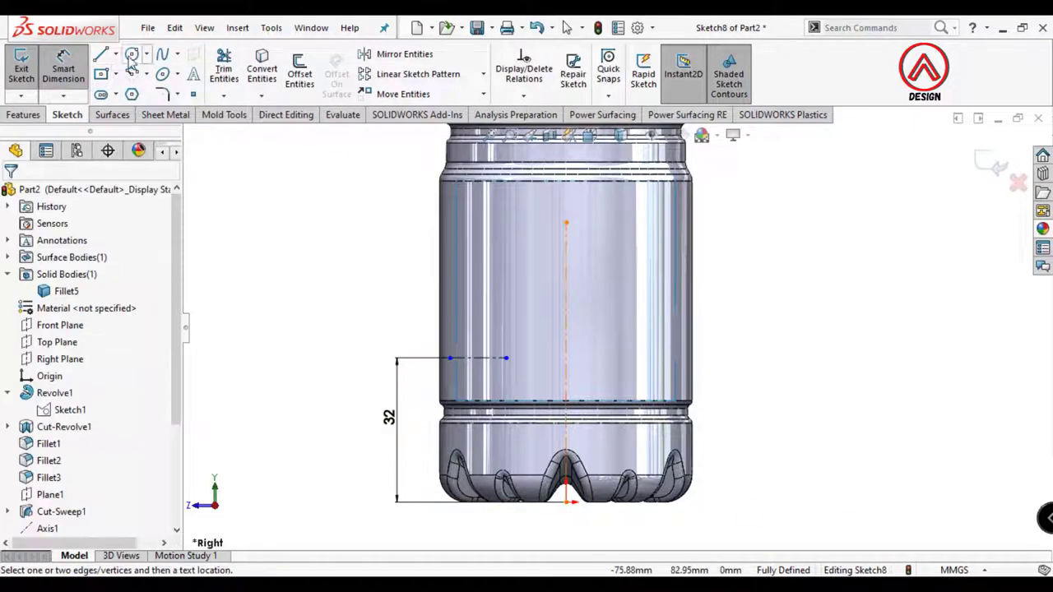
Draw a second horizontal centerline across the section's right edge and make it collinear with the left one
left_click(116, 54)
left_click(132, 91)
left_click(659, 358)
left_click(736, 357)
key("Escape")
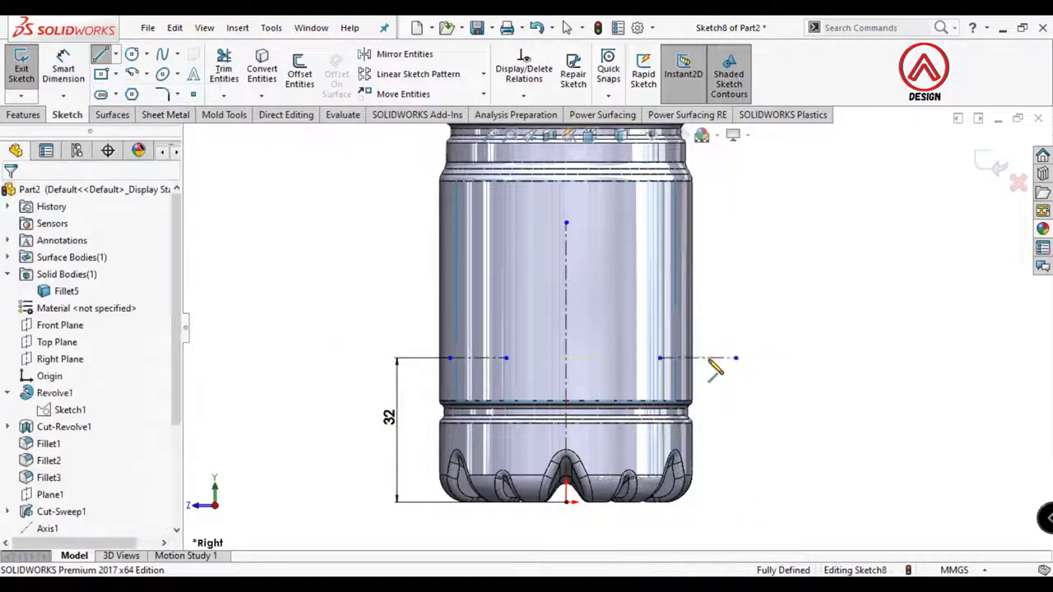
left_click(709, 358)
left_click(489, 358, "ctrl")
left_click(573, 289)
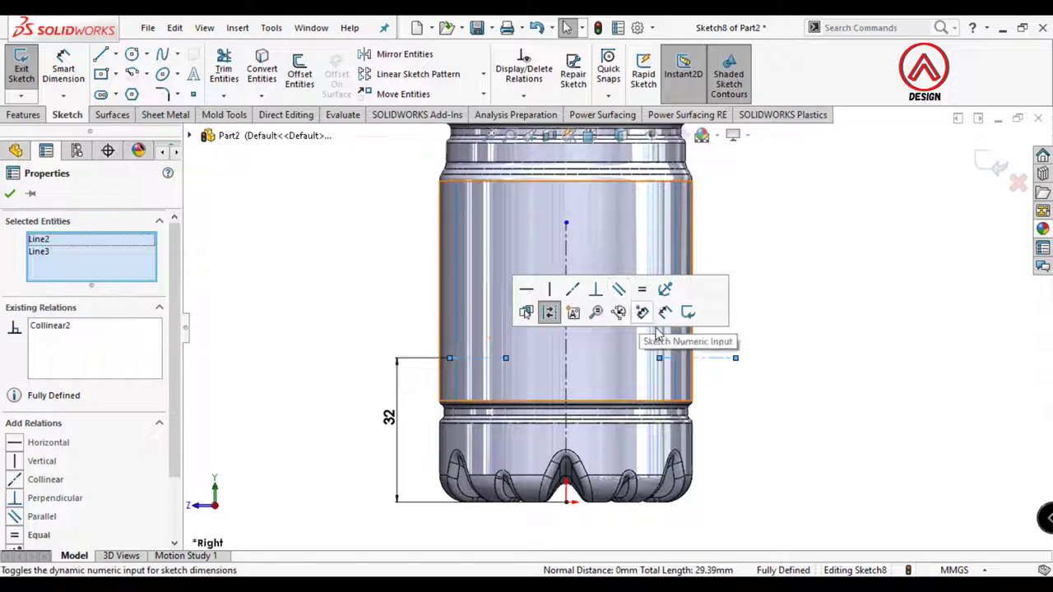
left_click(708, 398)
Hide the bottle's solid body so only the trimmed surface is displayed with the sketch
scroll(678, 399, "up", 3)
scroll(681, 374, "down", 1)
left_click(52, 394)
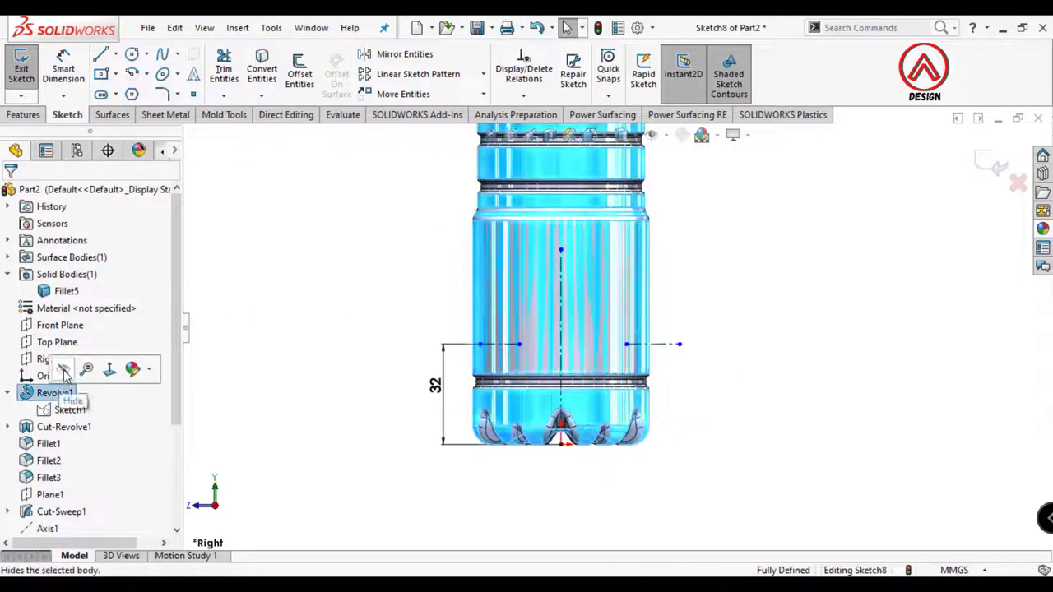
left_click(66, 291)
left_click(420, 299)
scroll(600, 353, "down", 3)
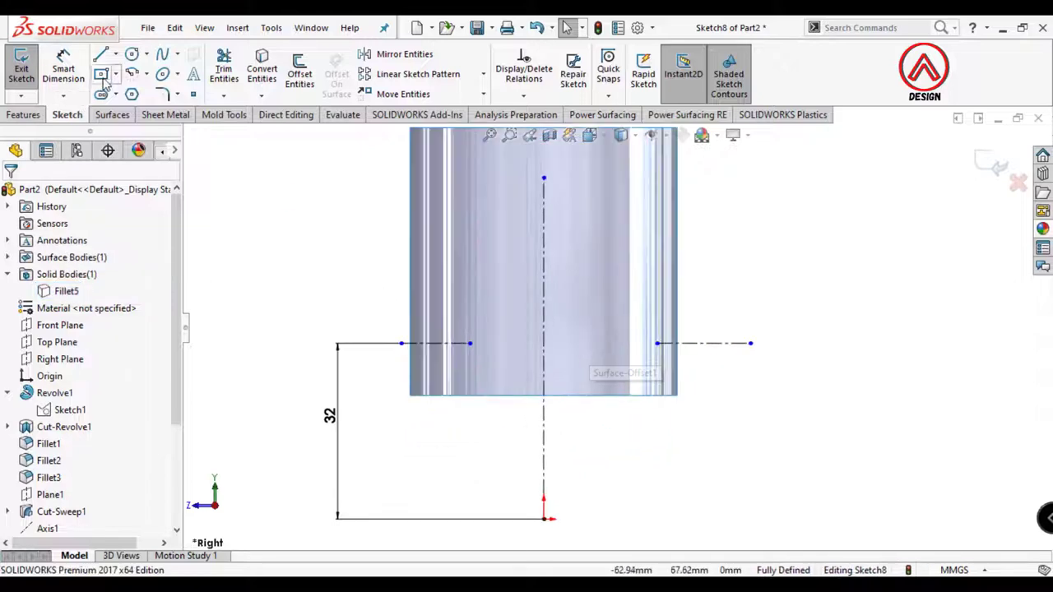
left_click(132, 77)
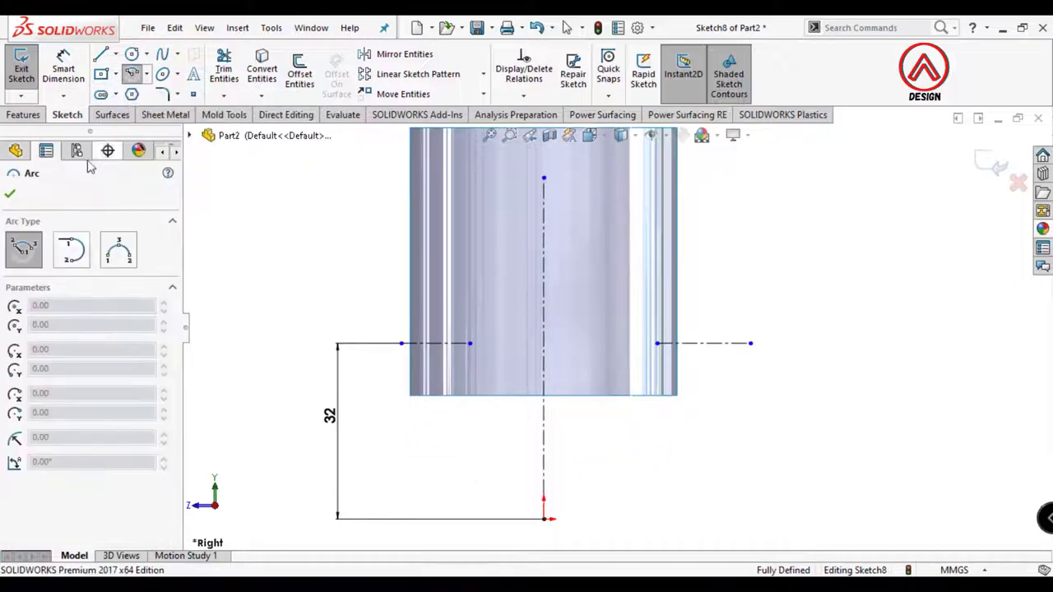
left_click(116, 257)
scroll(446, 357, "down", 4)
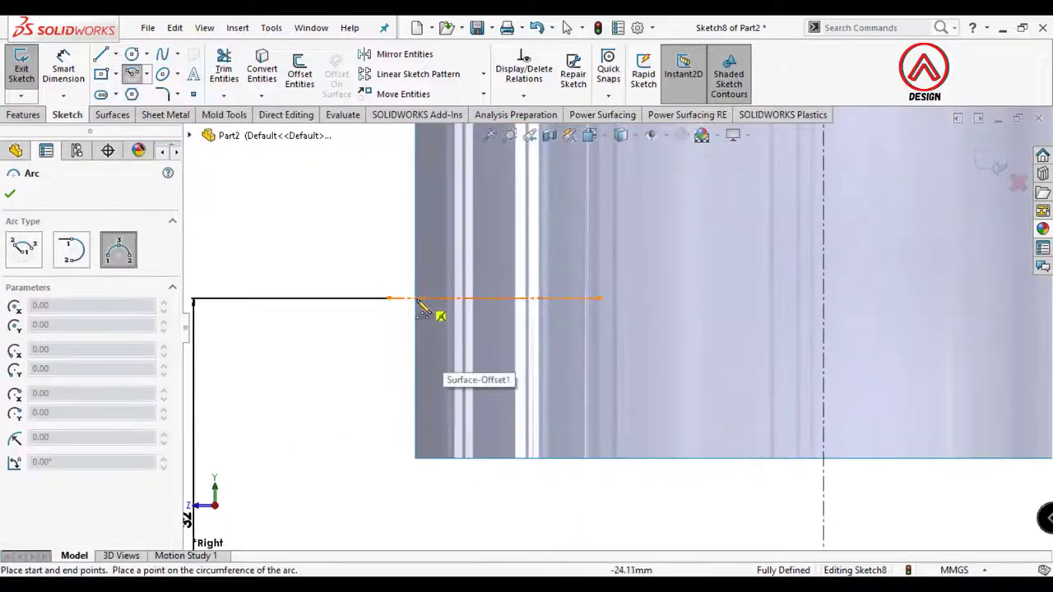
key("Escape")
Move the outer ends of both horizontal centerlines onto the trimmed surface's vertical side edges
left_click(416, 299)
scroll(497, 326, "up", 2)
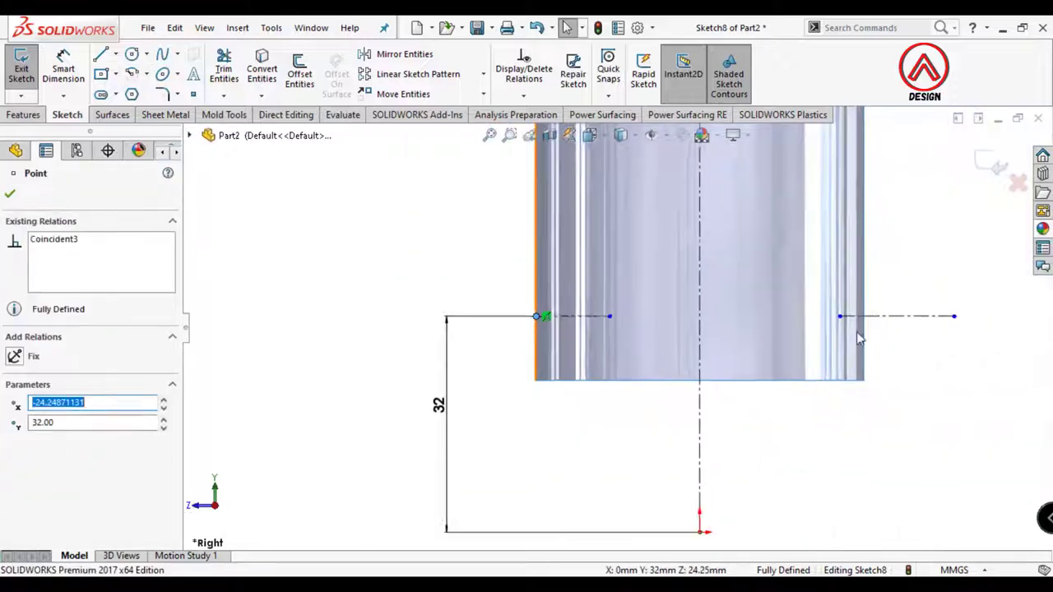
left_click_drag(802, 313, 718, 313)
left_click_drag(941, 314, 831, 313)
key("Escape")
scroll(707, 370, "down", 1)
Draw a three-point arc from the outer end of each horizontal centerline, curving inward and down toward the vertical centerline
left_click(132, 75)
left_click(118, 250)
scroll(396, 323, "down", 2)
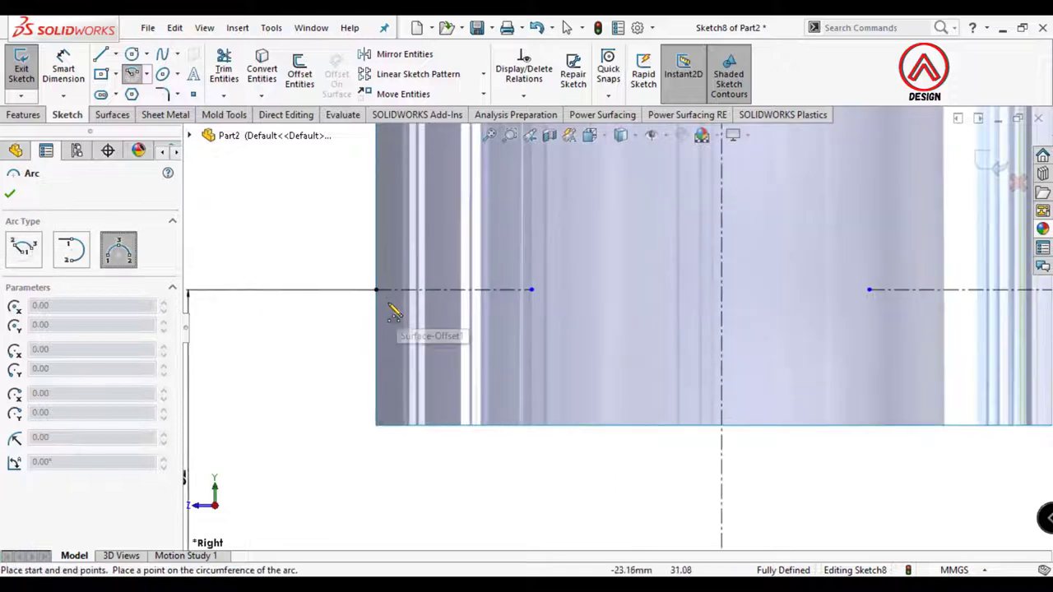
left_click(531, 376)
left_click(472, 318)
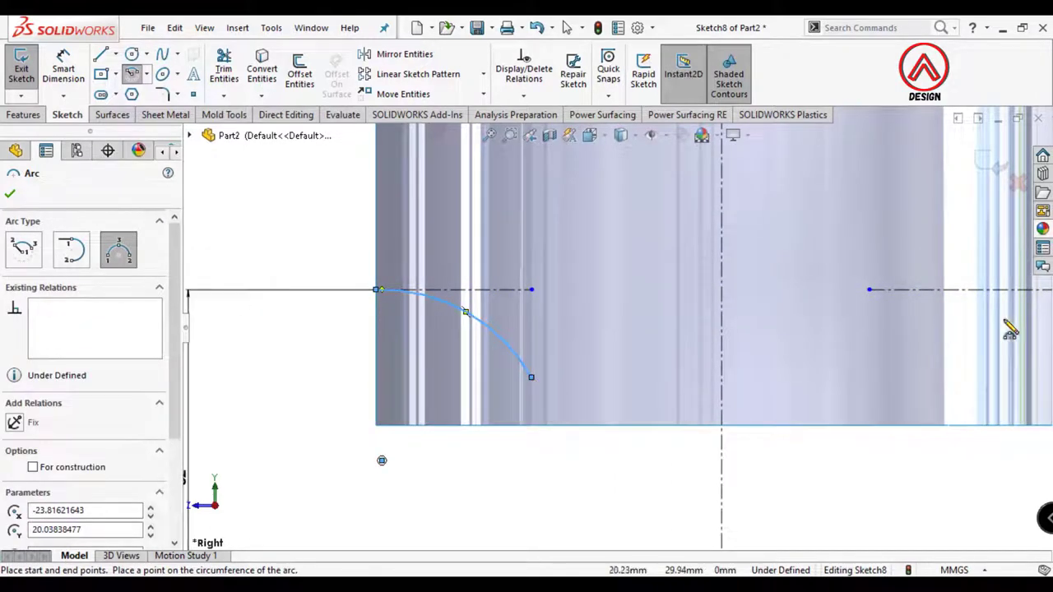
scroll(1005, 322, "up", 2)
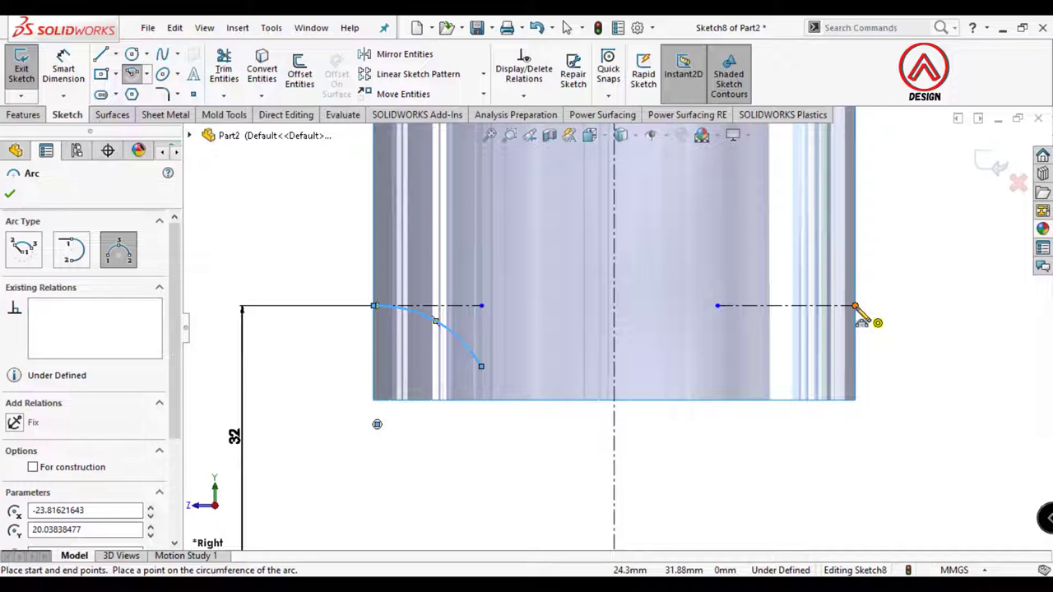
left_click(855, 306)
left_click(650, 366)
left_click(746, 316)
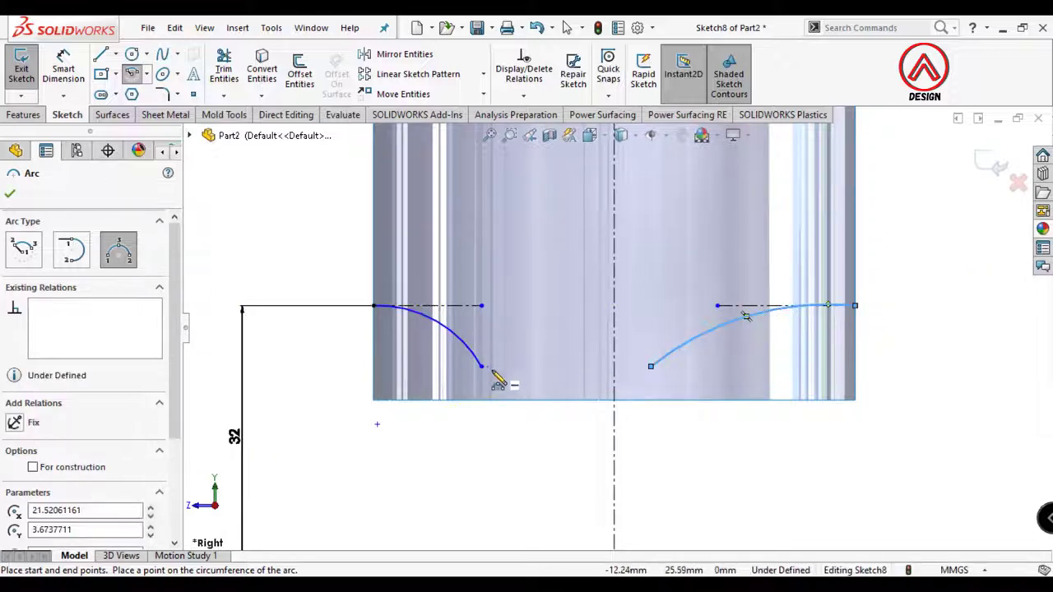
Join the lower ends of the two side arcs with a downward-bulging three-point arc
left_click(483, 367)
left_click(651, 366)
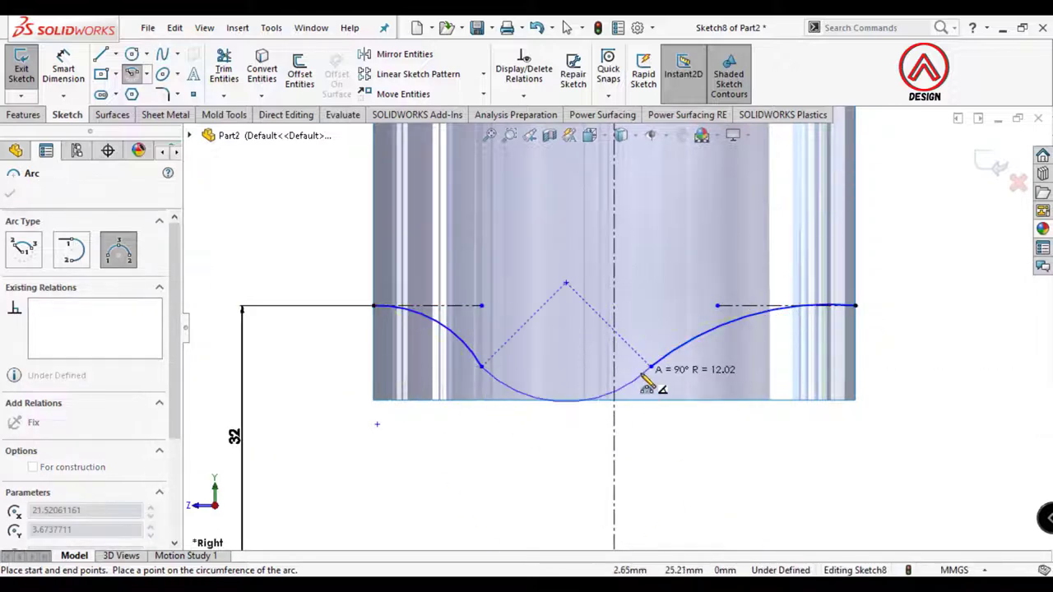
left_click(504, 382)
key("Escape")
left_click(482, 368)
left_click(671, 435)
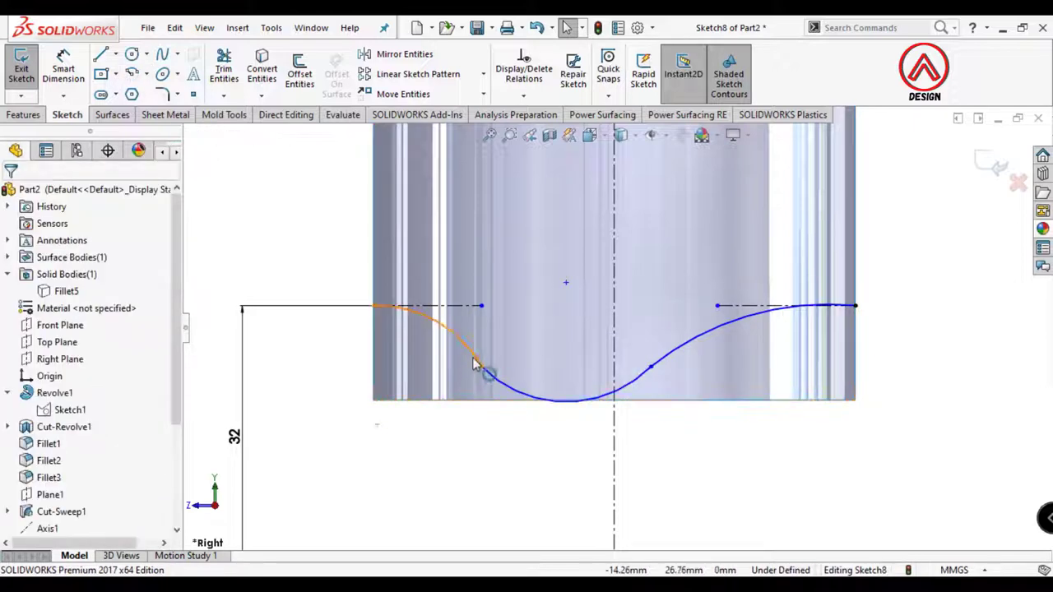
left_click(474, 359)
left_click(661, 359, "ctrl")
left_click(615, 342, "ctrl")
left_click(719, 436)
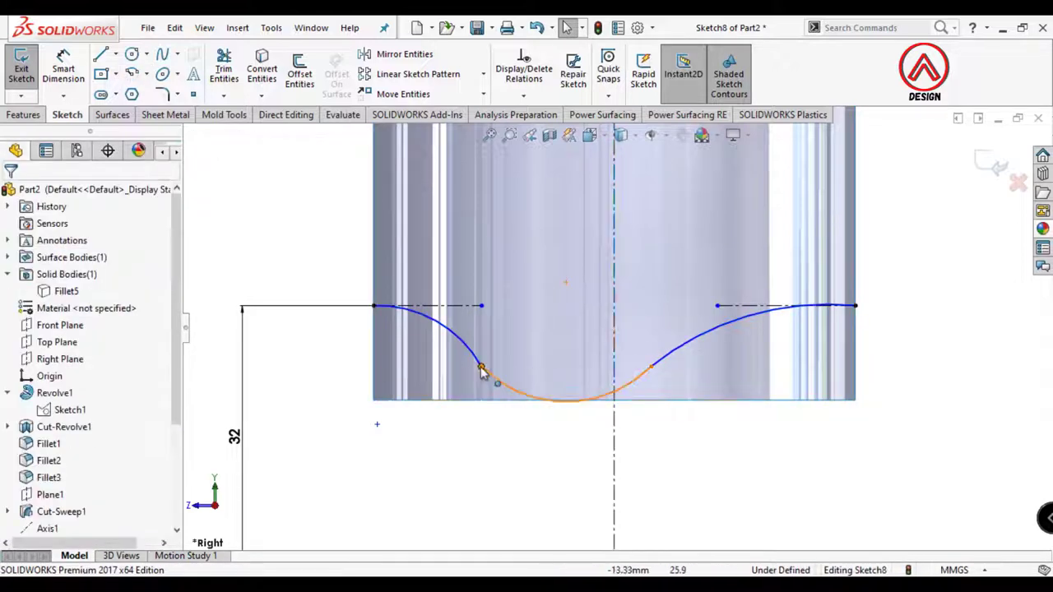
Make the middle arc's two endpoints symmetric about the vertical centerline
left_click(482, 367)
left_click(652, 368, "ctrl")
left_click(615, 354, "ctrl")
left_click(684, 301)
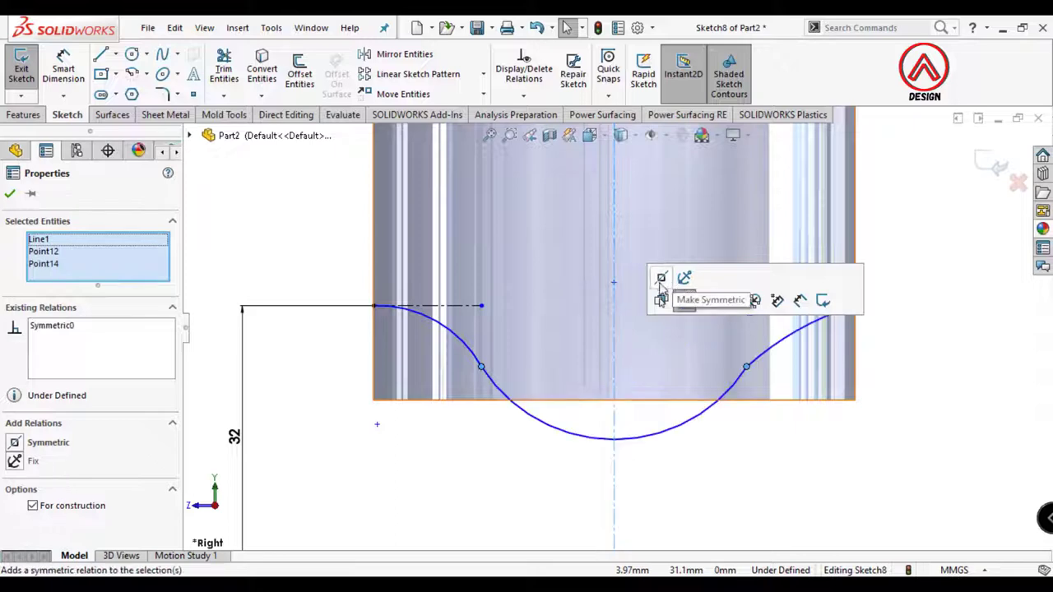
key("Escape")
Make the middle arc tangent to both side arcs at their shared endpoints
left_click(746, 367)
left_click(801, 282)
left_click(691, 457)
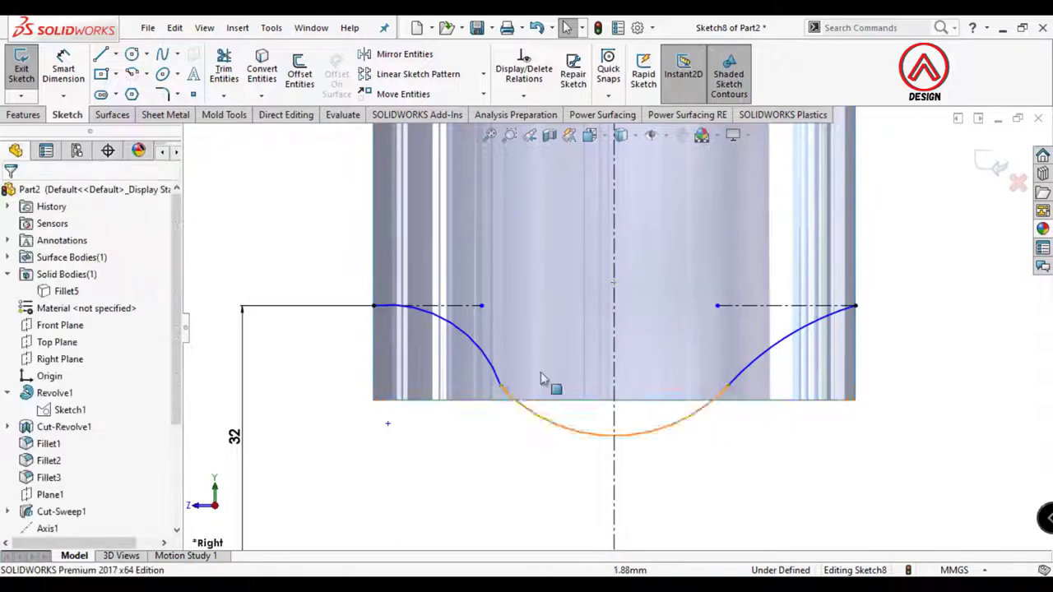
left_click(499, 384)
left_click(550, 305)
left_click(532, 425)
Make each side arc tangent to the horizontal centerline at its outer end
left_click(457, 351)
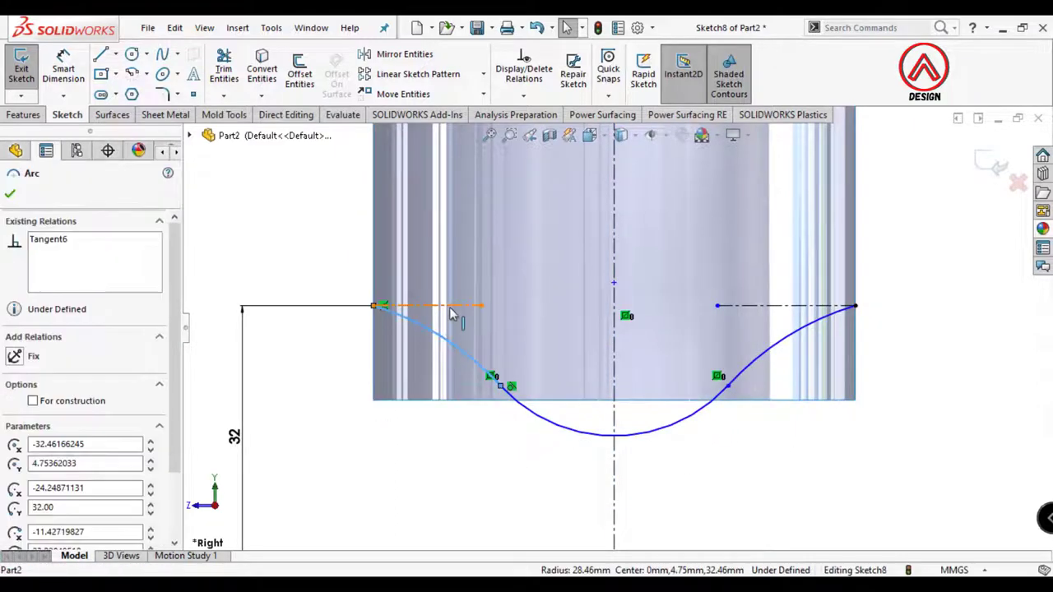
left_click(449, 307, "ctrl")
left_click(494, 238)
left_click(744, 334)
left_click(745, 305, "ctrl")
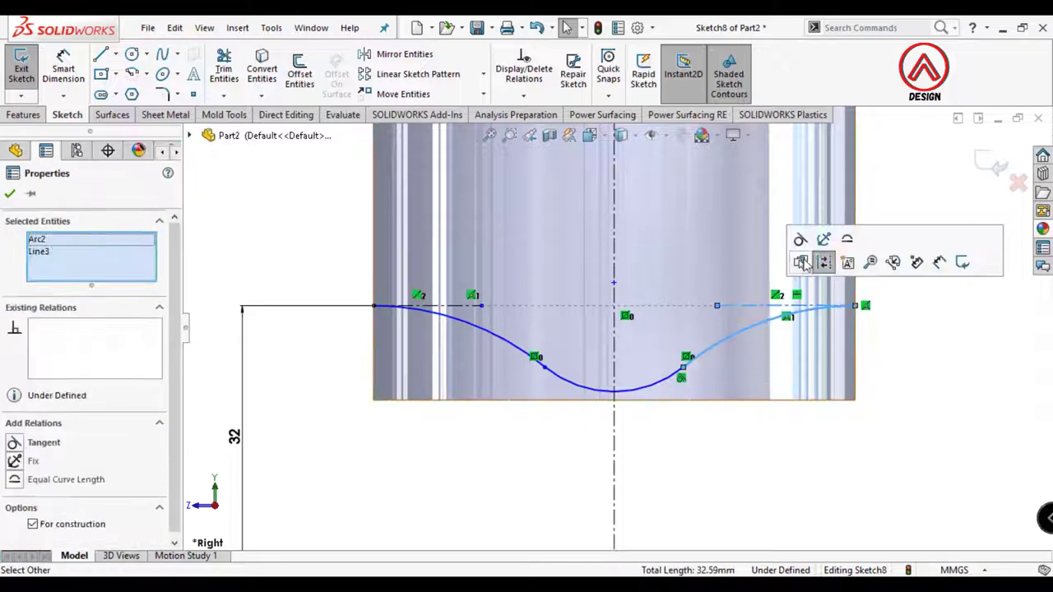
left_click(780, 444)
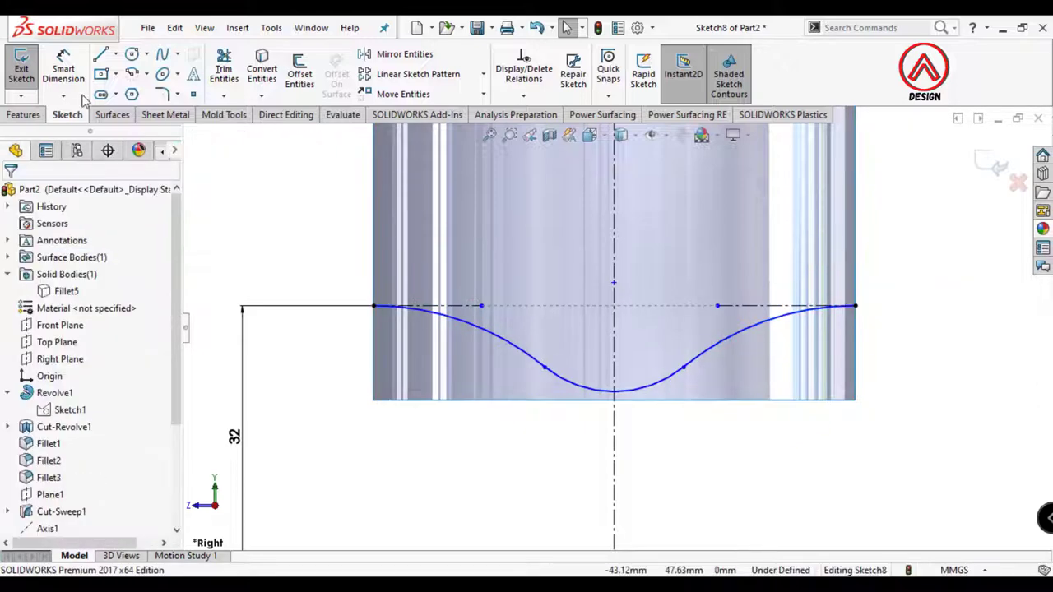
Dimension the middle arc's radius as 35 mm and the left arc's radius as 60 mm
left_click(592, 391)
left_click(551, 449)
type("35")
key("Return")
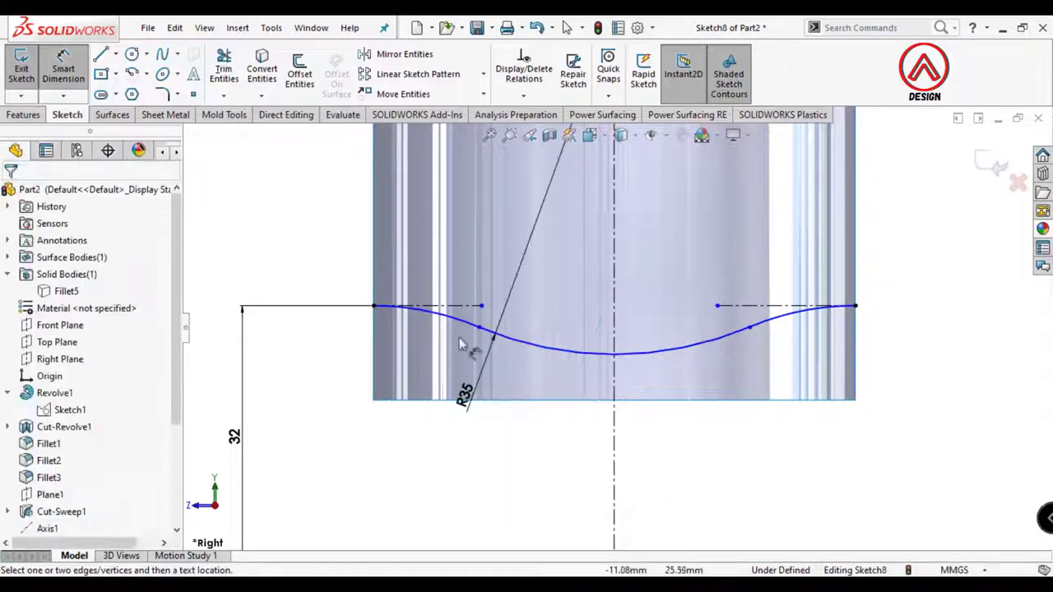
left_click(449, 313)
left_click(477, 240)
type("60")
key("Return")
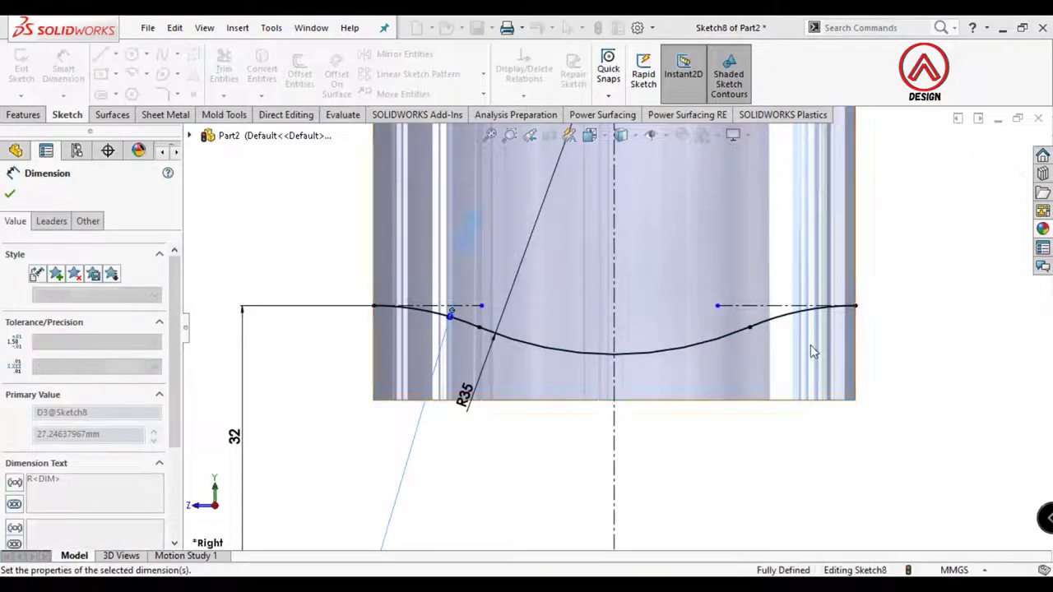
Reposition the R60 label above the left arc and the R35 label below the middle arc
left_click_drag(567, 251, 596, 272)
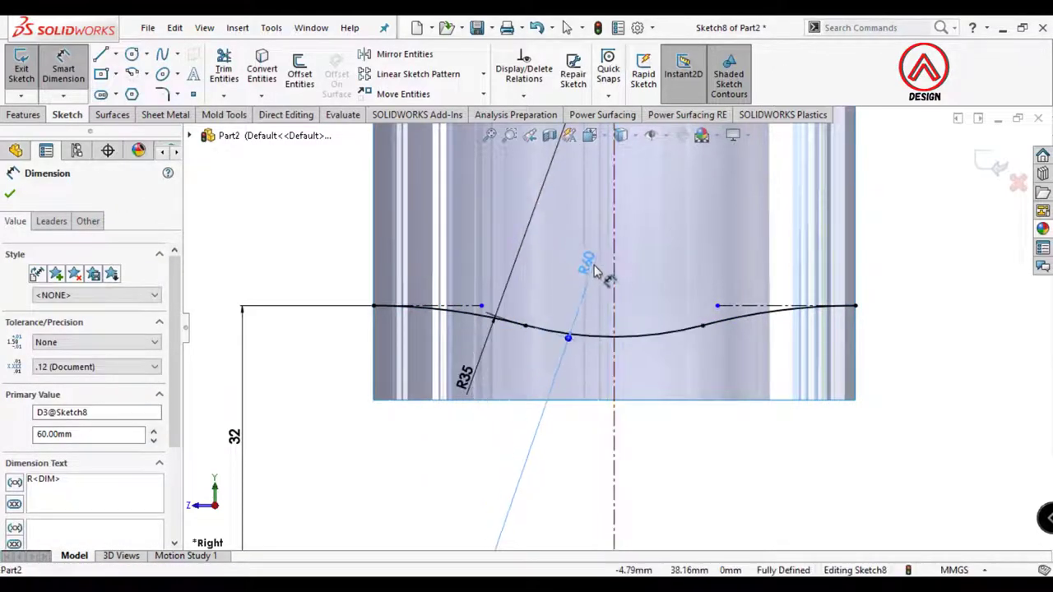
left_click_drag(433, 240, 428, 239)
left_click_drag(465, 376, 571, 389)
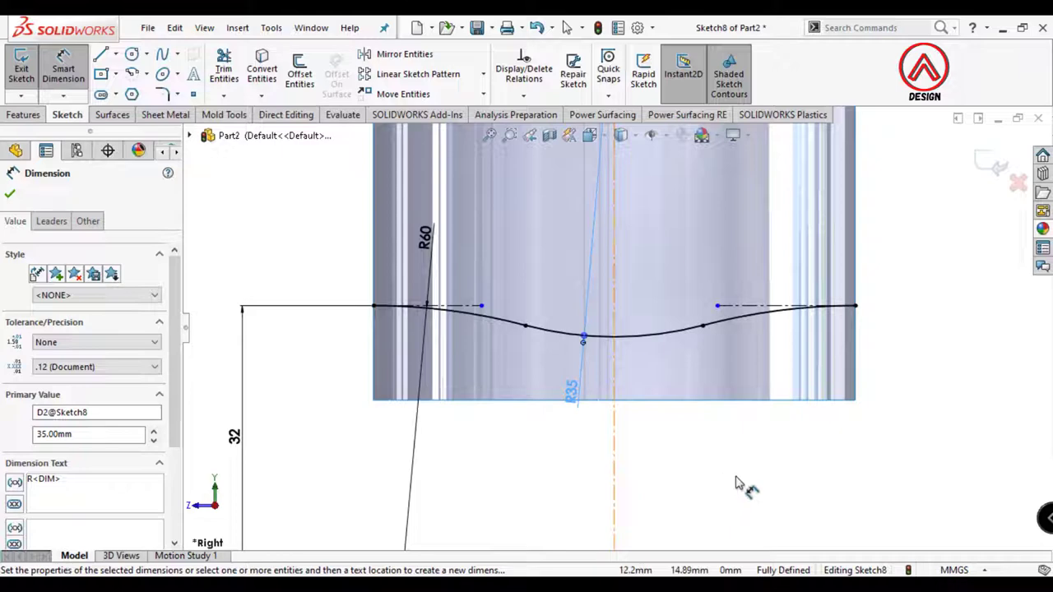
left_click(736, 482)
Split the trimmed surface's face with a Split Line projected from the three-arc wave sketch
scroll(715, 436, "up", 7)
scroll(668, 309, "down", 3)
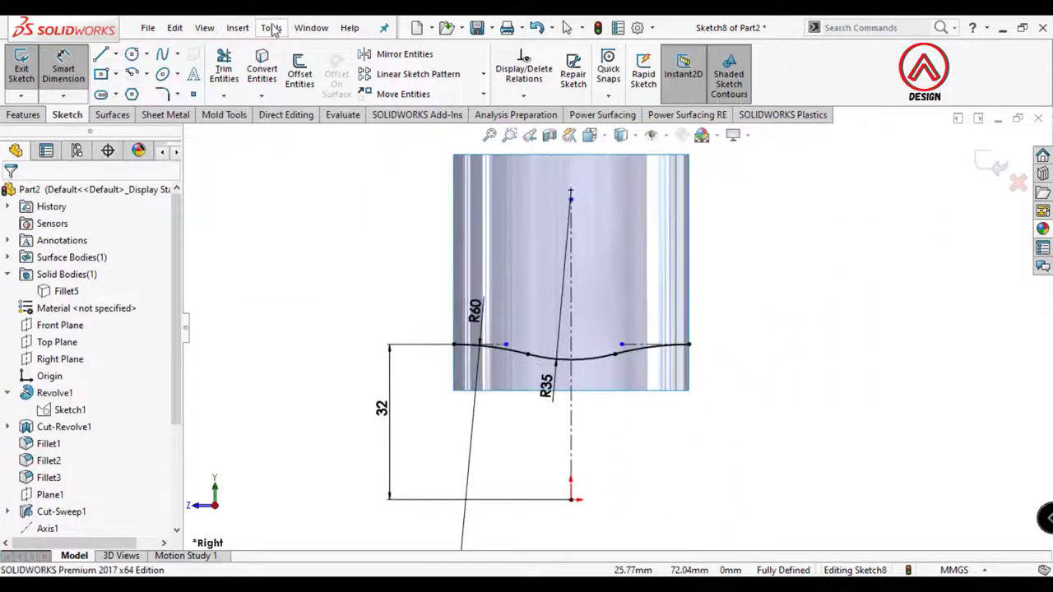
left_click(236, 27)
mouse_move(318, 222)
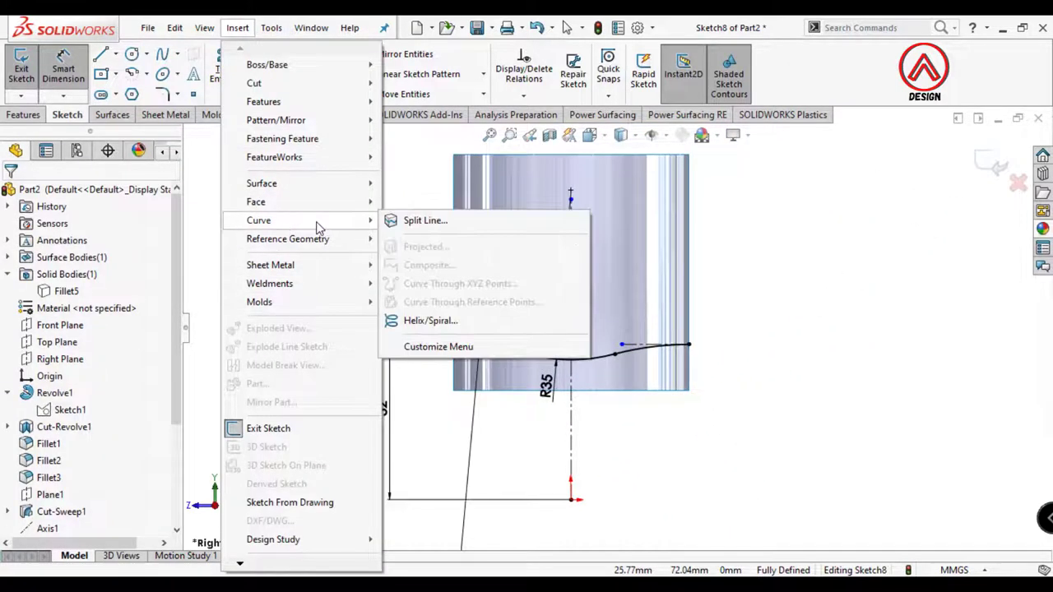
left_click(411, 223)
left_click(519, 301)
mouse_move(522, 304)
middle_mouse_down()
mouse_move(587, 386)
mouse_move(573, 385)
middle_mouse_up()
left_click(11, 195)
Show Axis1, the bottle's central axis, beside the split surface
scroll(475, 239, "up", 1)
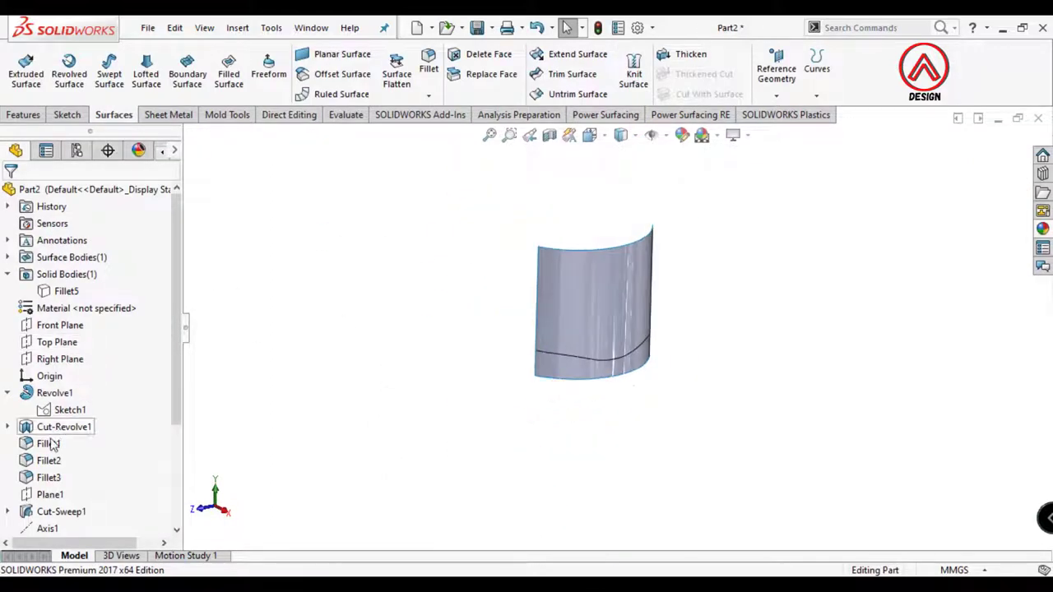
scroll(74, 411, "down", 3)
left_click(48, 375)
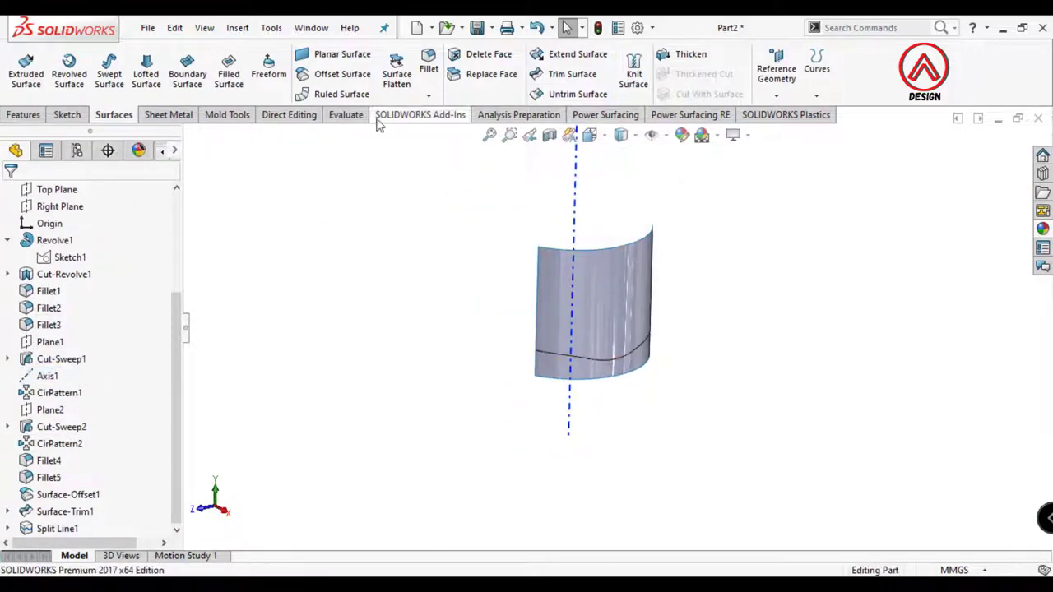
left_click(23, 114)
left_click(1018, 455)
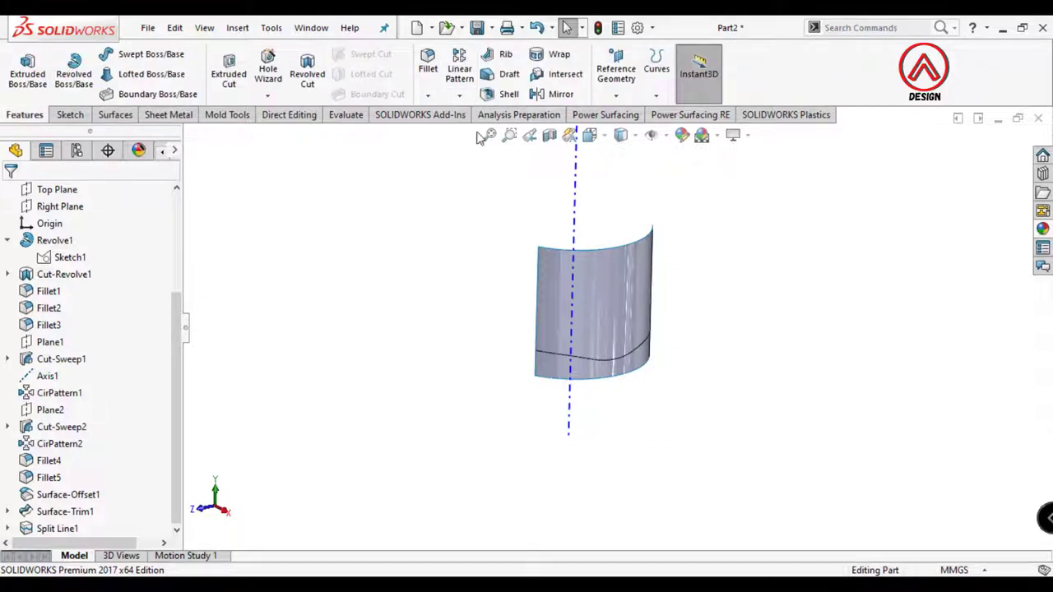
Create a circular pattern of the split surface body around Axis1 with 3 equally spaced instances over 360 degrees
left_click(460, 97)
left_click(485, 132)
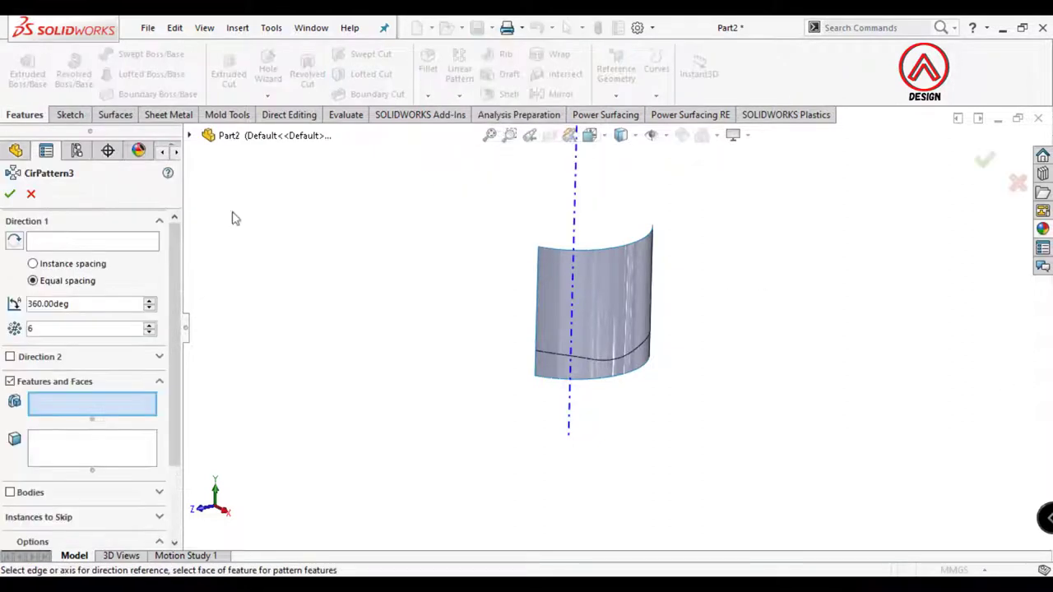
left_click(574, 222)
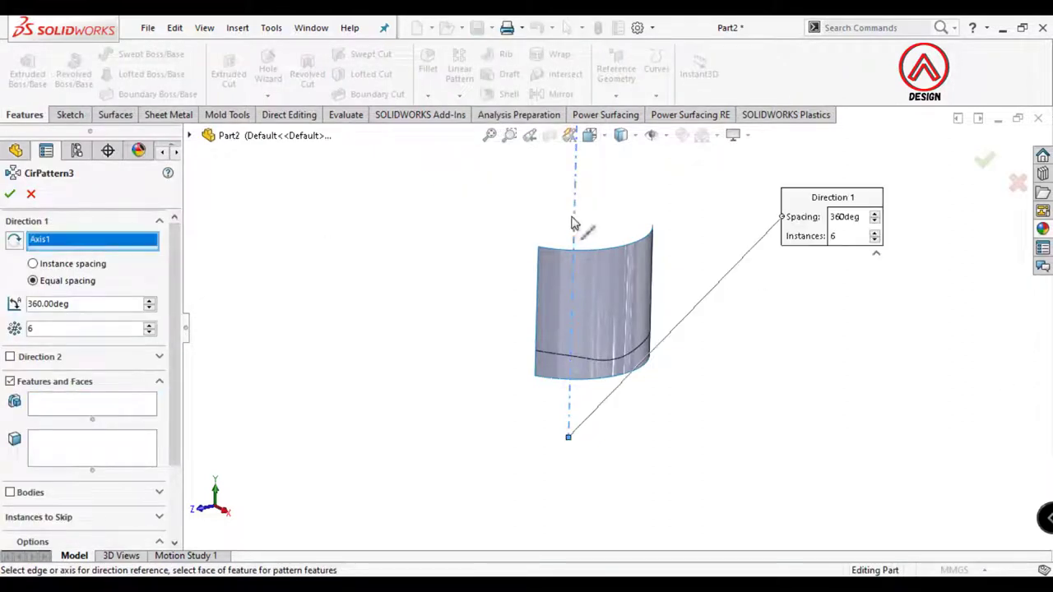
left_click(10, 492)
left_click(587, 346)
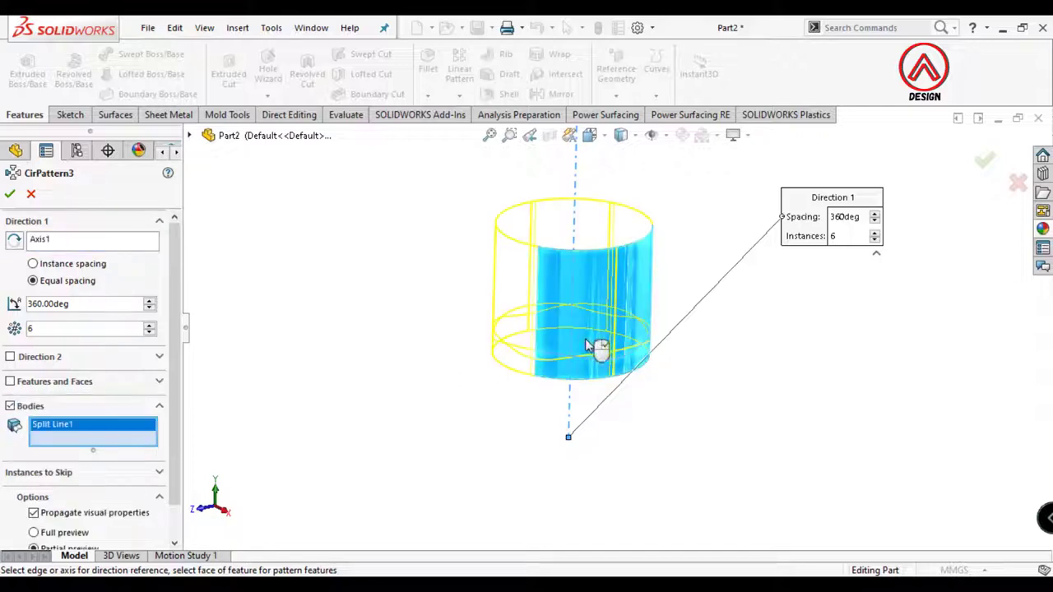
double_click(54, 329)
type("3")
key("Return")
left_click(11, 195)
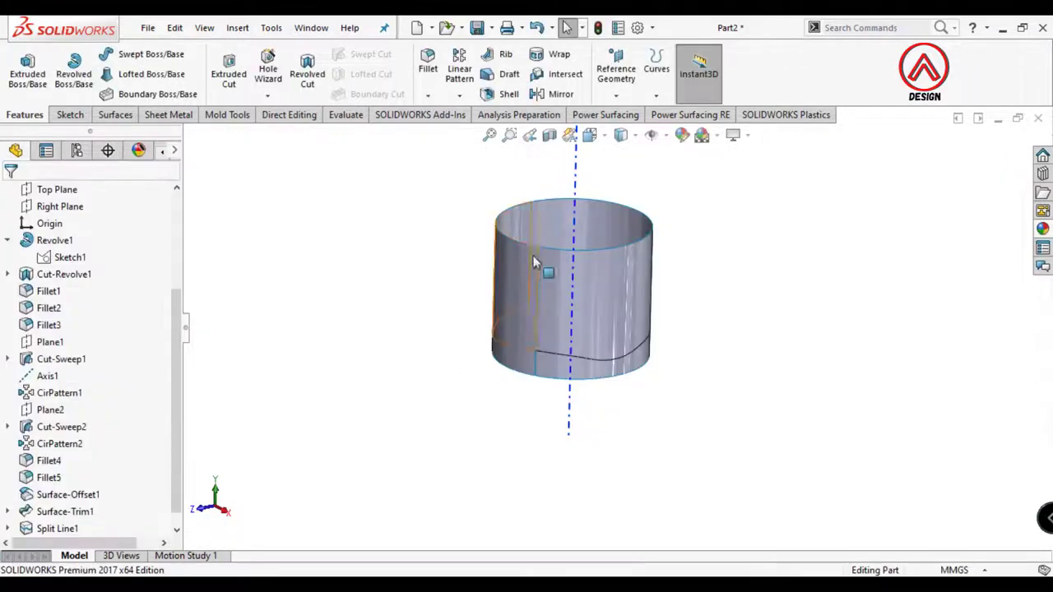
Start a 3D sketch and convert the wavy split-line edges around the full circumference of the patterned surfaces into it
mouse_move(541, 270)
middle_mouse_down()
mouse_move(653, 308)
mouse_move(617, 333)
middle_mouse_up()
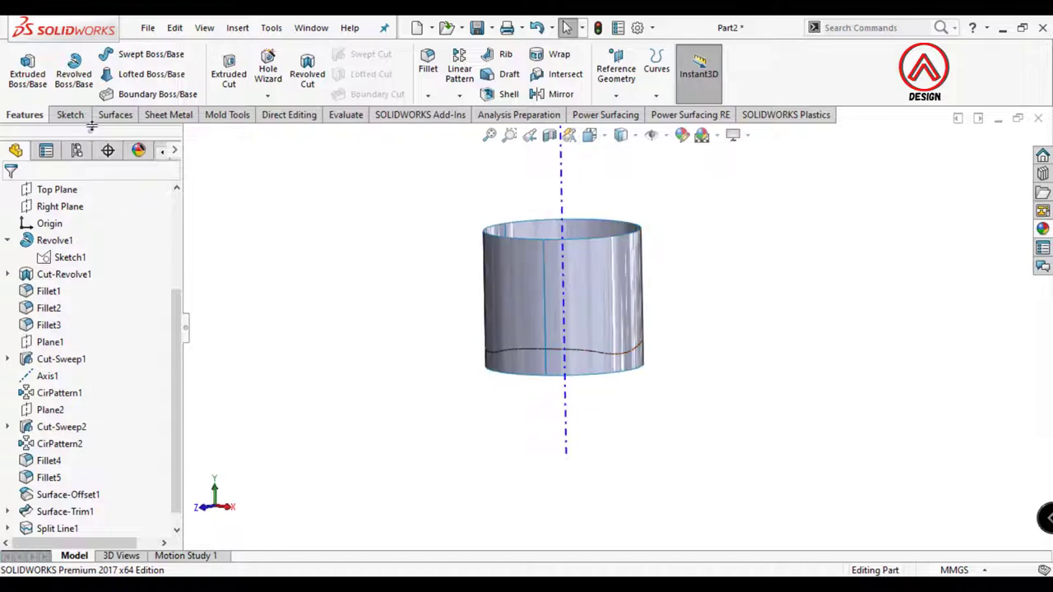
left_click(71, 116)
left_click(21, 96)
left_click(51, 132)
left_click(261, 67)
scroll(587, 364, "down", 2)
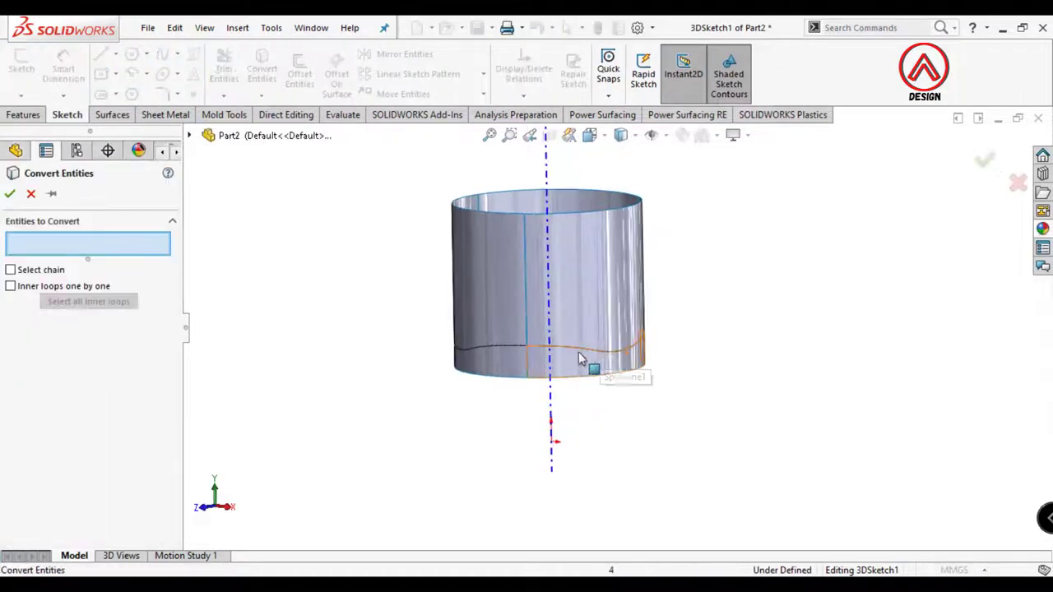
left_click(606, 357)
left_click(649, 357)
left_click(639, 352)
middle_click_drag(639, 352, 587, 360)
left_click(625, 352)
left_click(531, 361)
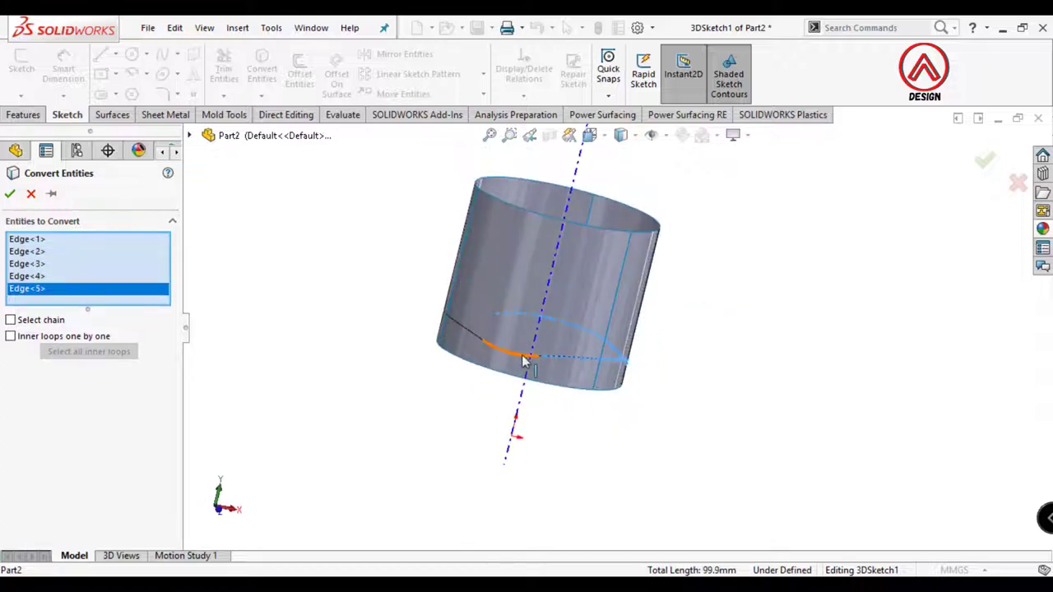
left_click(487, 350)
left_click(480, 340)
middle_click_drag(481, 340, 535, 389)
left_click(493, 365)
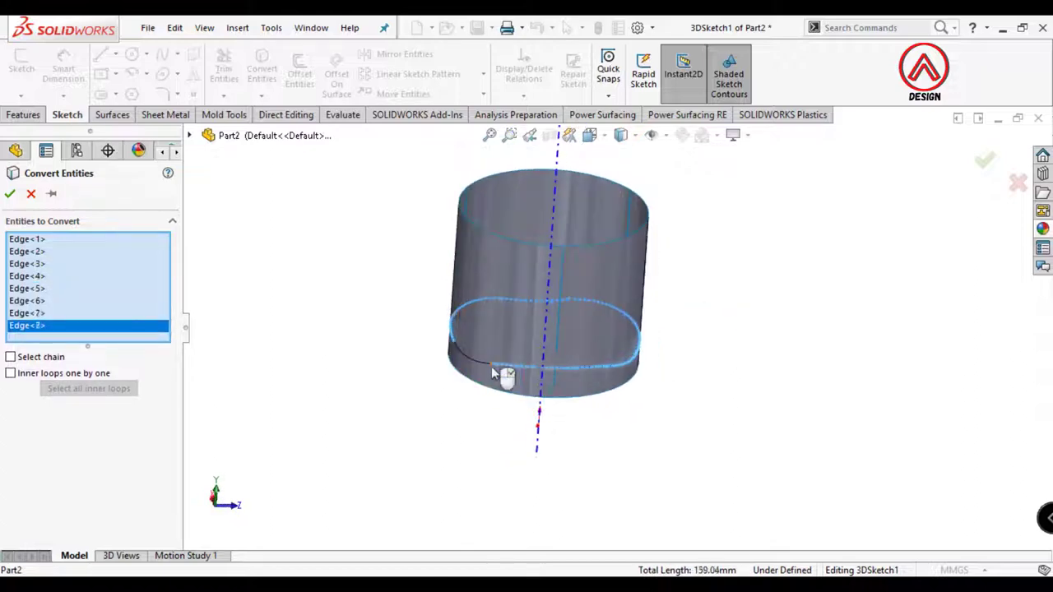
left_click(469, 357)
left_click(9, 195)
middle_click_drag(530, 450, 448, 403)
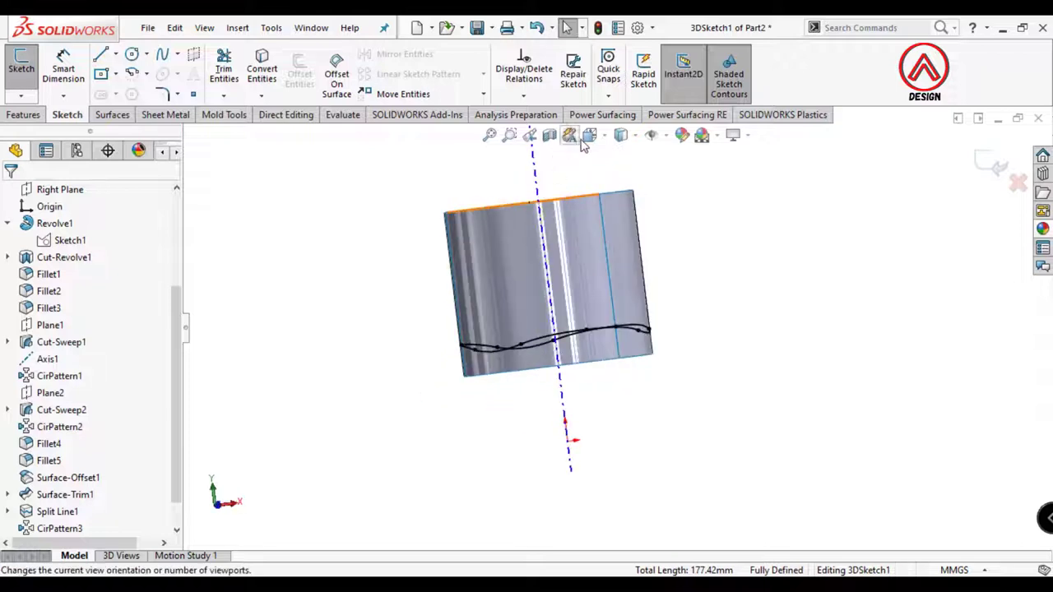
Hide the Split Line1, CirPattern3[1] and CirPattern3[2] surface bodies and show the solid bottle body
left_click(590, 135)
left_click(613, 200)
scroll(648, 388, "down", 1)
scroll(1, 204, "up", 1)
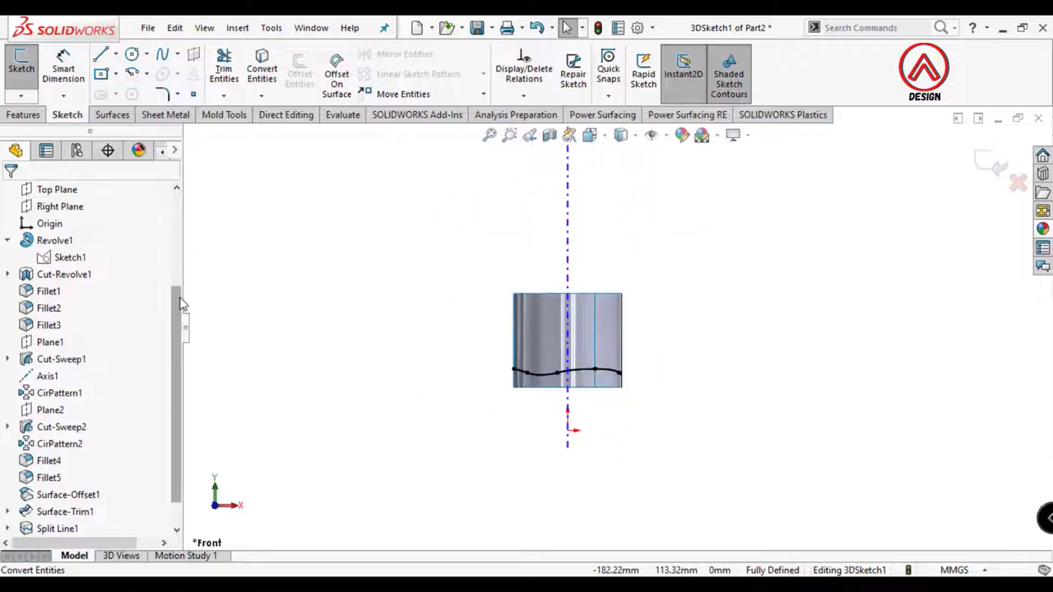
left_click_drag(180, 299, 176, 203)
left_click(7, 258)
left_click(56, 274)
left_click(66, 251)
left_click(63, 294)
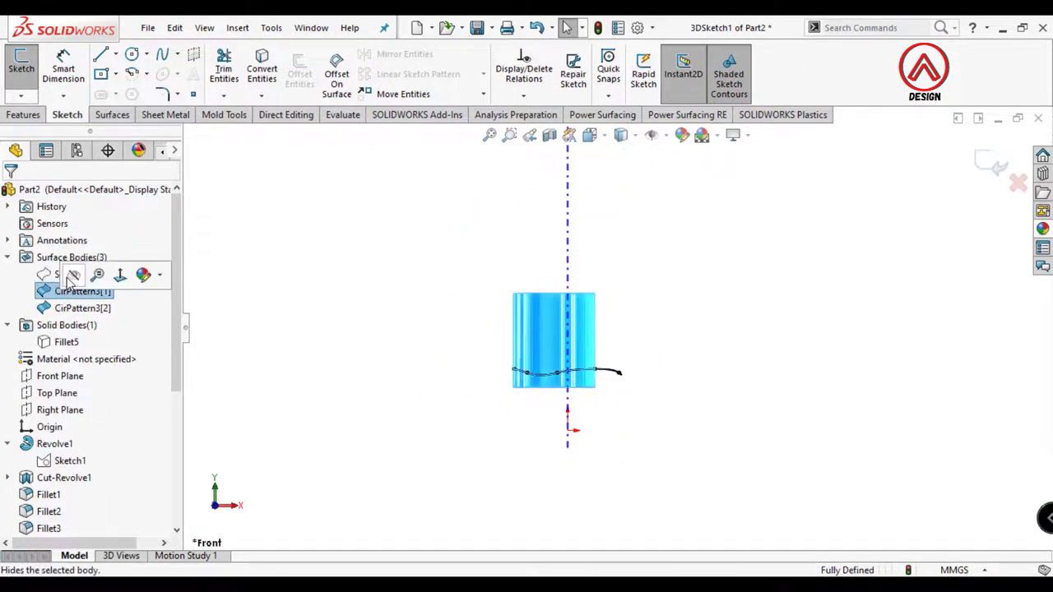
left_click(72, 278)
left_click(66, 308)
left_click(75, 288)
left_click(50, 341)
left_click(59, 322)
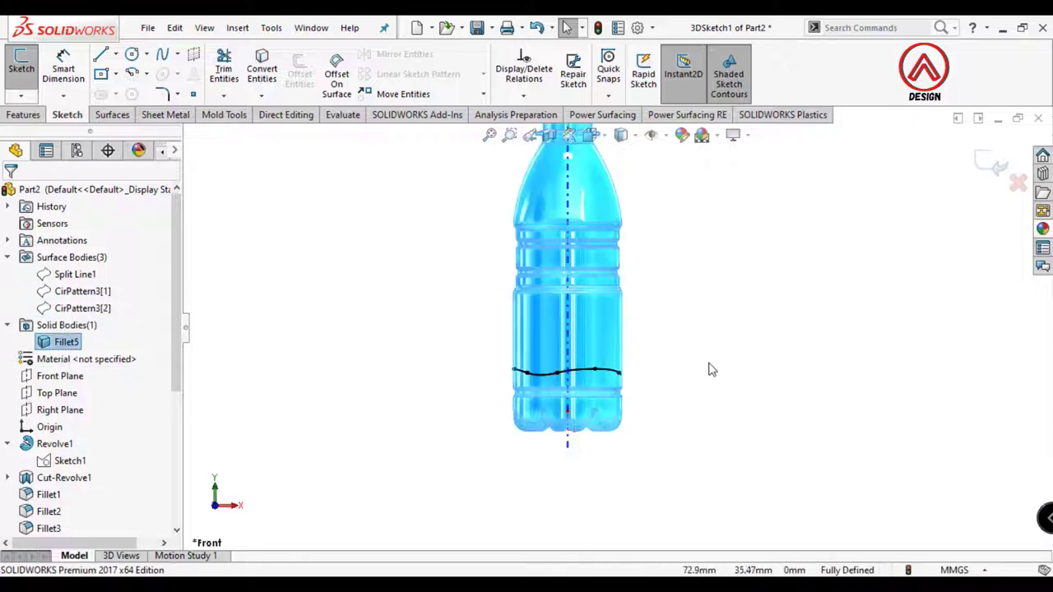
Set the bottle to the front view and exit the 3D sketch holding the wave path
left_click(711, 370)
scroll(682, 386, "down", 2)
scroll(600, 387, "up", 1)
scroll(589, 346, "down", 1)
middle_click_drag(587, 338, 618, 301)
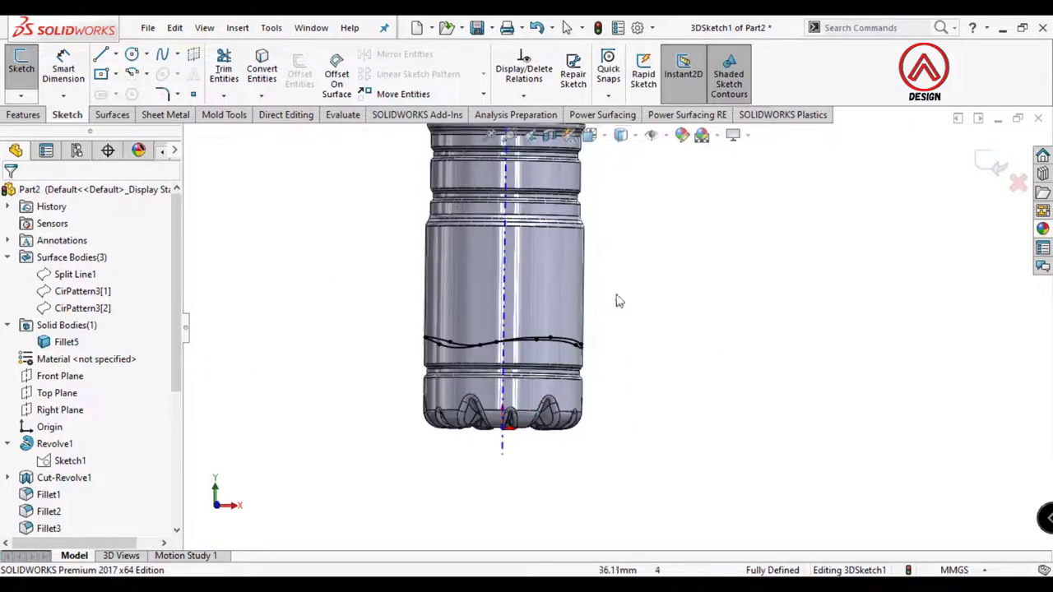
left_click(592, 135)
left_click(620, 172)
scroll(673, 359, "down", 1)
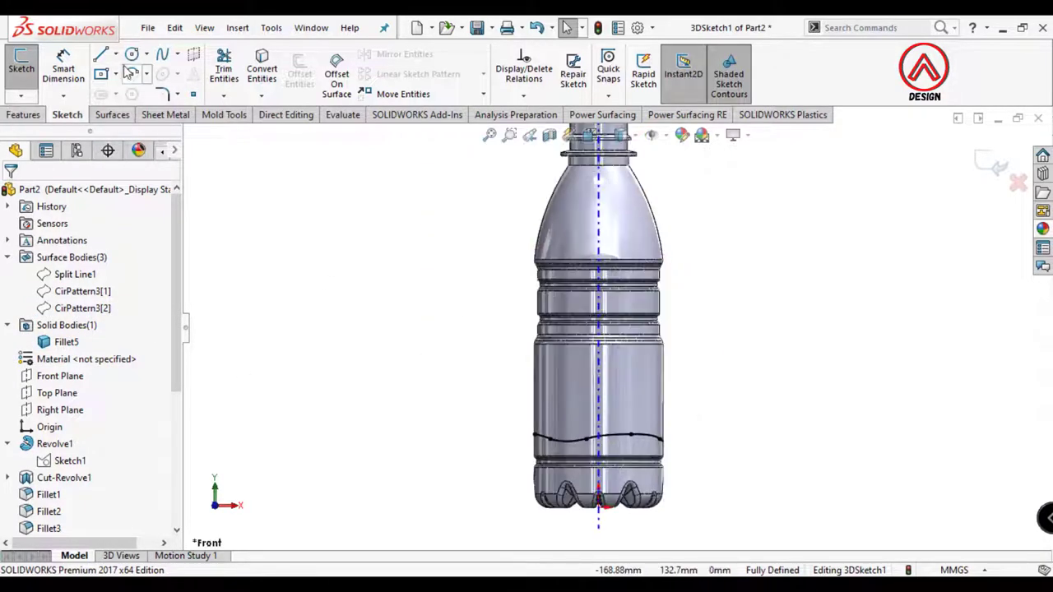
scroll(618, 327, "up", 3)
left_click(996, 172)
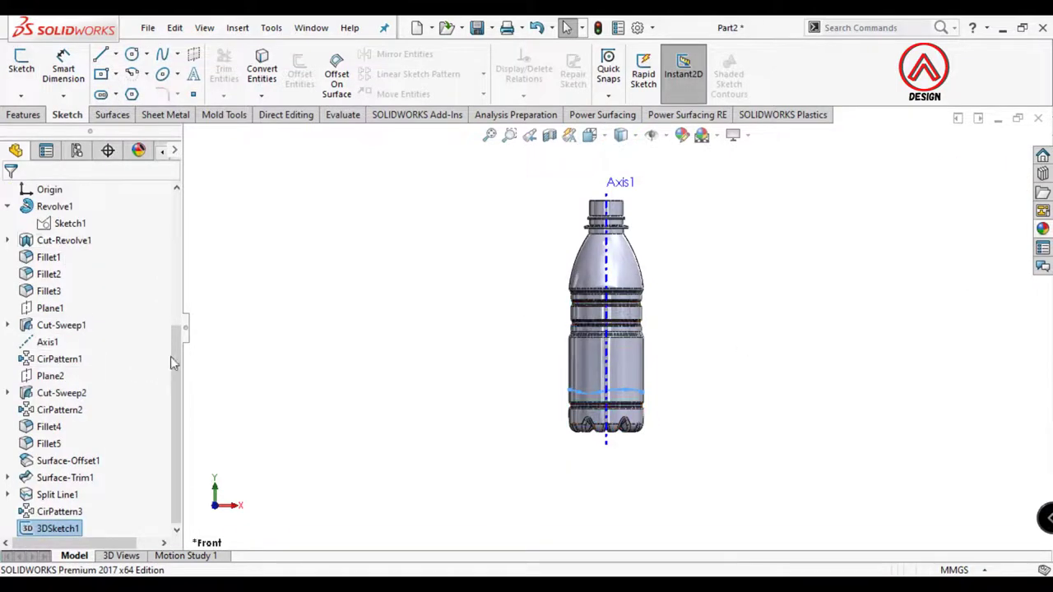
On the Front Plane, sketch a vertical straight slot about 1.26 mm wide on the bottle's outer edge where the wave ends
left_click_drag(175, 358, 169, 218)
left_click(55, 376)
left_click(61, 353)
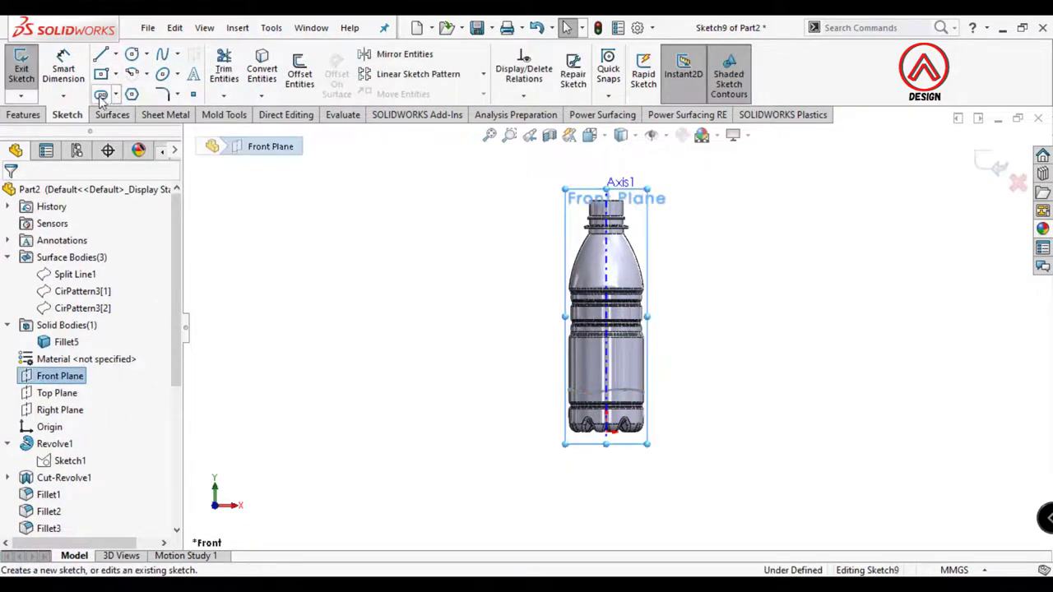
left_click(100, 93)
scroll(623, 391, "down", 4)
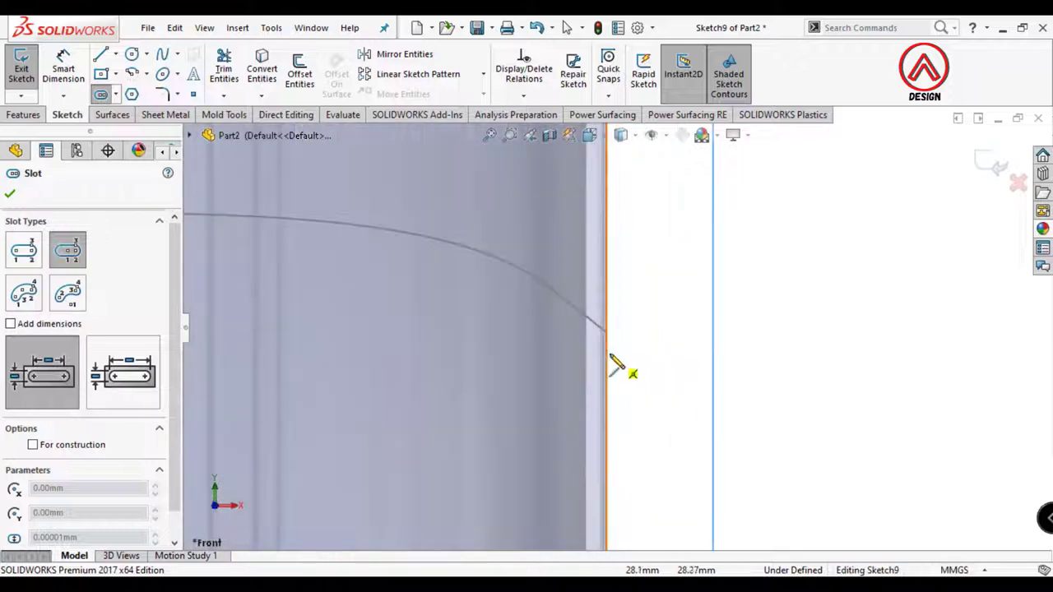
left_click(607, 306)
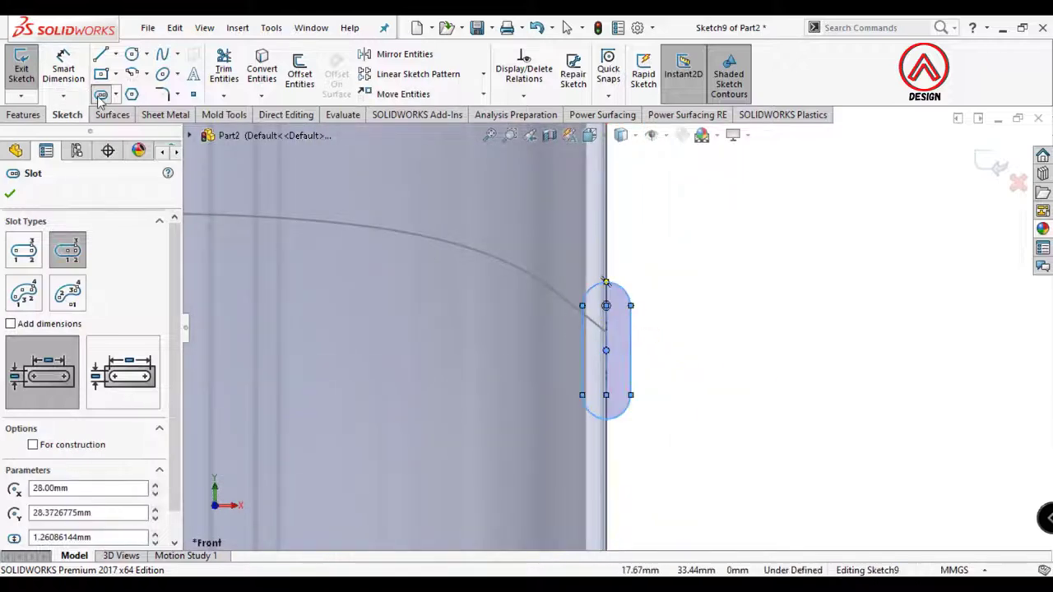
Dimension the slot's end arc radius as 0.75 mm and its centre-to-centre length as 1.5 mm
left_click(63, 72)
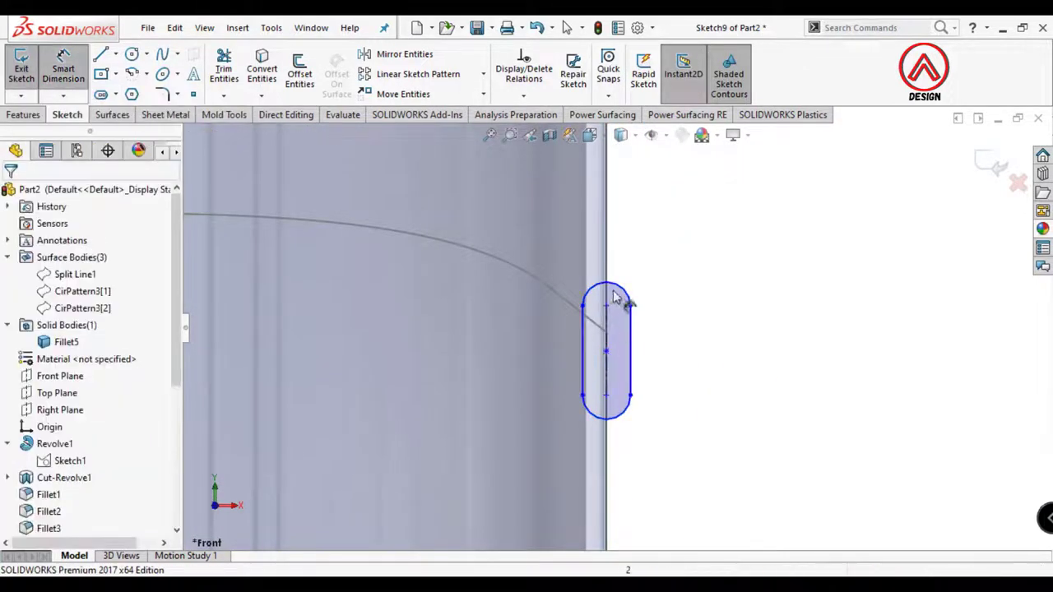
left_click(617, 292)
left_click(677, 246)
key("Return")
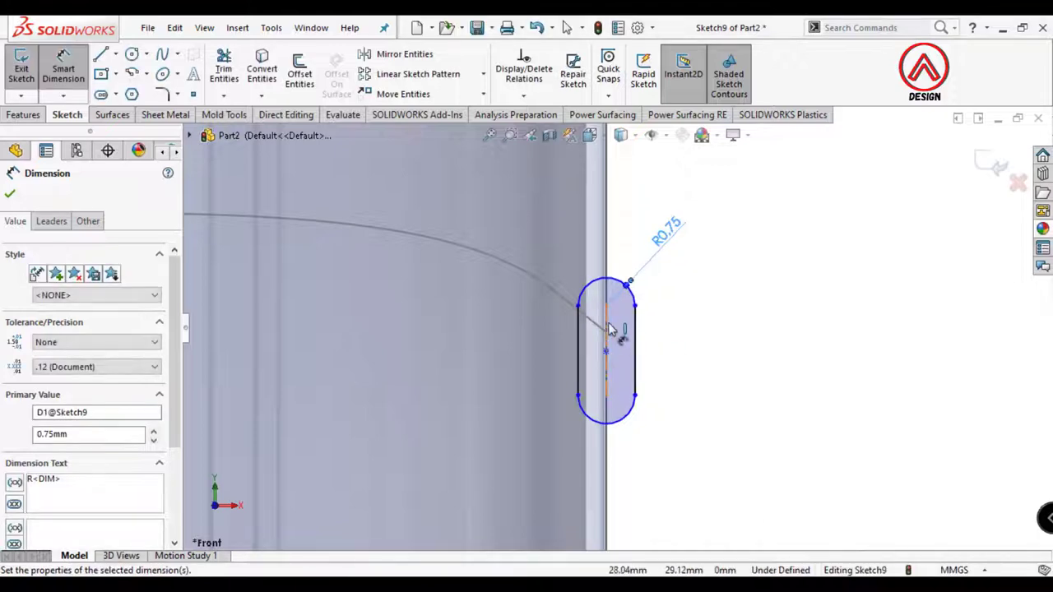
left_click(616, 331)
left_click(706, 349)
type("1.5")
key("Return")
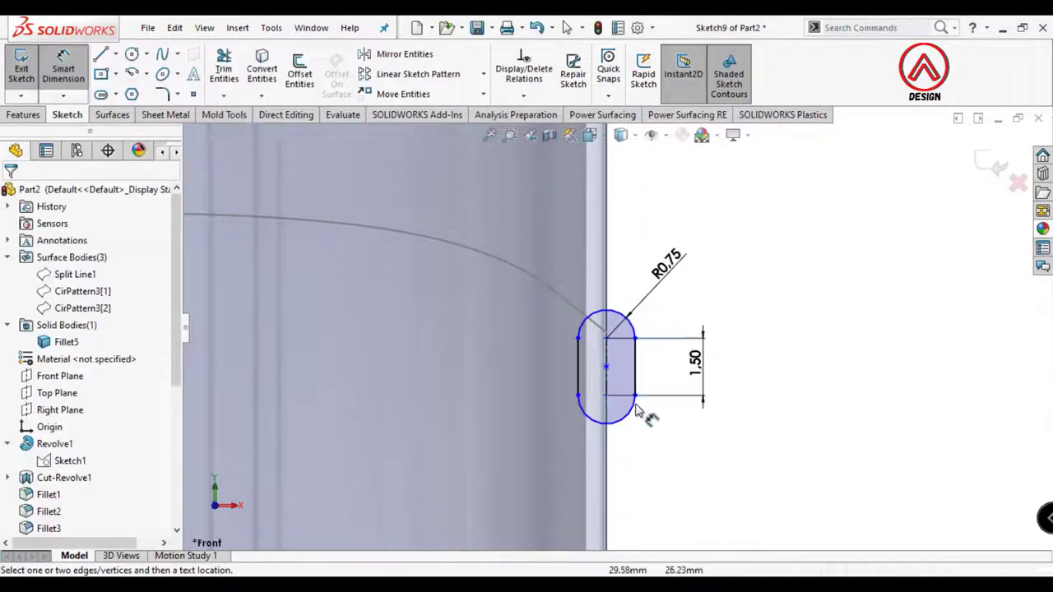
Constrain the slot's centre point onto the wavy 3D sketch curve and exit the sketch
scroll(634, 409, "down", 3)
middle_click_drag(634, 410, 568, 378)
scroll(625, 350, "up", 2)
key("Escape")
left_click(699, 322)
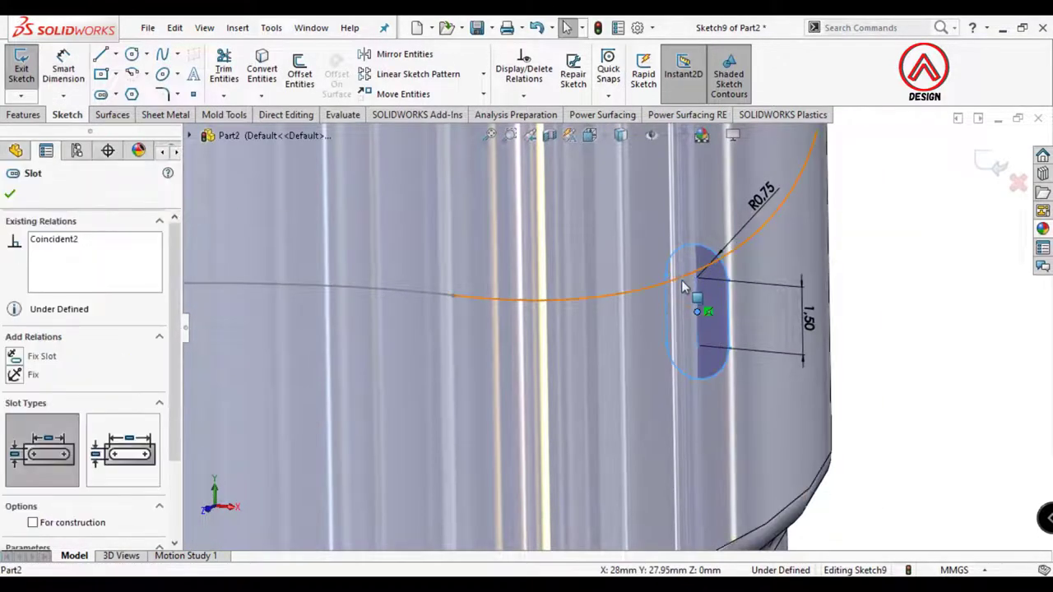
left_click(682, 280, "ctrl")
left_click(727, 210)
left_click(864, 304)
scroll(799, 317, "up", 6)
left_click(992, 164)
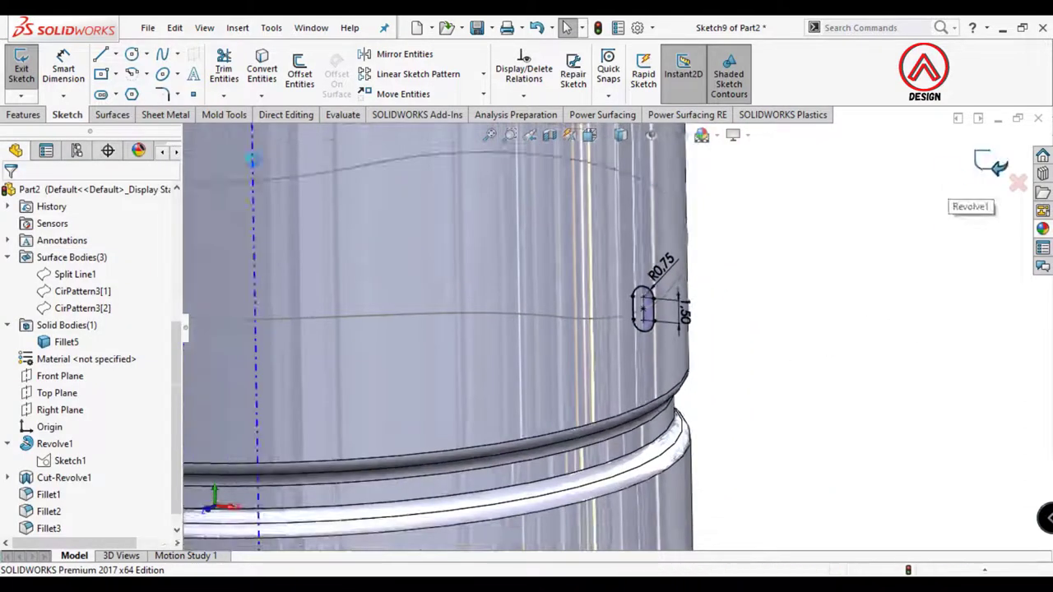
Cut a wavy groove around the bottle by sweeping the slot profile Sketch9 along the 3DSketch1 path
left_click(22, 65)
left_click(347, 56)
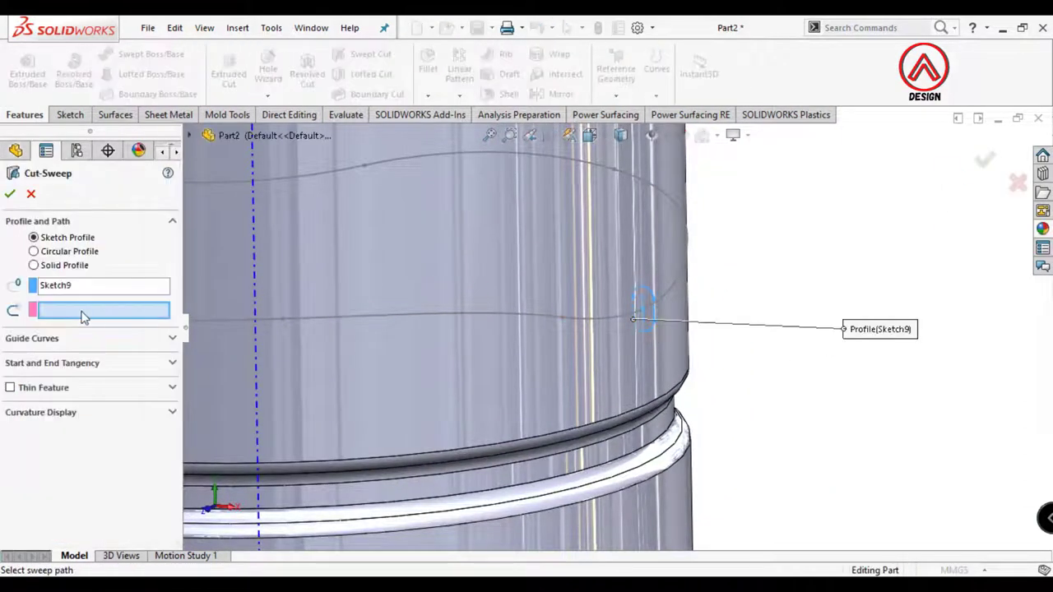
left_click(467, 326)
scroll(465, 325, "down", 5)
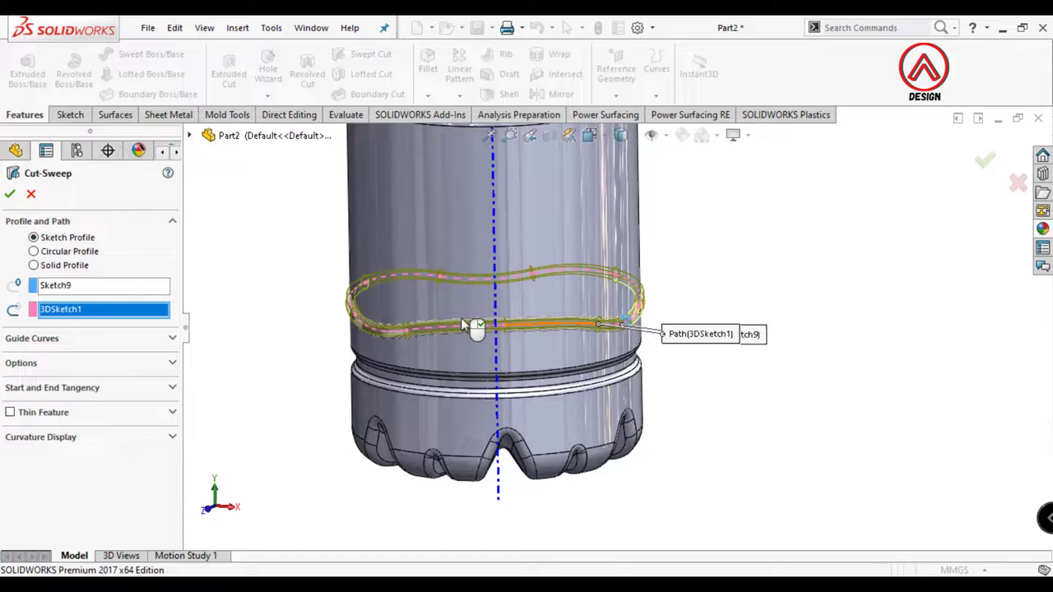
left_click(11, 196)
left_click(306, 245)
Fillet the upper and lower outer edges of the wavy groove with a 1 mm radius
middle_click_drag(481, 333, 573, 284)
left_click(593, 136)
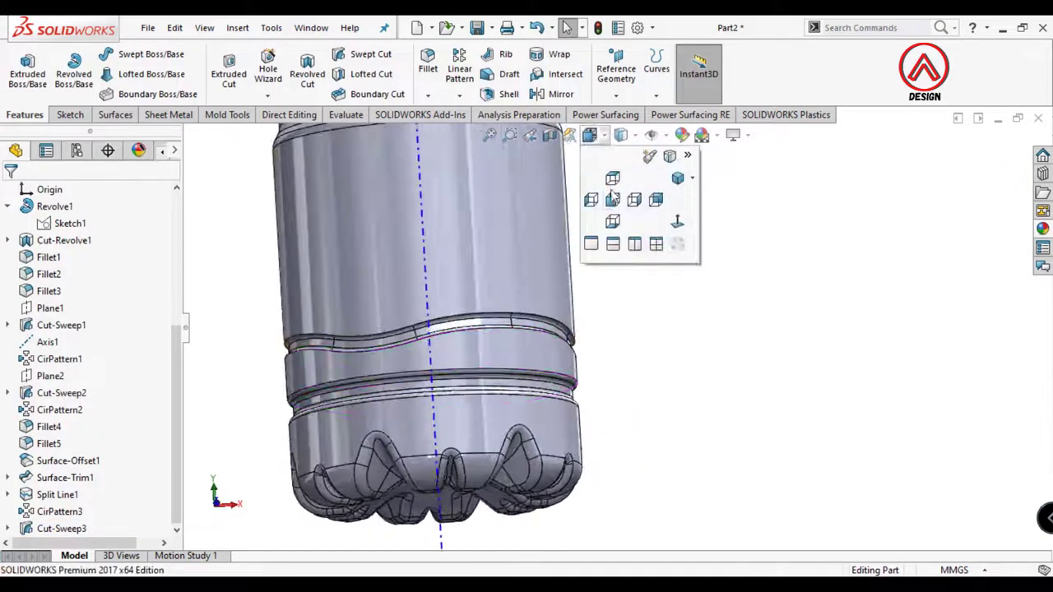
left_click(612, 199)
scroll(661, 382, "down", 3)
left_click(428, 62)
scroll(554, 382, "down", 5)
mouse_move(543, 416)
middle_mouse_down()
mouse_move(532, 386)
mouse_move(539, 508)
middle_mouse_up()
left_click(534, 388)
left_click(547, 399)
left_click(547, 399)
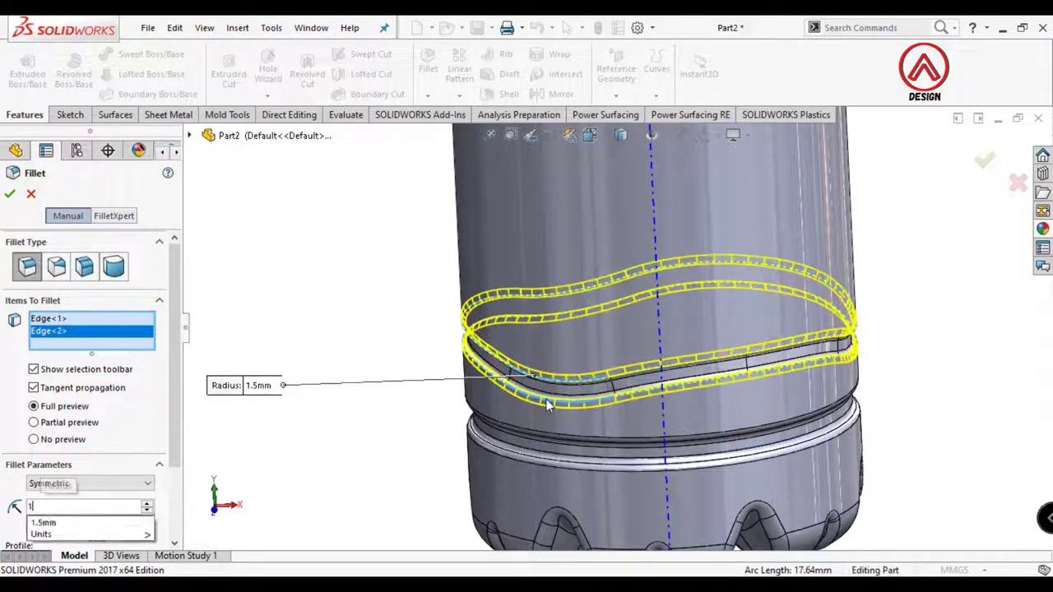
type("1")
key("Return")
Linearly pattern Fillet6 and Cut-Sweep3 perpendicular to the Top Plane, 4 instances at 10 mm spacing, with Geometry pattern on
left_click(590, 136)
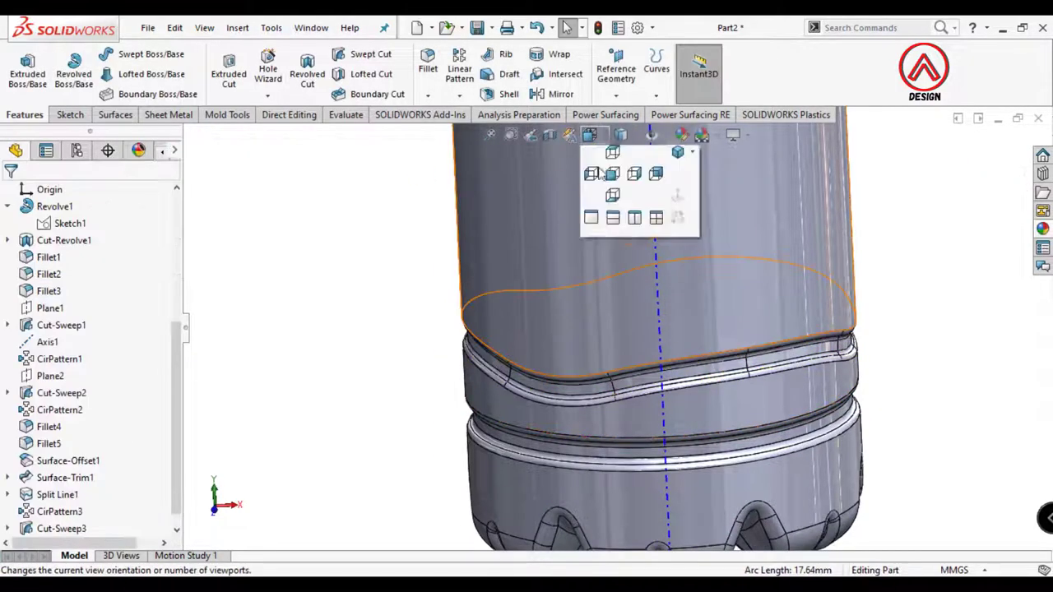
left_click(613, 201)
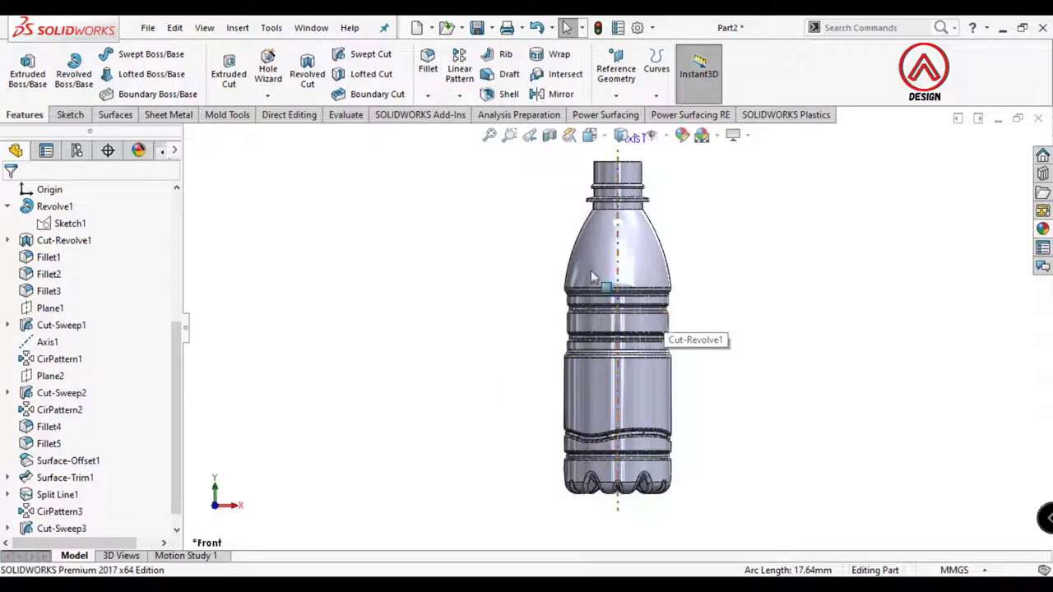
left_click(457, 75)
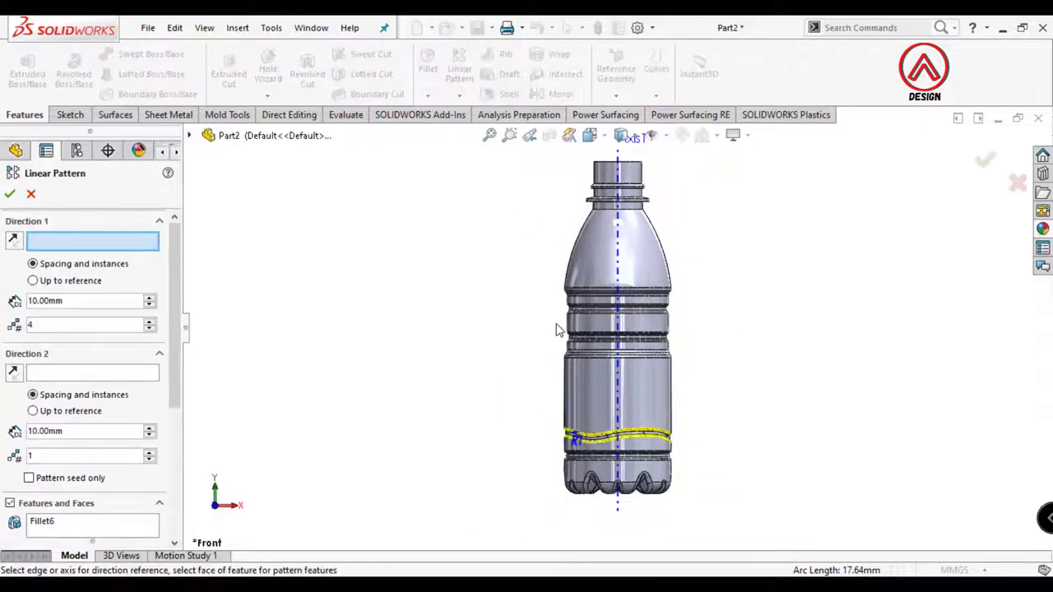
left_click(206, 140)
left_click(269, 339)
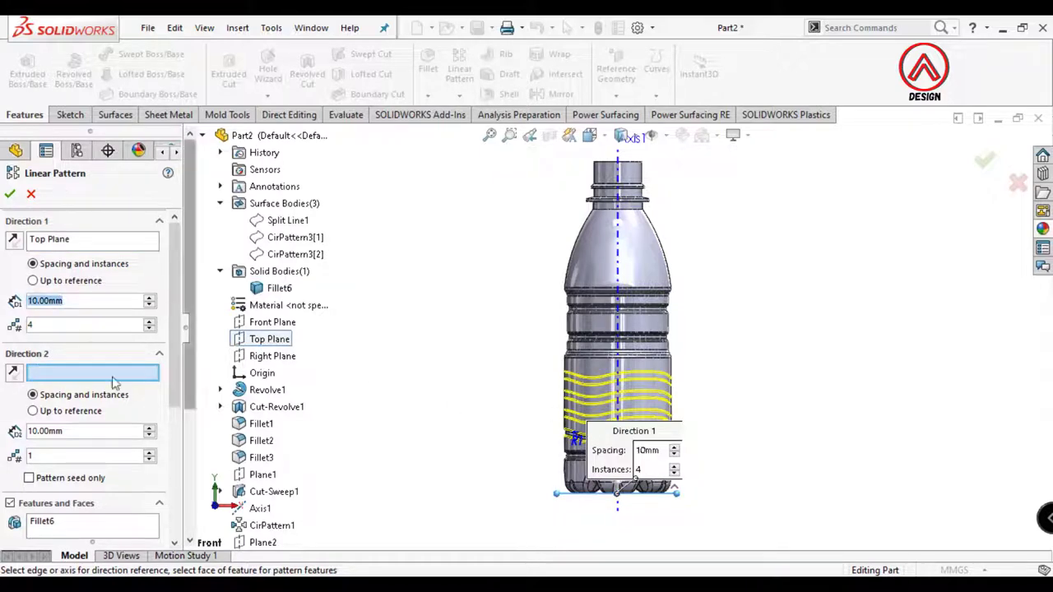
left_click(92, 530)
scroll(271, 452, "down", 4)
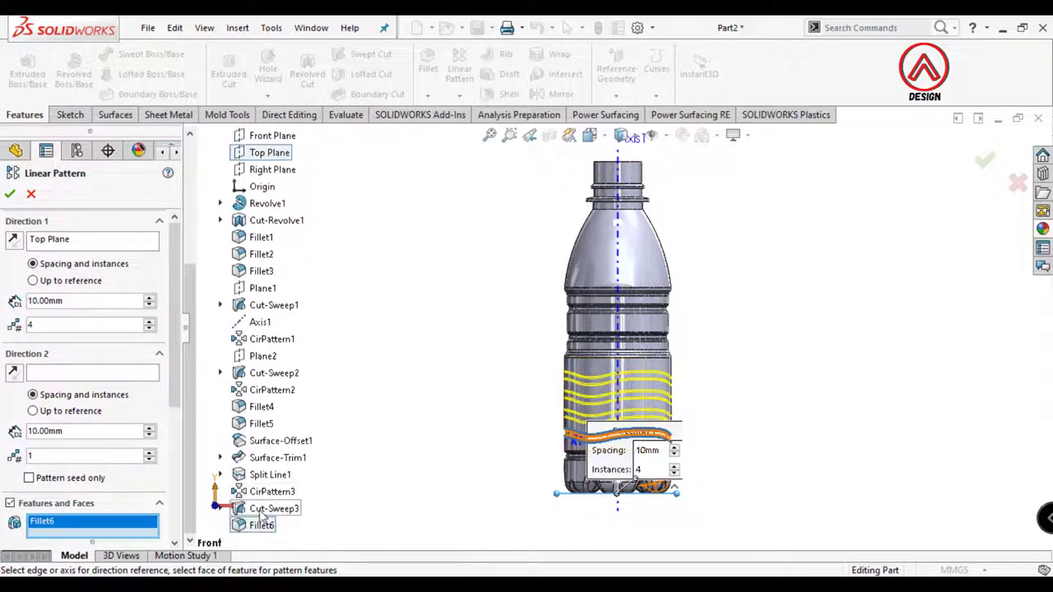
left_click(274, 509)
scroll(707, 444, "down", 5)
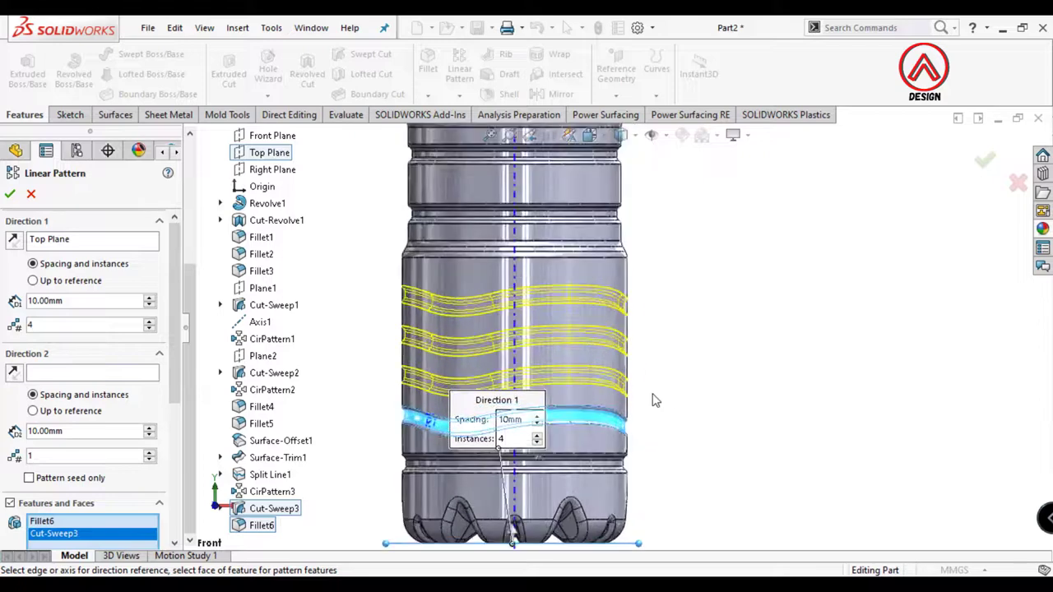
scroll(103, 485, "down", 3)
left_click(10, 193)
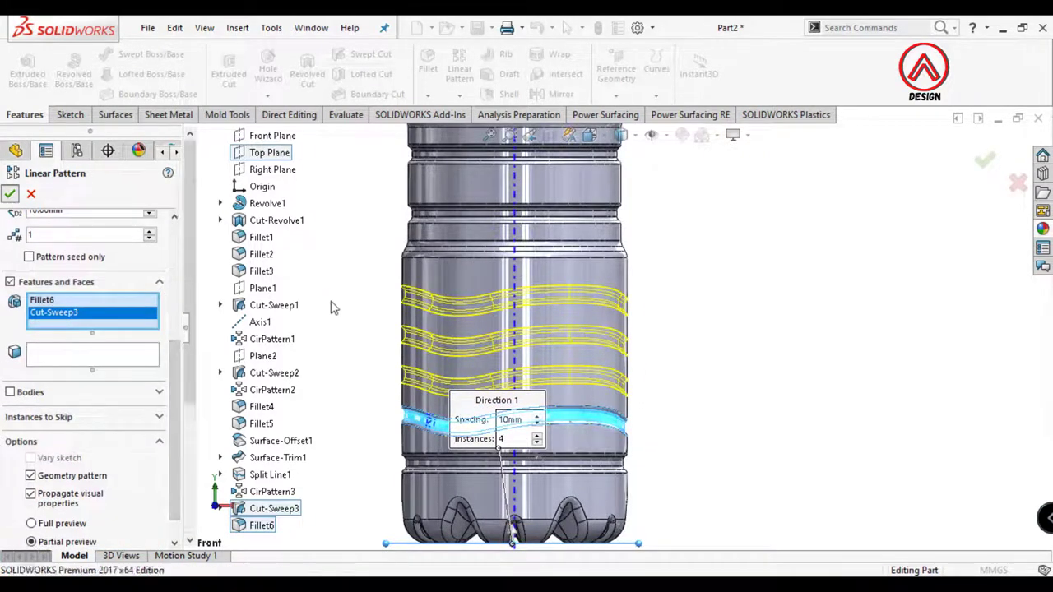
middle_click_drag(661, 343, 690, 296)
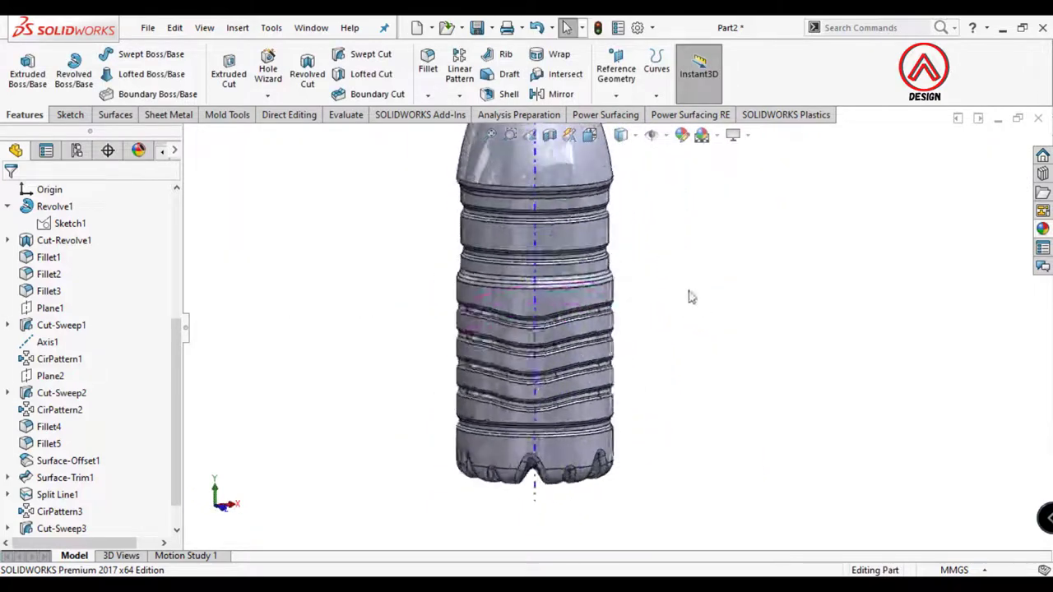
Examine the repeated wavy grooves and the bottle's shoulder in the front view and from a tilted angle
scroll(689, 294, "up", 2)
left_click(591, 136)
left_click(613, 200)
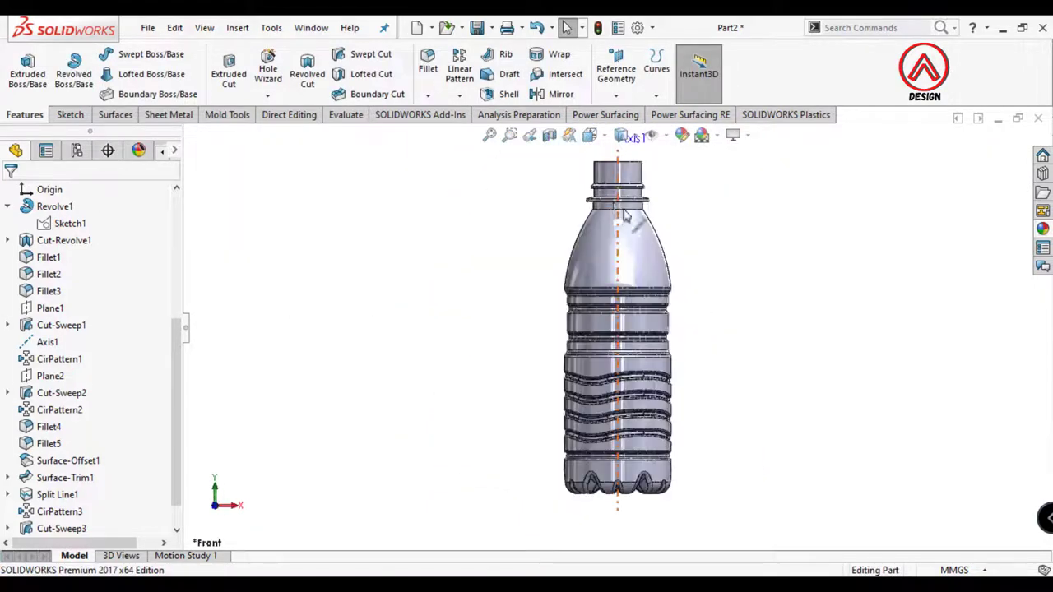
scroll(650, 288, "up", 2)
scroll(653, 379, "down", 3)
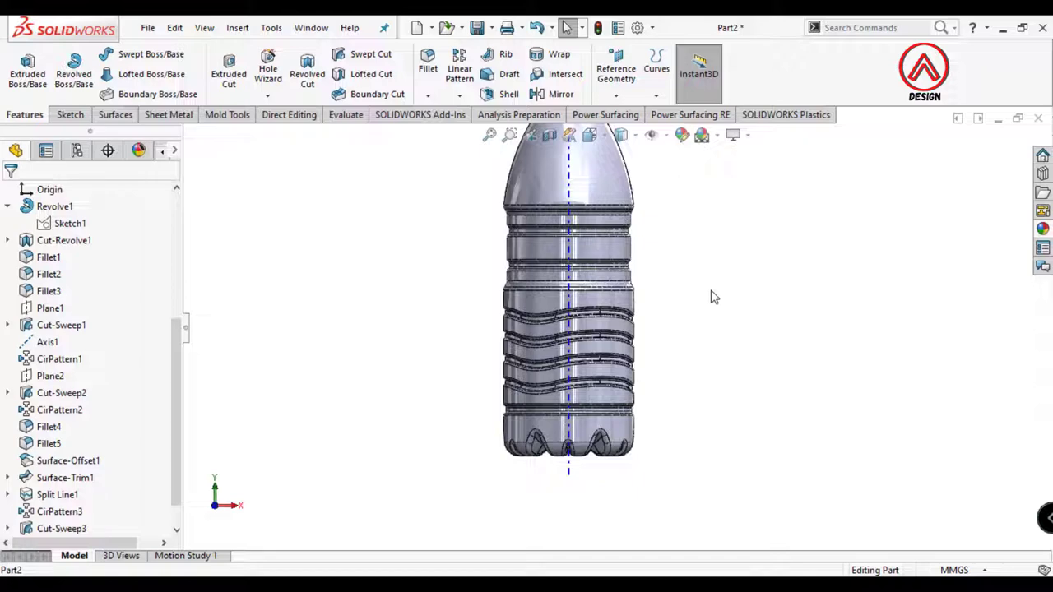
scroll(691, 237, "up", 2)
scroll(666, 235, "down", 2)
middle_click_drag(665, 235, 643, 280)
scroll(644, 282, "down", 4)
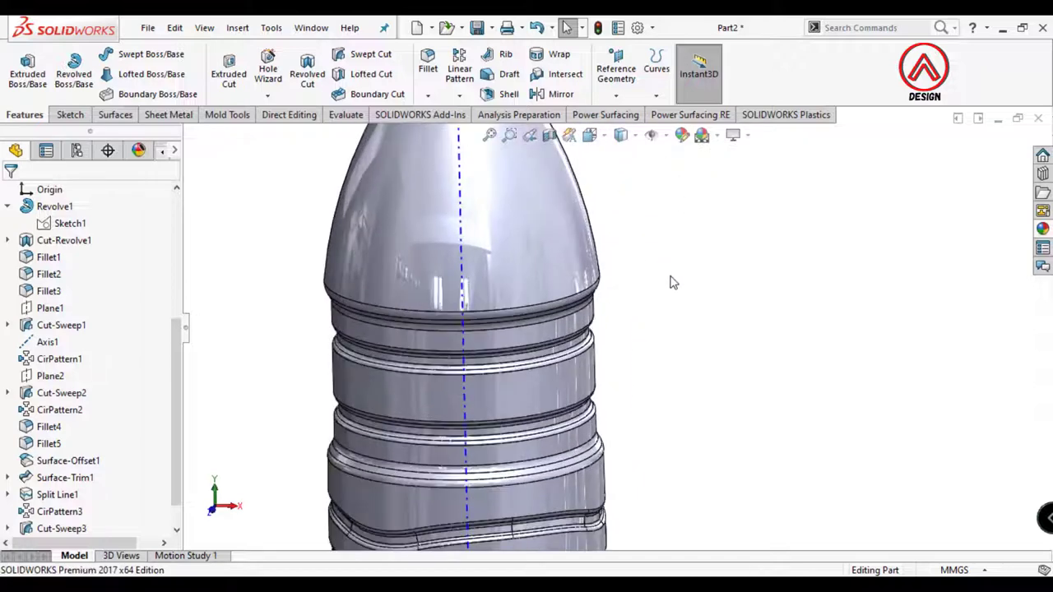
Create a reference plane coincident with the circular edge at the base of the bottle's shoulder
left_click(617, 77)
left_click(630, 113)
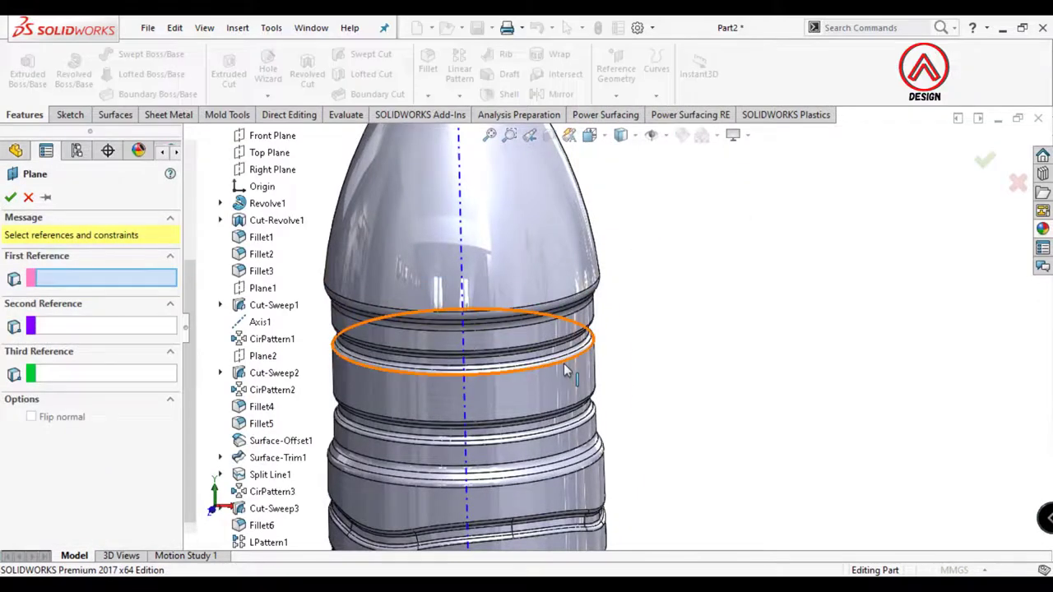
left_click(563, 298)
scroll(710, 345, "up", 3)
left_click(9, 198)
Create a second reference plane coincident with the 26 mm diameter circular edge where the neck meets the shoulder
left_click(616, 95)
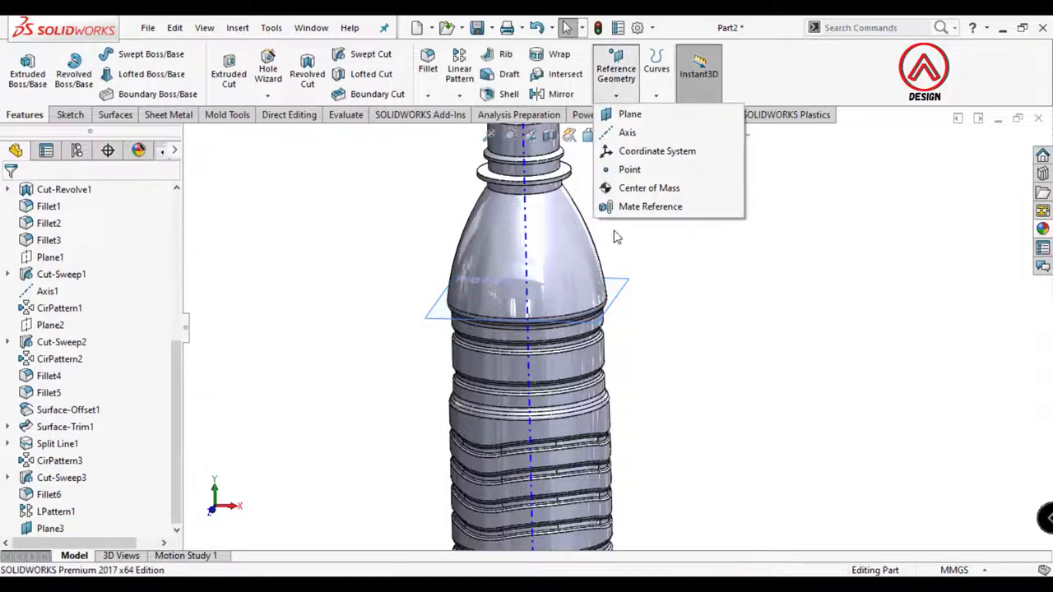
left_click(630, 114)
left_click(561, 187)
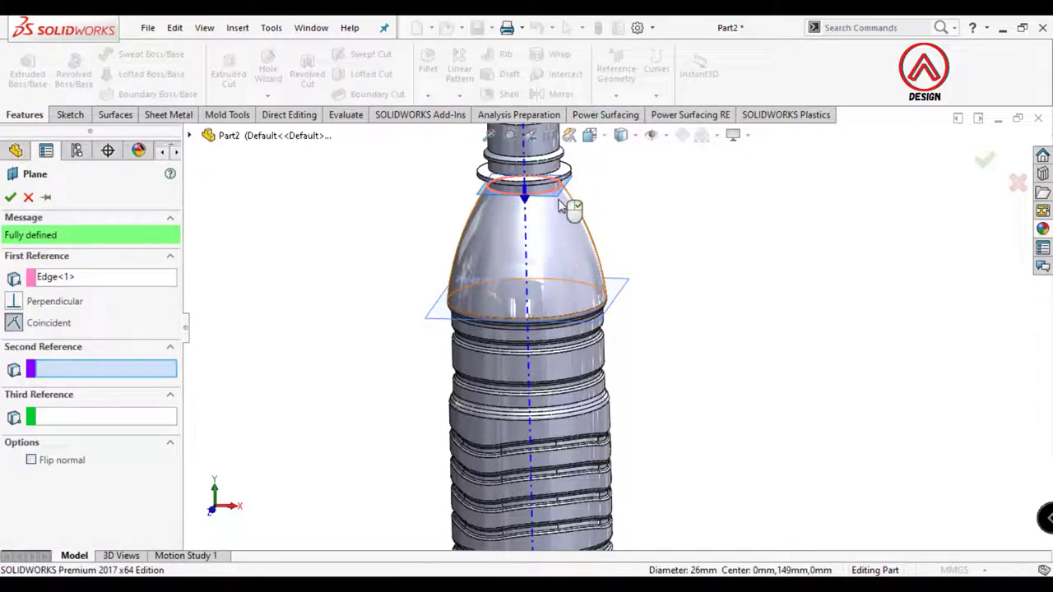
left_click(10, 198)
Start a sketch on Plane3, viewed normal to it, and draw a vertical construction line from the origin past the bottle's outline
left_click(630, 284)
left_click(757, 238)
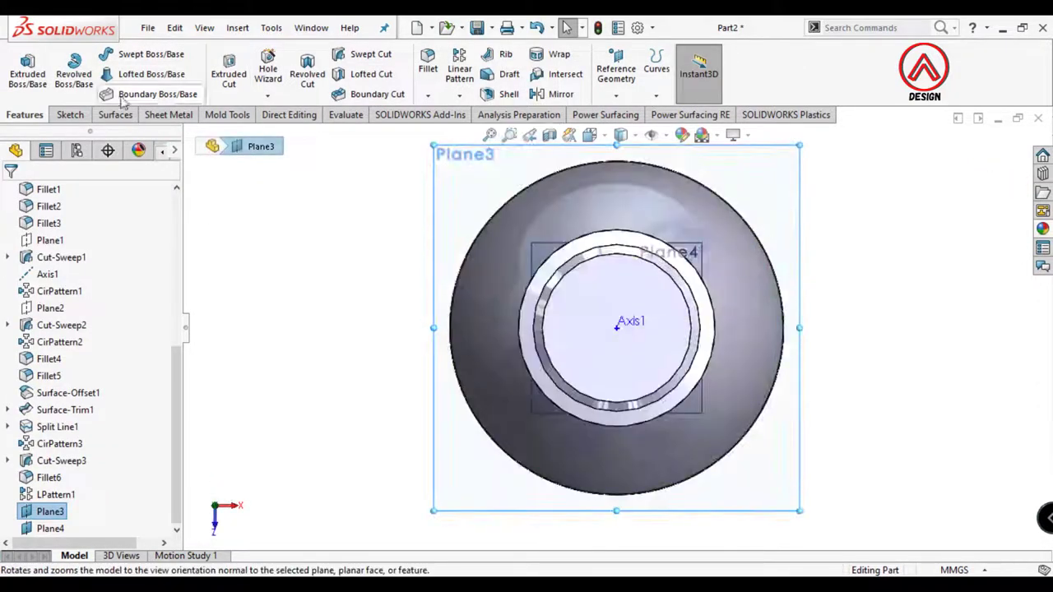
left_click(70, 115)
left_click(22, 69)
left_click(116, 56)
left_click(141, 92)
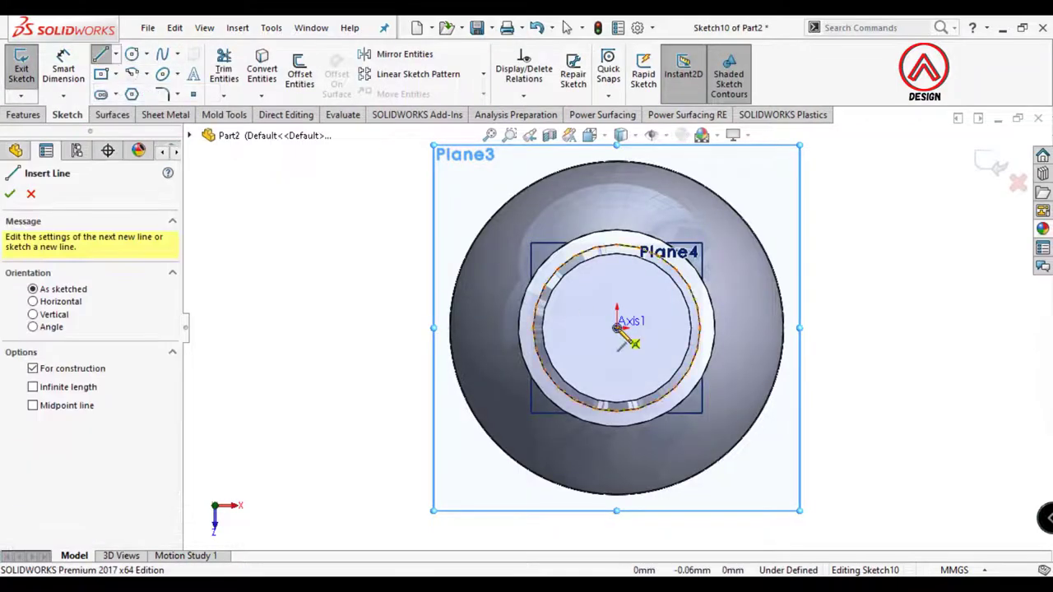
left_click(617, 329)
scroll(618, 329, "up", 3)
left_click(618, 483)
scroll(634, 493, "down", 2)
Sketch a slanted line from the origin at about 13° to the construction line and mirror it about that line
left_click(100, 54)
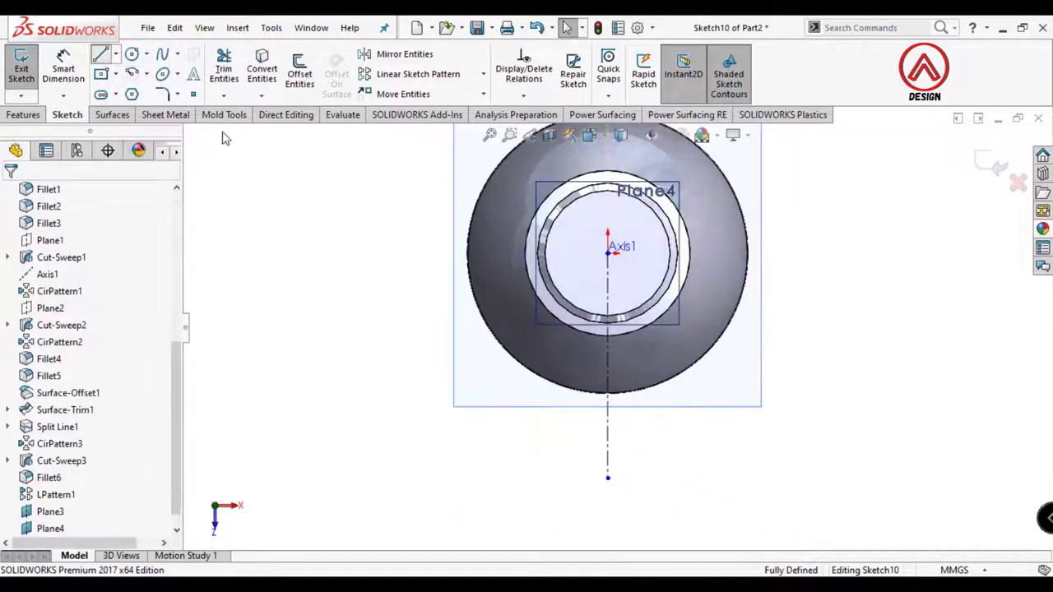
left_click(607, 253)
left_click(567, 429)
left_click(403, 55)
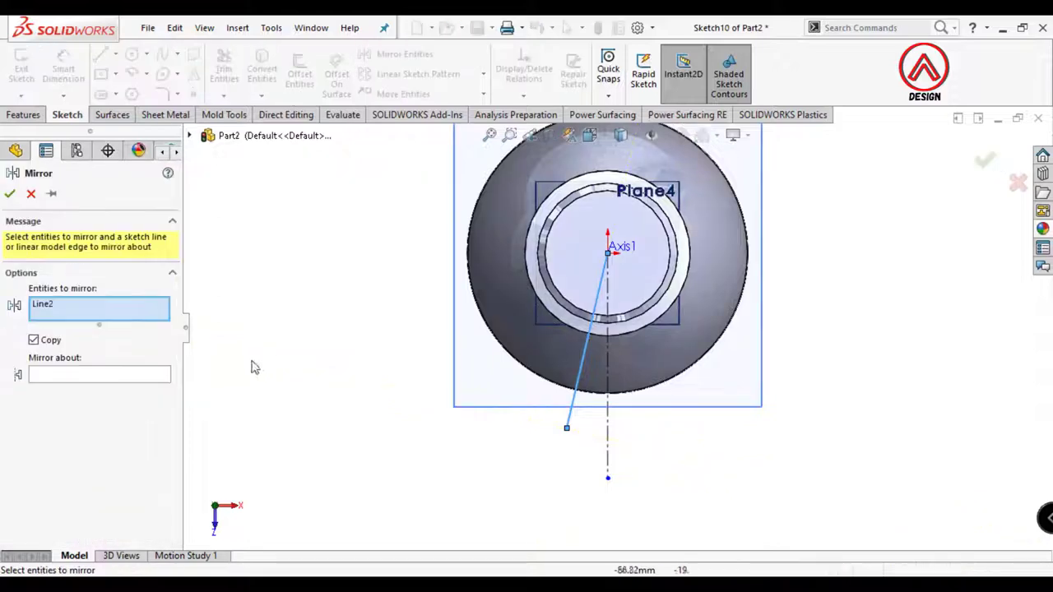
left_click(105, 377)
left_click(609, 412)
key("Return")
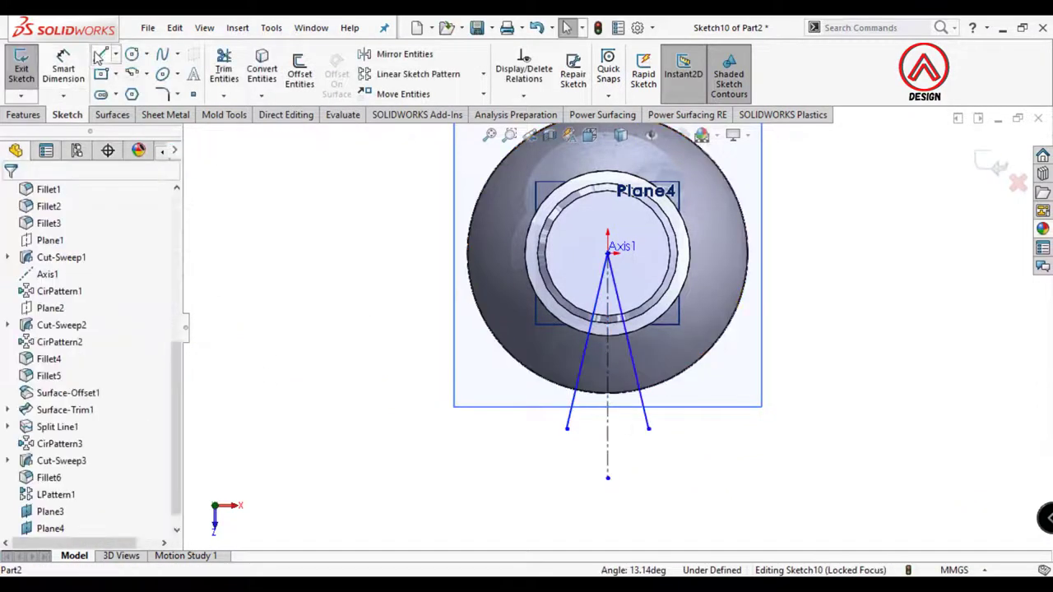